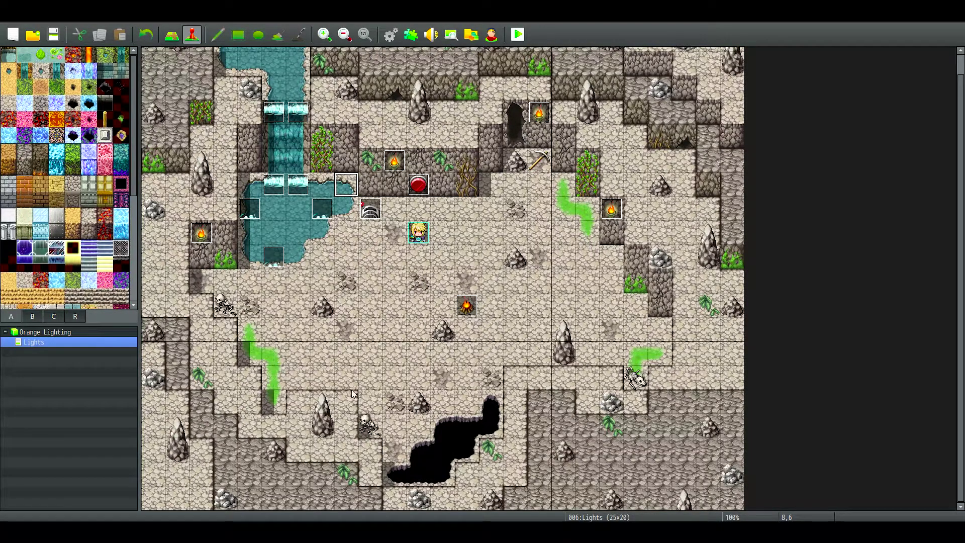
Step: Start a playtest of the Lights map and walk the character around the starting area
left_click(517, 34)
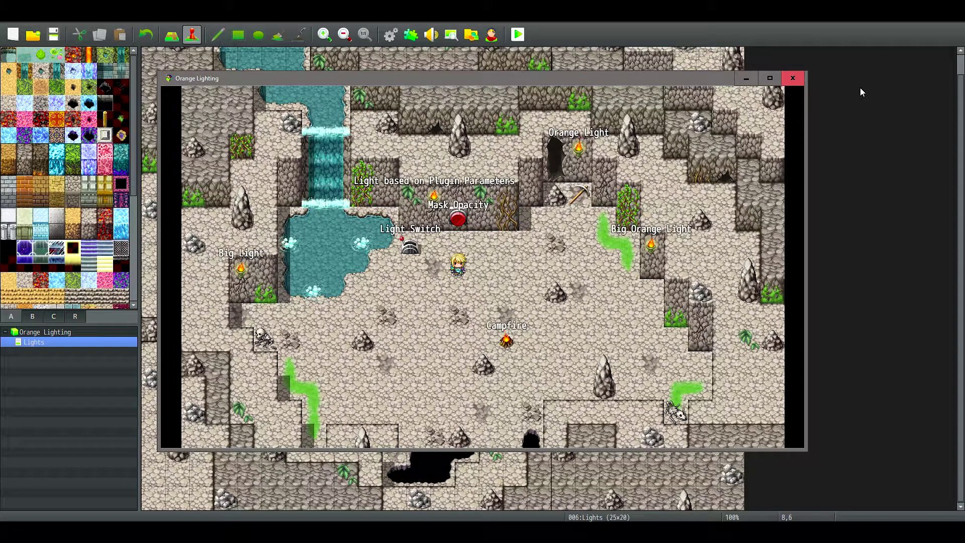
key("Up")
key("Down")
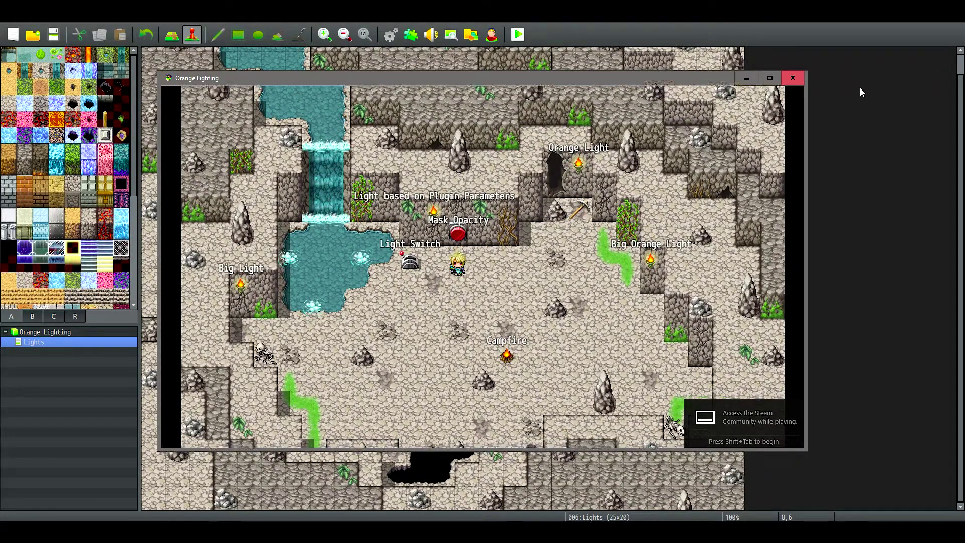
key("Left")
key("Left")
key("Right")
key("Right")
key("Up")
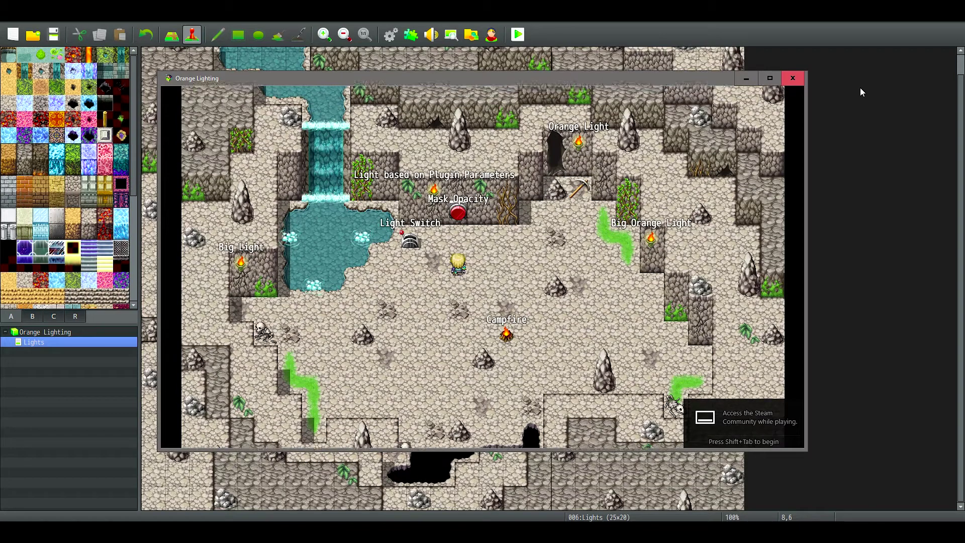
Step: Walk the character down to the campfire to view it without the lighting mask
key("Left")
key("Down")
key("Down")
key("Right")
key("Down")
key("Down")
key("Right")
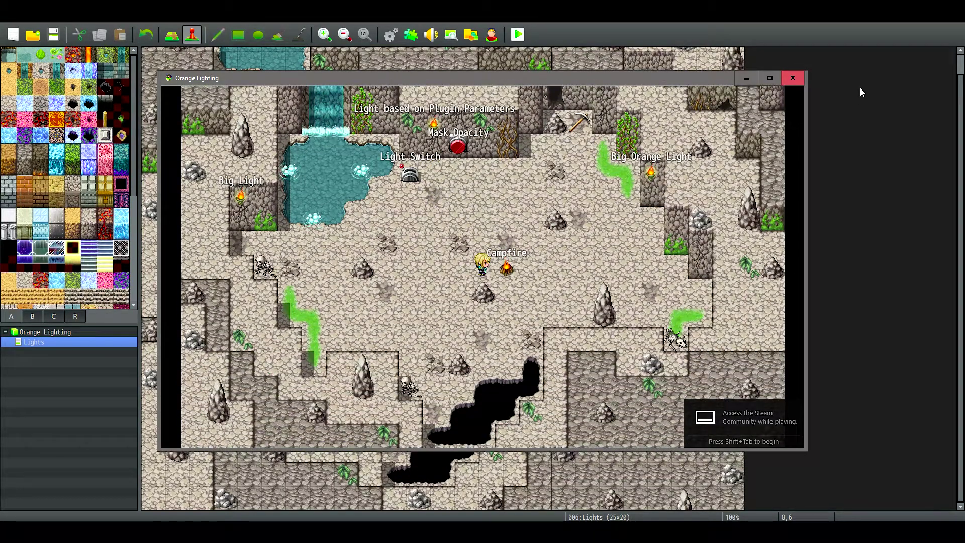
Step: Walk the character across the cave to the lower edge of the pool
key("Up")
key("Left")
key("Left")
key("Left")
key("Left")
key("Left")
key("Left")
key("Left")
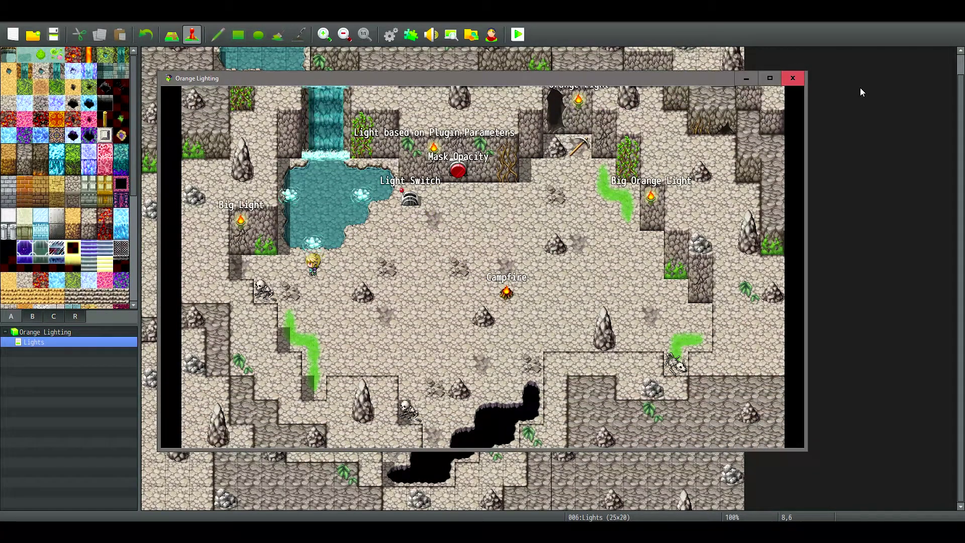
Step: Walk the character back from the pool to the area below the red Mask Opacity button
key("Right")
key("Right")
key("Right")
key("Right")
key("Right")
key("Right")
key("Up")
key("Up")
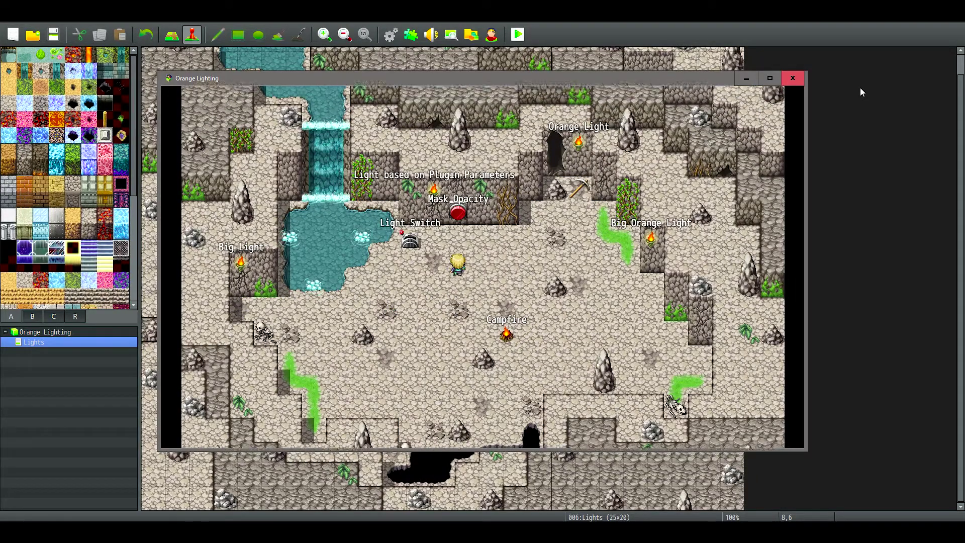
Step: Walk the character toward the Big Orange Light torch and back to the red Mask Opacity button
key("Up")
key("Right")
key("Right")
key("Right")
key("Right")
key("Up")
key("Down")
key("Down")
key("Left")
key("Left")
key("Left")
key("Left")
key("Up")
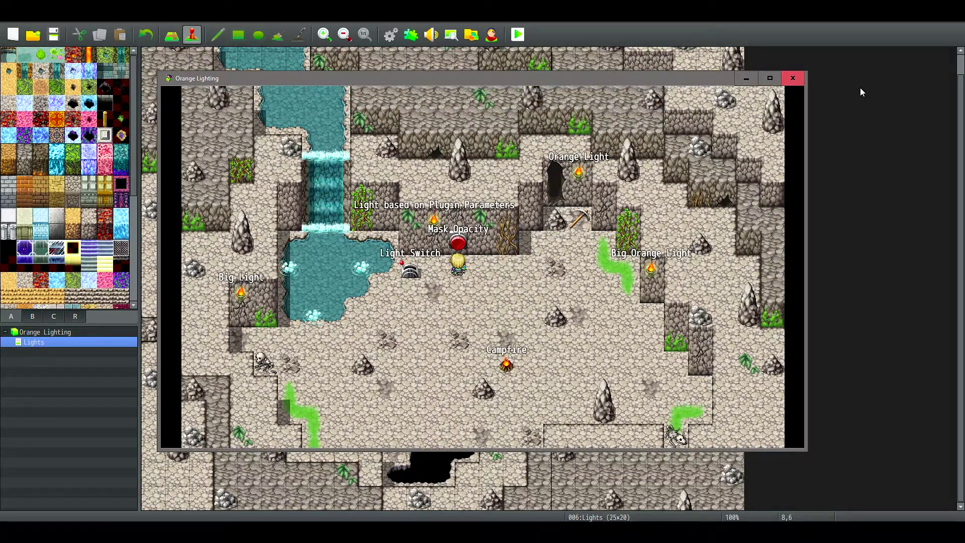
key("Left")
key("Right")
key("Left")
key("Right")
key("Right")
key("Left")
key("Left")
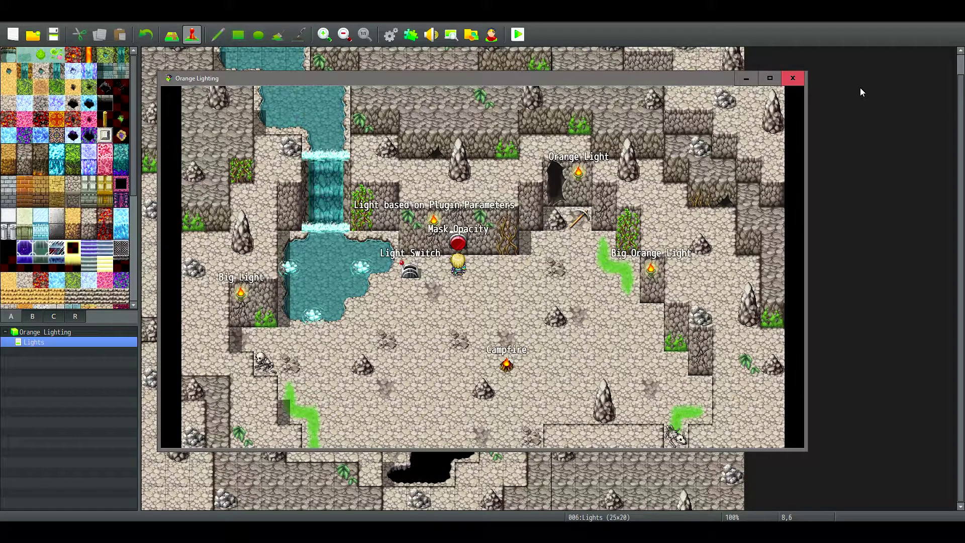
Step: Use the Mask Opacity button and the Light Switch lever to turn on the map lighting
key("Return")
key("Return")
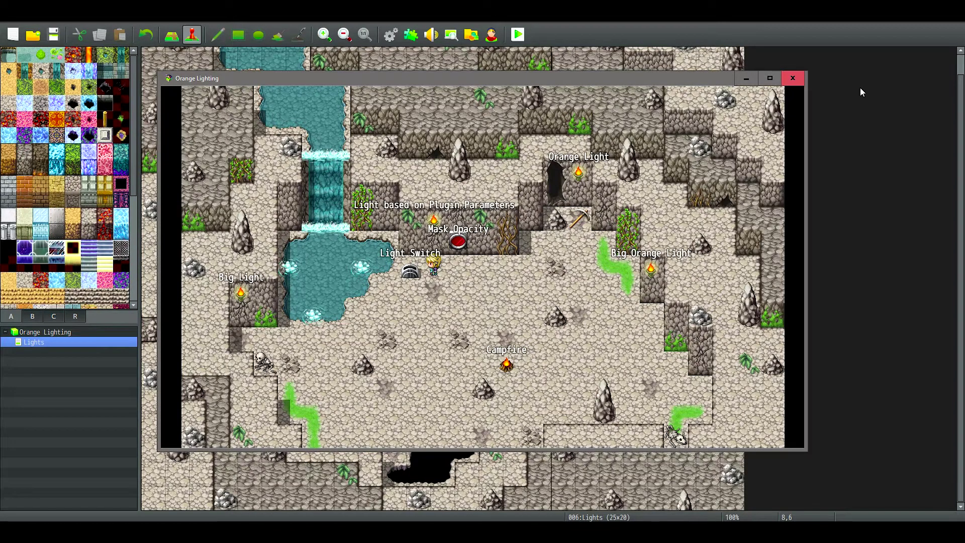
key("Return")
Step: Walk the character back and forth beside the campfire to examine how the character's light blends with the red glow
key("Down")
key("Down")
key("Right")
key("Right")
key("Down")
key("Down")
key("Left")
key("Left")
key("Left")
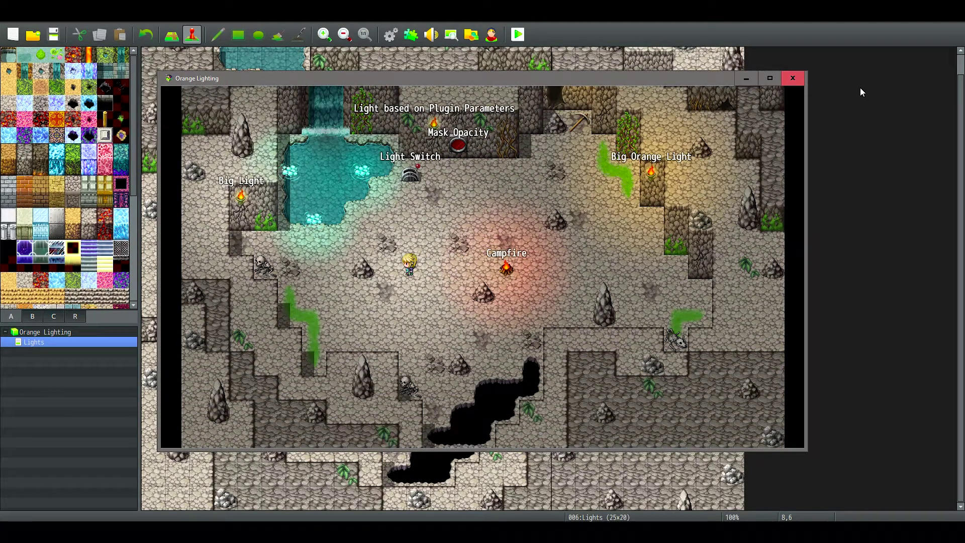
key("Up")
key("Right")
key("Right")
key("Right")
key("Left")
key("Left")
key("Right")
key("Left")
key("Left")
key("Left")
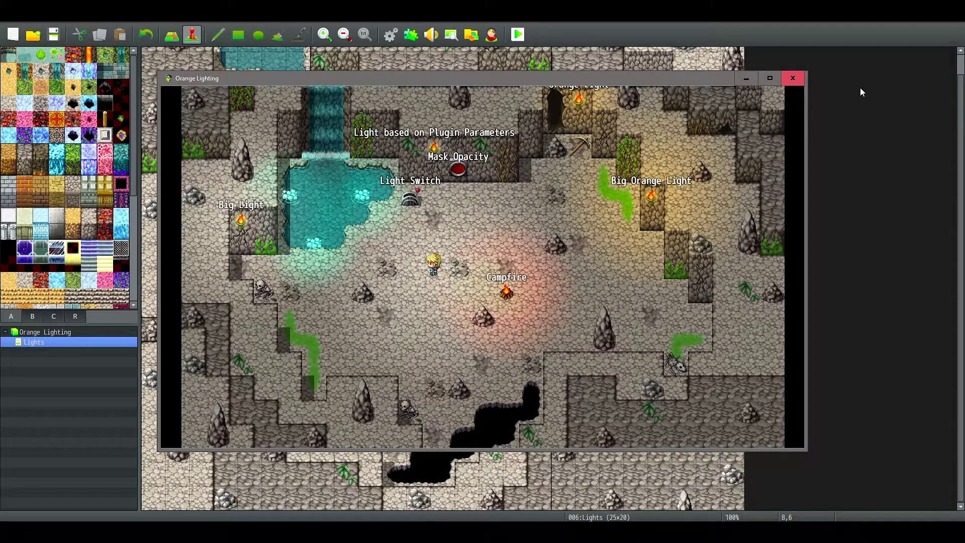
Step: Walk the character past the upper side of the campfire to examine the light blending near the orange lights
key("Up")
key("Up")
key("Left")
key("Right")
key("Right")
key("Down")
key("Down")
key("Right")
key("Right")
key("Right")
key("Right")
key("Up")
key("Up")
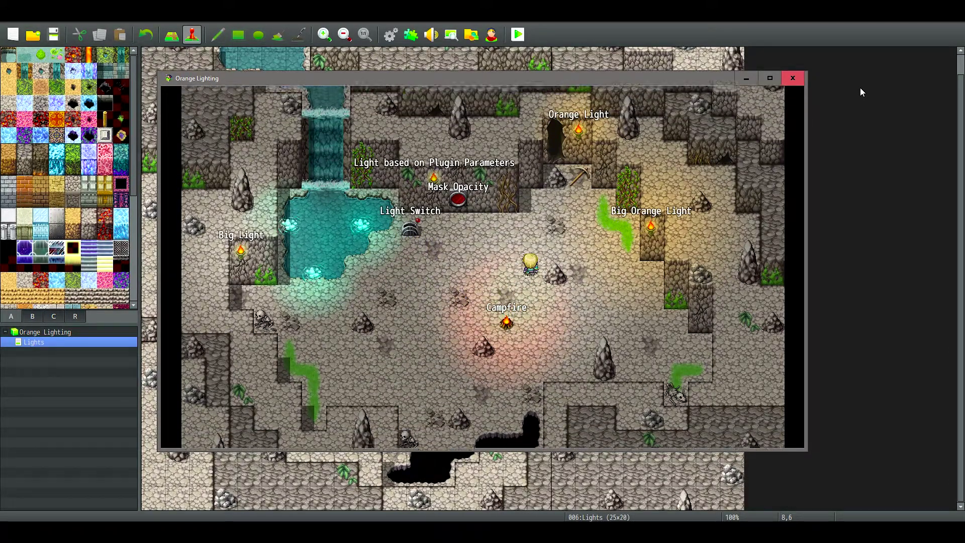
Step: Walk the character around the area between the campfire and the Light Switch to examine the moving light
key("Left")
key("Left")
key("Left")
key("Up")
key("Down")
key("Down")
key("Down")
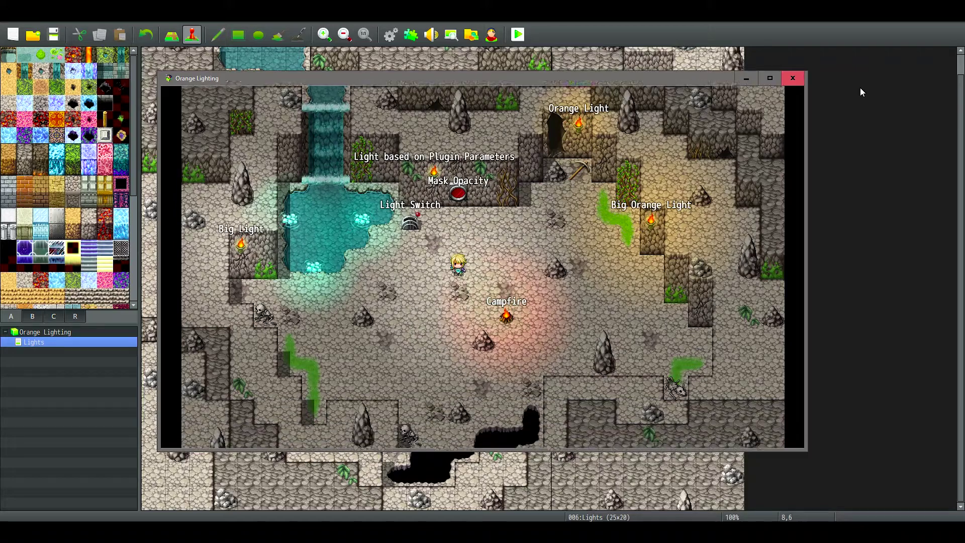
key("Left")
key("Left")
key("Right")
key("Right")
key("Right")
key("Up")
key("Up")
key("Up")
key("Left")
key("Left")
key("Down")
key("Down")
key("Down")
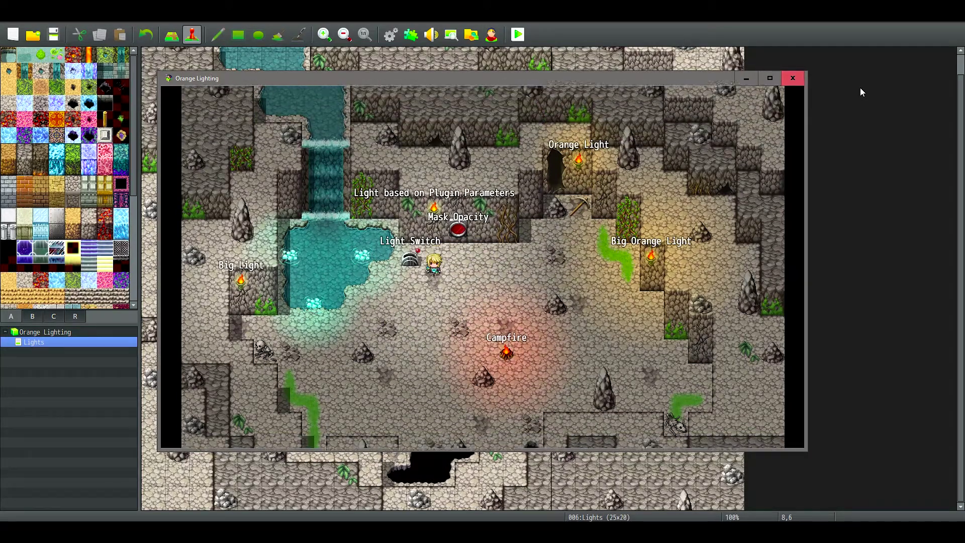
Step: Choose a higher mask opacity at the red Mask Opacity button to darken the lit map
key("Right")
key("Up")
key("Up")
key("Up")
key("Return")
key("Return")
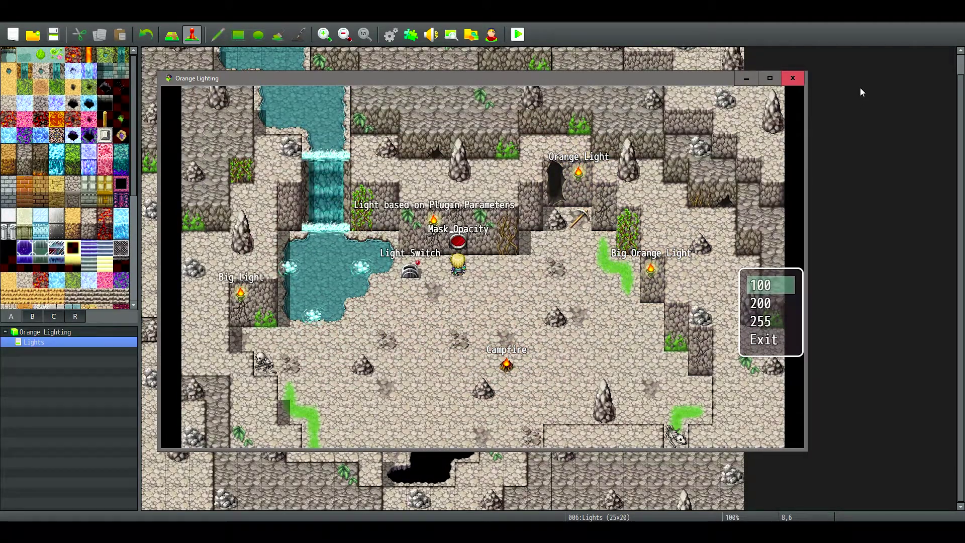
key("Return")
Step: Walk the character down to the area southwest of the campfire to inspect the darker mask
key("Down")
key("Down")
key("Down")
key("Left")
key("Left")
key("Left")
key("Down")
key("Down")
key("Down")
key("Right")
key("Right")
key("Right")
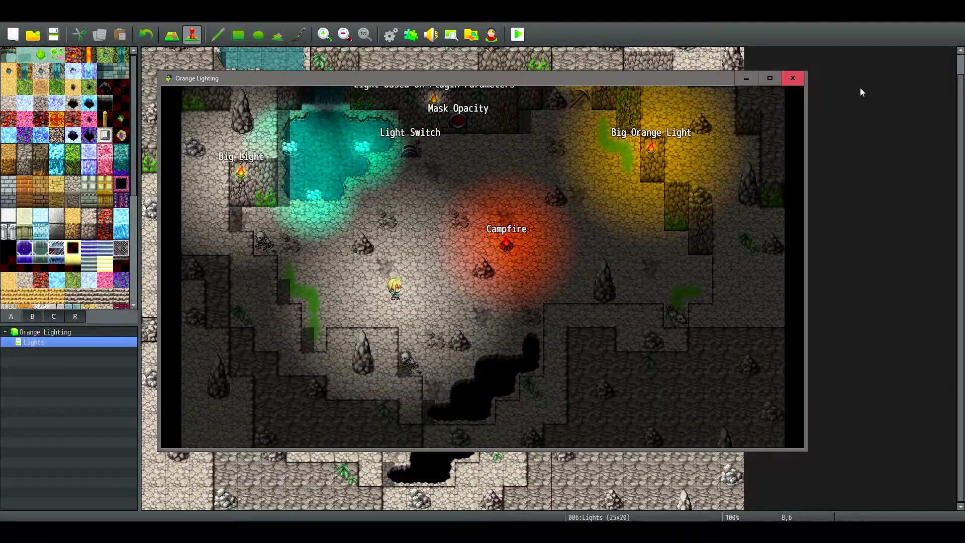
Step: Walk the character back up between the pool and the campfire to compare the cyan and red glows
key("Down")
key("Left")
key("Left")
key("Up")
key("Up")
key("Up")
key("Up")
key("Up")
key("Up")
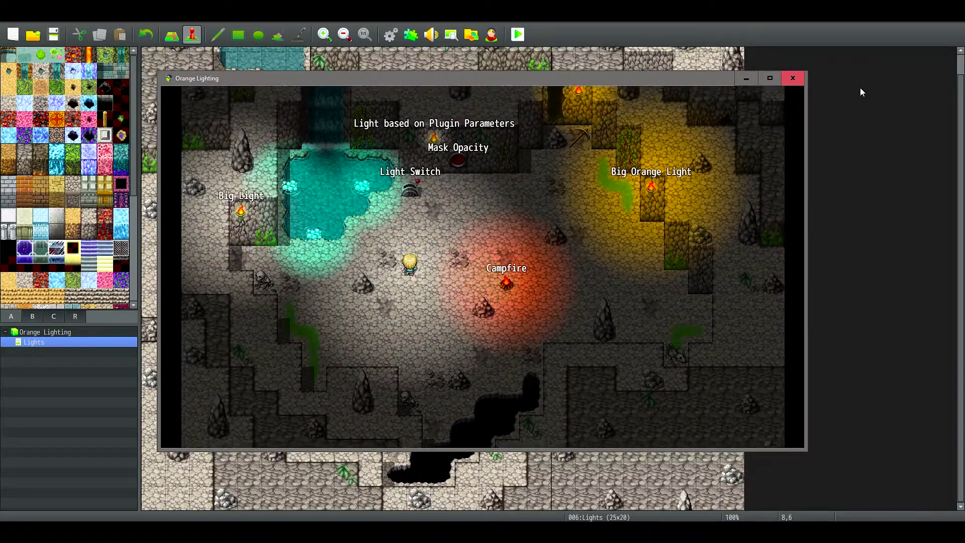
Step: Walk the character past the campfire to the Big Orange Light torch to examine the blended light
key("Right")
key("Right")
key("Right")
key("Right")
key("Right")
key("Up")
key("Up")
key("Up")
key("Right")
key("Right")
key("Down")
key("Down")
key("Down")
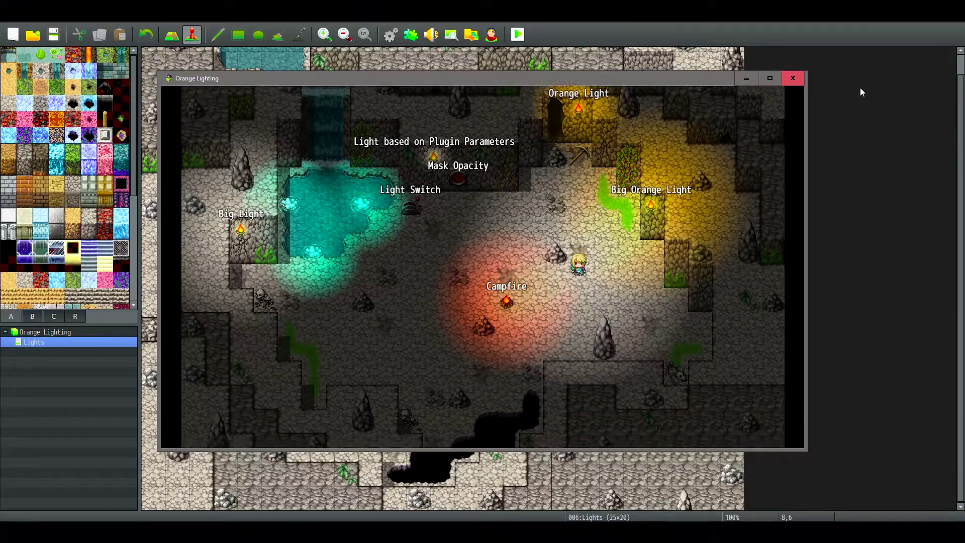
Step: Return the character to the red Mask Opacity button and choose the fully dark mask opacity
key("Left")
key("Left")
key("Left")
key("Down")
key("Up")
key("Up")
key("Up")
key("Left")
key("Left")
key("Return")
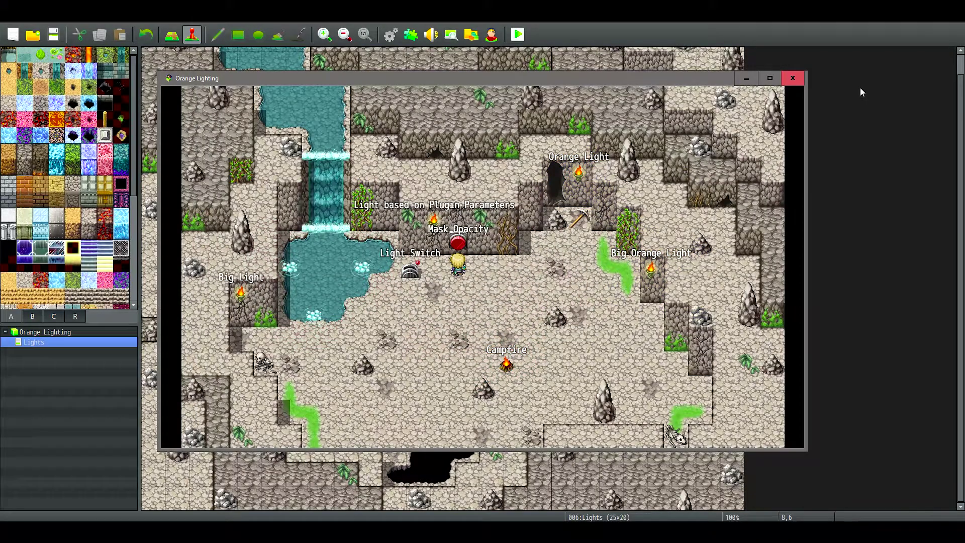
key("Down")
key("Down")
key("Return")
Step: Walk the character past the campfire to the chasm at the map's south to inspect the lights in full darkness
key("Down")
key("Down")
key("Down")
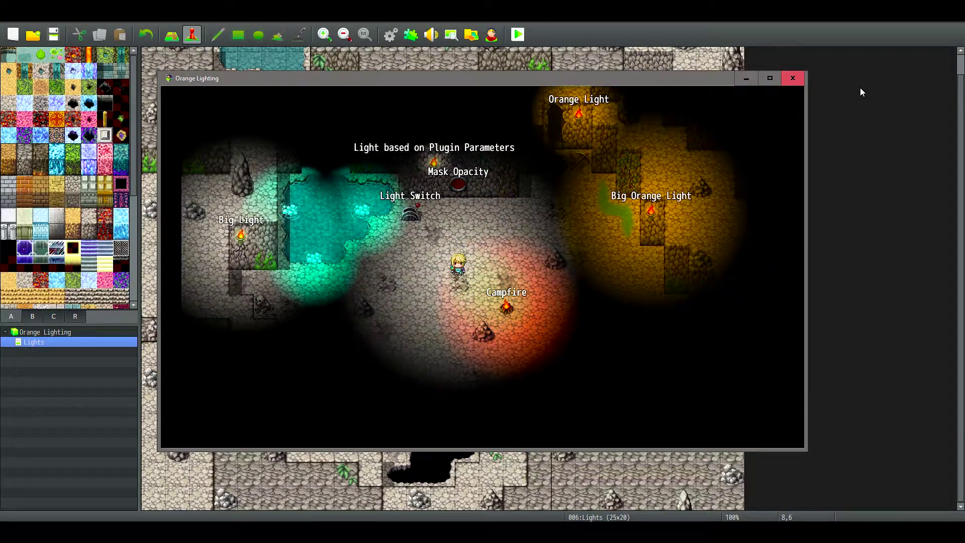
key("Left")
key("Left")
key("Left")
key("Down")
key("Down")
key("Down")
key("Down")
key("Right")
key("Right")
key("Down")
Step: Walk the character back north to the area between the Mask Opacity button and the Big Orange Light torch
key("Up")
key("Up")
key("Up")
key("Up")
key("Up")
key("Up")
key("Up")
key("Up")
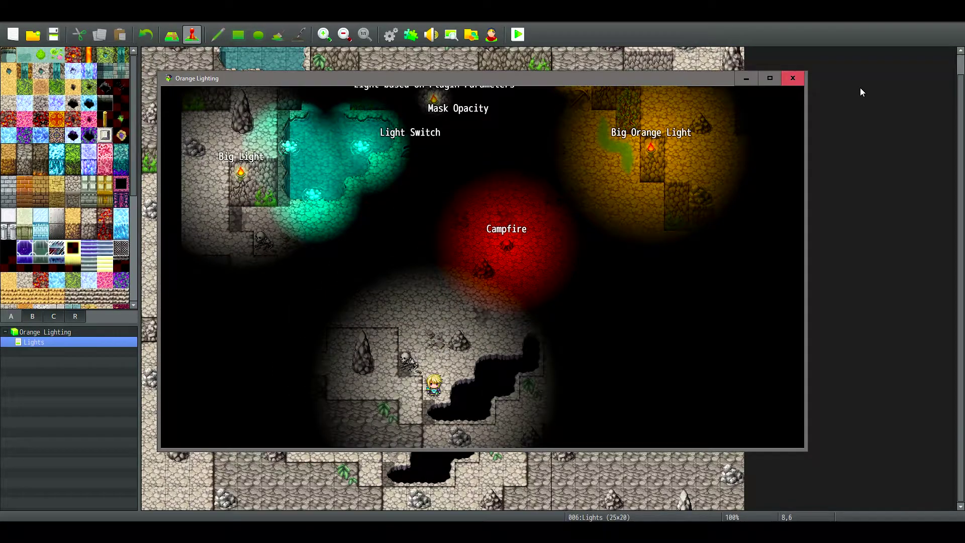
key("Right")
key("Right")
key("Right")
key("Right")
key("Right")
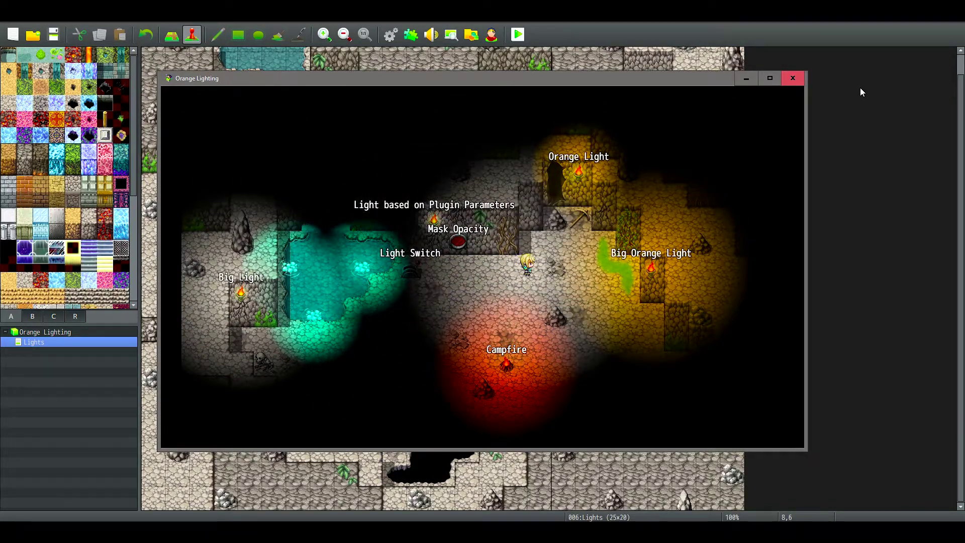
Step: Walk the character west below the pool to the Big Light torch to examine the overlapping white and cyan glows
key("Left")
key("Left")
key("Left")
key("Down")
key("Down")
key("Left")
key("Left")
key("Left")
key("Left")
key("Left")
key("Down")
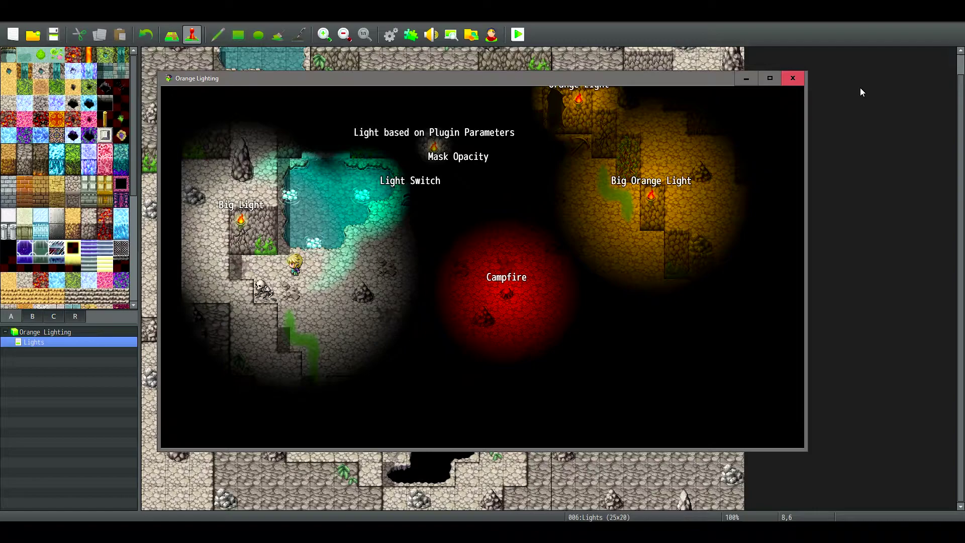
Step: Walk the character back to the Light Switch lever and turn the lighting mask off
key("Right")
key("Right")
key("Right")
key("Right")
key("Up")
key("Up")
key("Up")
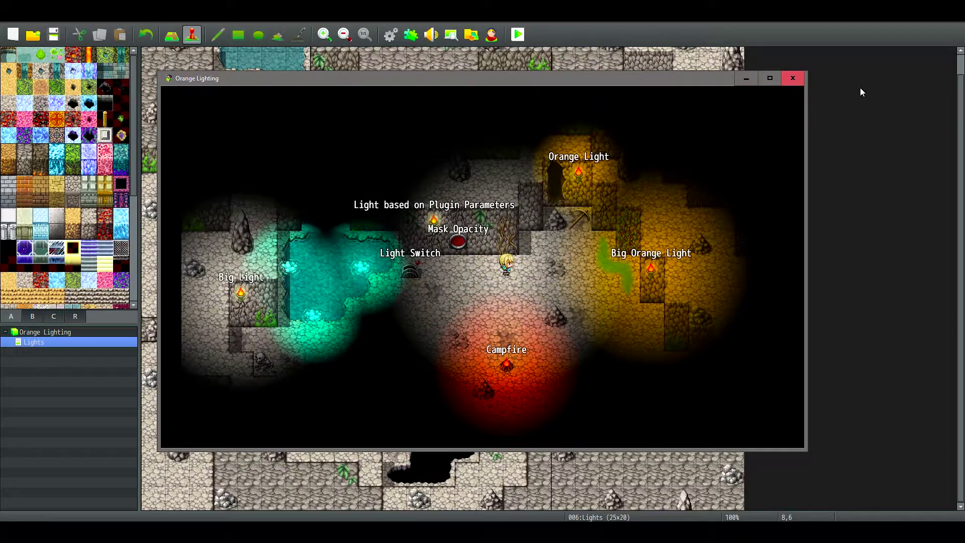
key("Left")
key("Return")
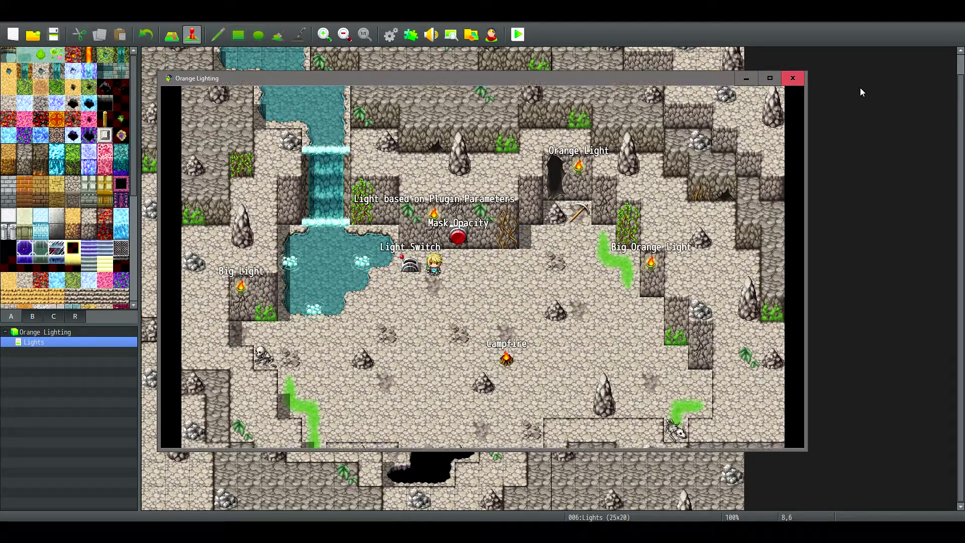
Step: Walk the character around the unmasked map south of the pool and back to the Light Switch lever
key("Down")
key("Down")
key("Down")
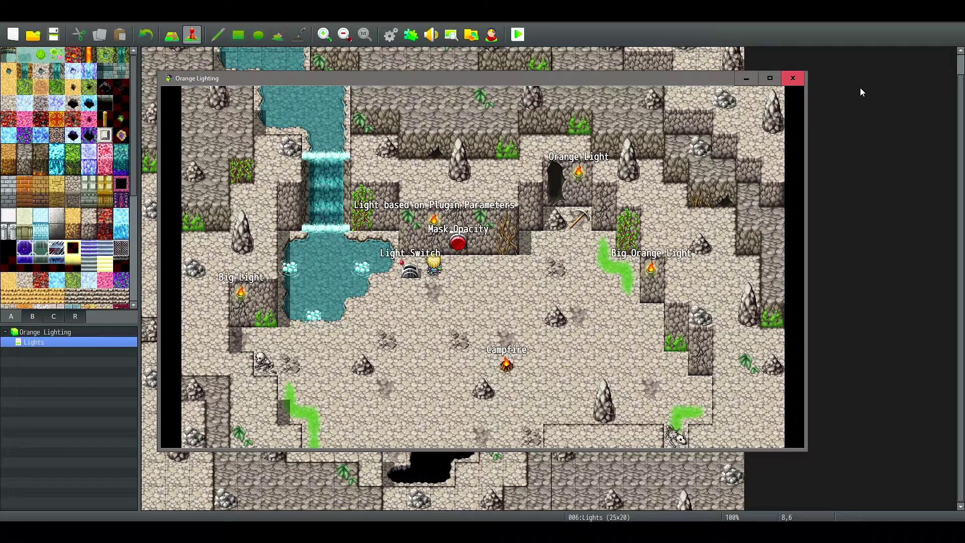
key("Left")
key("Left")
key("Left")
key("Left")
key("Right")
key("Right")
key("Right")
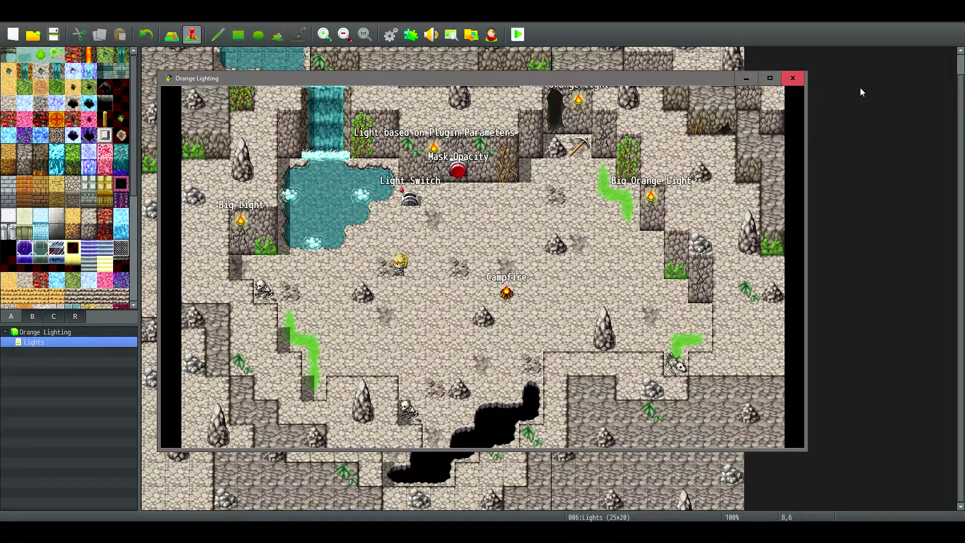
key("Up")
key("Up")
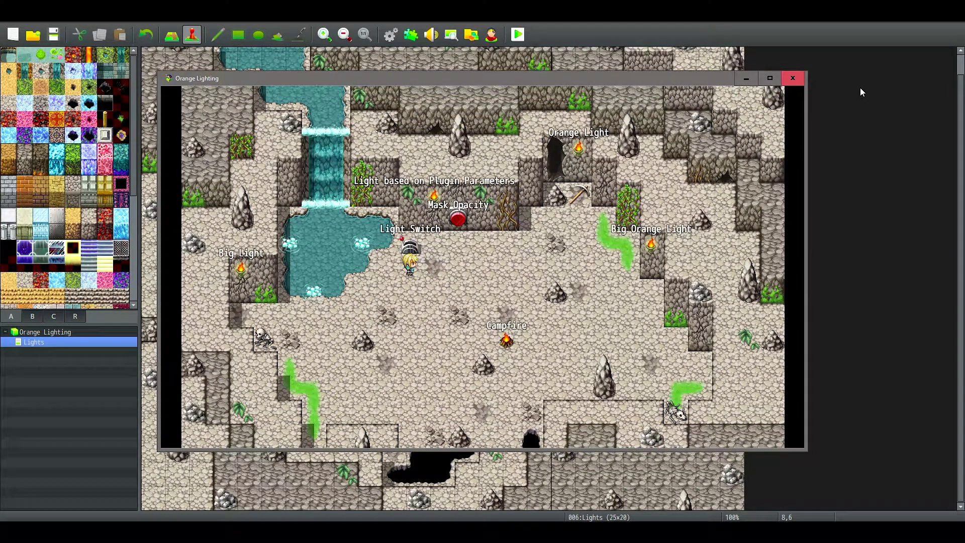
Step: Close the playtest and point out the OrangeLighting, event light and player light plugins in the Plugin Manager
left_click(792, 78)
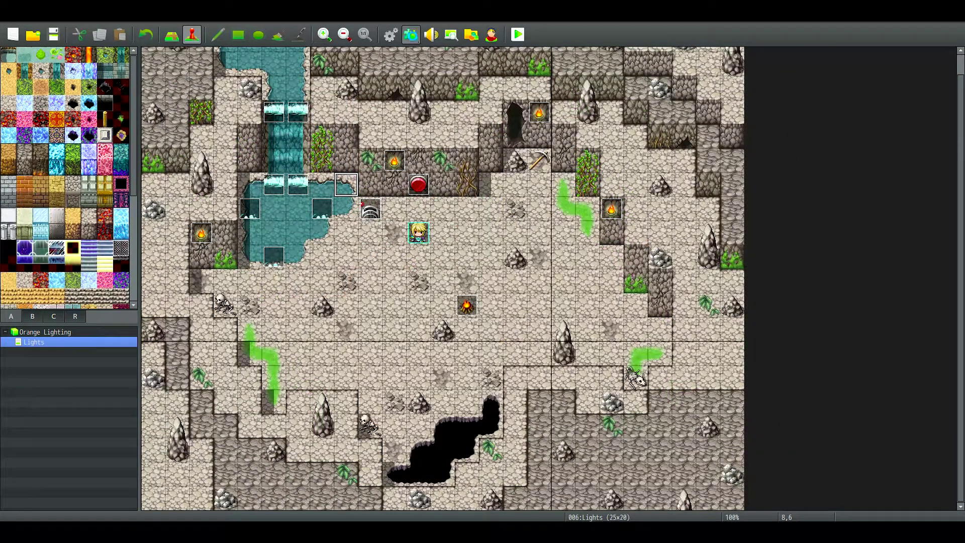
left_click(410, 34)
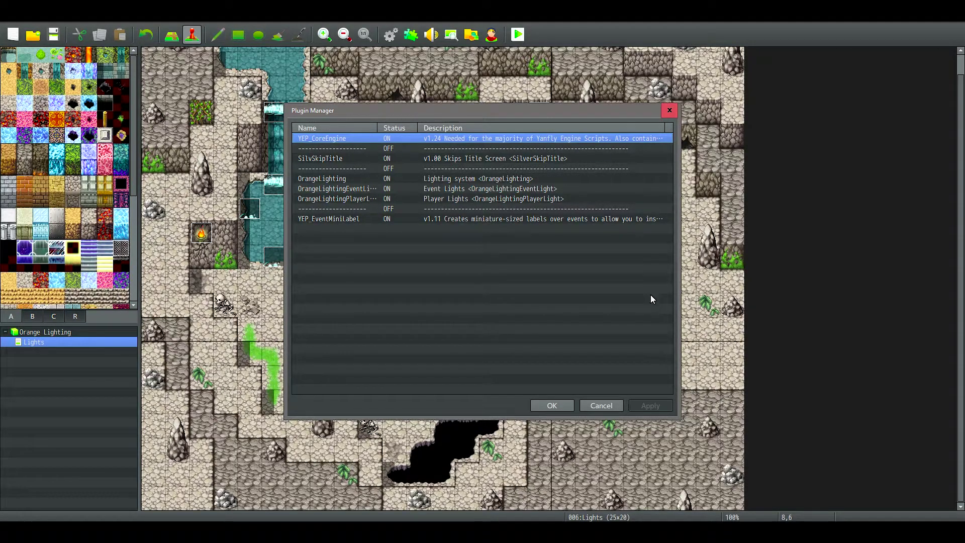
left_click(336, 178)
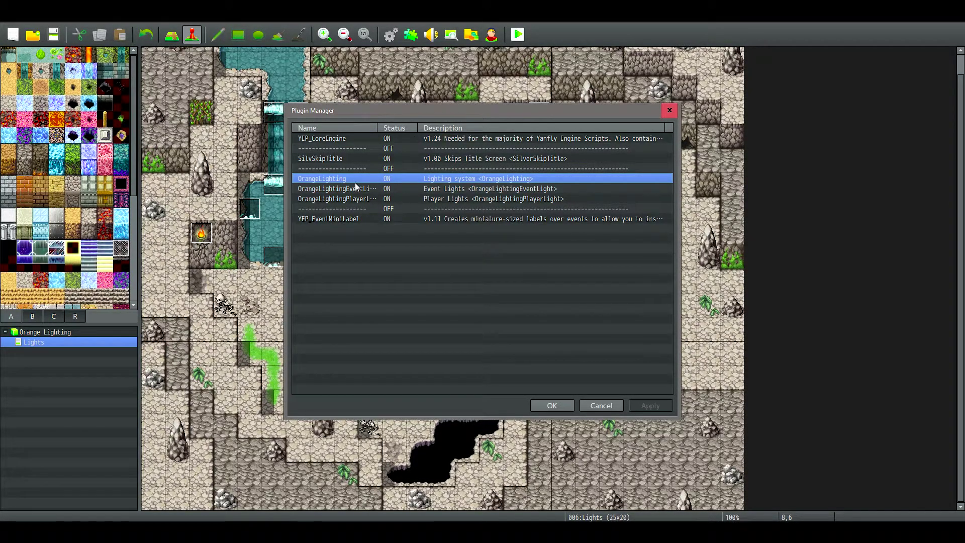
left_click(371, 199, "shift")
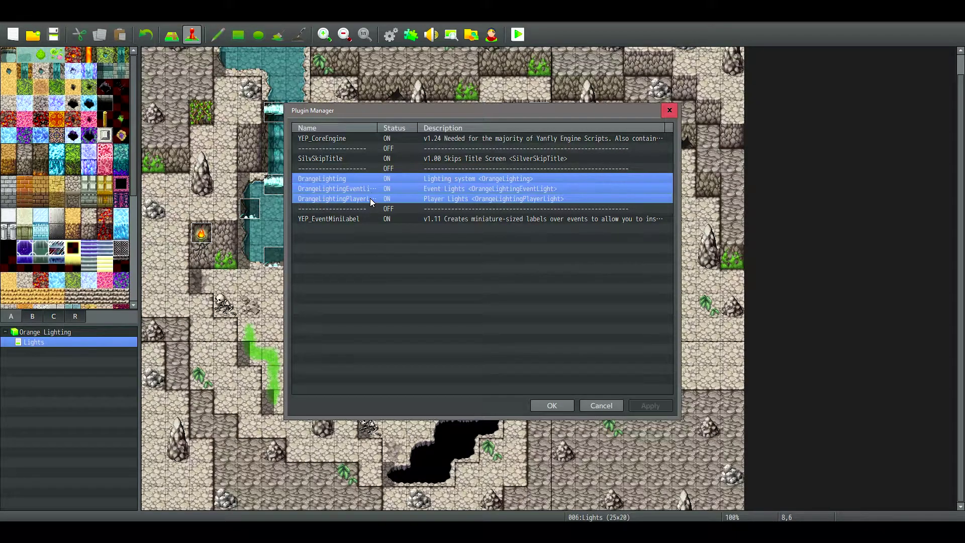
left_click(337, 179)
left_click(340, 199, "shift")
left_click(400, 191)
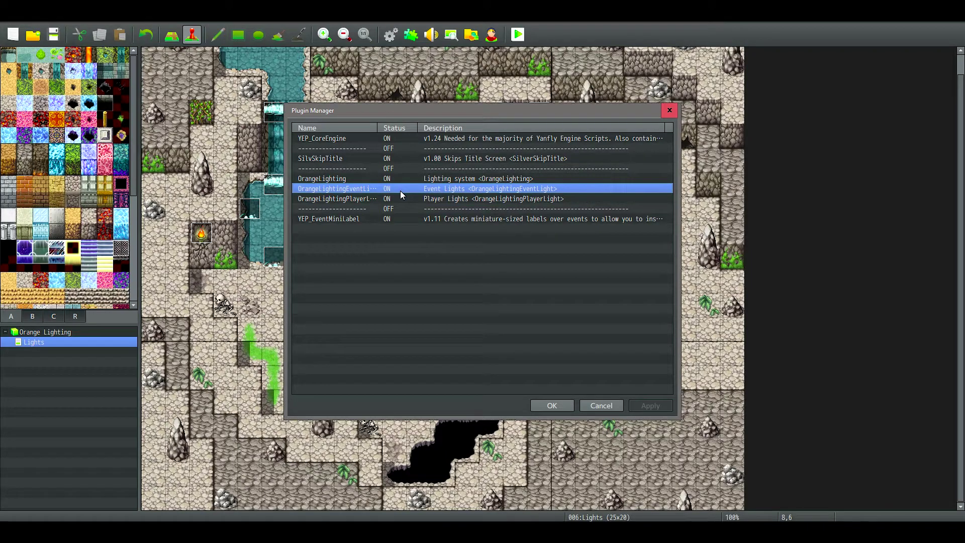
Step: Open the OrangeLighting plugin's settings and examine its lightMaskSwitch and opacityVariable parameters
double_click(352, 179)
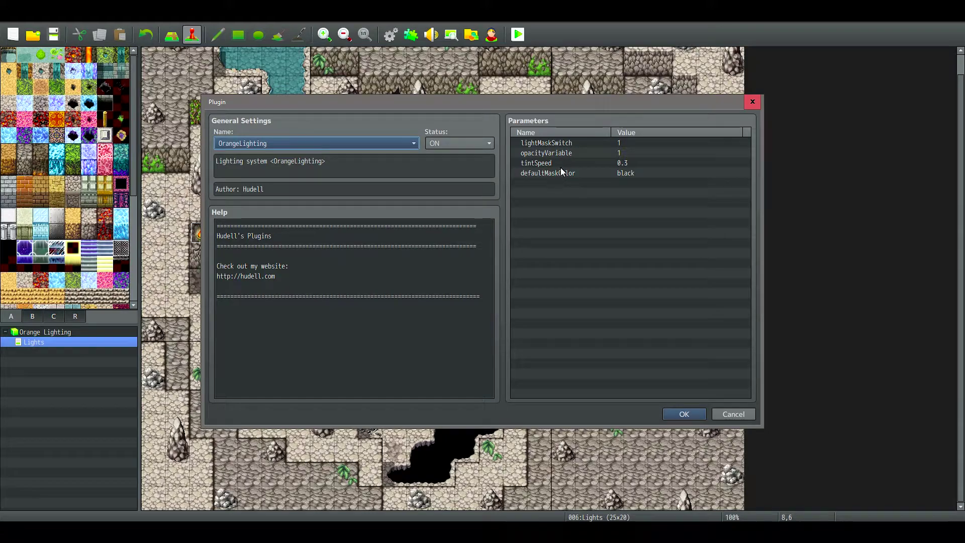
left_click(552, 145)
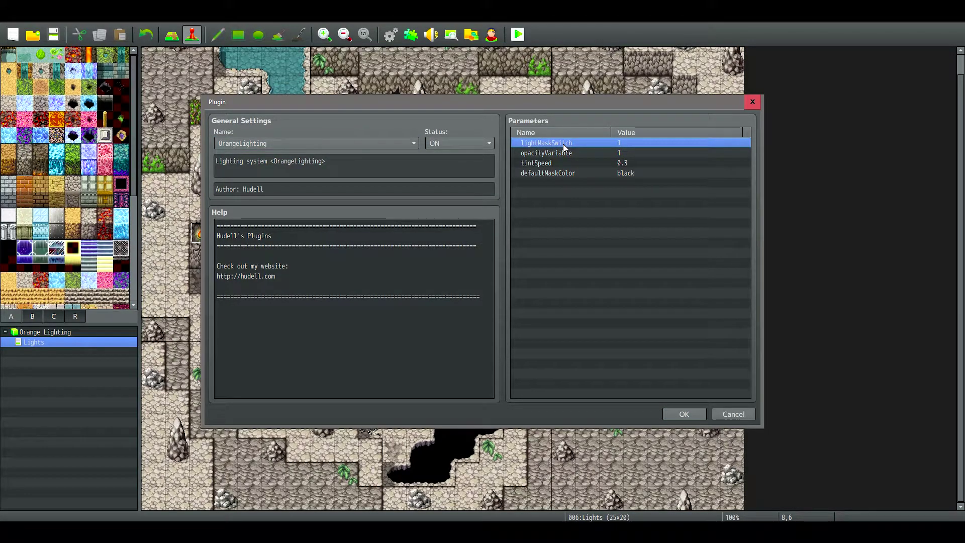
left_click(541, 151)
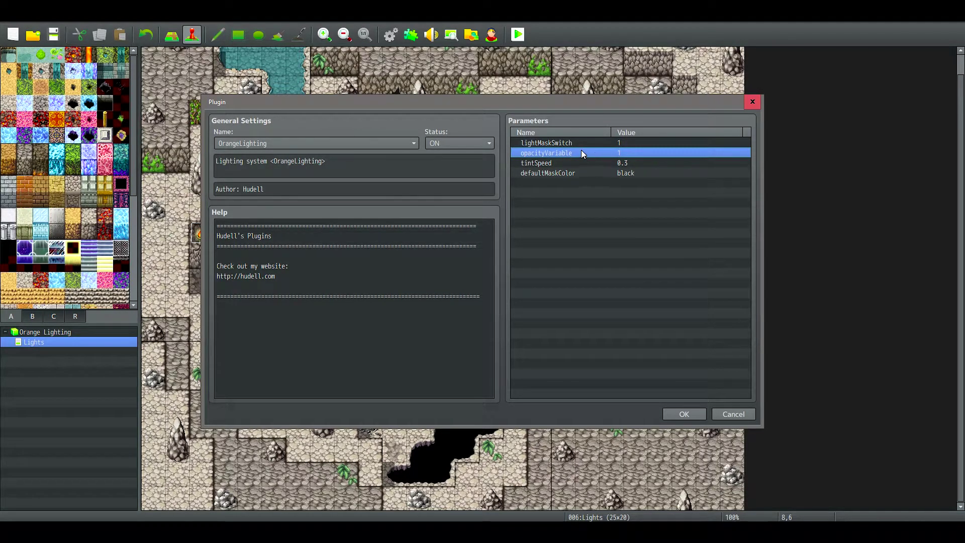
left_click(617, 144)
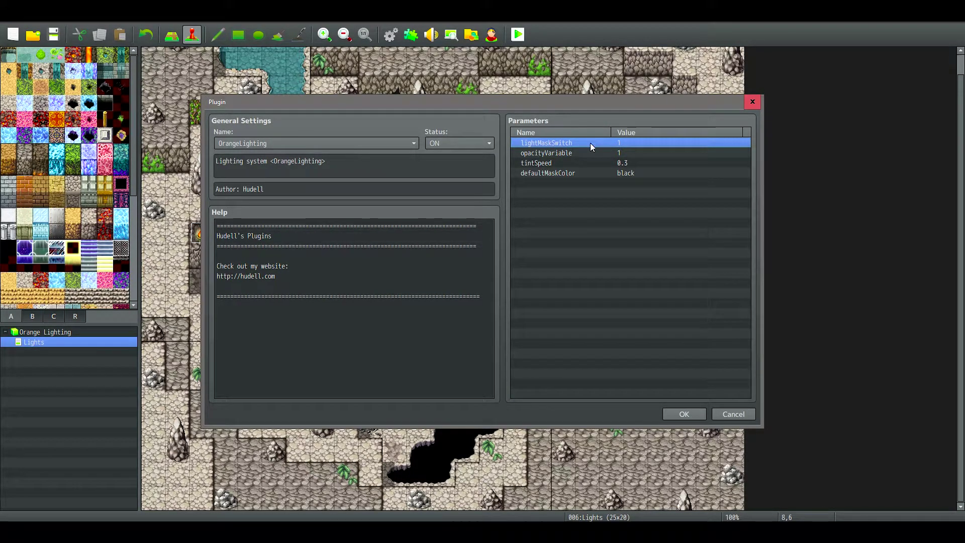
left_click(572, 153)
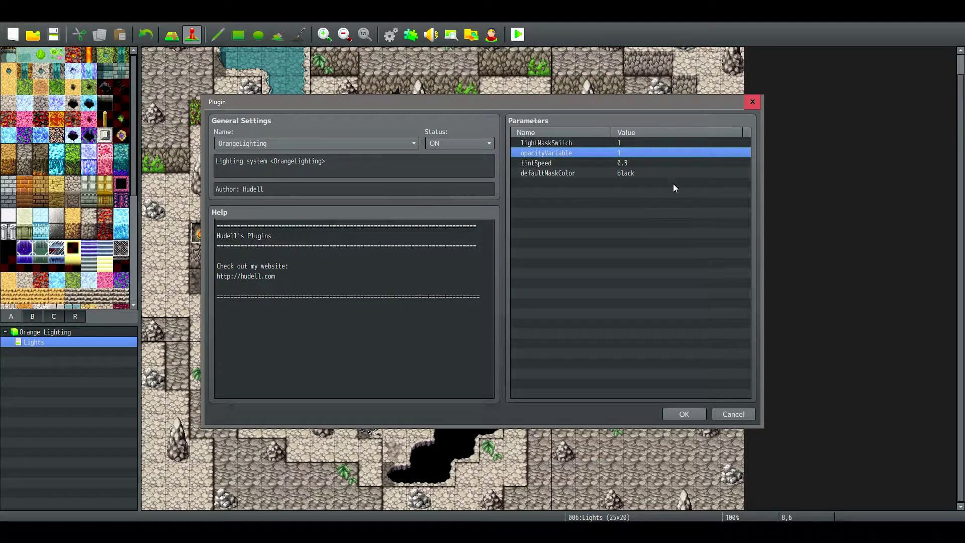
double_click(607, 143)
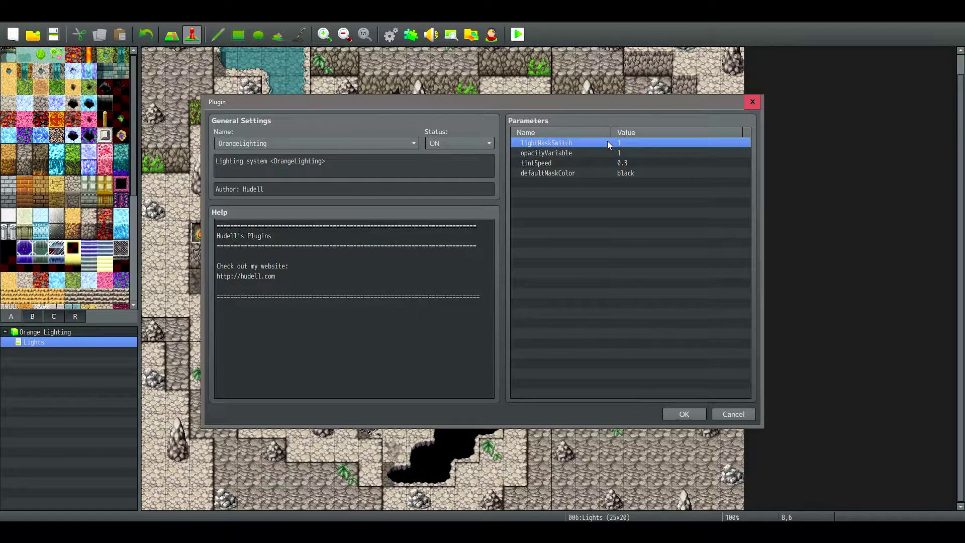
left_click(567, 305)
left_click(619, 155)
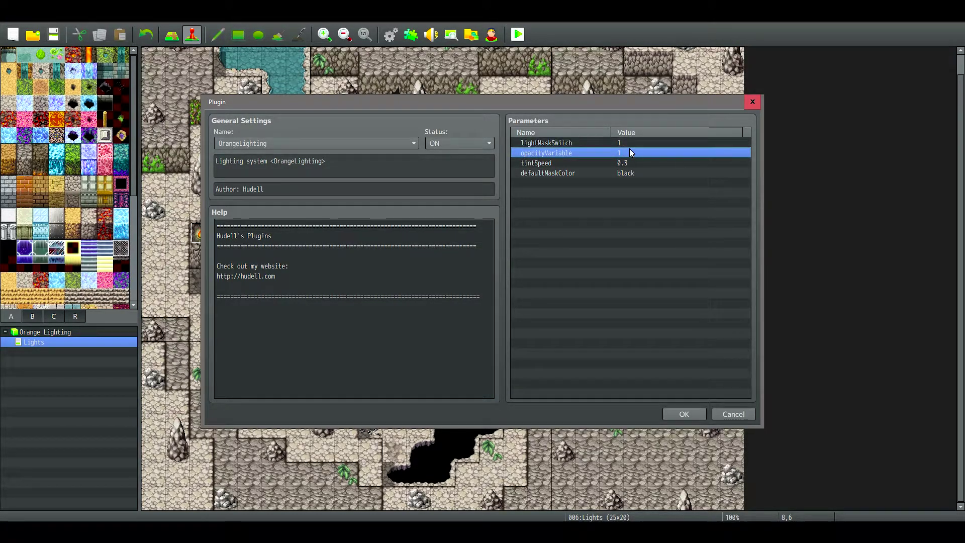
left_click(626, 143)
left_click(622, 152)
left_click(628, 144)
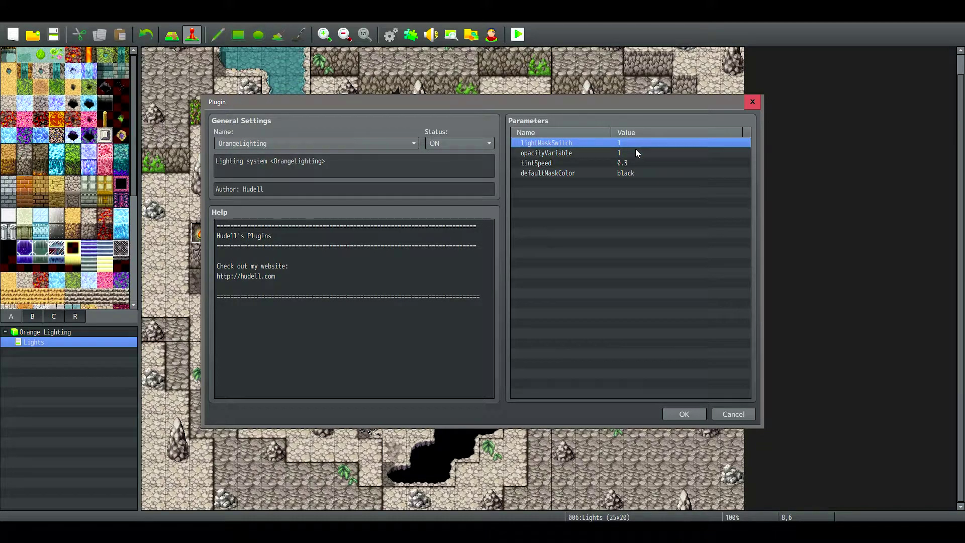
left_click(632, 149)
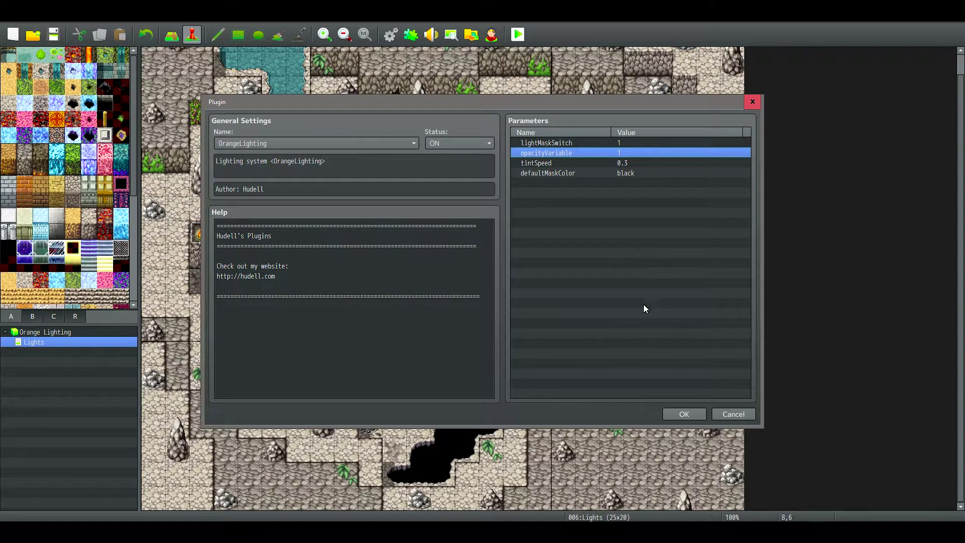
Step: Inspect the defaultMaskColor parameter's value and description, leaving the mask colour as it is
double_click(606, 173)
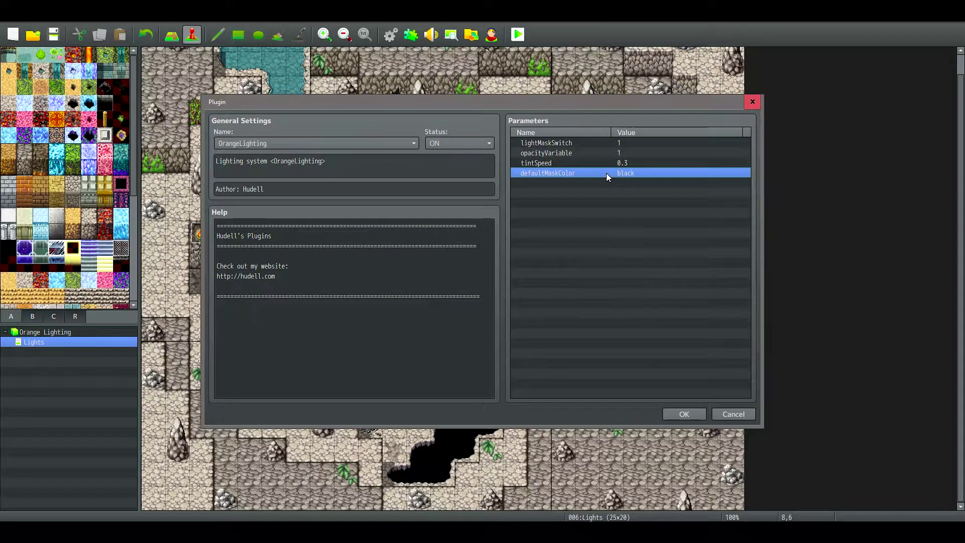
left_click_drag(445, 213, 504, 183)
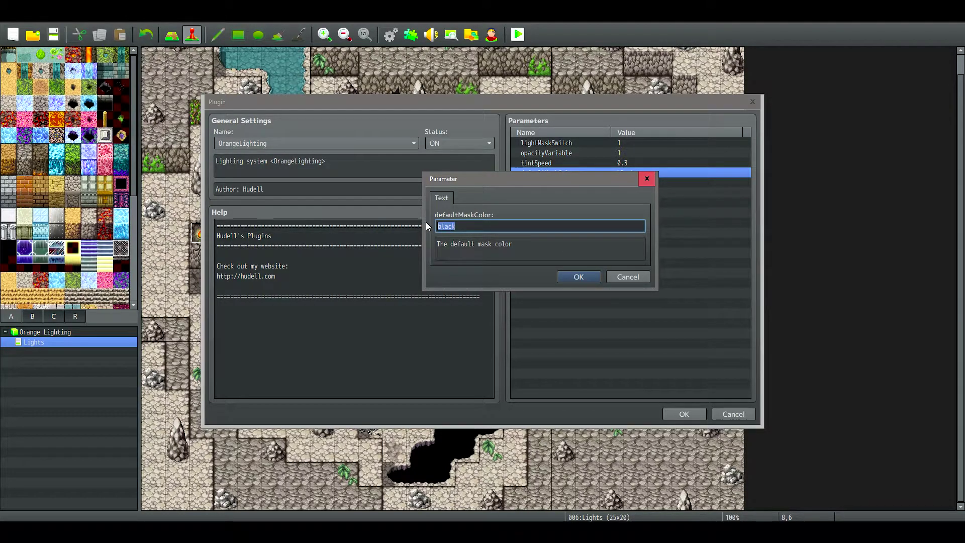
left_click(583, 279)
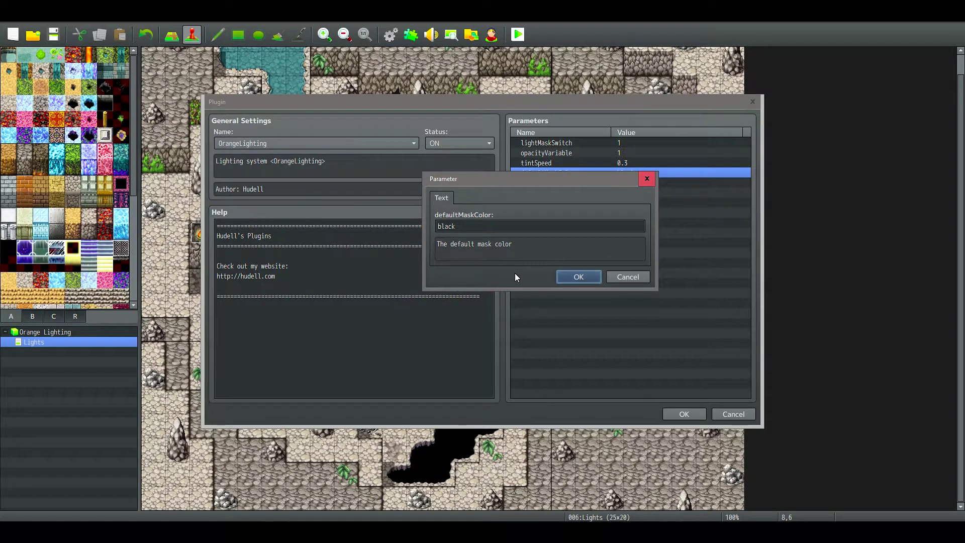
left_click(568, 277)
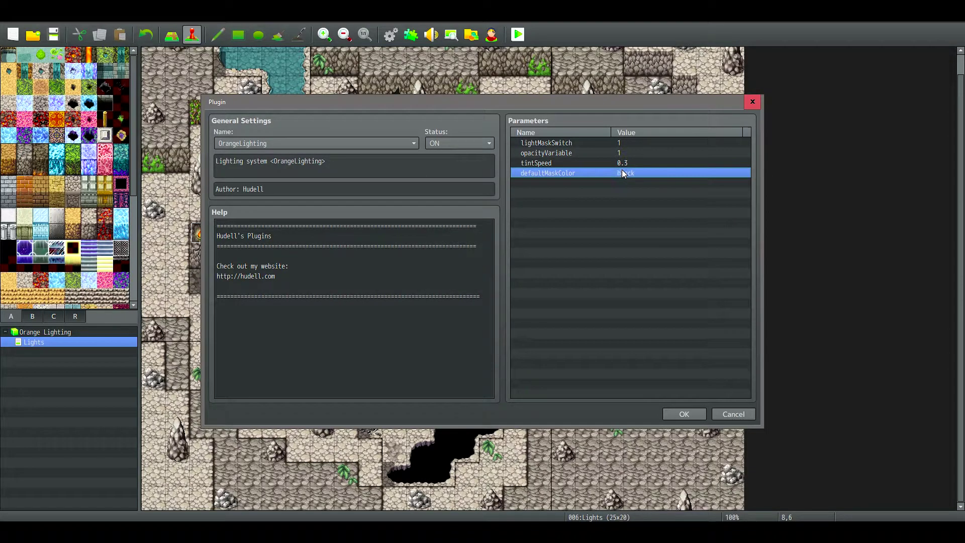
double_click(629, 171)
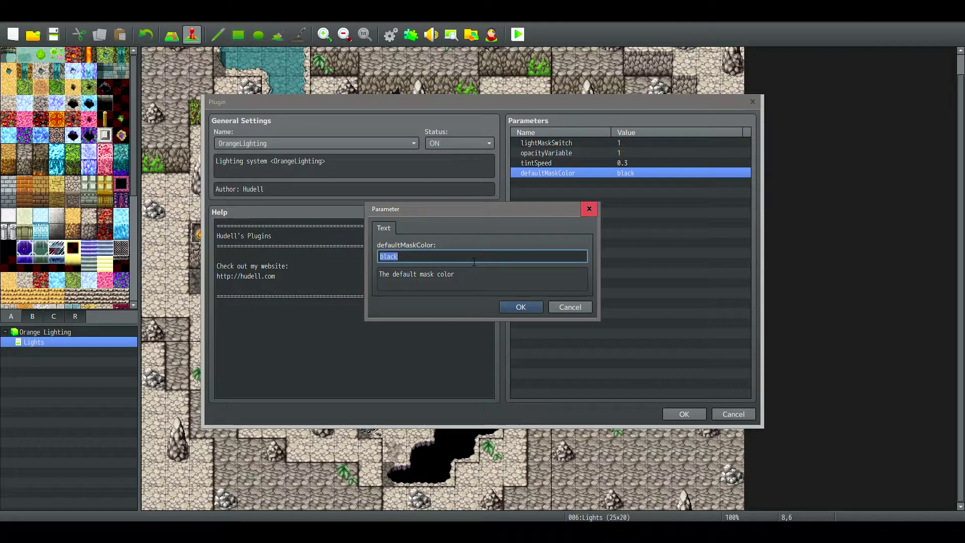
left_click_drag(401, 256, 365, 254)
left_click(555, 312)
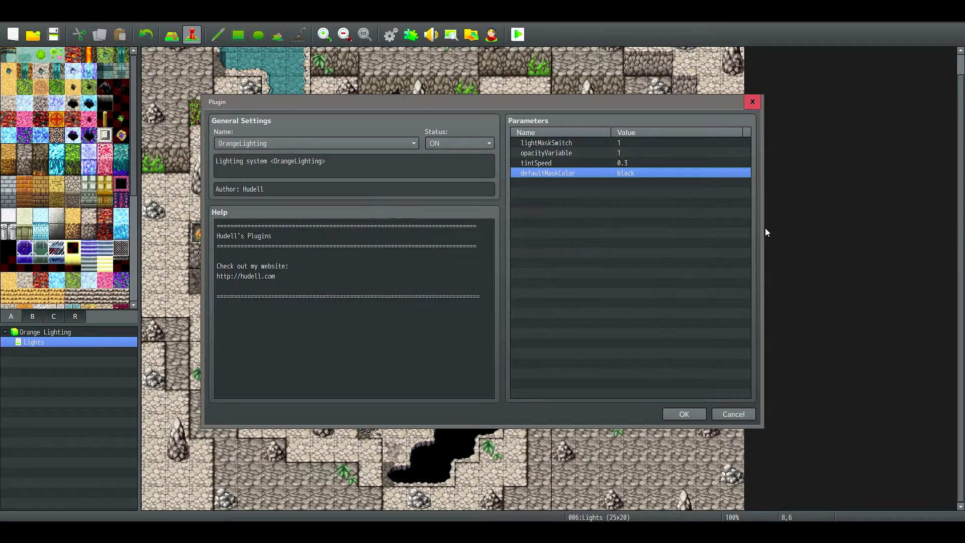
Step: Read the tintSpeed parameter's description, then close the OrangeLighting plugin settings
double_click(618, 163)
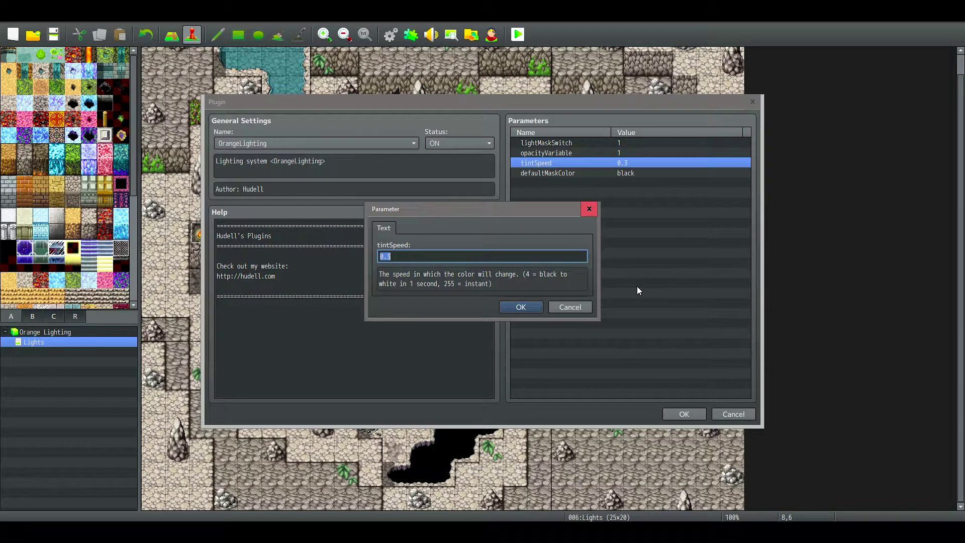
left_click(570, 307)
left_click(693, 414)
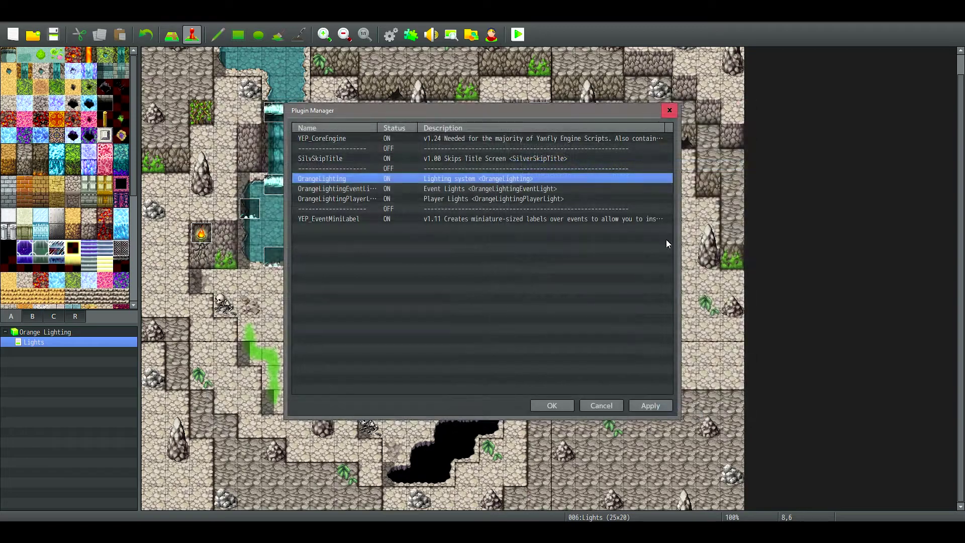
Step: Open the OrangeLightingEventLight plugin's settings and reposition the window to view its parameters and notetag help
double_click(464, 189)
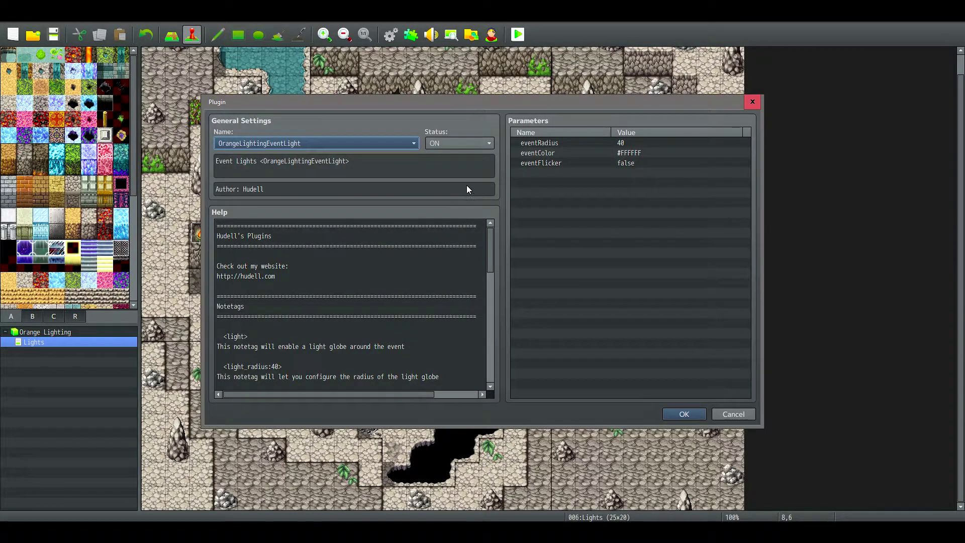
left_click_drag(593, 132, 604, 91)
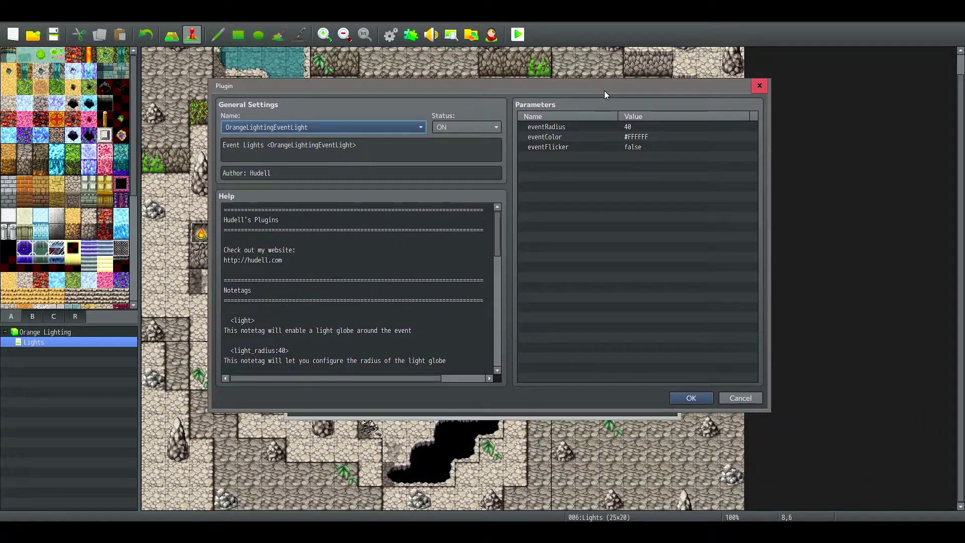
left_click(309, 125)
left_click(312, 125)
left_click_drag(325, 84, 291, 89)
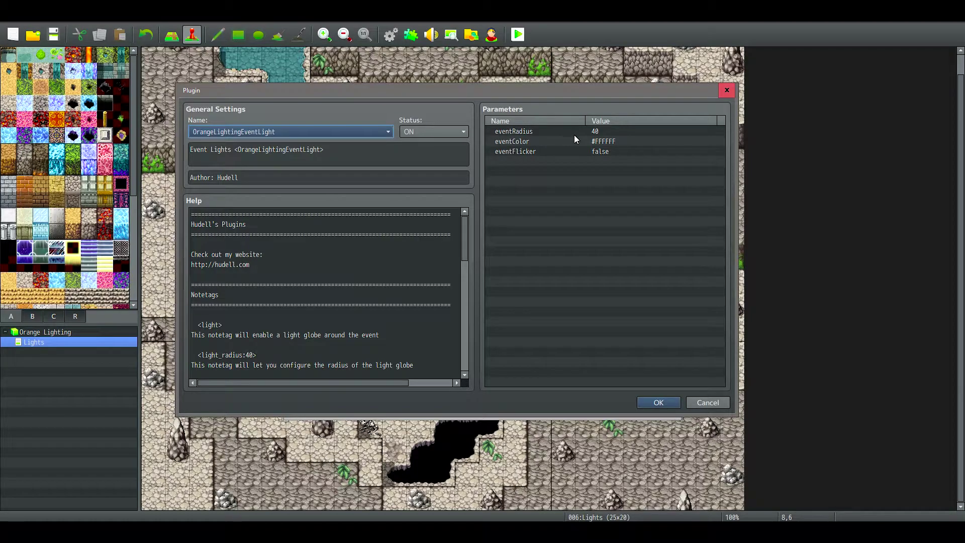
Step: Open the eventRadius parameter to read its value and description, then close it without changing anything
left_click(498, 132)
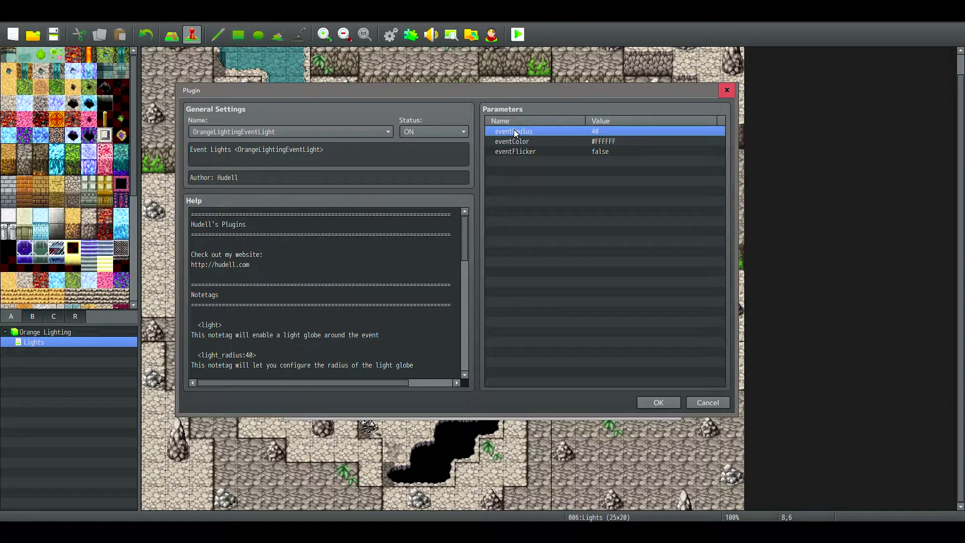
double_click(568, 131)
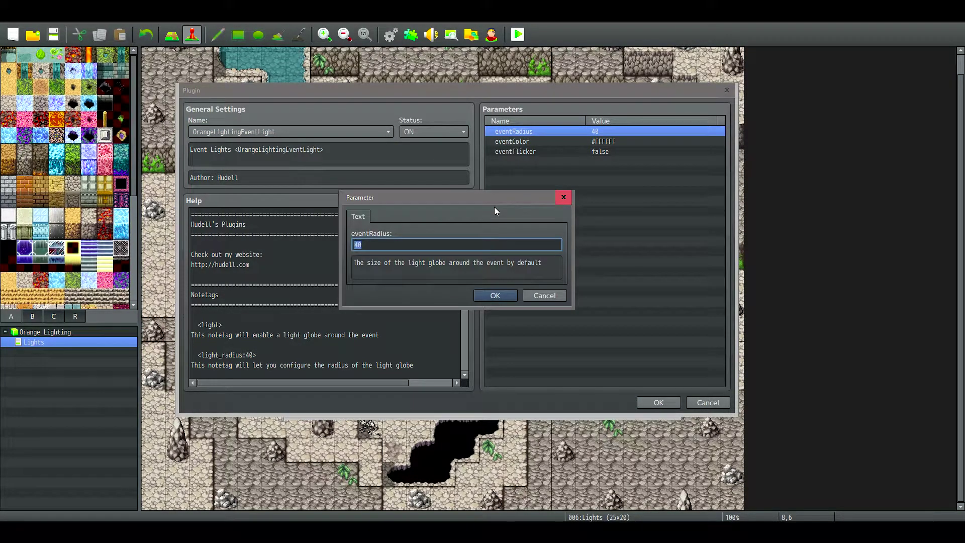
left_click_drag(354, 245, 462, 251)
left_click(426, 255)
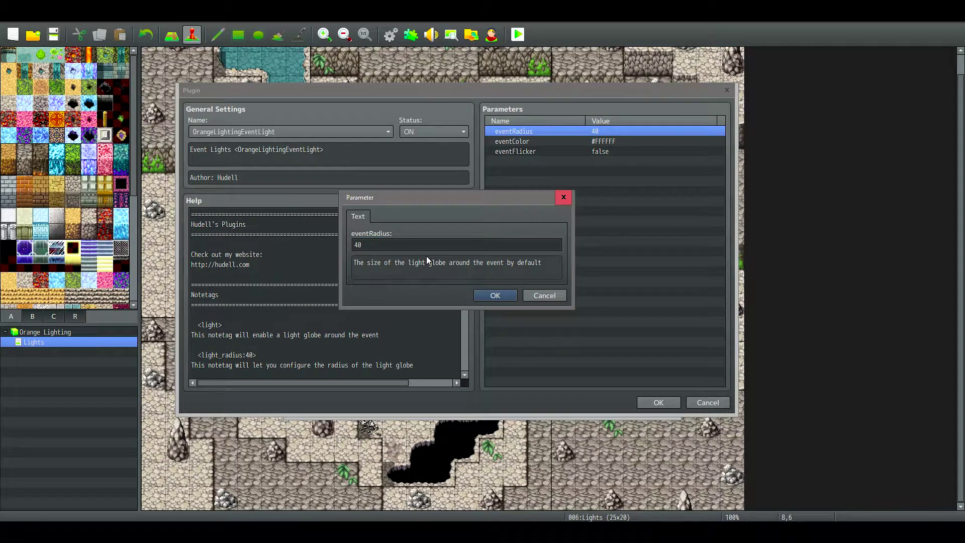
left_click(354, 245)
left_click(546, 295)
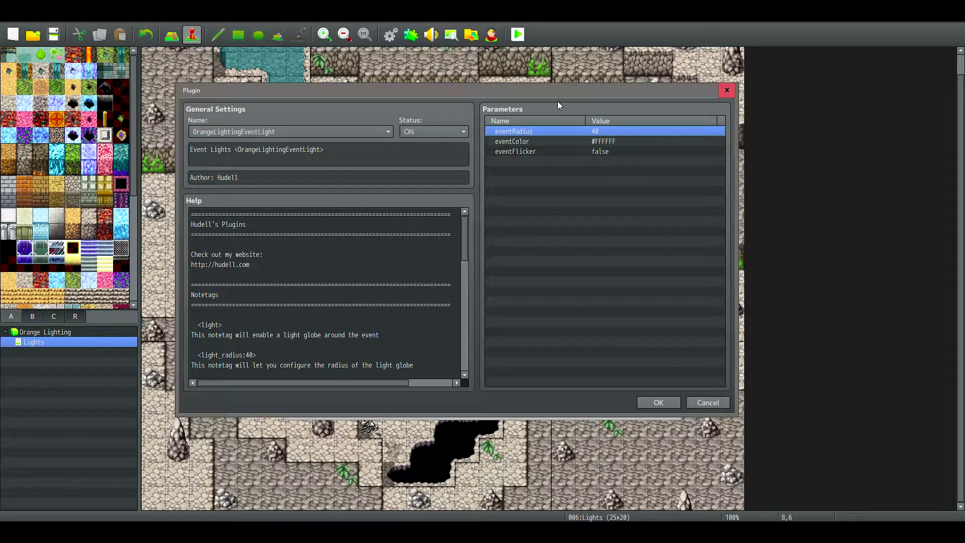
Step: Move the OrangeLightingEventLight settings window to expose the plugin list and map torches, then recheck the eventRadius parameter
left_click(462, 227)
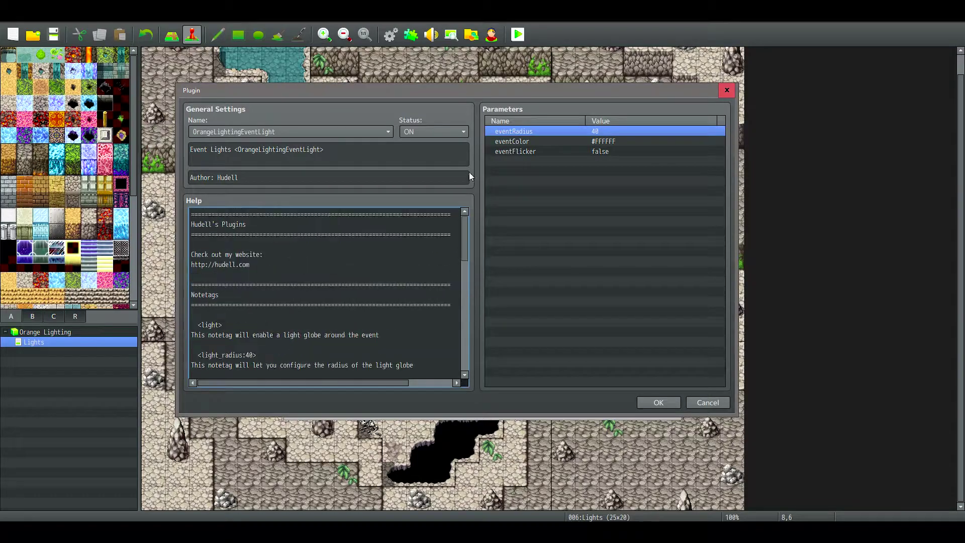
left_click_drag(538, 94, 543, 265)
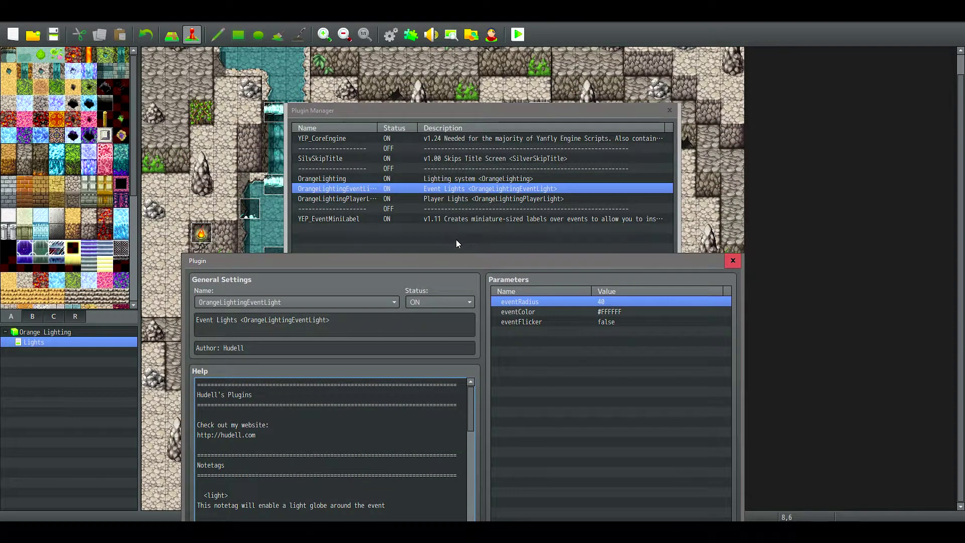
left_click_drag(456, 260, 486, 137)
left_click_drag(281, 142, 333, 142)
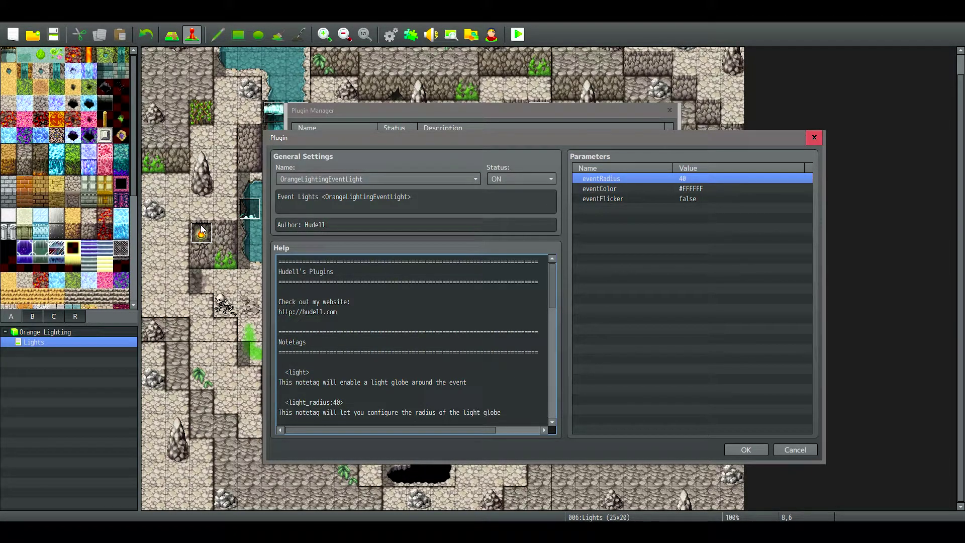
left_click_drag(682, 145, 705, 133)
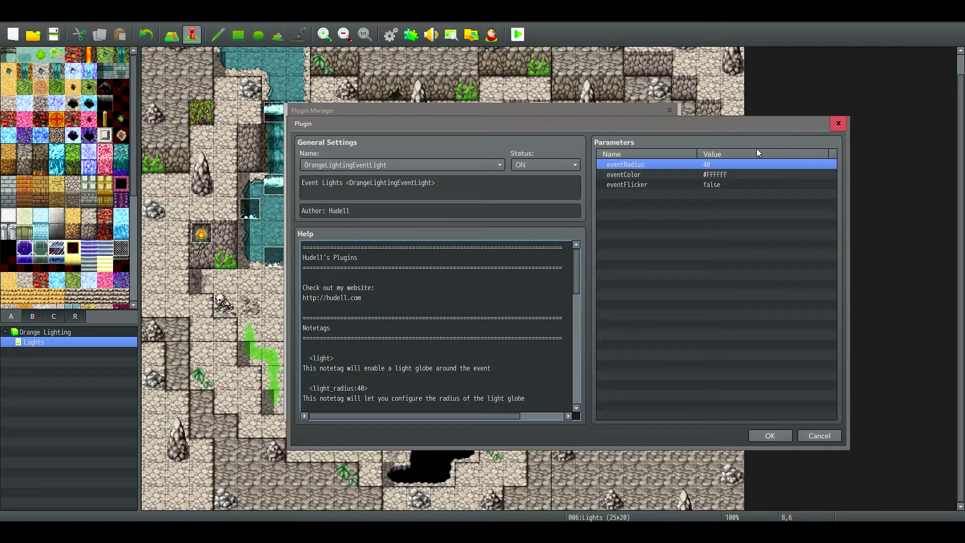
double_click(710, 165)
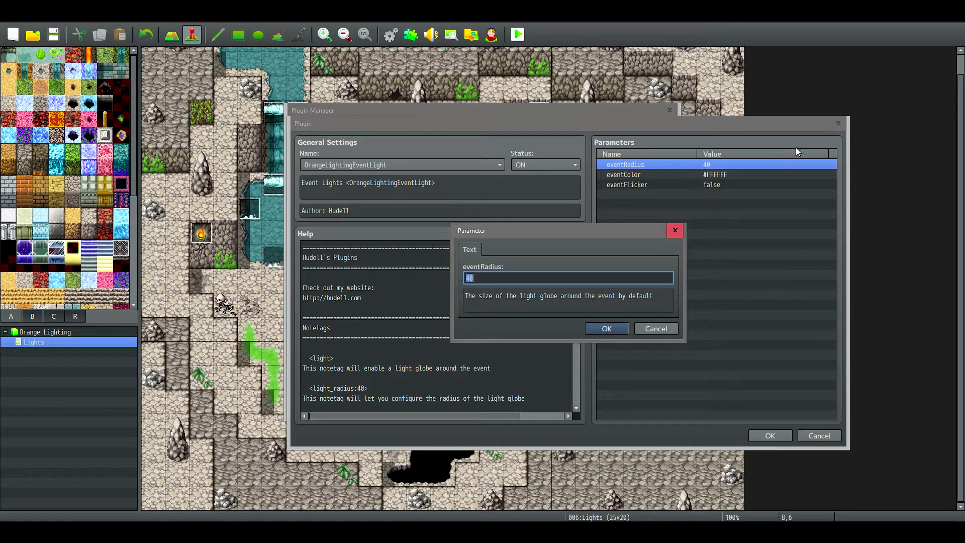
left_click(682, 232)
Step: Read the help's notetags for light, radius, colour, flicker and flashlight, then close the OrangeLightingEventLight settings
scroll(568, 327, "down", 10)
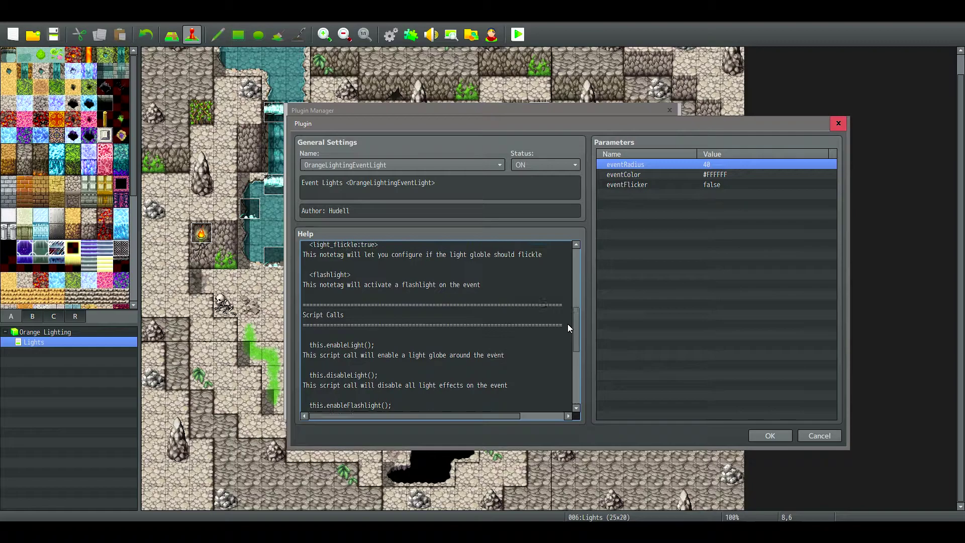
left_click_drag(574, 325, 573, 288)
left_click_drag(492, 295, 344, 295)
left_click(322, 294)
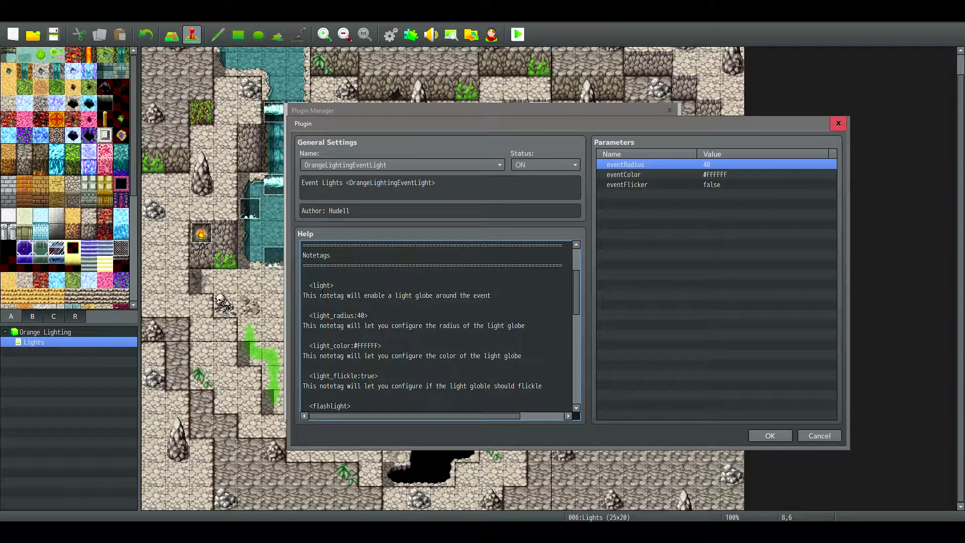
scroll(322, 292, "down", 1)
left_click_drag(322, 256, 330, 275)
left_click(326, 275)
left_click_drag(351, 385, 332, 345)
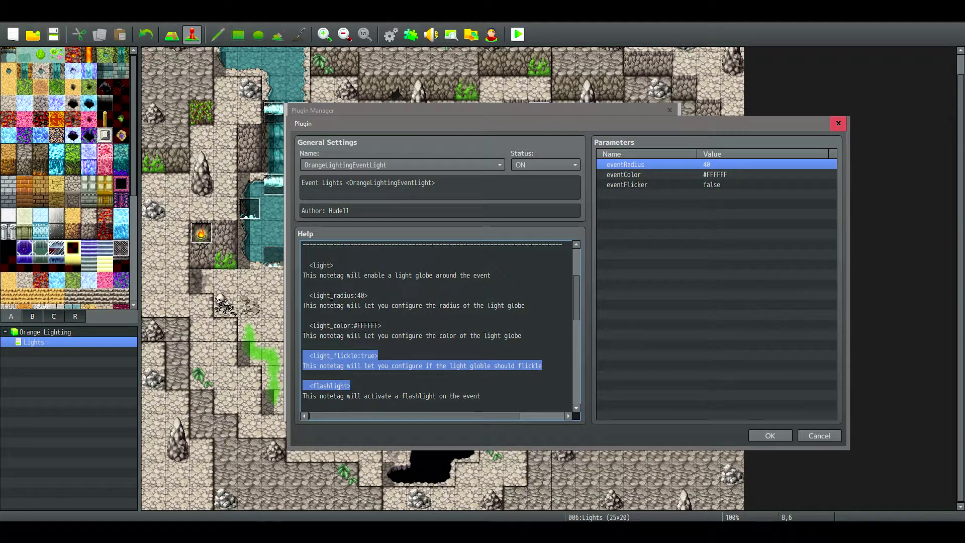
left_click(763, 430)
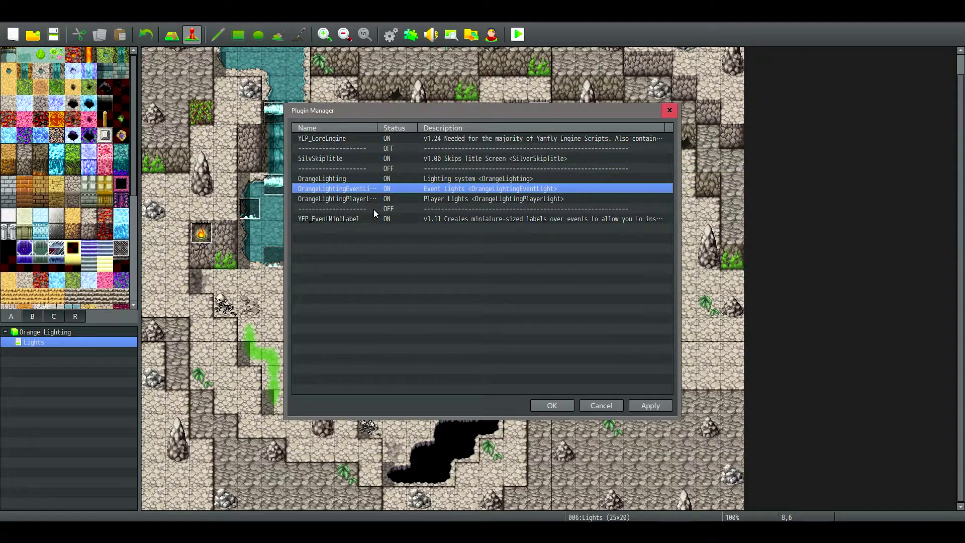
Step: Open the OrangeLightingPlayerLight plugin's settings and reposition the window to view its parameters
double_click(352, 200)
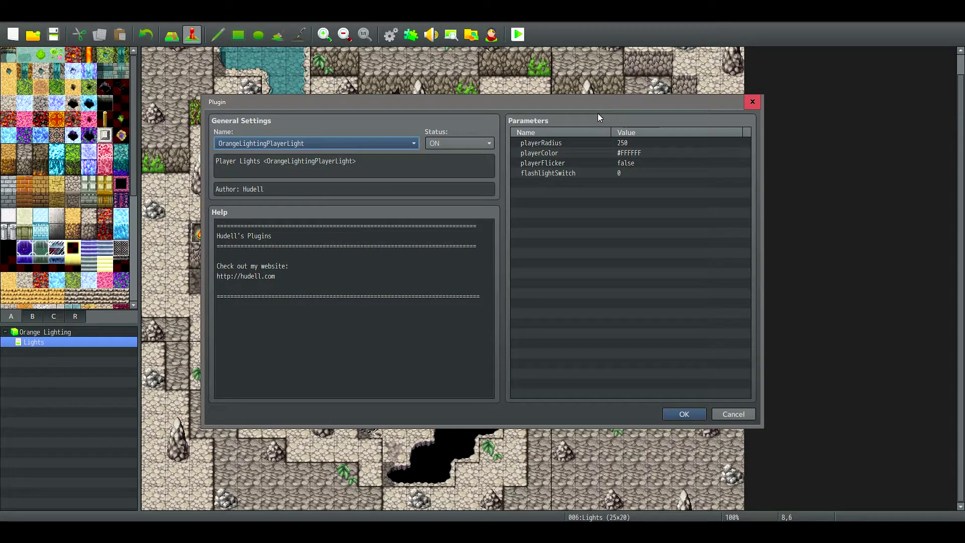
mouse_move(597, 106)
left_mouse_down()
mouse_move(568, 81)
mouse_move(583, 101)
left_mouse_up()
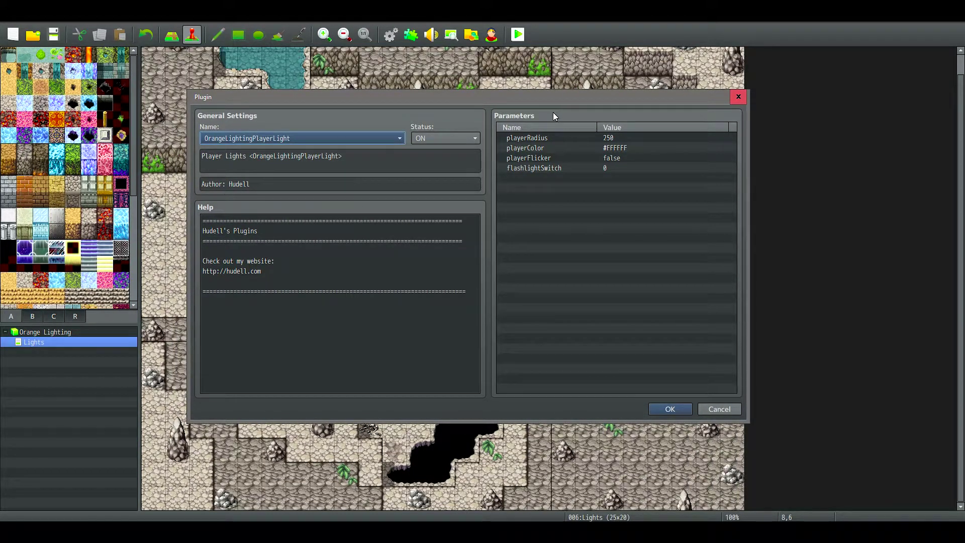
mouse_move(555, 103)
left_mouse_down()
mouse_move(548, 291)
mouse_move(566, 102)
left_mouse_up()
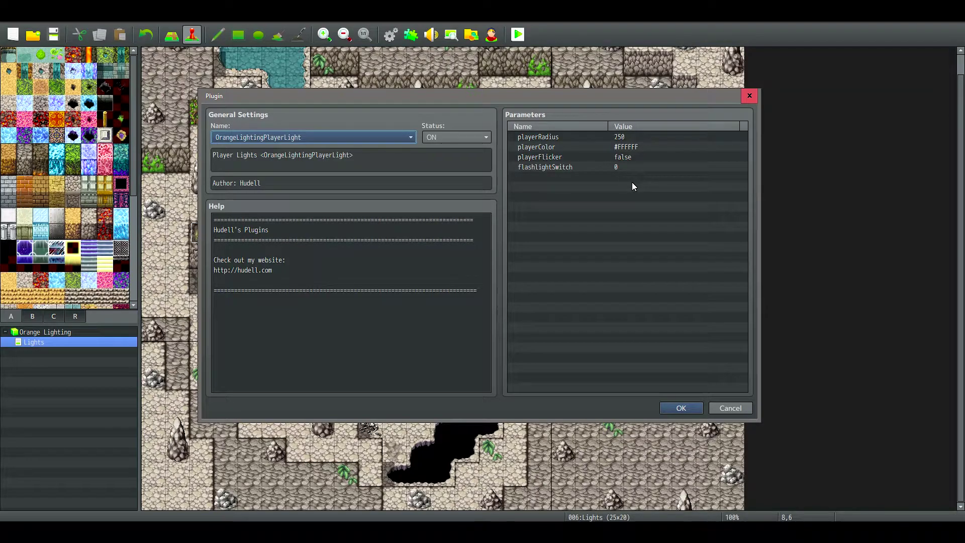
Step: Inspect the flashlightSwitch parameter's value and description, leaving the switch number as it is
double_click(560, 168)
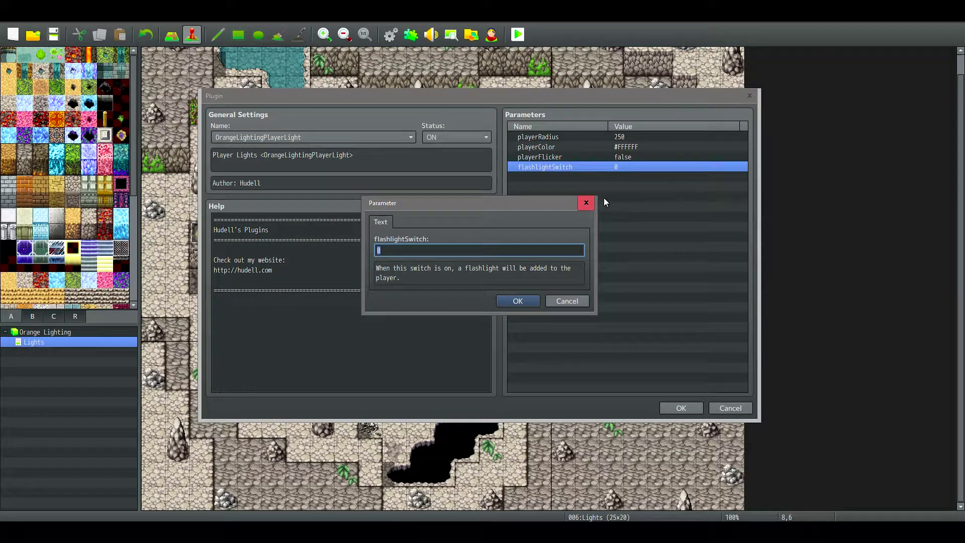
left_click(585, 202)
double_click(640, 166)
left_click_drag(535, 209, 608, 188)
mouse_move(523, 185)
left_mouse_down()
mouse_move(516, 169)
mouse_move(555, 156)
mouse_move(523, 169)
left_mouse_up()
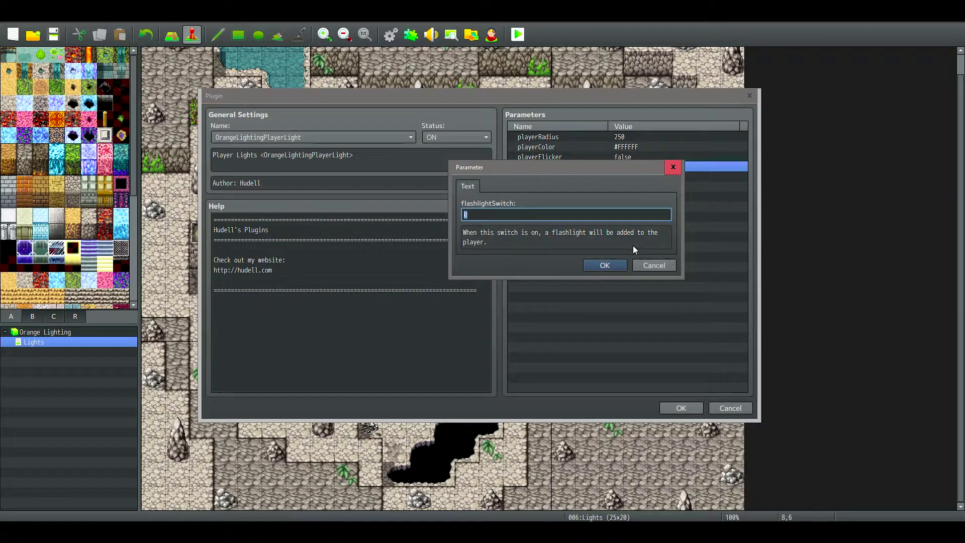
double_click(471, 211)
left_click(607, 265)
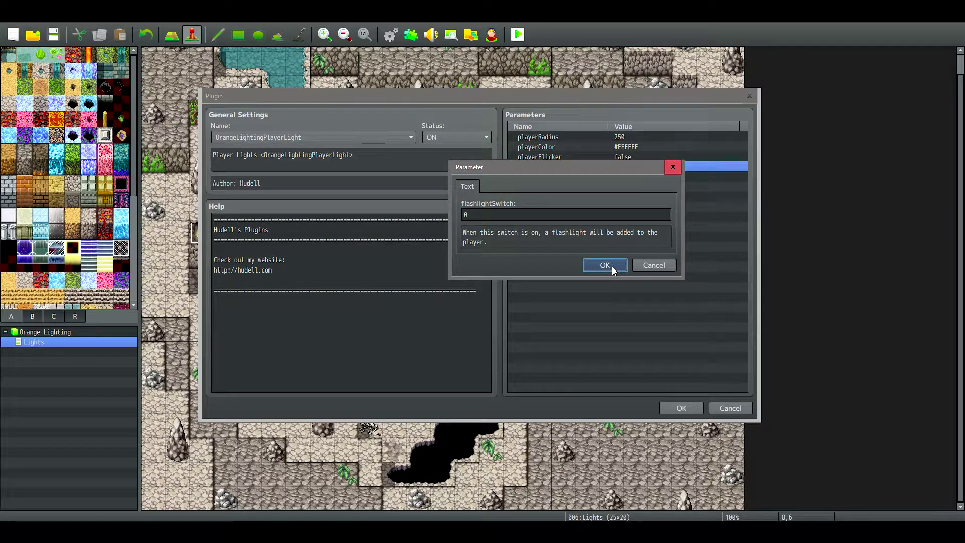
Step: Read the playerFlicker parameter's description and close it without changing the value
double_click(556, 156)
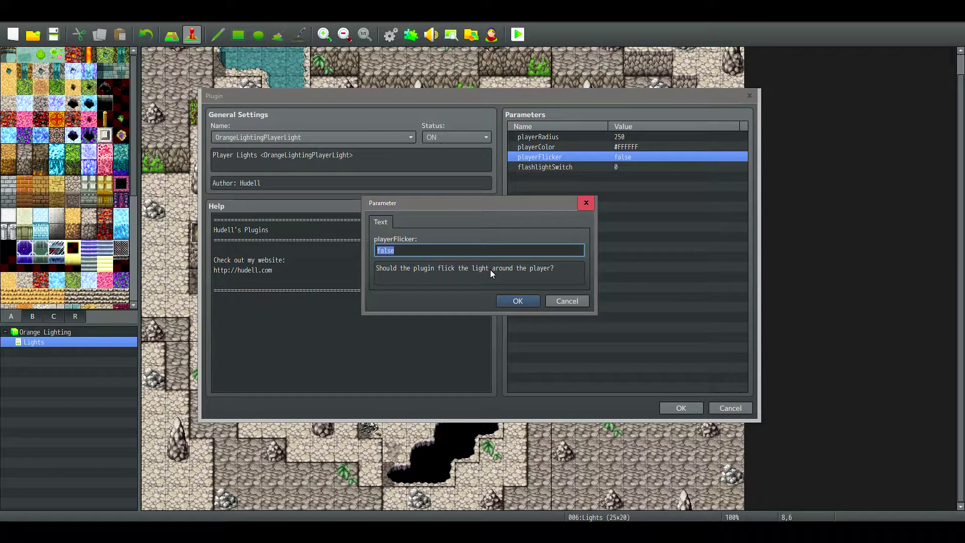
left_click_drag(462, 208, 471, 184)
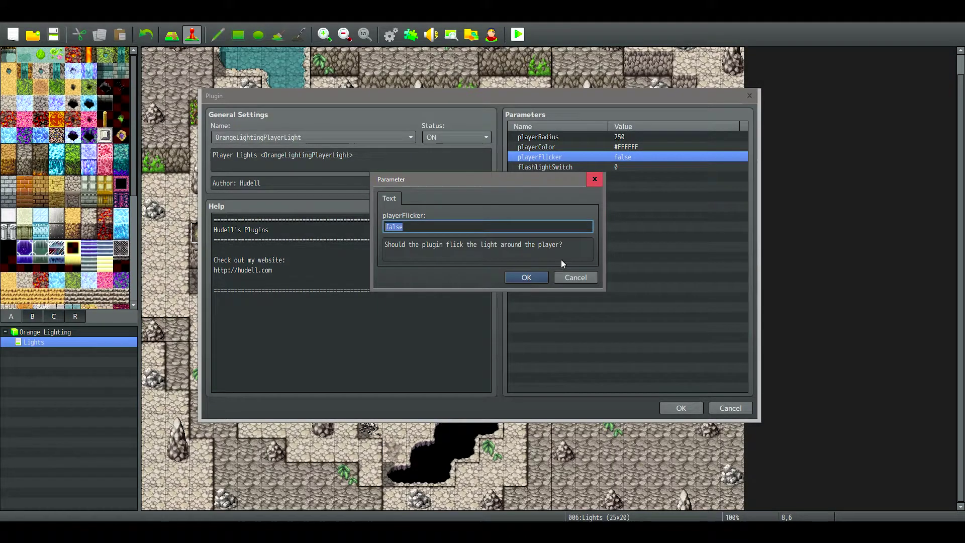
left_click(576, 277)
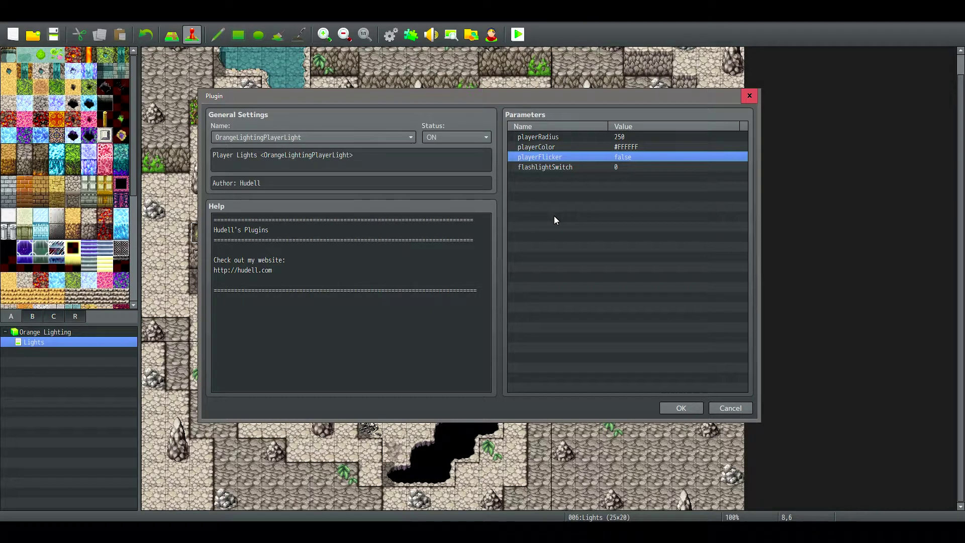
Step: Inspect the playerColor parameter without altering it, then close the OrangeLightingPlayerLight settings and the Plugin Manager
double_click(638, 146)
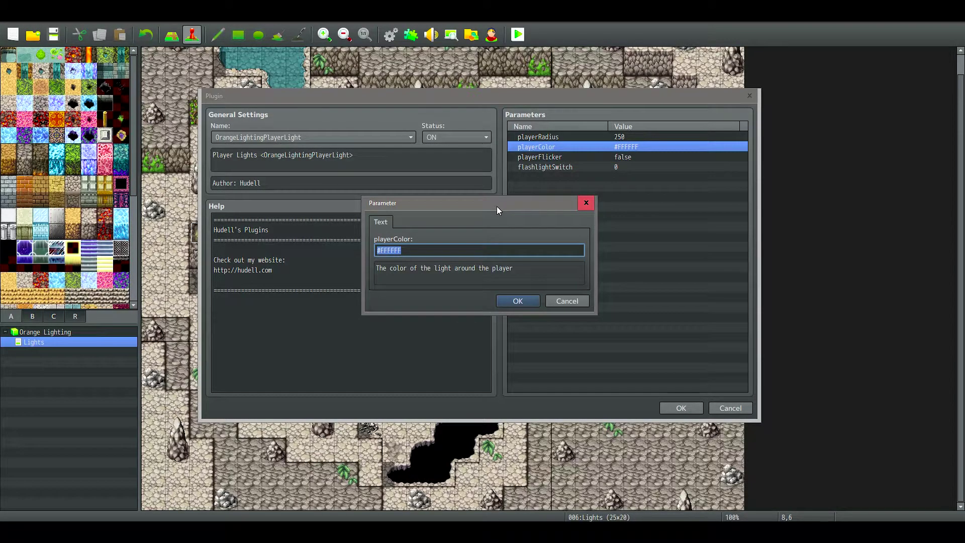
left_click_drag(497, 210, 560, 185)
left_click(475, 227)
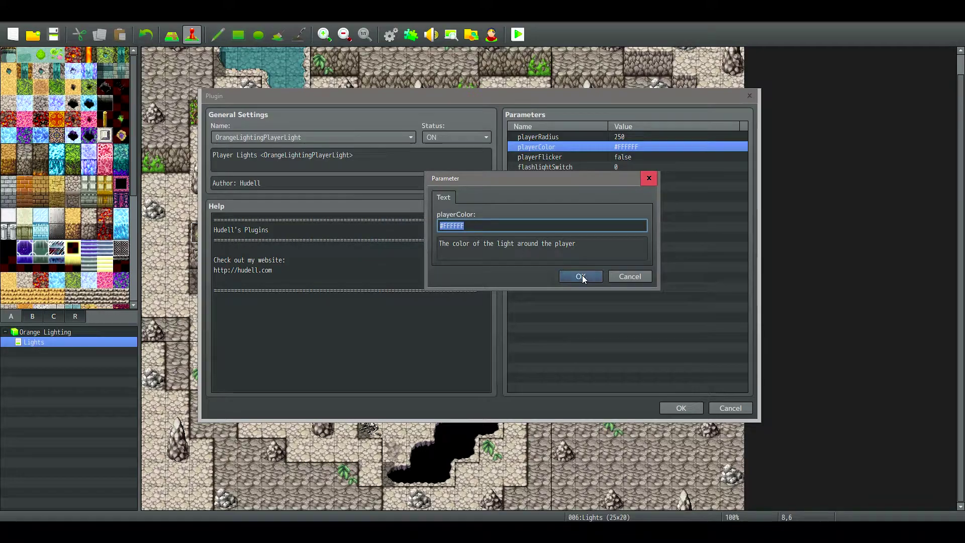
left_click(581, 276)
left_click(681, 406)
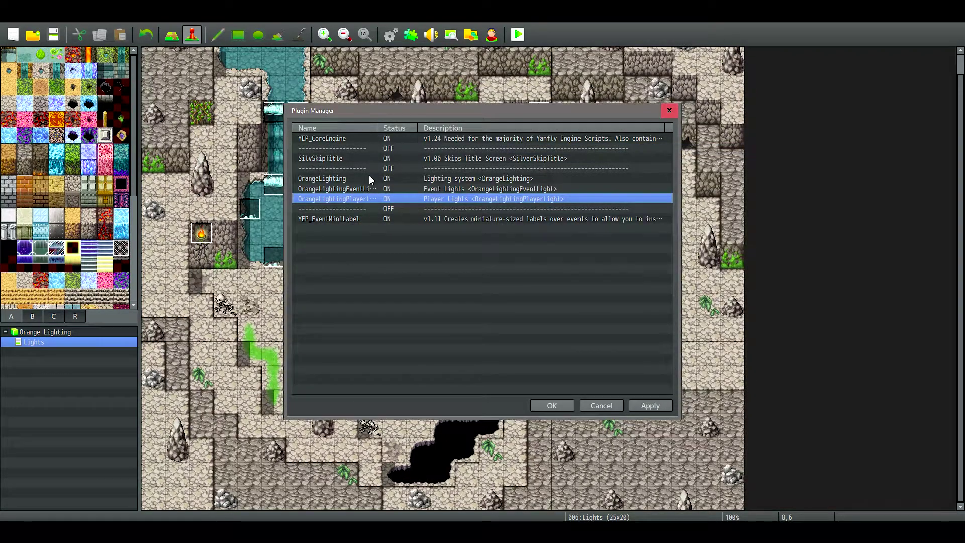
left_click(571, 406)
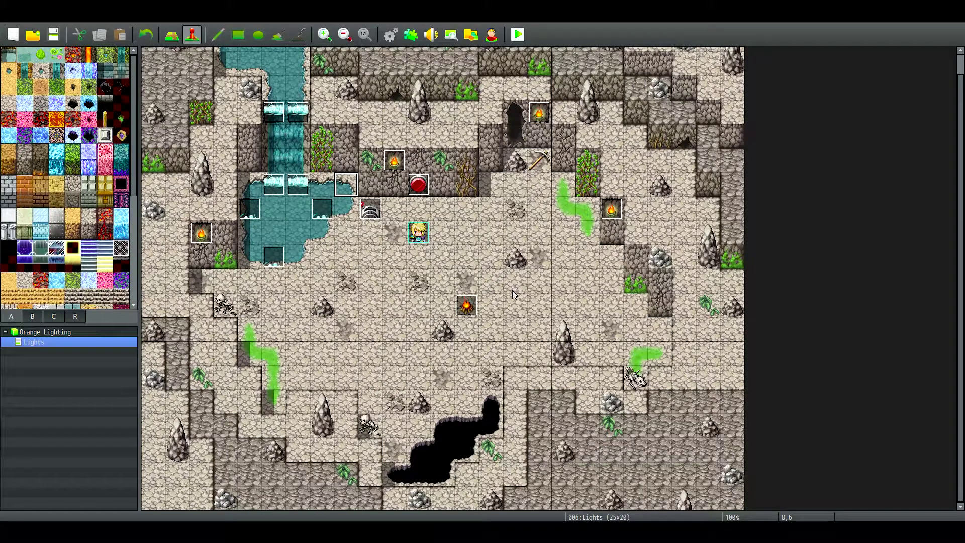
Step: Open the torch's Light event above the pool's right side, examine its <light> note, and close the event editor
double_click(394, 162)
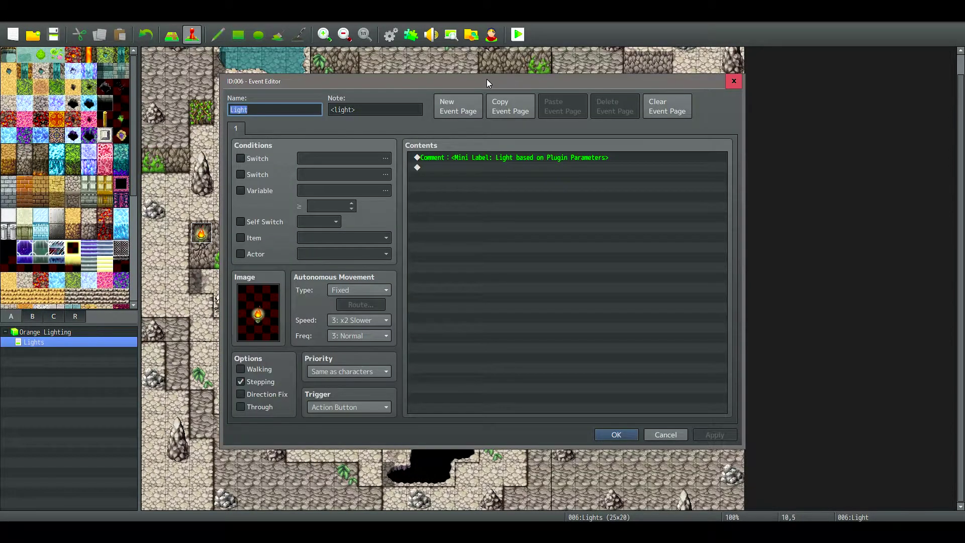
left_click_drag(486, 79, 502, 94)
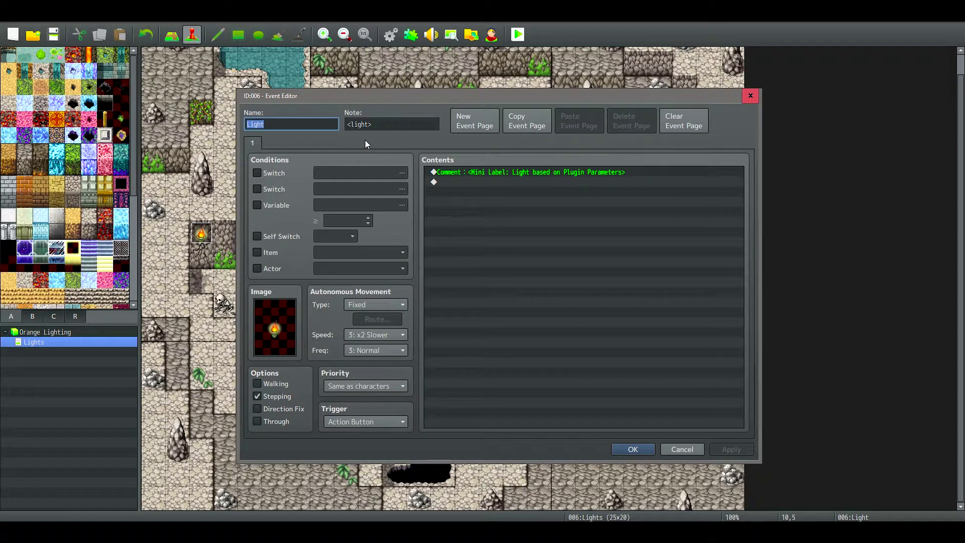
key("Tab")
left_click(396, 128)
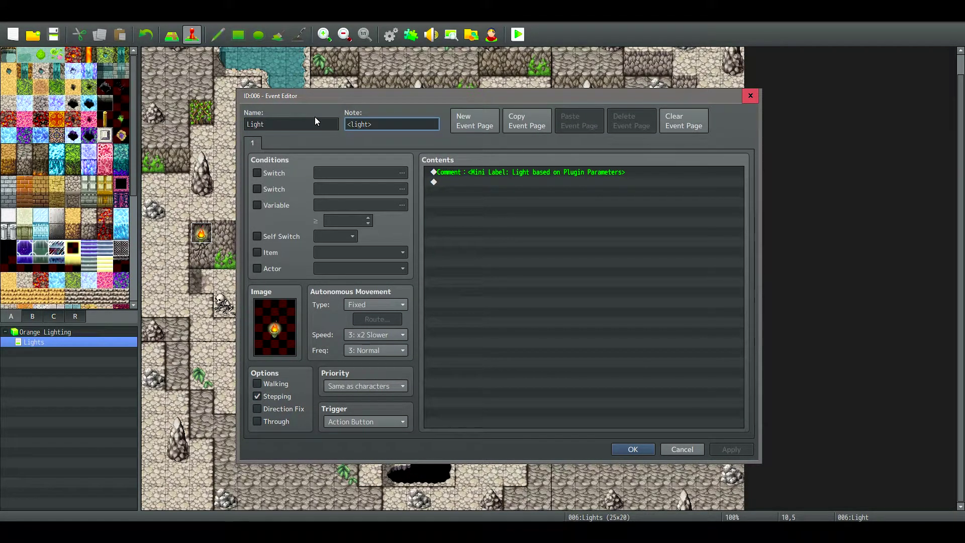
key("shift+Tab")
key("Tab")
left_click_drag(380, 126, 340, 129)
left_click(633, 449)
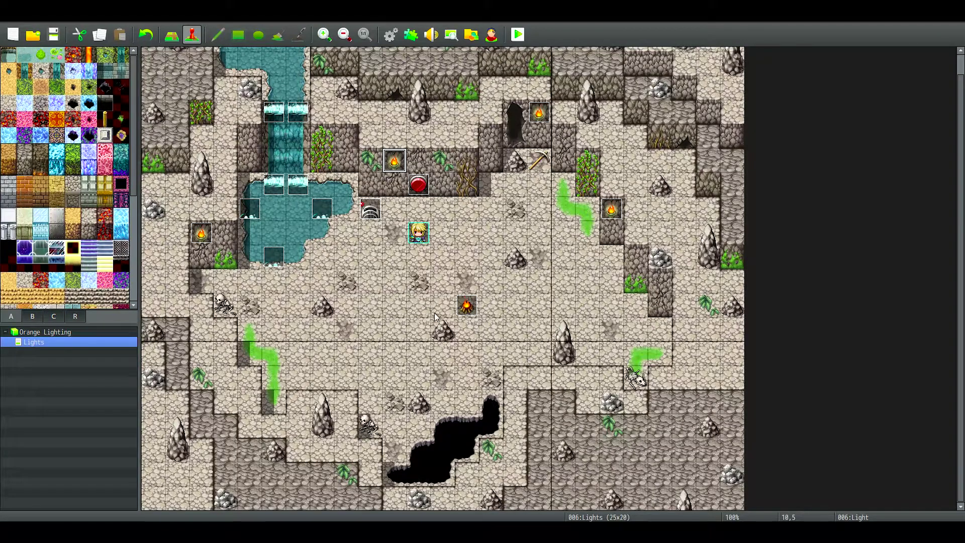
Step: Save the game changes, start a playtest and walk the character up to the Mask Opacity button
left_click(511, 31)
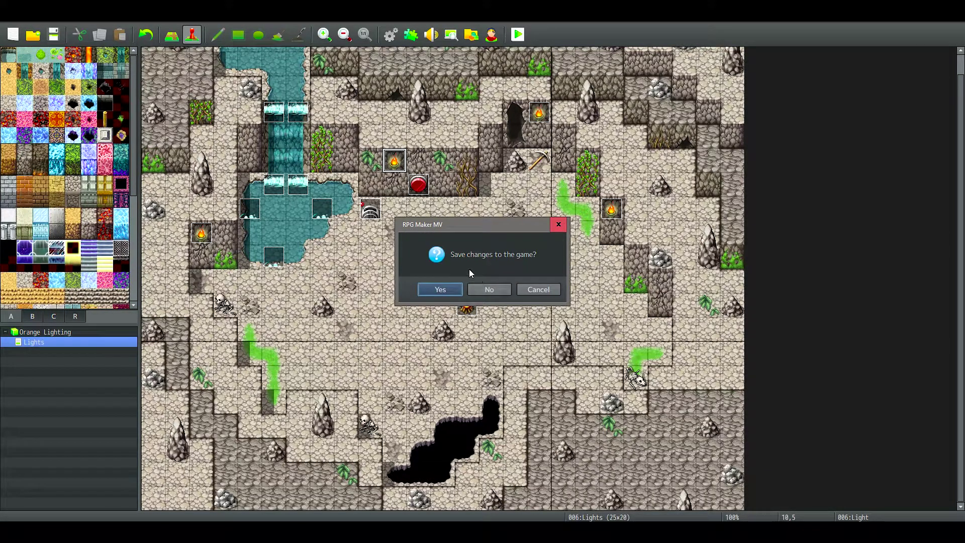
left_click(448, 290)
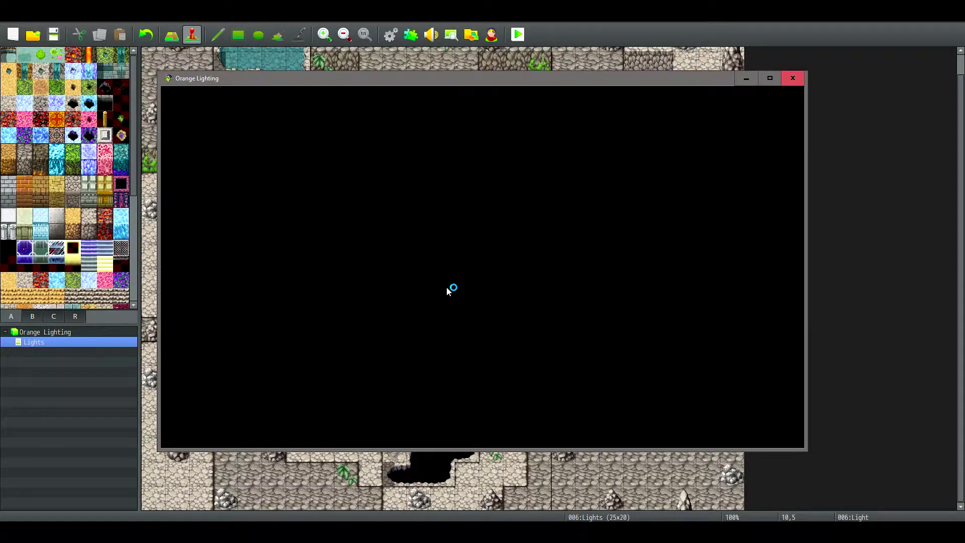
key("Right")
key("Up")
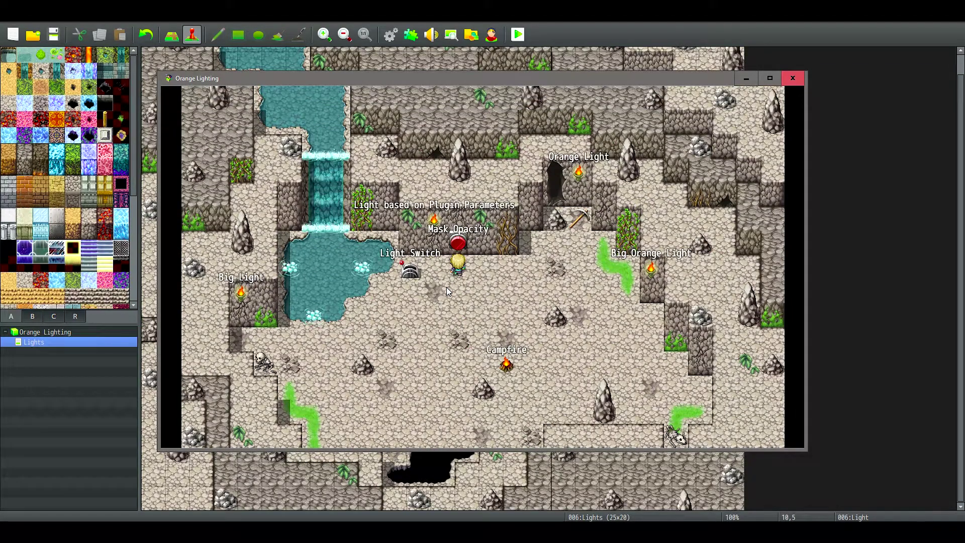
Step: Choose the third option at the Mask Opacity button, then turn on the lighting at the Light Switch lever
key("Return")
key("Down")
key("Down")
key("Return")
key("Left")
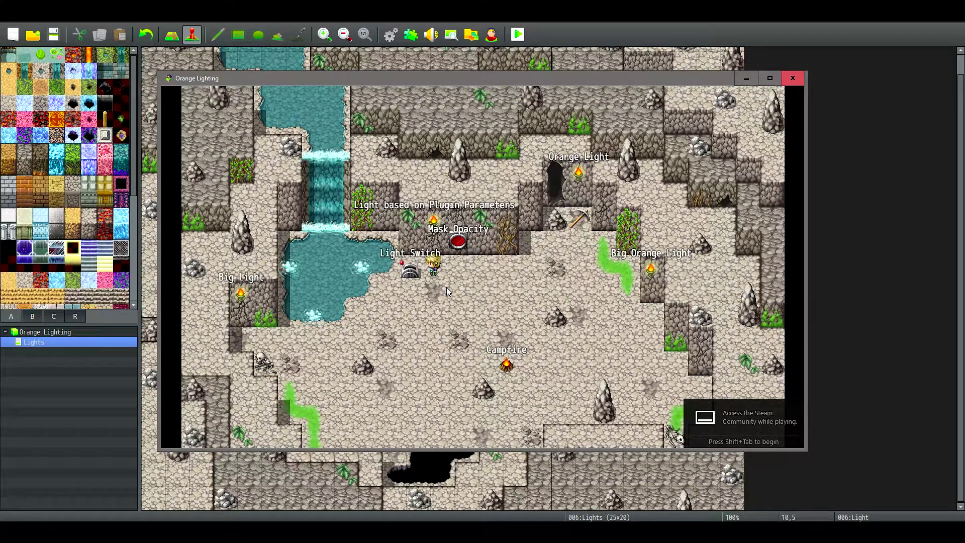
key("Return")
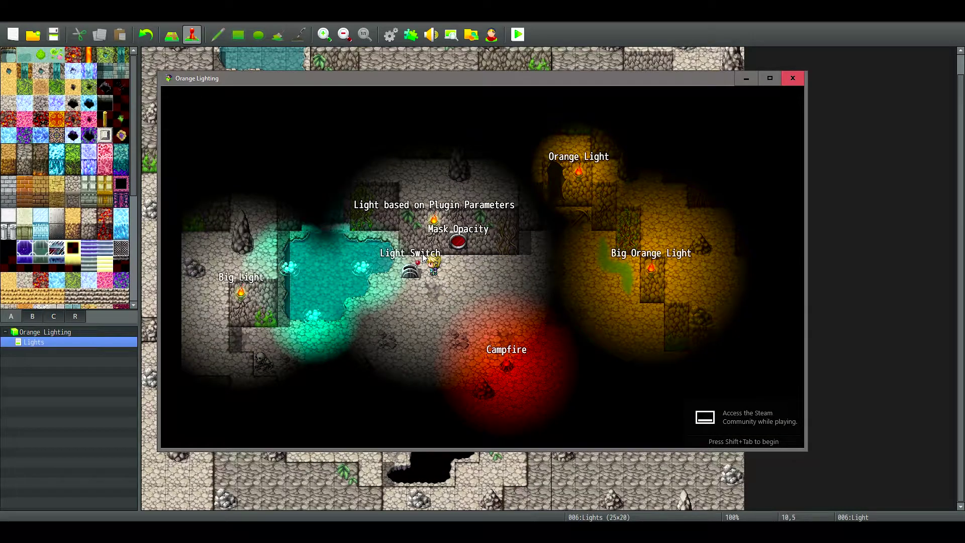
Step: Walk the character below the pool and back toward the campfire to inspect the lights, then close the playtest
key("Down")
key("Down")
key("Down")
key("Left")
key("Left")
key("Left")
key("Left")
key("Left")
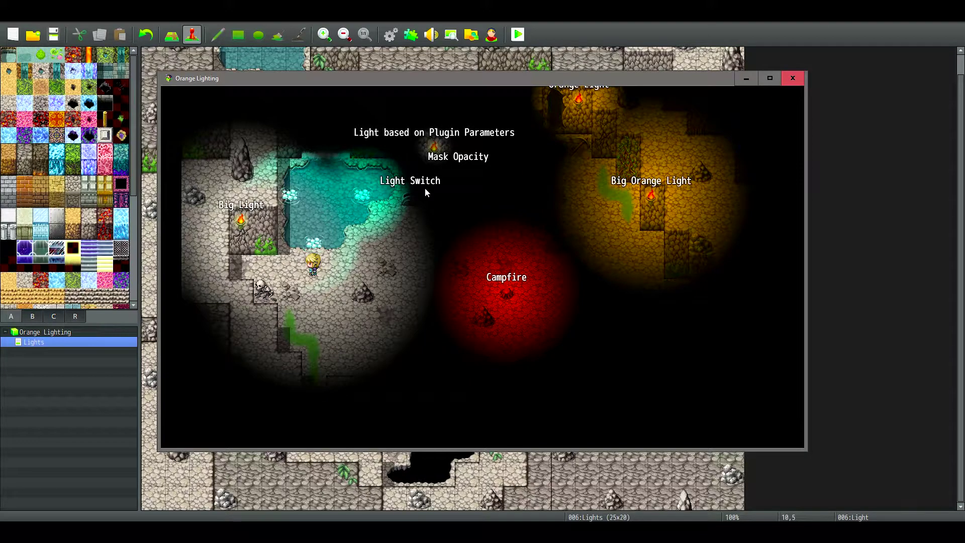
key("Right")
key("Right")
key("Right")
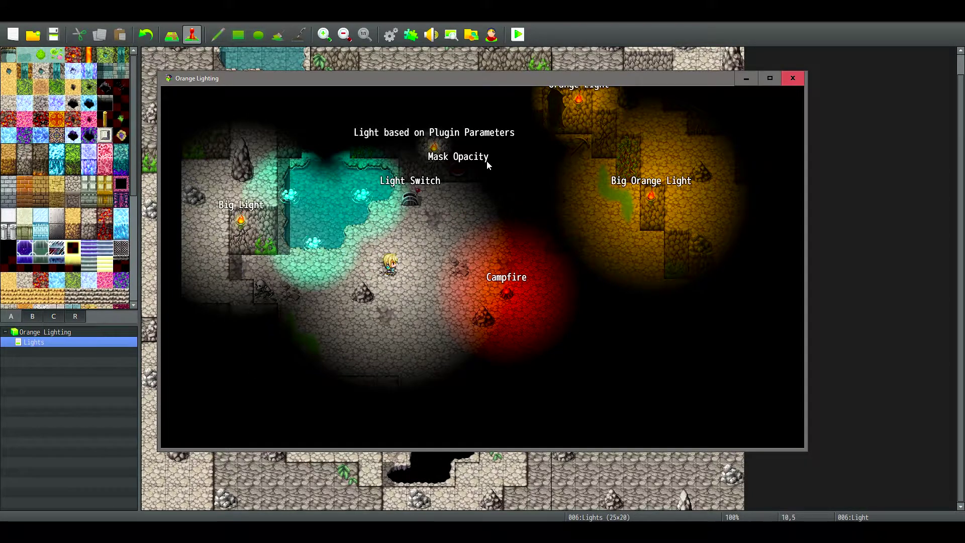
key("Up")
key("alt+F4")
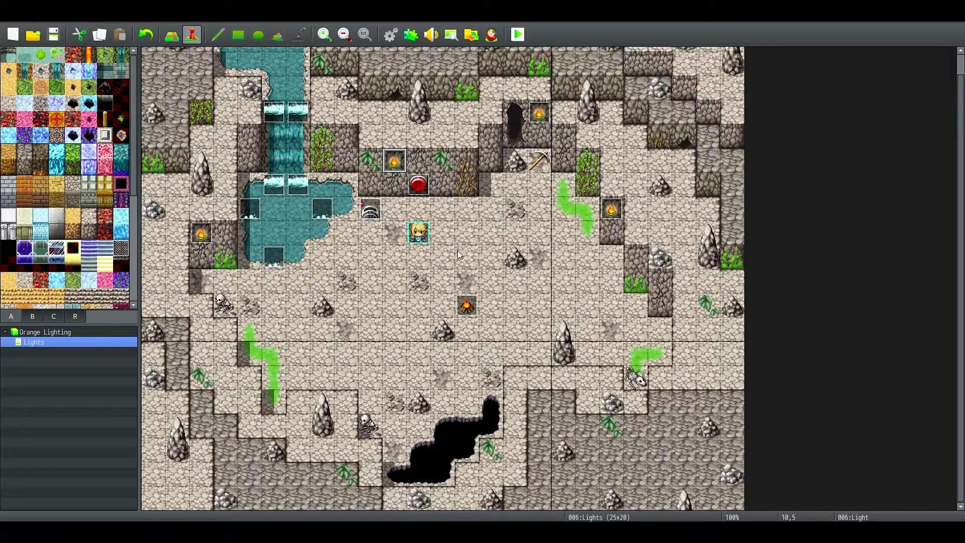
Step: Open the Campfire event, glance at its light notetags, and close the event editor
double_click(466, 305)
key("Tab")
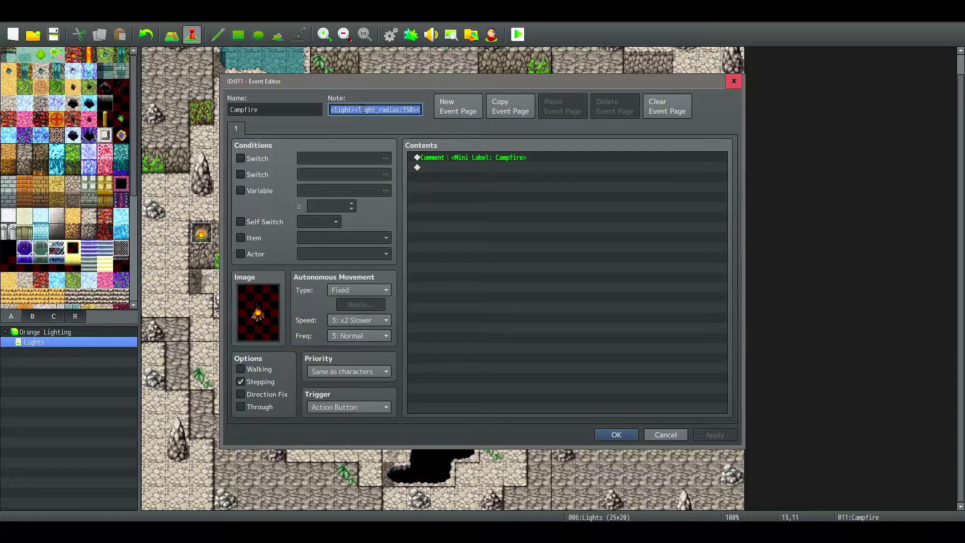
left_click(733, 81)
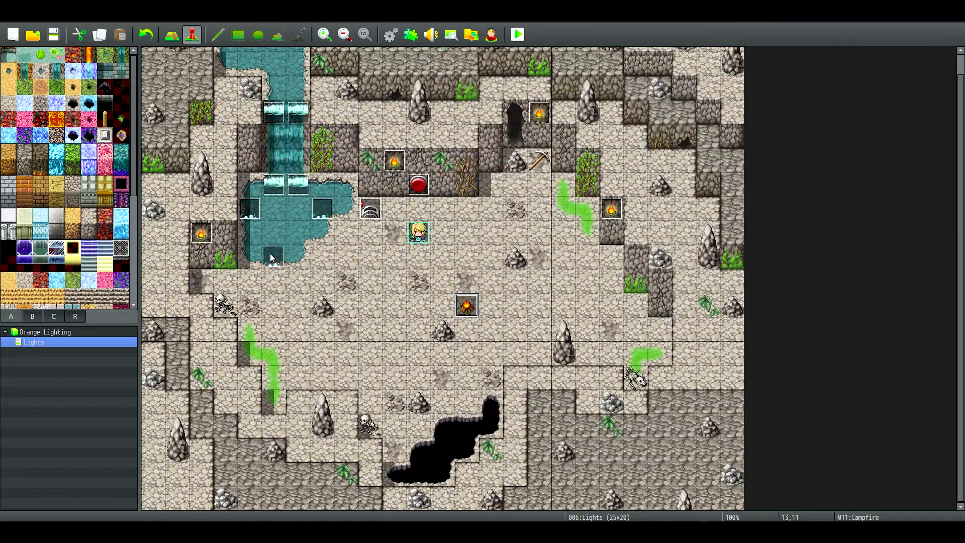
Step: Open the Big Light event beside the pool and set the light_radius value in its note to 150
double_click(210, 233)
key("Tab")
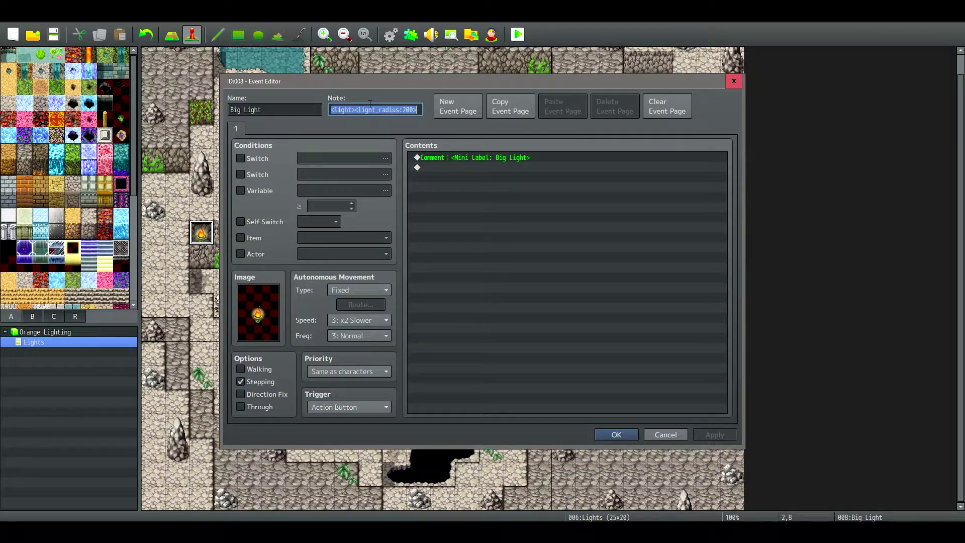
left_click(514, 157)
left_click(422, 109)
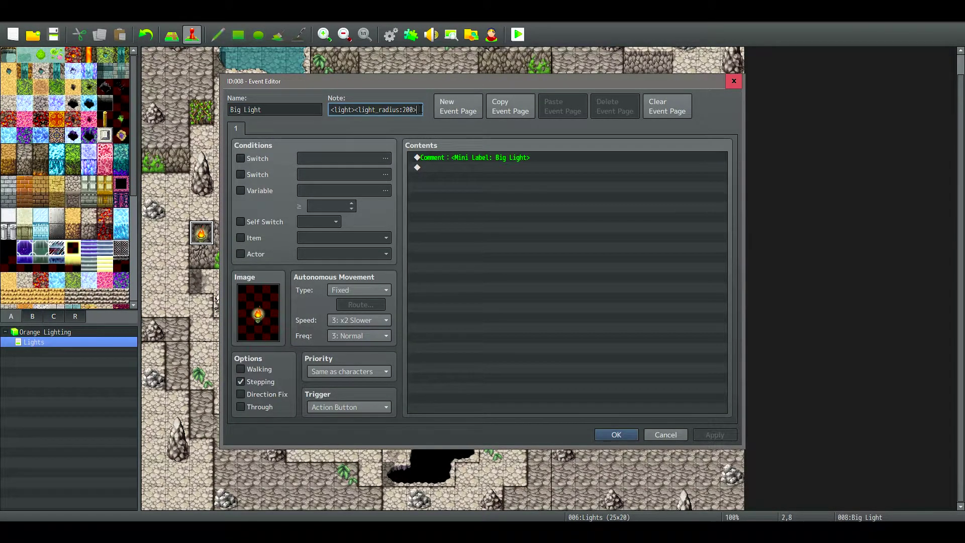
mouse_move(421, 110)
left_mouse_down()
mouse_move(358, 111)
mouse_move(413, 110)
mouse_move(368, 110)
mouse_move(413, 110)
mouse_move(402, 110)
left_mouse_up()
type("150")
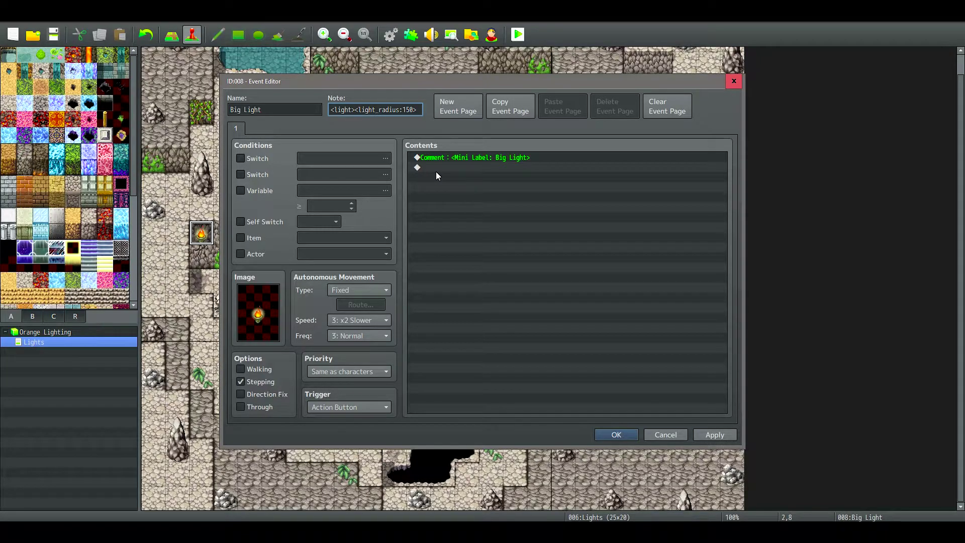
key("BackSpace")
key("BackSpace")
key("BackSpace")
type("150")
Step: Set the light_radius value in the Big Light event's note to 500 and confirm the event
double_click(412, 110)
type("500")
left_click(608, 435)
Step: Start a playtest, walk the character up to the Mask Opacity button and activate it
key("alt+Tab")
key("F5")
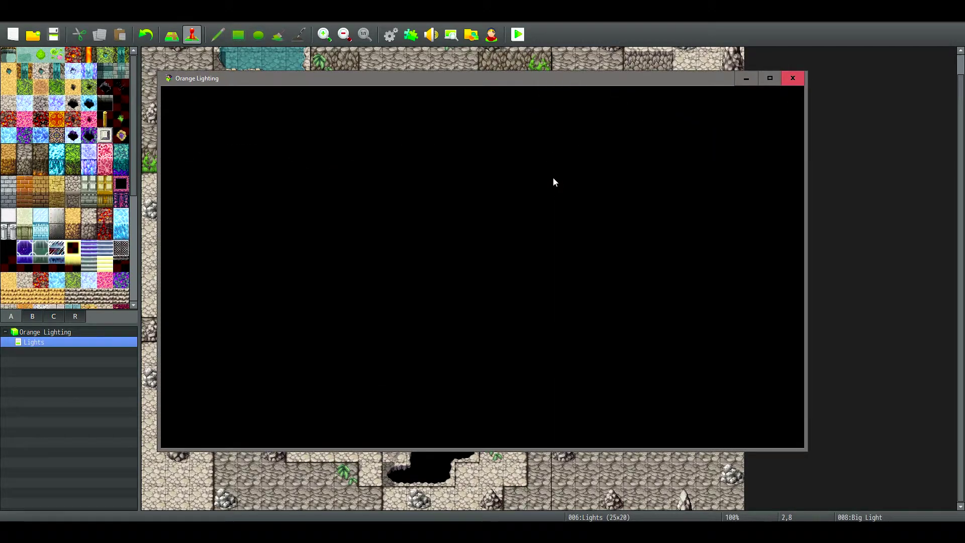
key("Up")
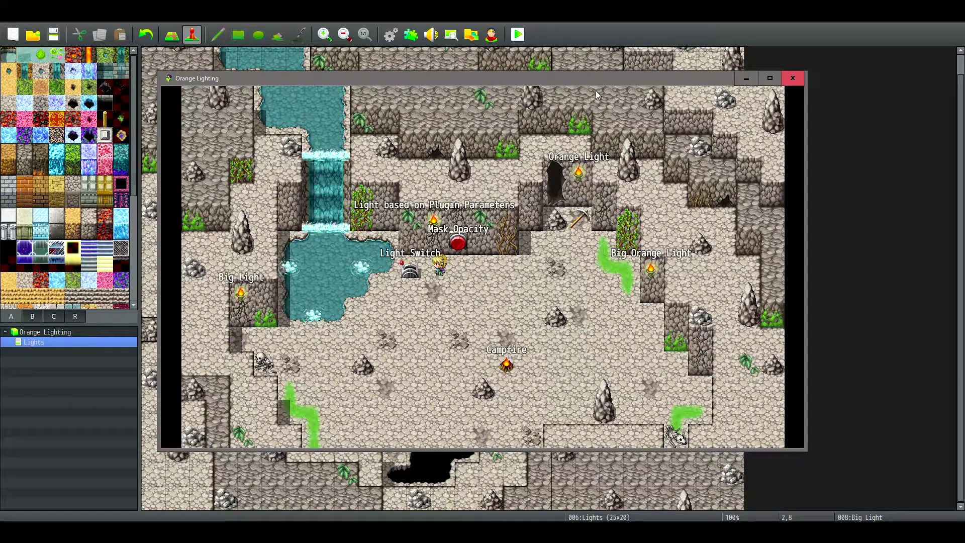
key("Return")
key("Up")
key("Return")
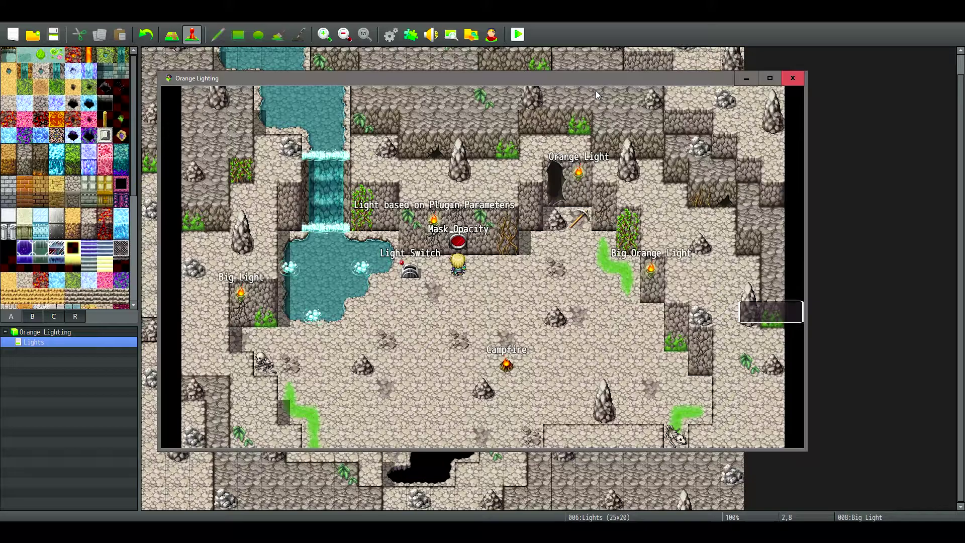
Step: Walk the character from the Mask Opacity button to below the pool to check Big Light's radius, then close the playtest
key("Left")
key("Down")
key("Down")
key("Left")
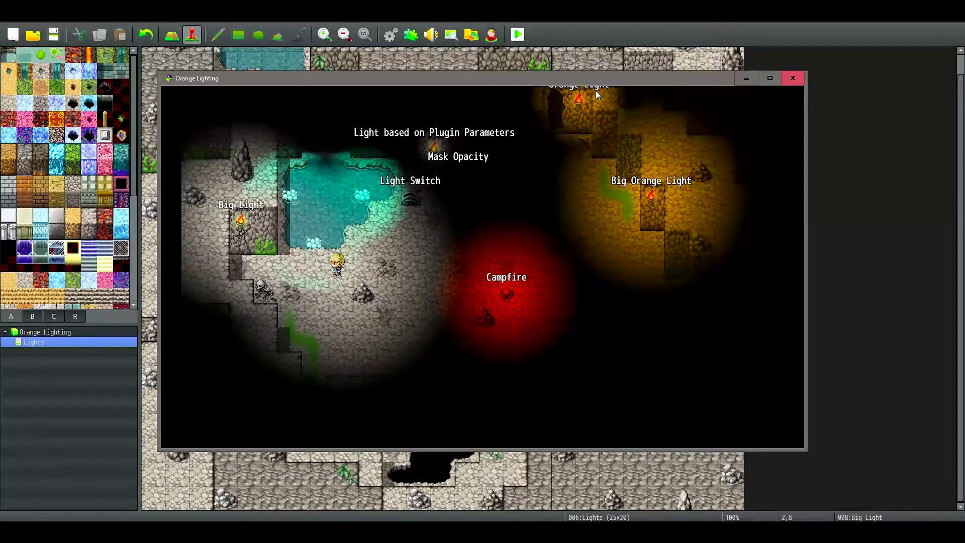
left_click(796, 74)
Step: Save the game changes, start a new playtest and choose 255 at the Mask Opacity button
left_click(517, 34)
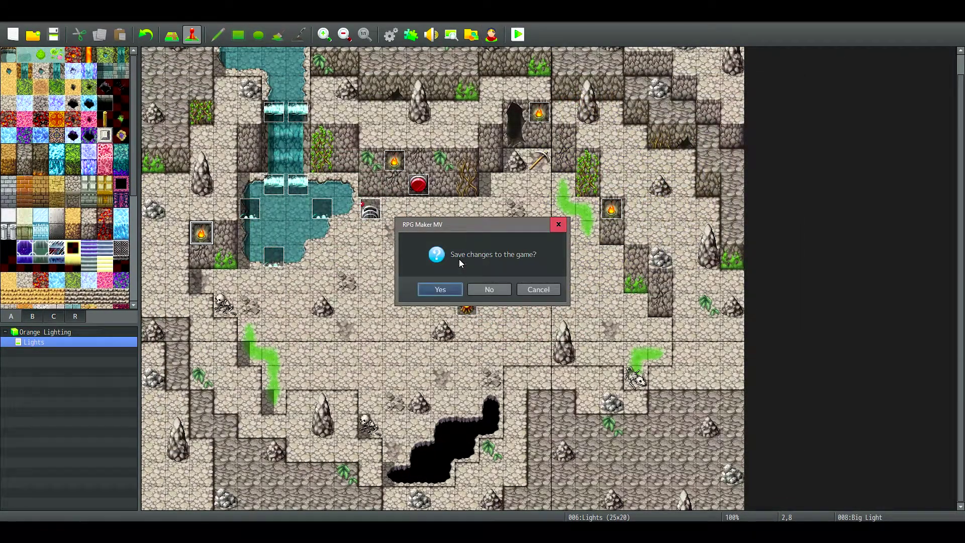
left_click(450, 283)
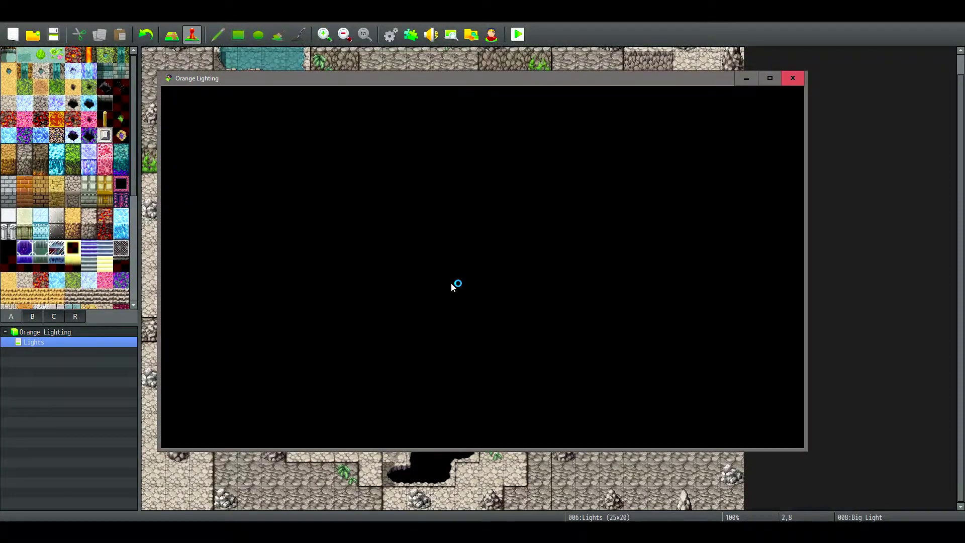
key("Return")
key("Down")
key("Down")
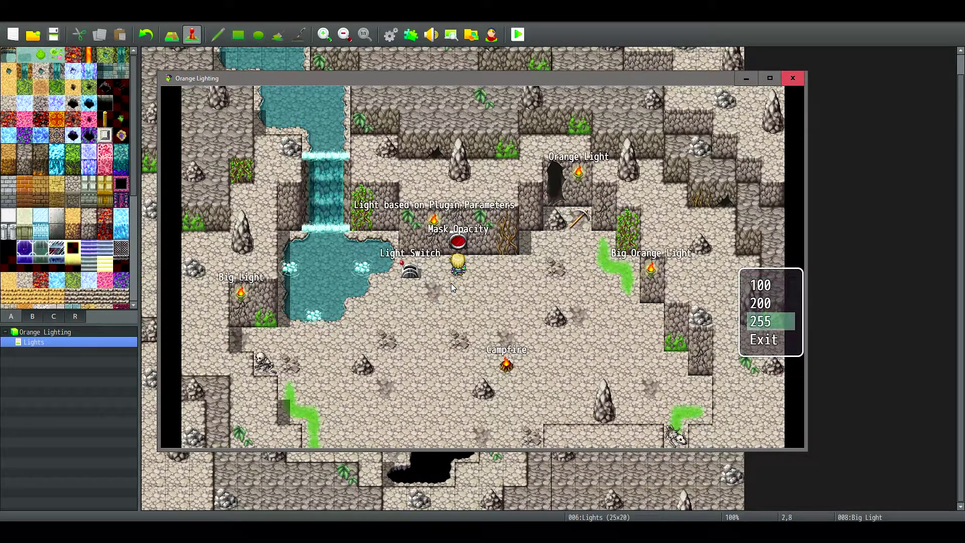
key("Return")
Step: Turn on the lighting at the Light Switch, walk around near the campfire to view Big Light's reach, and close the playtest
key("Left")
key("Return")
key("Down")
key("Down")
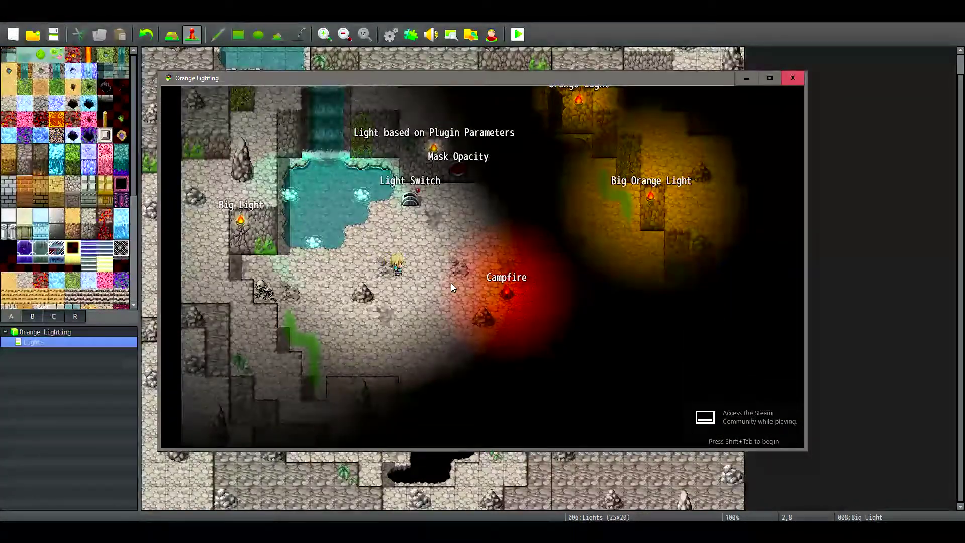
key("Right")
key("Left")
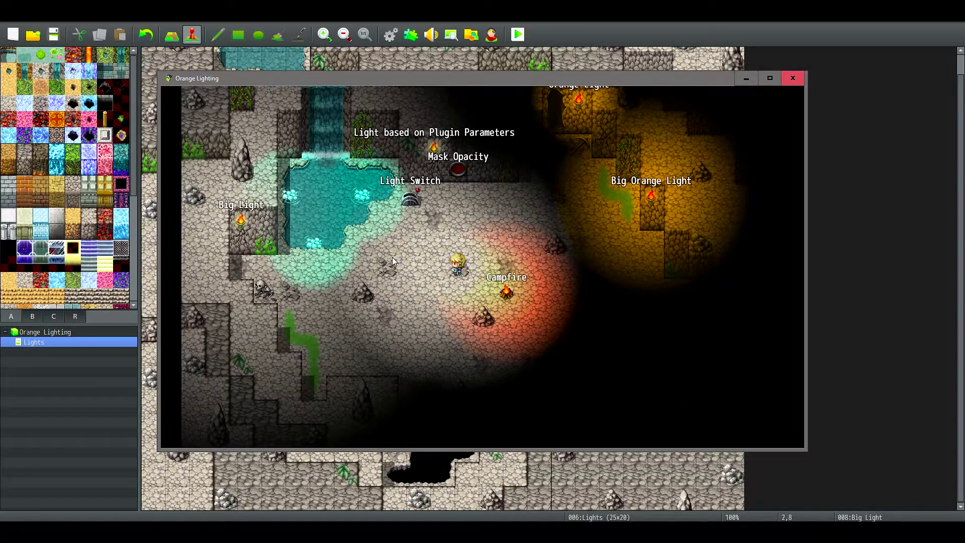
key("alt+F4")
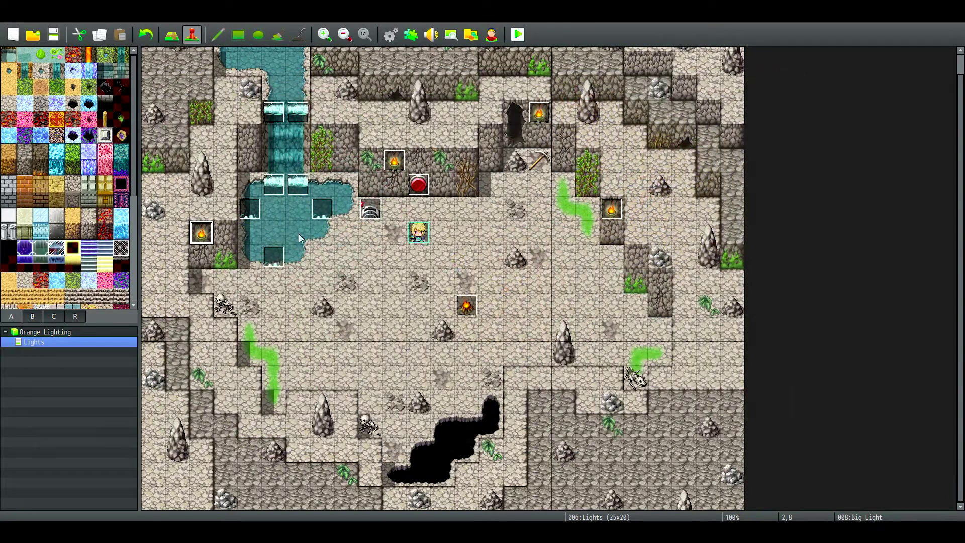
Step: Enter 200 as the light_radius value in the Big Light event's note, then cancel out of the event editor
double_click(197, 233)
left_click(405, 110)
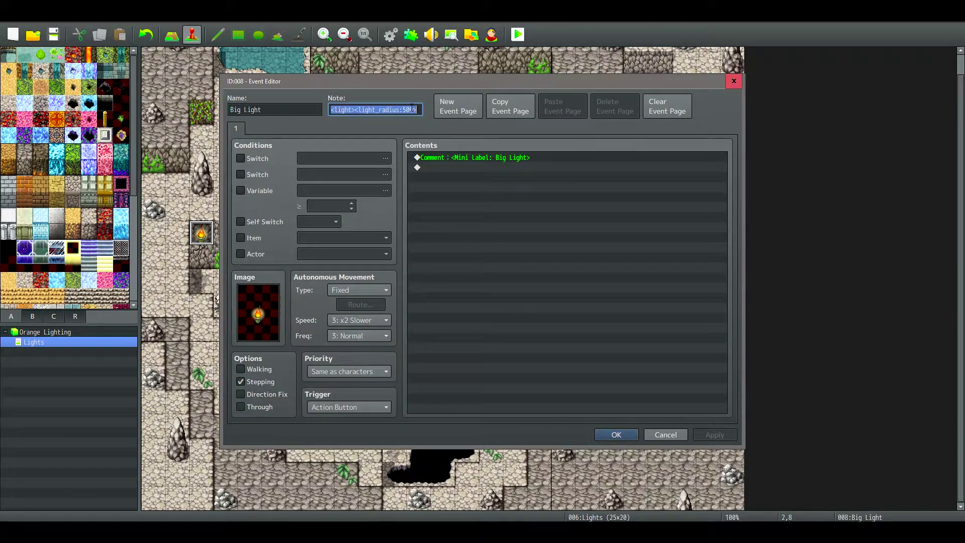
left_click(406, 110)
key("BackSpace")
type("2")
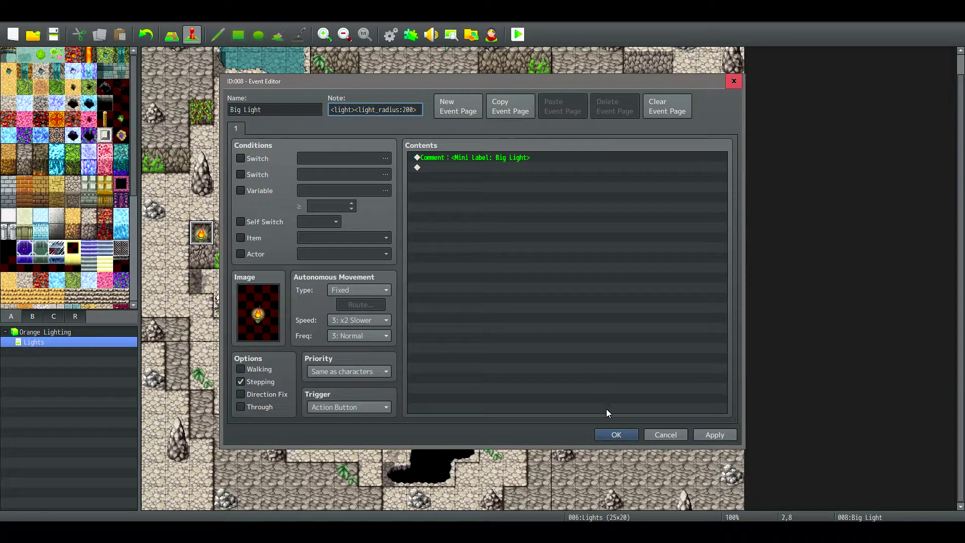
left_click(669, 434)
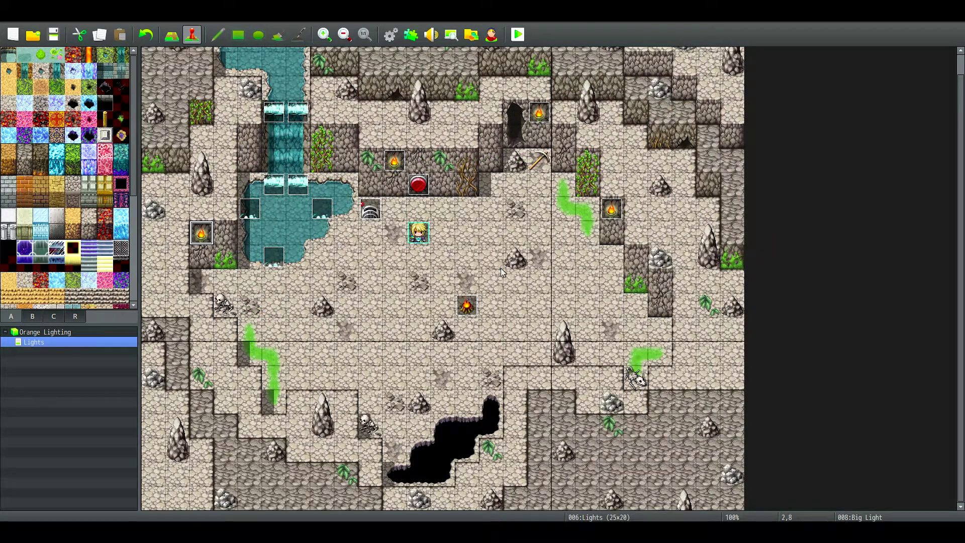
Step: Reopen the Campfire event, read its note through to the light_flickle tag, and close the event editor
left_click(467, 307)
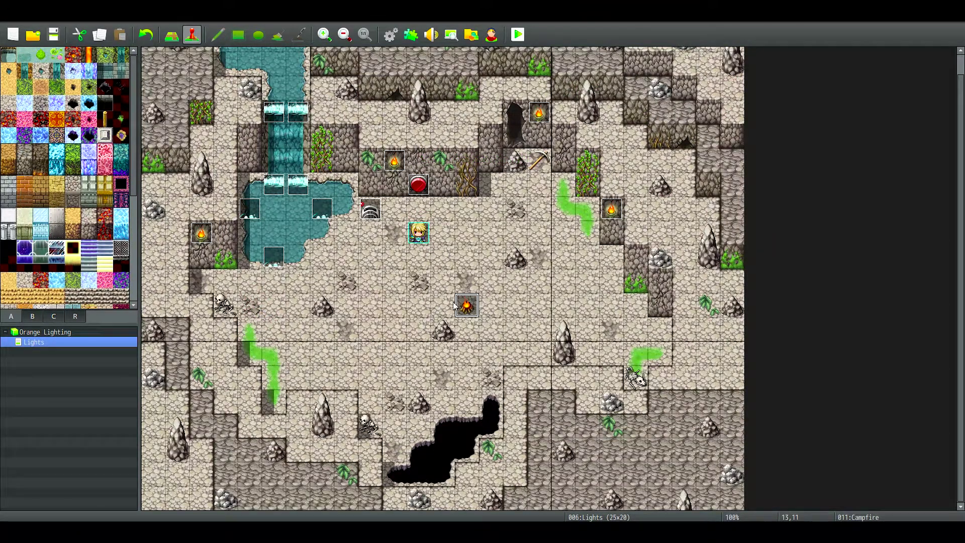
double_click(467, 307)
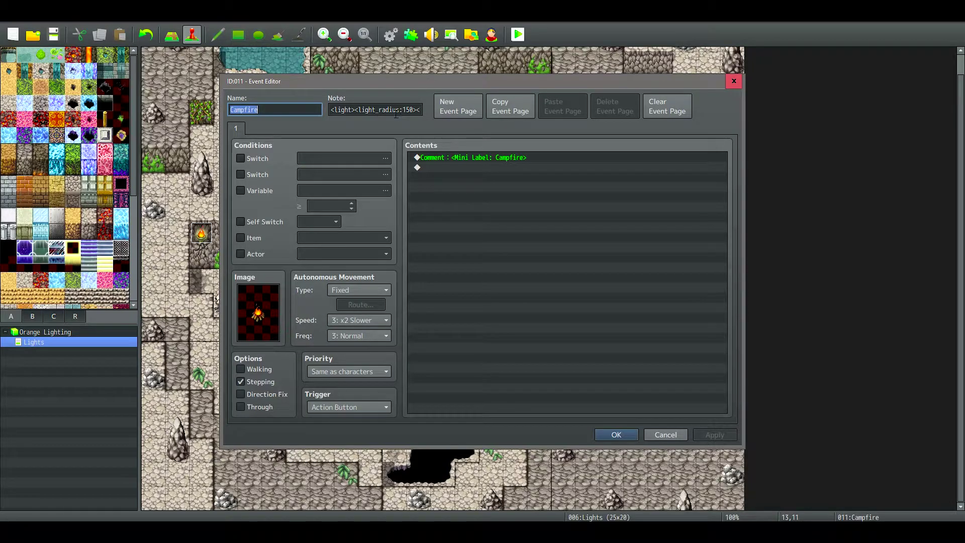
key("Tab")
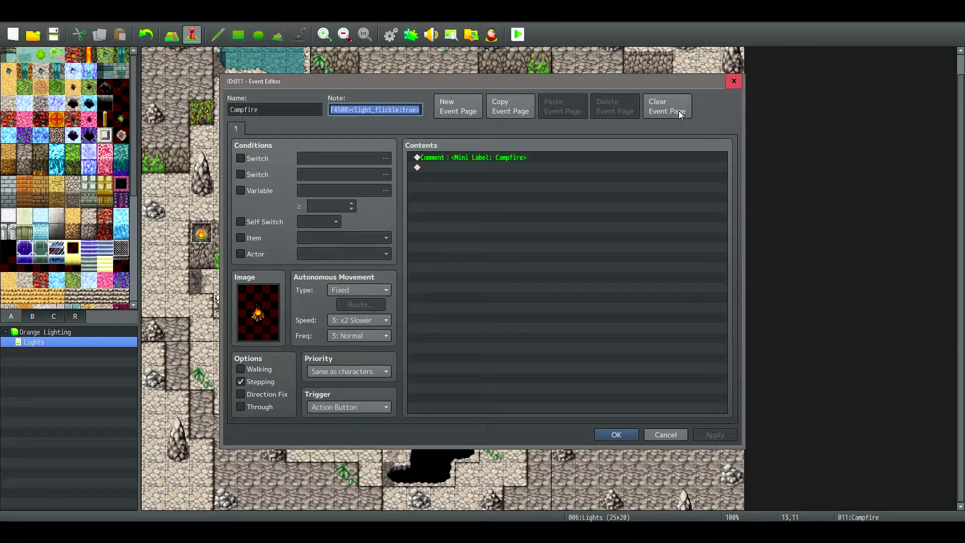
left_click(734, 81)
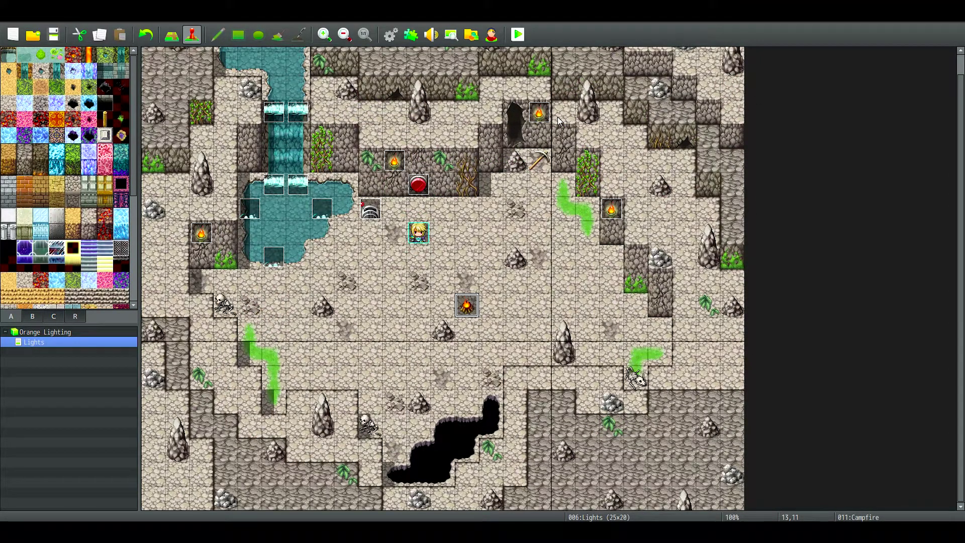
Step: Open the Orange Light event beside the cave entrance and examine the hex color in its light_color notetag
double_click(538, 115)
left_click_drag(380, 110, 290, 120)
left_click(289, 106)
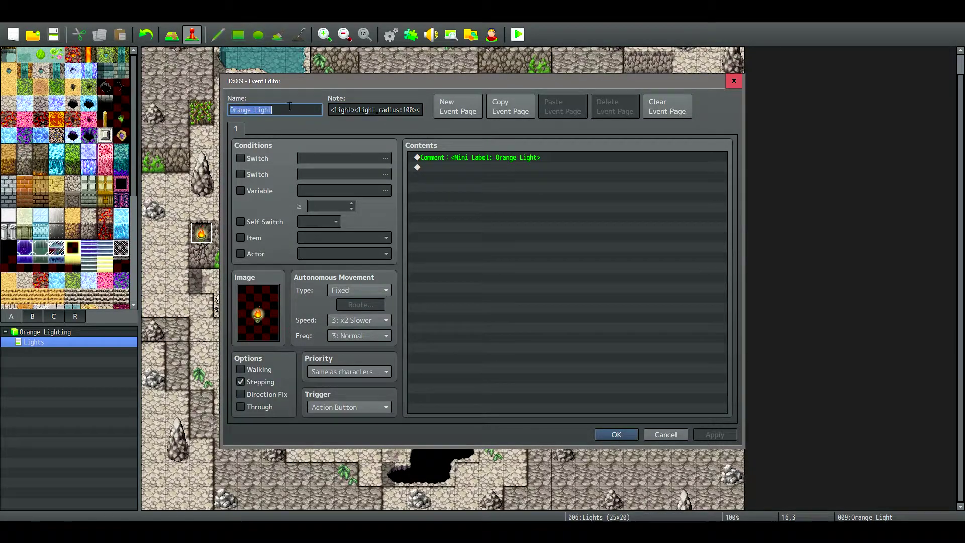
left_click_drag(526, 81, 450, 96)
mouse_move(343, 126)
left_mouse_down()
mouse_move(258, 128)
mouse_move(337, 125)
mouse_move(314, 126)
mouse_move(376, 137)
mouse_move(266, 127)
mouse_move(339, 122)
left_mouse_up()
left_click(262, 127)
left_click(301, 126)
left_click(326, 127)
left_click(316, 128)
left_click(319, 127)
left_click(285, 128)
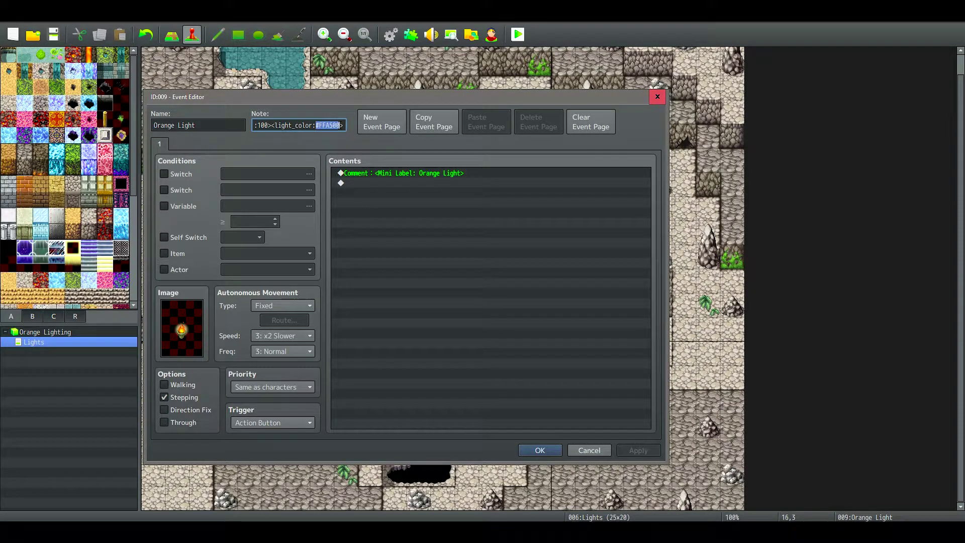
Step: Review the Orange Light note's light_color and light_radius tags, keep the radius at 100, and confirm the event
left_click(337, 125)
left_click_drag(316, 97, 432, 186)
key("ctrl+a")
left_click(442, 116)
key("ctrl+a")
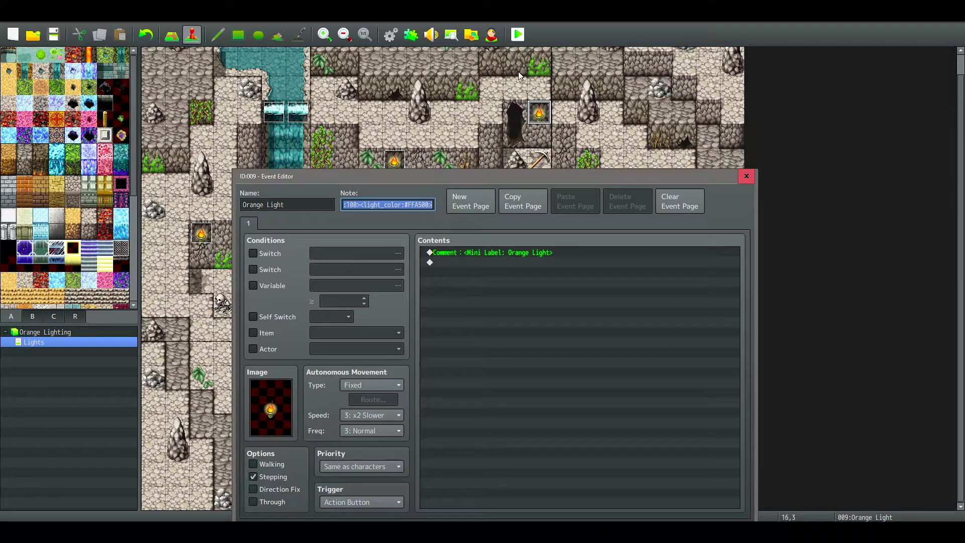
left_click(394, 208)
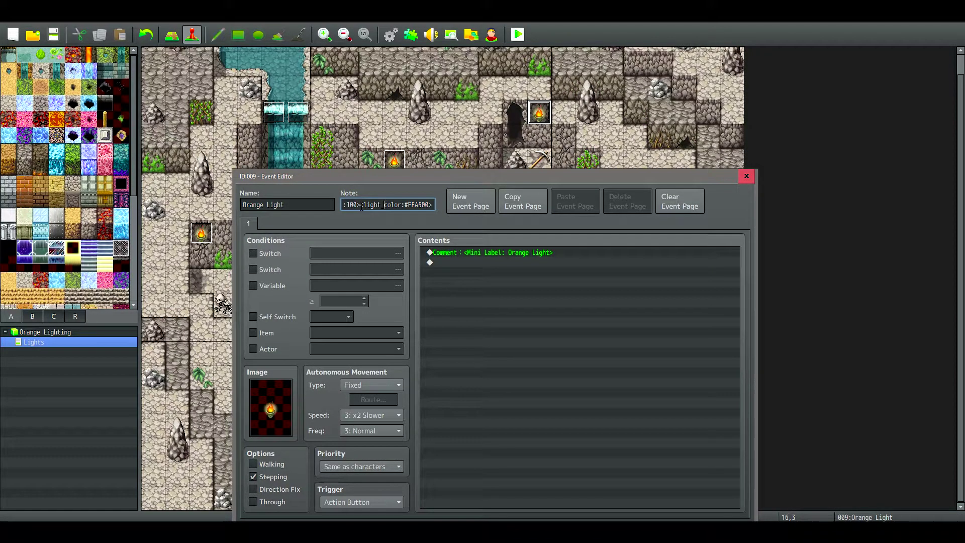
left_click_drag(361, 206, 474, 170)
type("1")
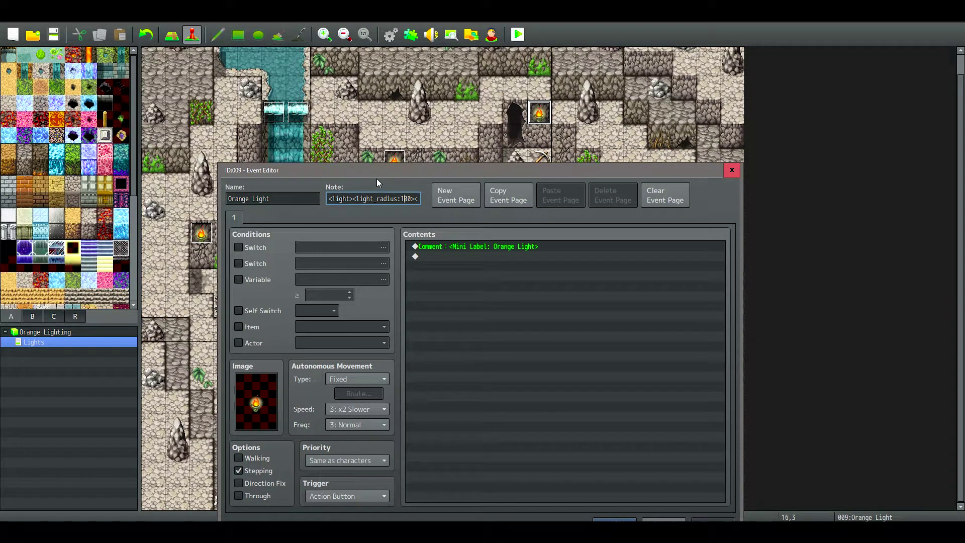
left_click_drag(389, 174, 382, 103)
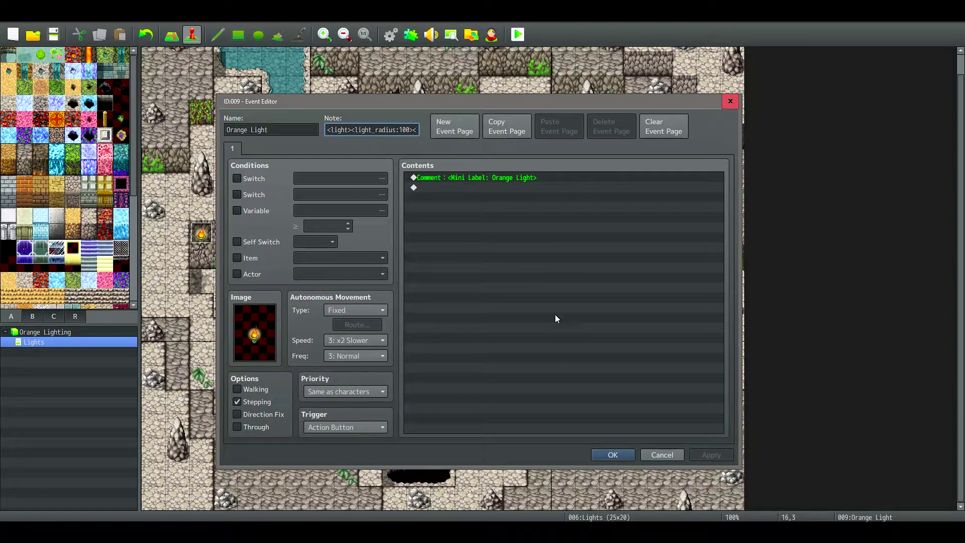
left_click(613, 455)
Step: Open the Big Orange Light event, examine its light_radius and light_color notetags, and confirm the event without changes
double_click(612, 220)
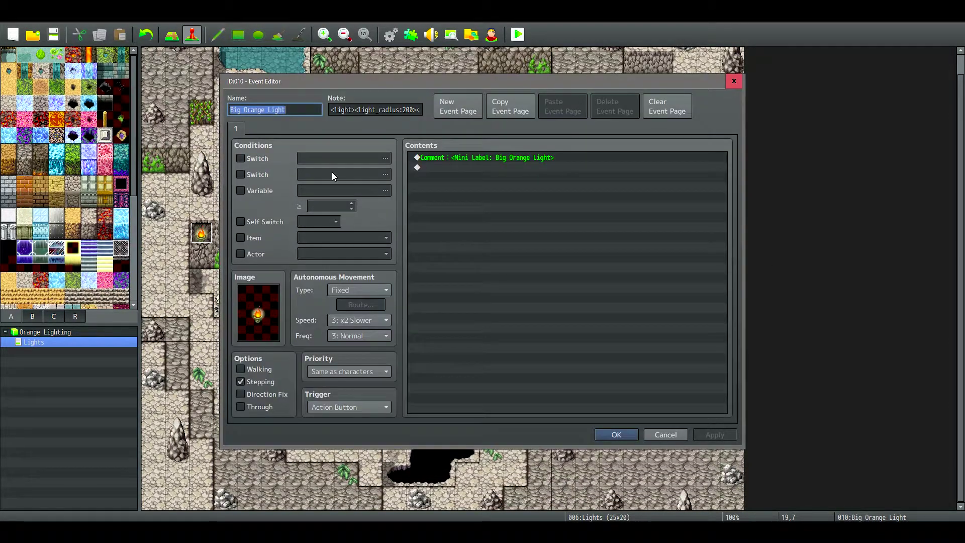
key("Tab")
left_click_drag(397, 110, 680, 193)
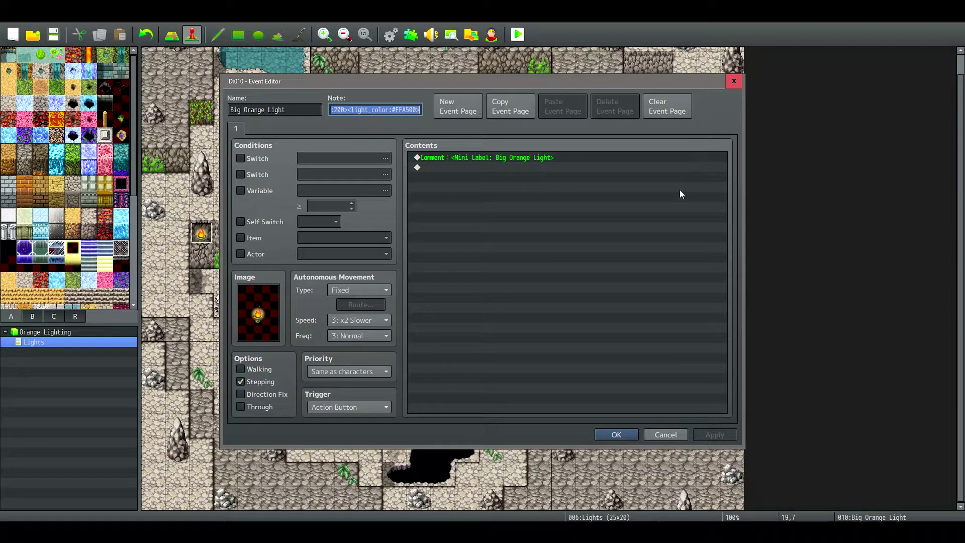
left_click(615, 432)
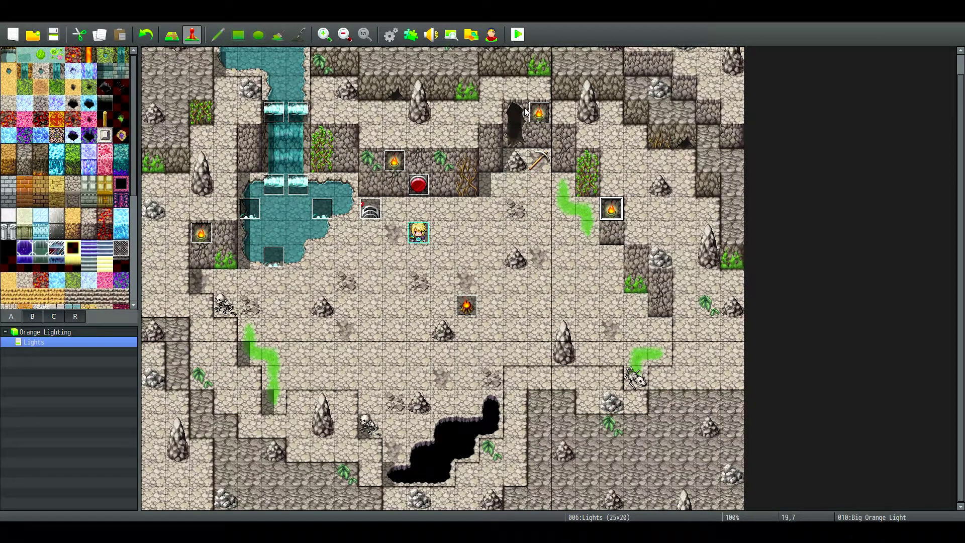
Step: Open the Campfire event, examine its note through to the light_flickle:true tag, and confirm the event without changes
double_click(466, 304)
left_click(368, 107)
left_click_drag(346, 109, 460, 127)
left_click(351, 109)
left_click_drag(351, 109, 422, 116)
left_click(351, 111)
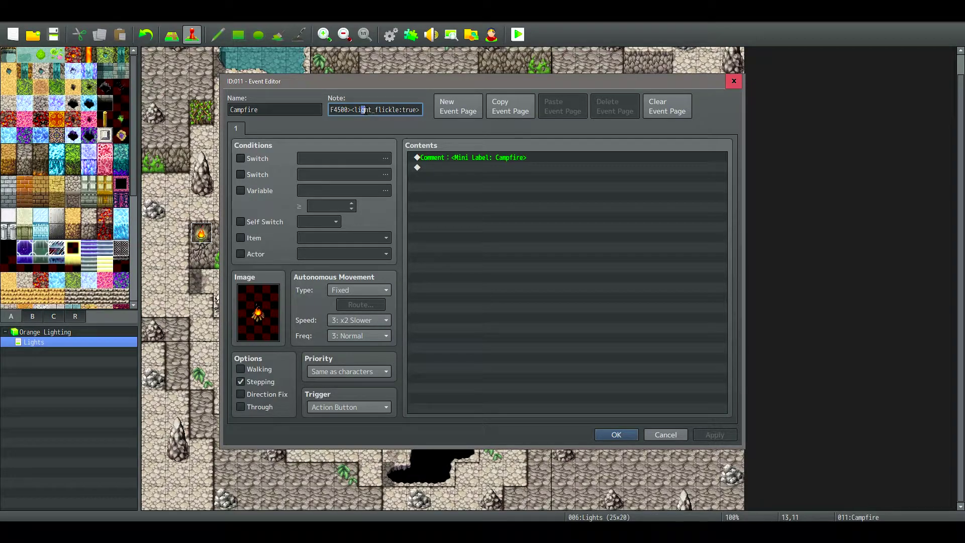
mouse_move(358, 109)
left_mouse_down()
mouse_move(417, 109)
mouse_move(372, 109)
left_mouse_up()
left_click(371, 110)
left_click(613, 431)
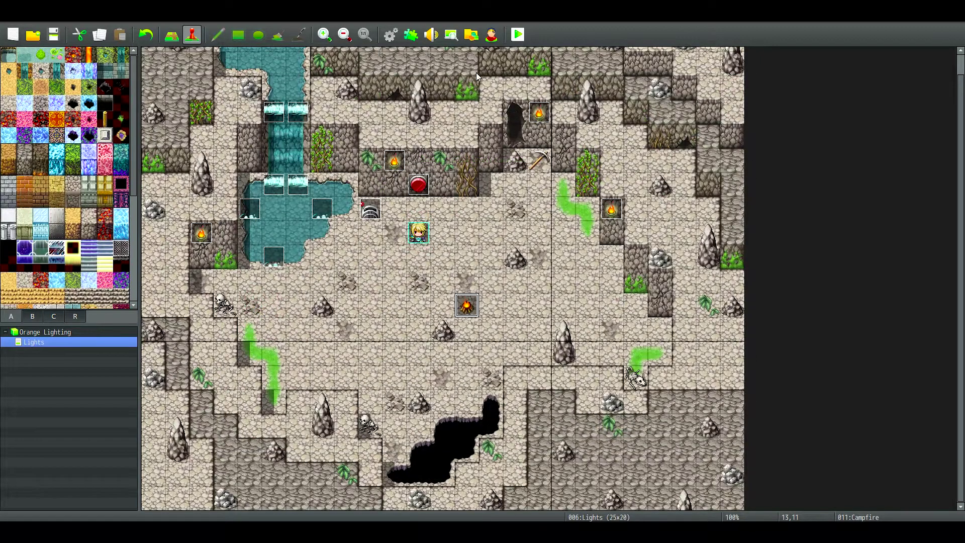
Step: Start a playtest of the Lights map and choose a mask opacity of 255 at the red Mask Opacity button
left_click(518, 35)
left_click(430, 287)
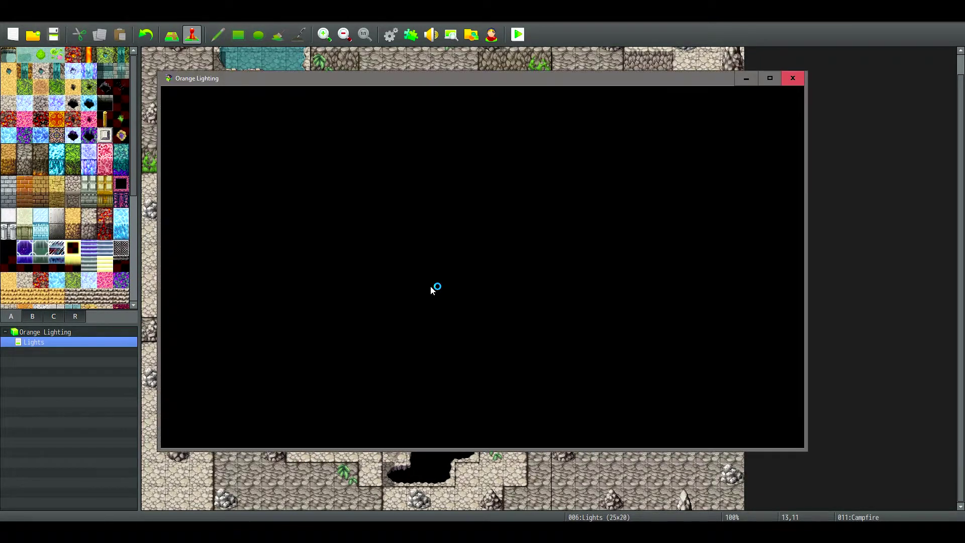
key("Up")
key("Return")
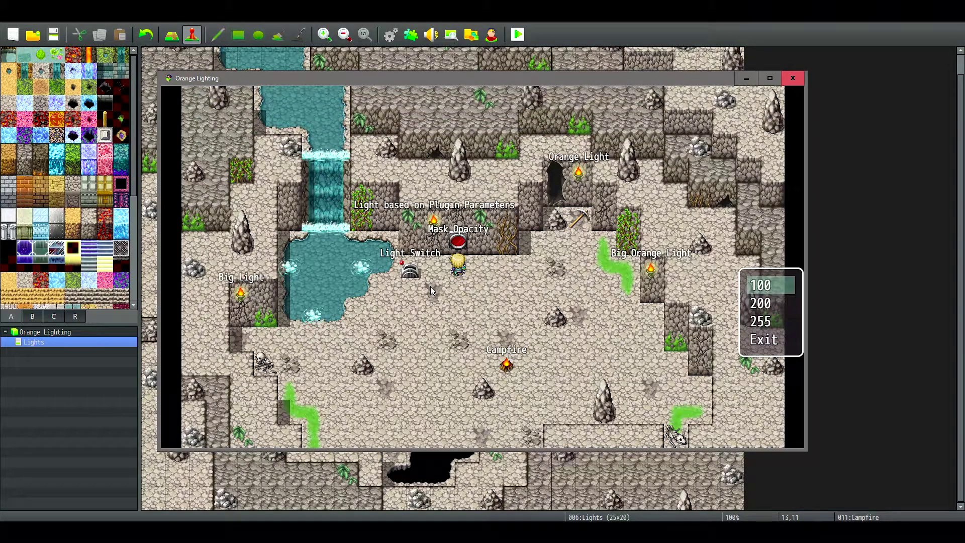
key("Up")
key("Up")
key("Return")
Step: Walk the character to the Light Switch lever and activate it to turn the lighting on
key("Down")
key("Left")
key("Left")
key("Up")
key("Return")
Step: Walk from the Light Switch down to the green moss southwest of the pond, observing the character's light and the flickering Campfire
key("Down")
key("Down")
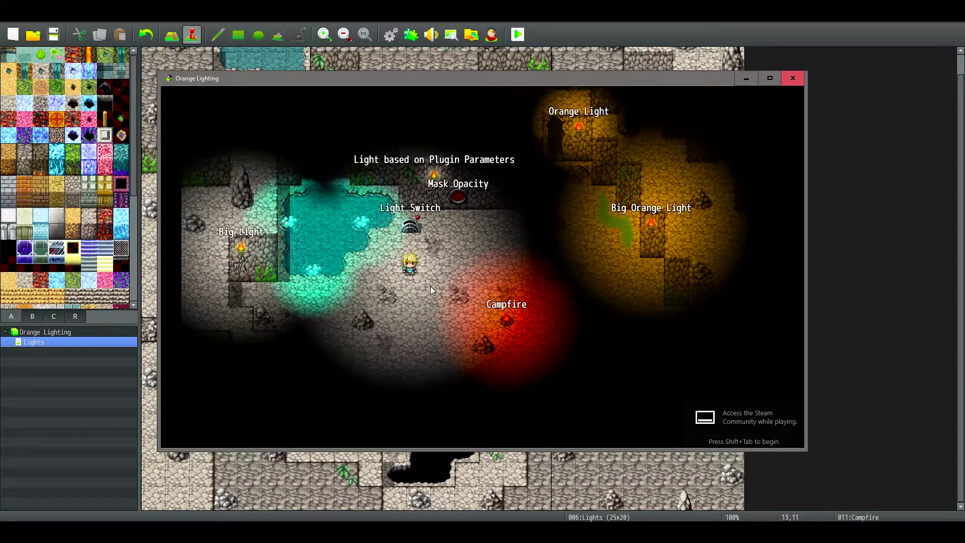
key("Right")
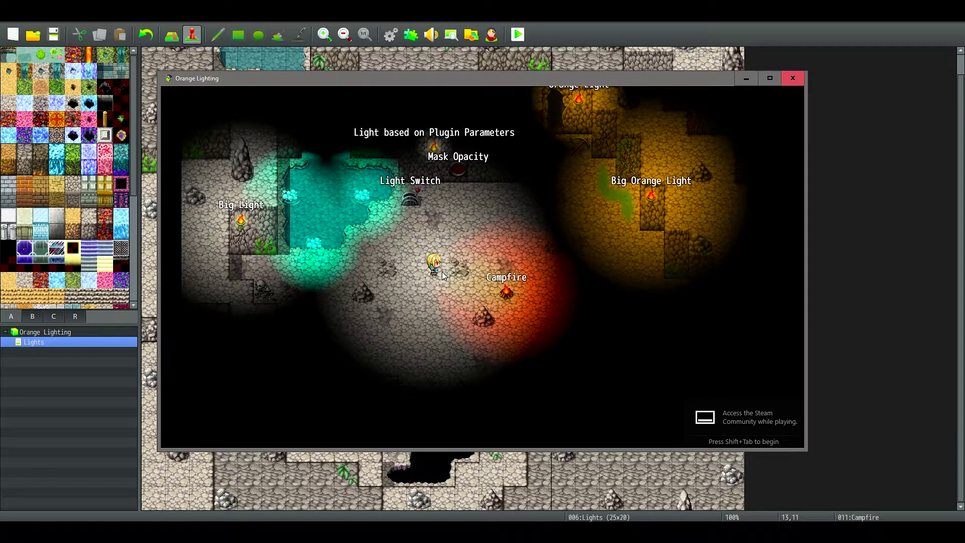
key("Left")
key("Left")
key("Down")
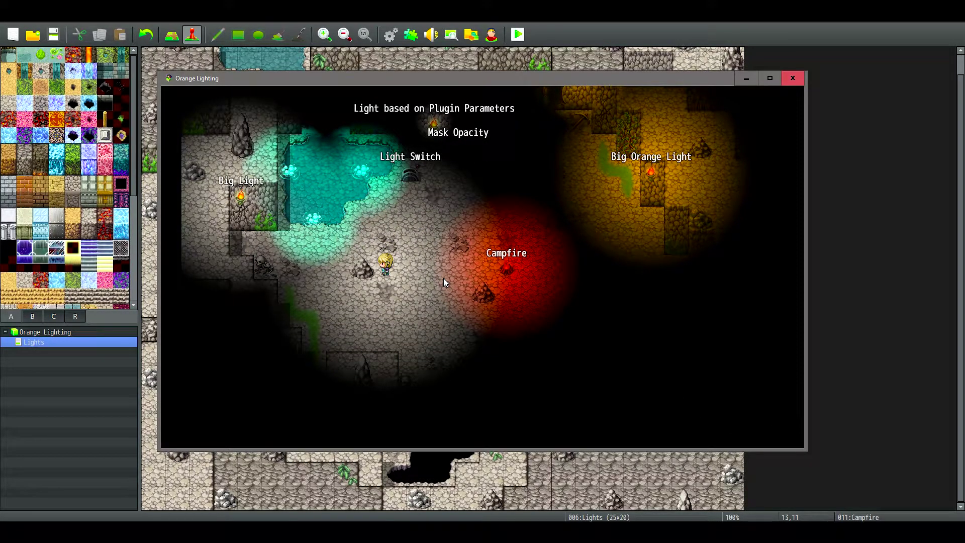
key("Down")
key("Down")
key("Left")
key("Left")
key("Left")
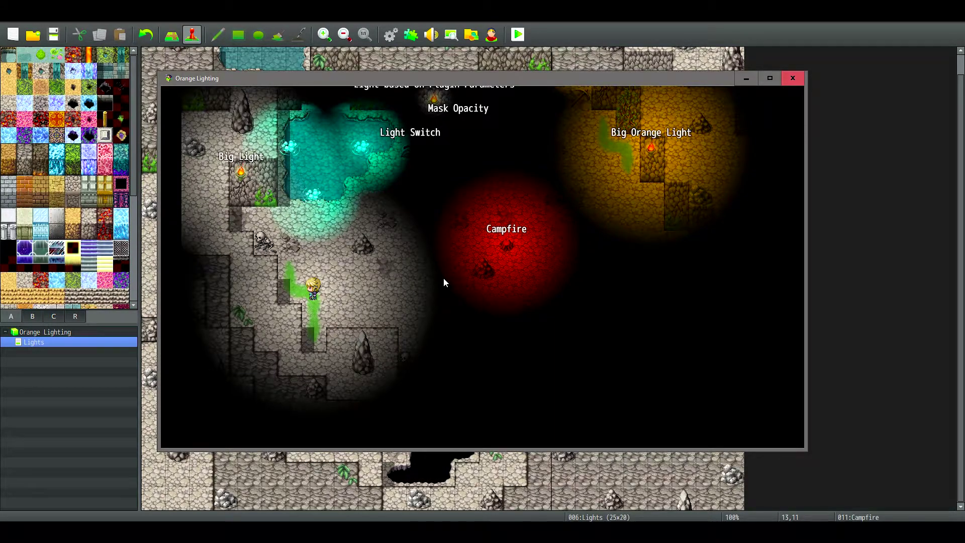
Step: Pace between the green moss and the Campfire's outer glow to compare the player light with the flickering red light
key("Right")
key("Right")
key("Right")
key("Right")
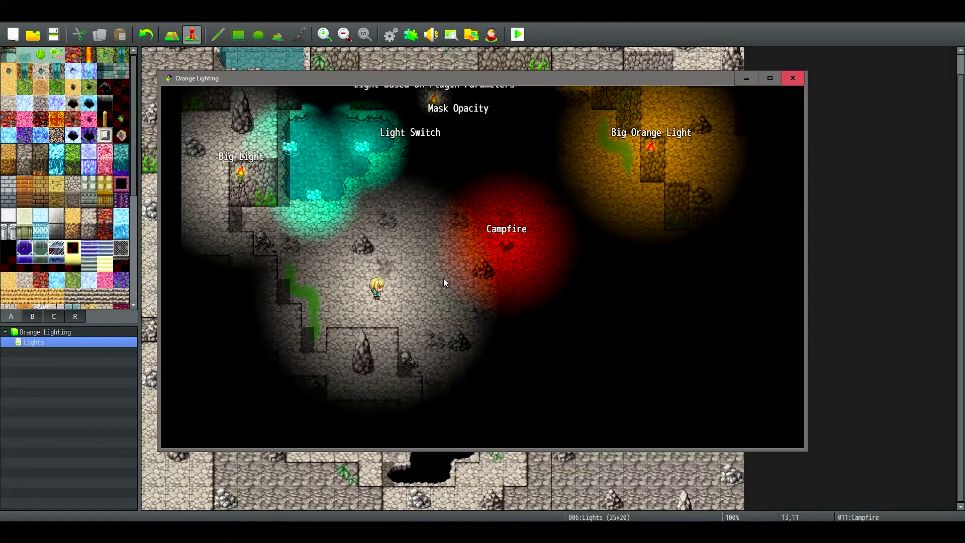
key("Left")
key("Left")
key("Left")
key("Left")
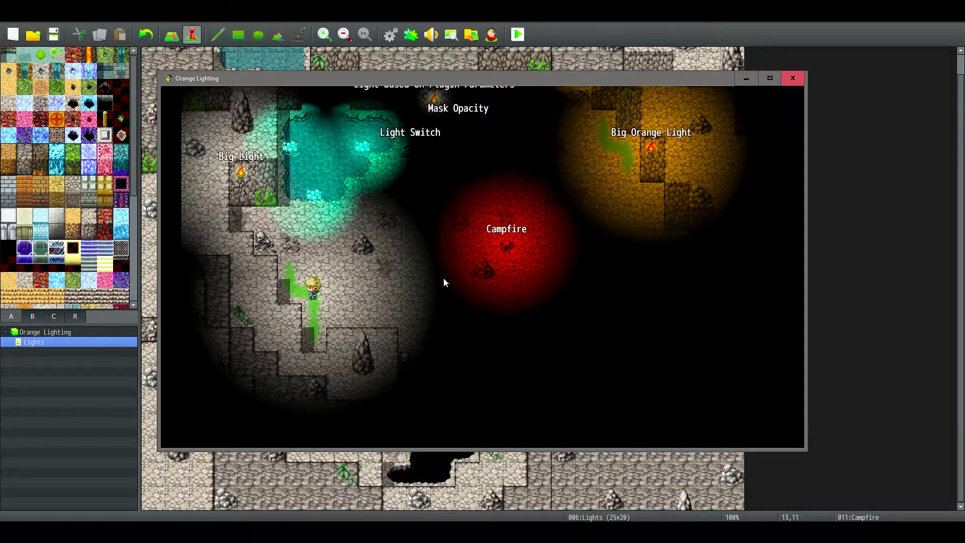
key("Right")
key("Right")
key("Right")
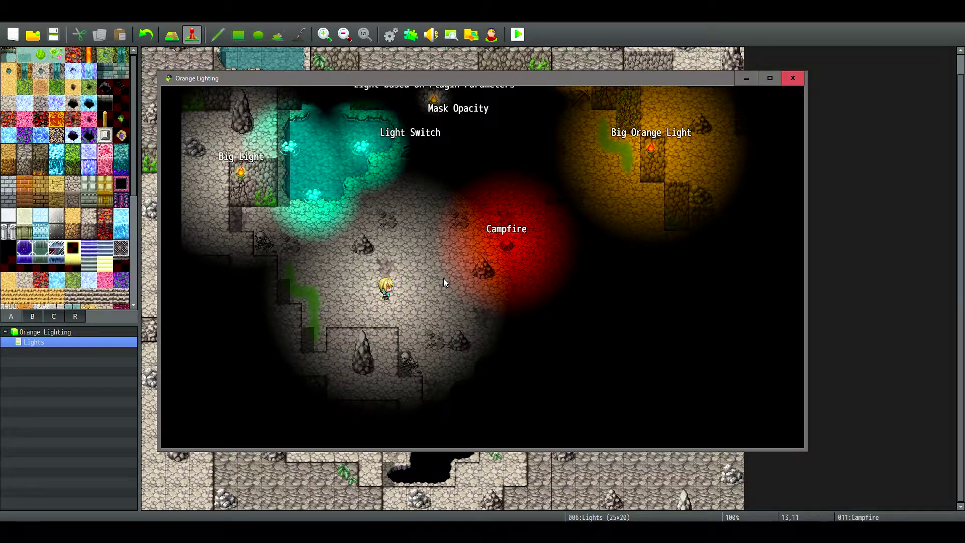
Step: Walk east past the Campfire's lower side, then back north and west, to examine how its red light blends with the player light
key("Right")
key("Right")
key("Right")
key("Right")
key("Right")
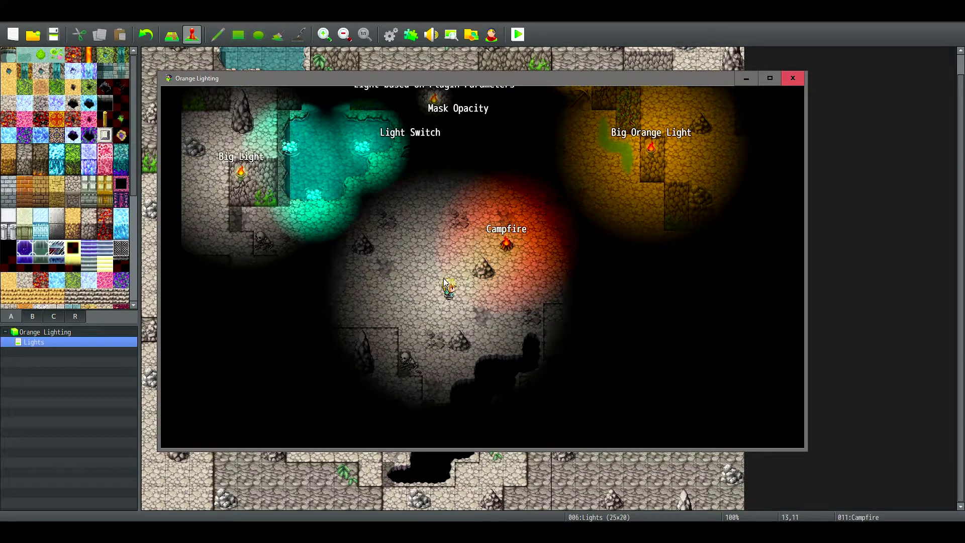
key("Up")
key("Right")
key("Right")
key("Up")
key("Up")
key("Left")
key("Left")
key("Left")
key("Left")
key("Left")
key("Left")
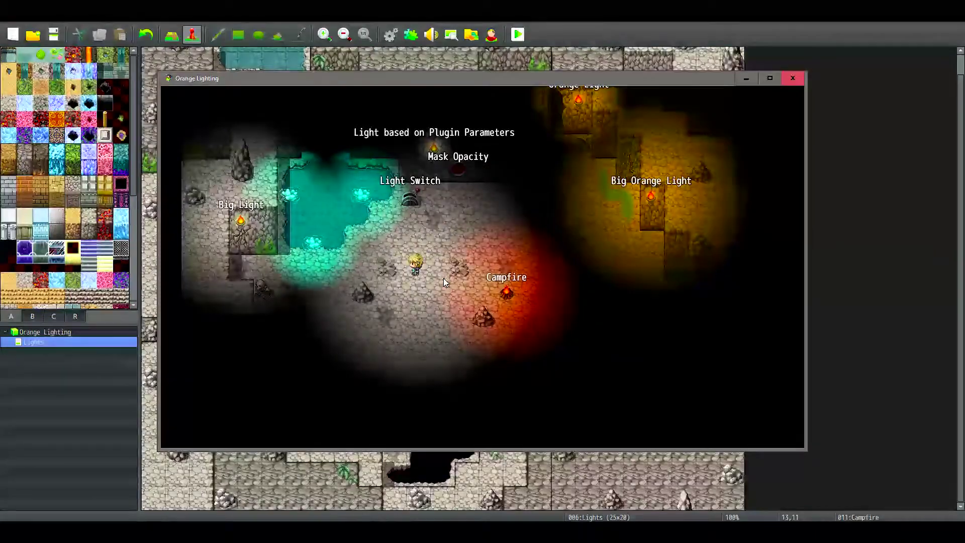
Step: Walk back and forth across the floor southwest of the Campfire to watch its flicker from a distance
key("Down")
key("Down")
key("Left")
key("Left")
key("Left")
key("Left")
key("Right")
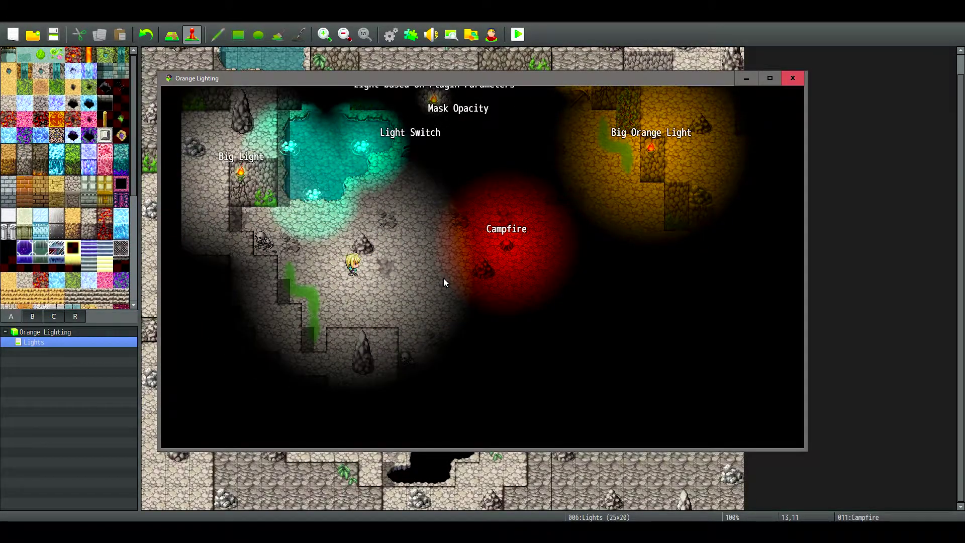
key("Left")
key("Right")
key("Right")
key("Left")
key("Right")
key("Right")
key("Right")
key("Right")
key("Right")
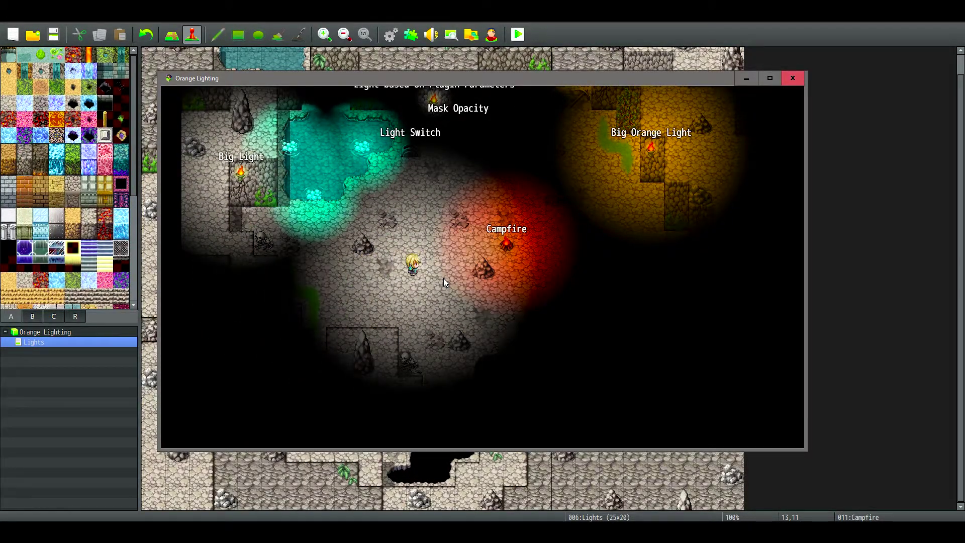
Step: Circle the character close around the Campfire to inspect the overlapping lights, and return toward the Light Switch
key("Up")
key("Up")
key("Left")
key("Left")
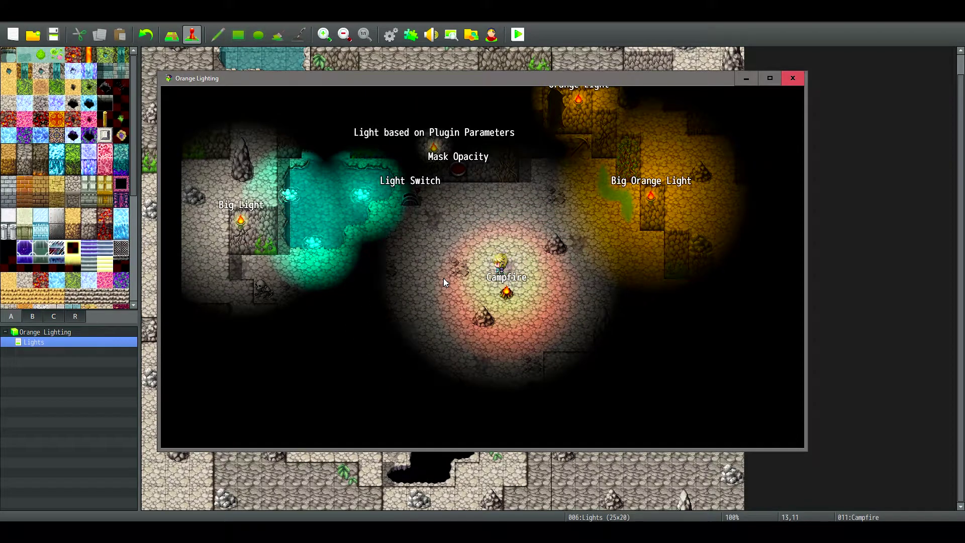
key("Down")
key("Down")
key("Up")
key("Right")
key("Right")
key("Up")
key("Right")
key("Right")
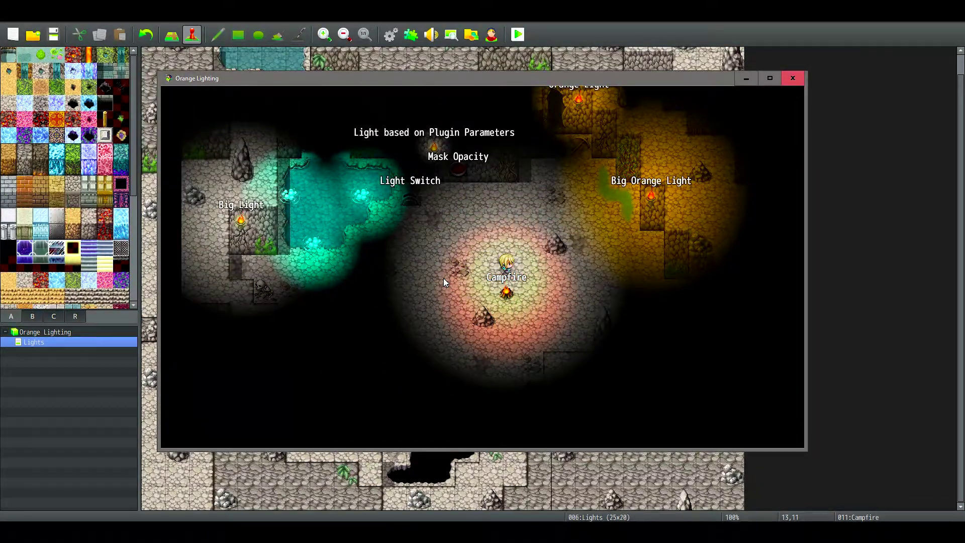
key("Up")
key("Left")
key("Left")
key("Left")
key("Left")
key("Left")
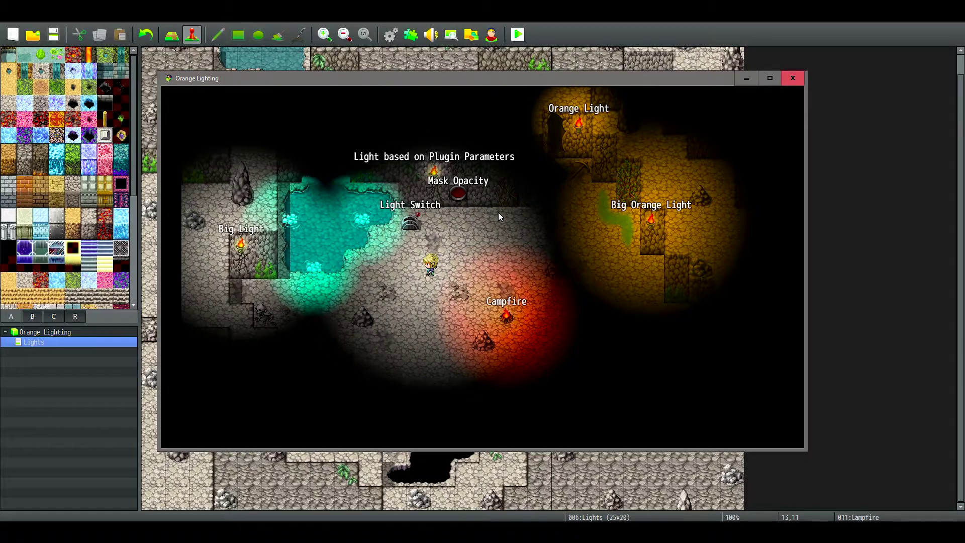
Step: End the playtest, open the light event at the pond's eastern side, examine its light_color:#00FFFF notetag, and confirm the event
left_click(792, 78)
double_click(320, 205)
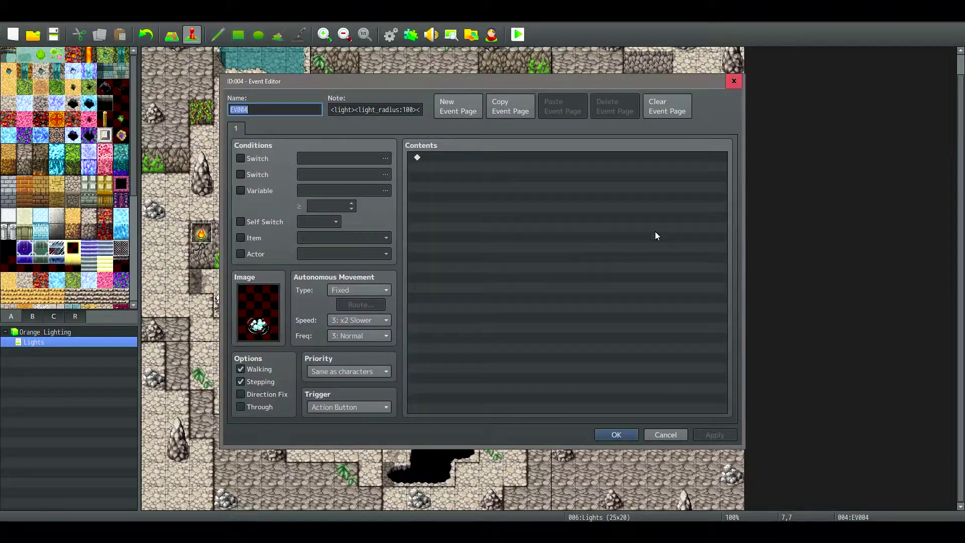
left_click_drag(360, 109, 456, 121)
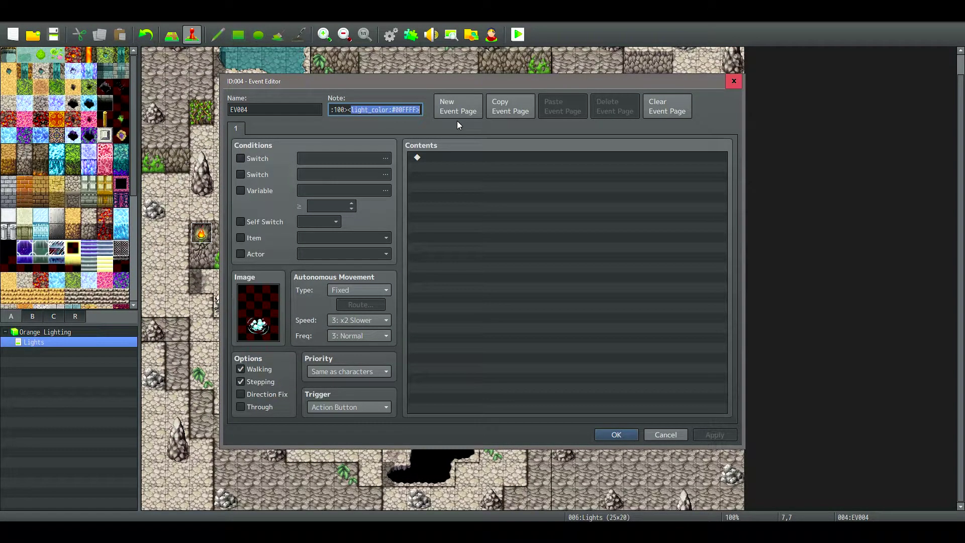
left_click(384, 111)
left_click(618, 432)
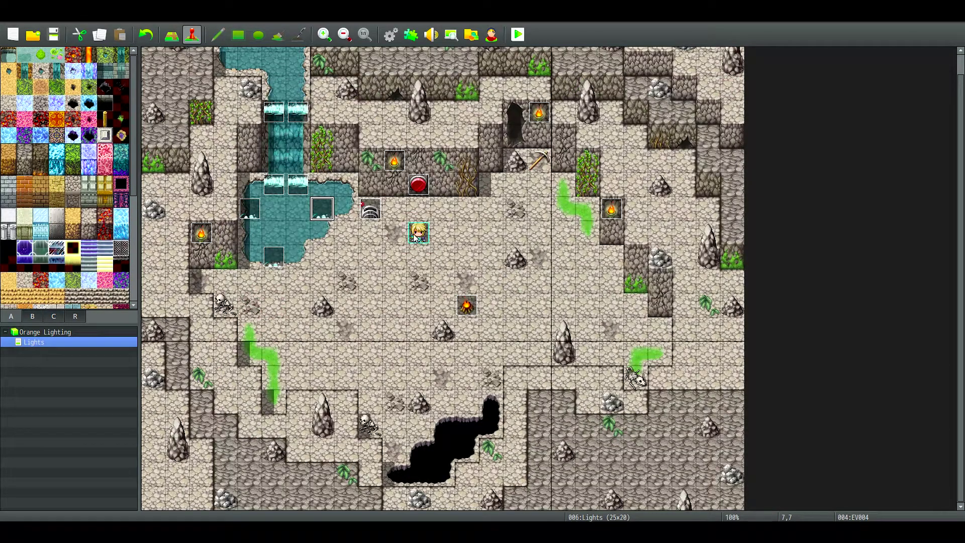
Step: Open the Light Switch event, review the switch and self switch commands on both of its pages, and confirm without changes
double_click(370, 210)
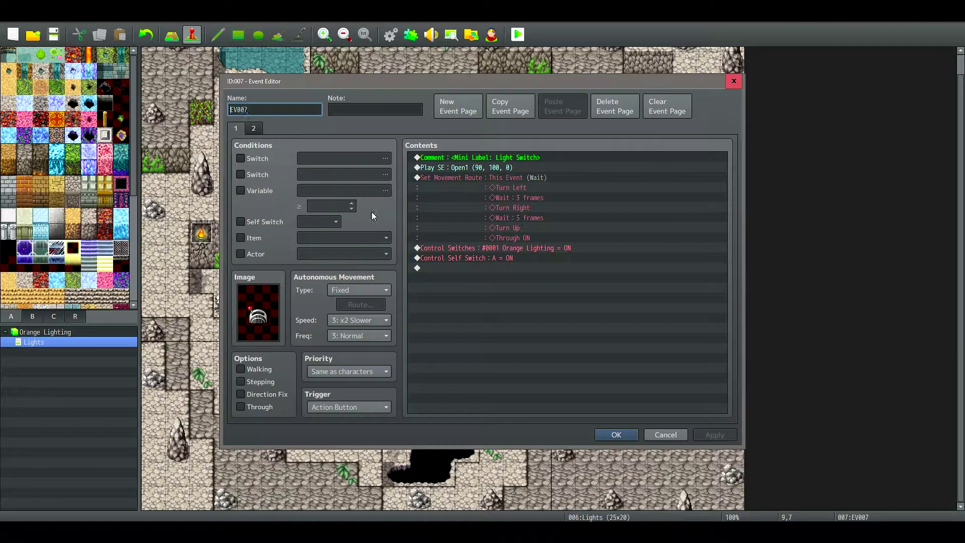
left_click(465, 249)
left_click(464, 257)
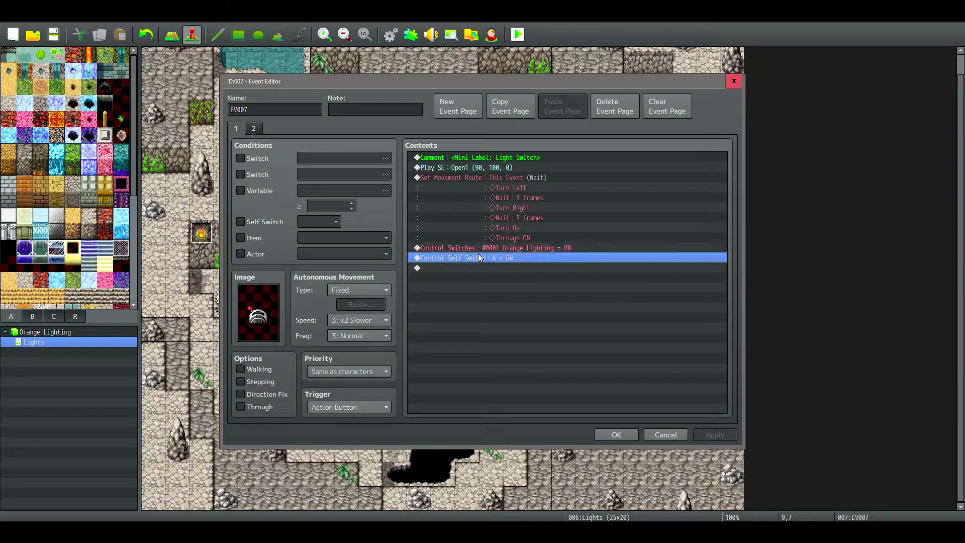
left_click(259, 130)
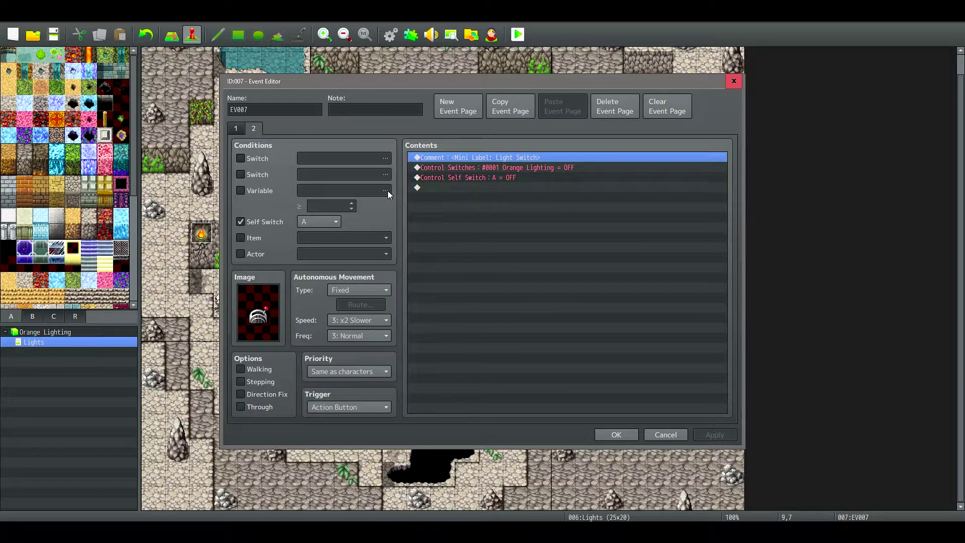
left_click(235, 129)
left_click(614, 434)
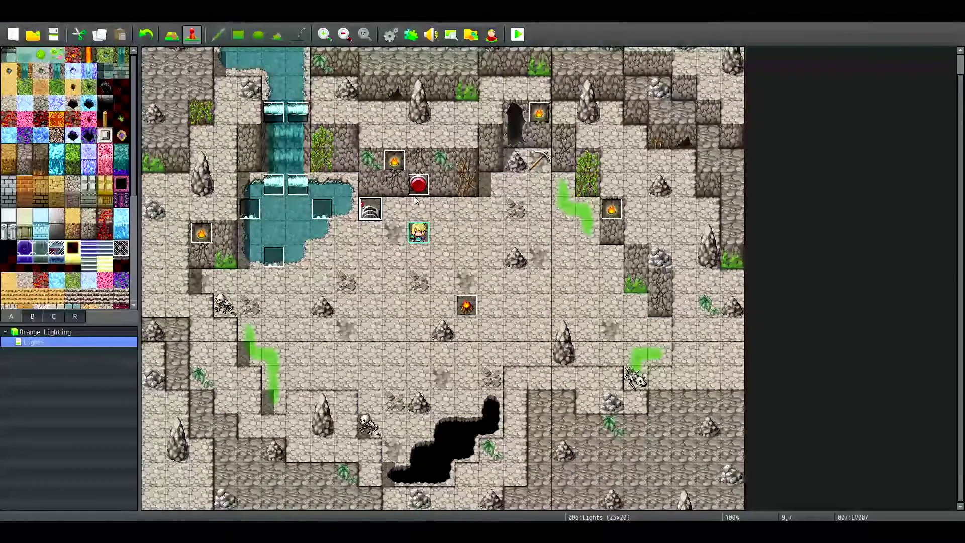
Step: Open the Mask Opacity button event, examine the Mask Variable command for the 255 choice, and confirm without changes
double_click(416, 187)
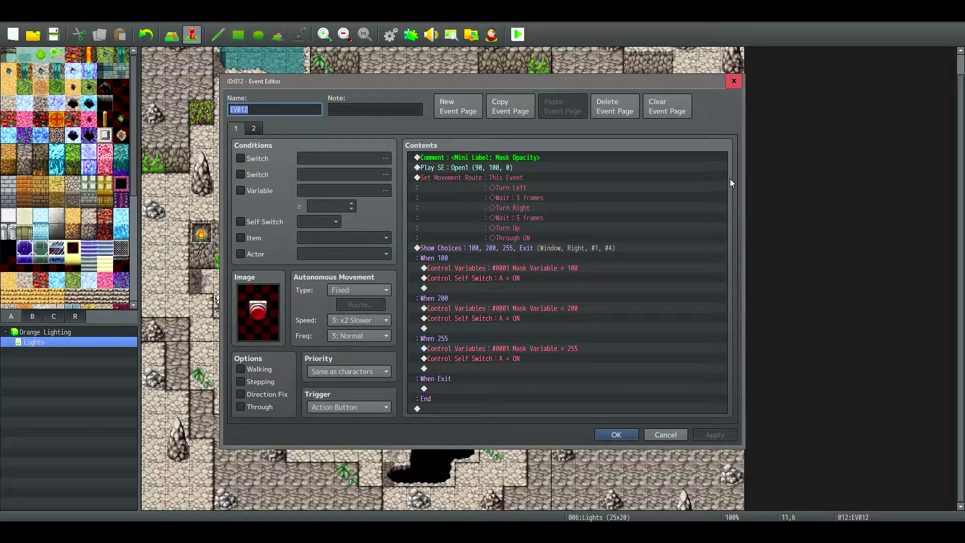
left_click(474, 351)
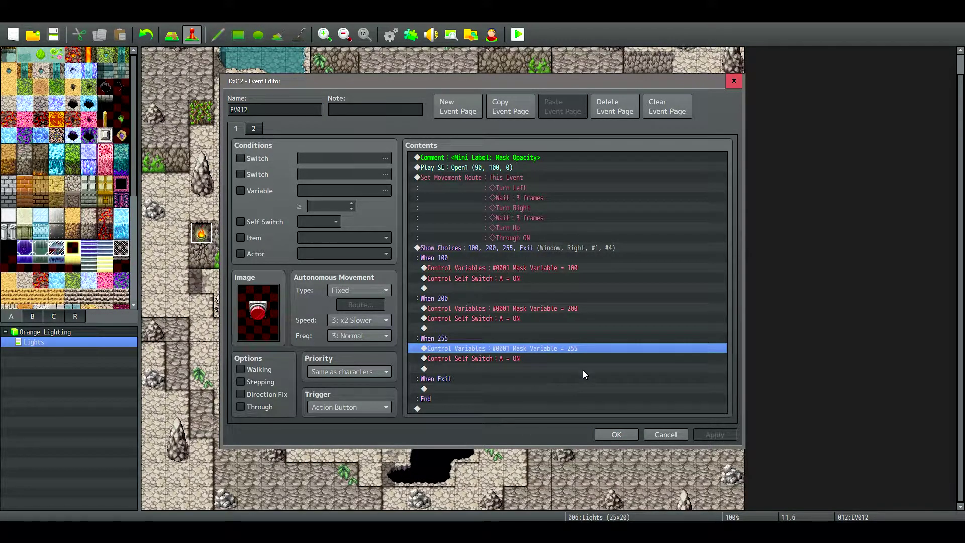
left_click(616, 433)
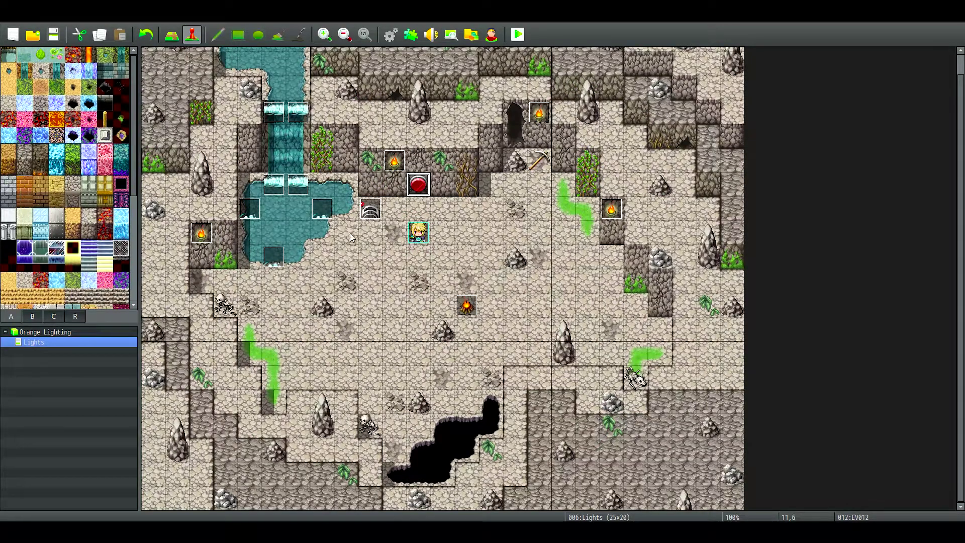
Step: Open the OrangeLightingEventLight plugin's settings from the plugin list and examine the enableLight script call in its help text
left_click(410, 34)
left_click(366, 180)
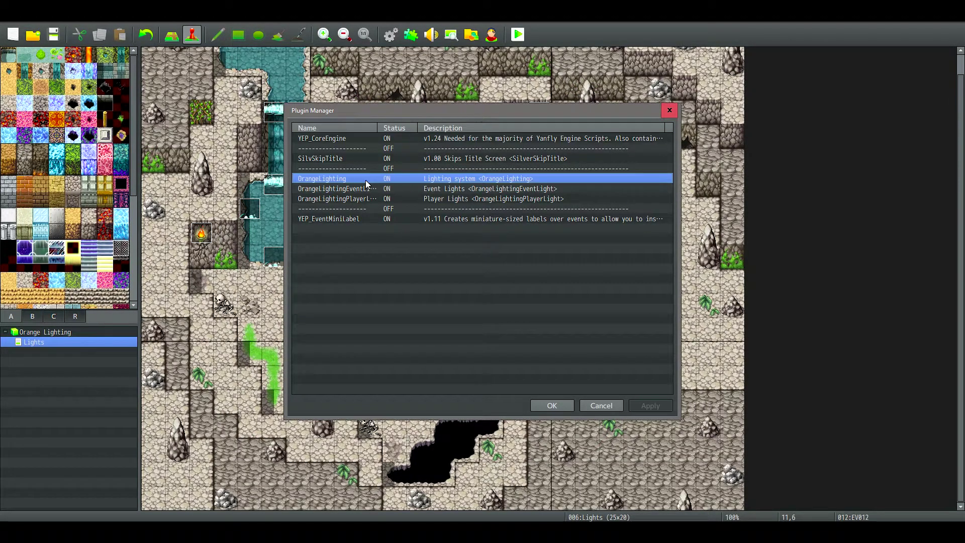
double_click(374, 190)
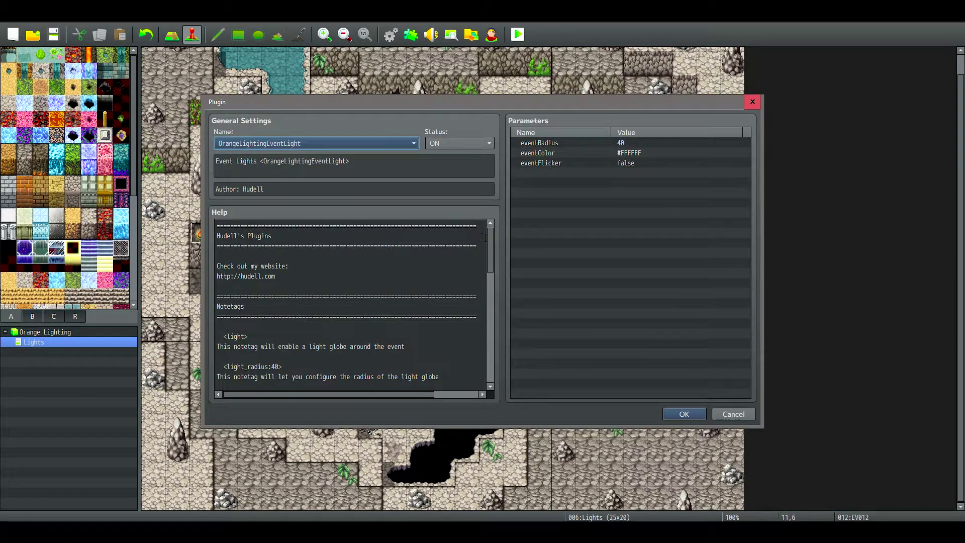
scroll(483, 237, "down", 8)
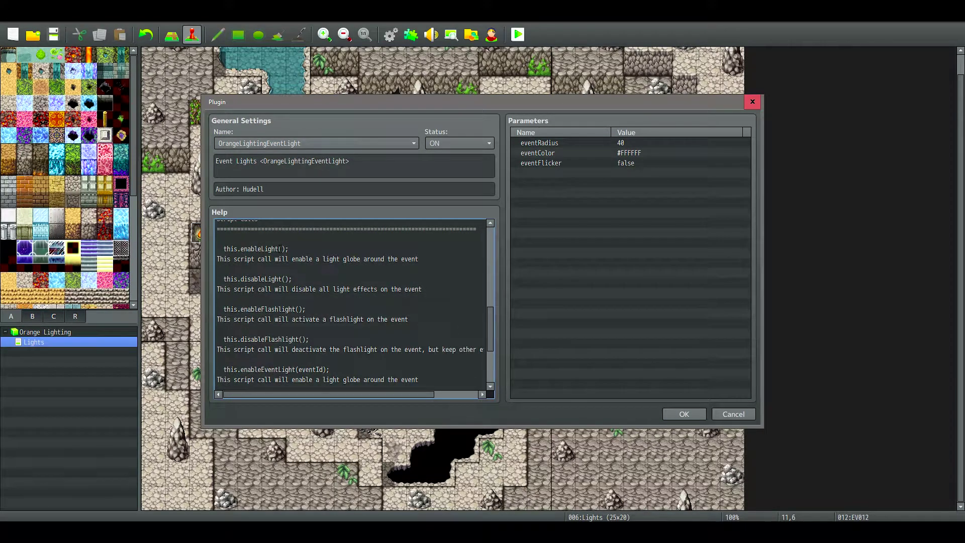
scroll(278, 249, "up", 1)
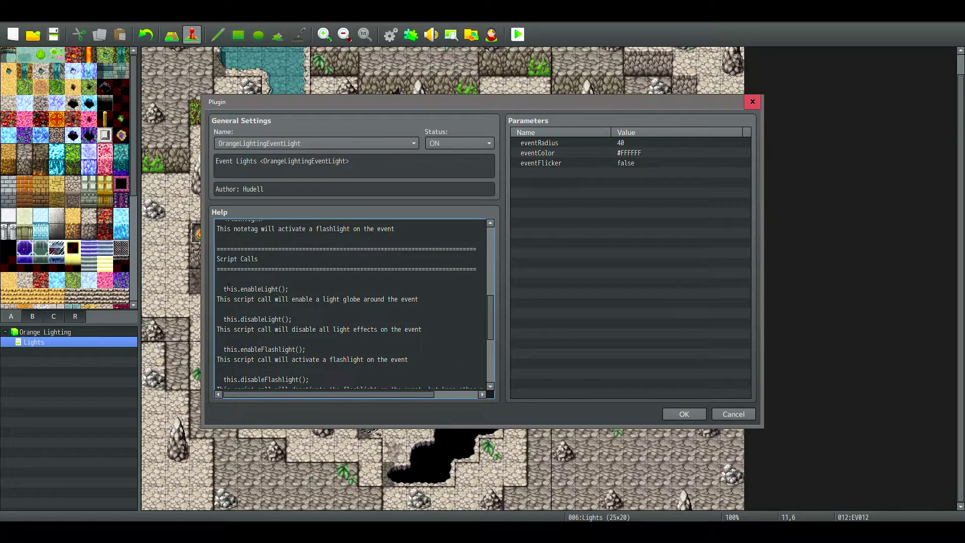
left_click_drag(224, 288, 348, 299)
scroll(348, 299, "down", 3)
left_click(347, 299)
scroll(302, 296, "down", 3)
scroll(273, 294, "up", 1)
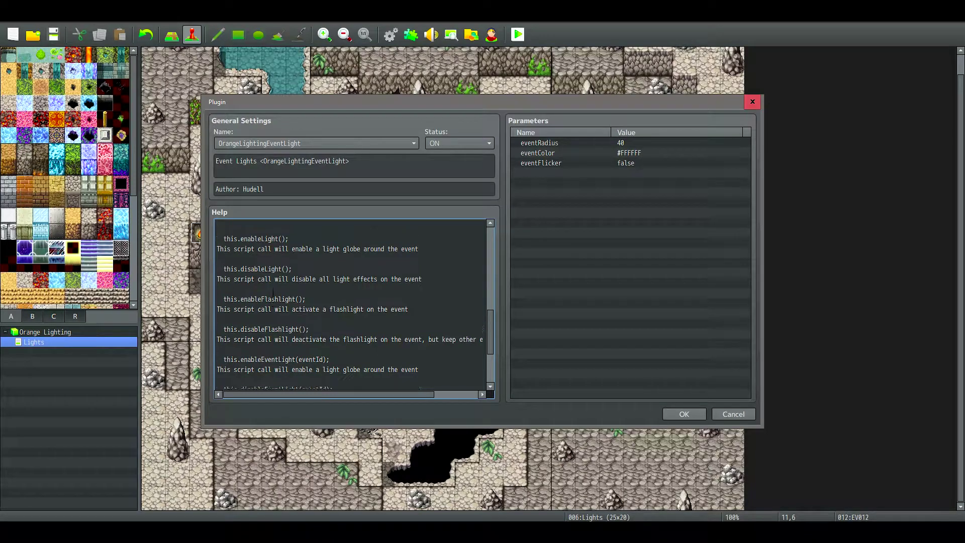
Step: Read the flashlight and eventId script calls in the plugin help, and highlight the this.disableLight(); line
scroll(273, 293, "down", 1)
left_click_drag(309, 289, 239, 289)
left_click(307, 290)
scroll(314, 292, "down", 1)
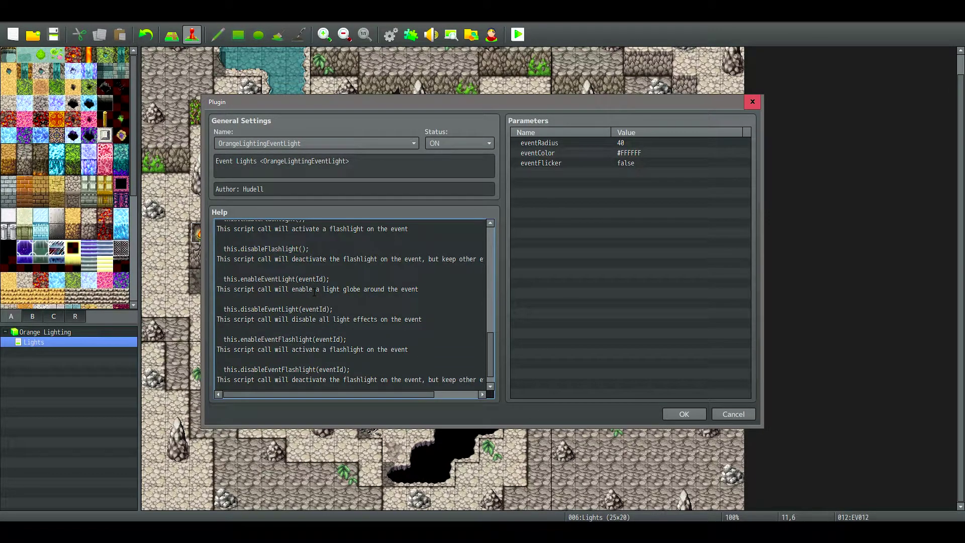
scroll(314, 292, "down", 1)
scroll(314, 292, "up", 5)
mouse_move(302, 303)
left_mouse_down()
mouse_move(231, 292)
mouse_move(294, 293)
mouse_move(220, 293)
mouse_move(295, 293)
left_mouse_up()
left_click_drag(224, 294, 313, 296)
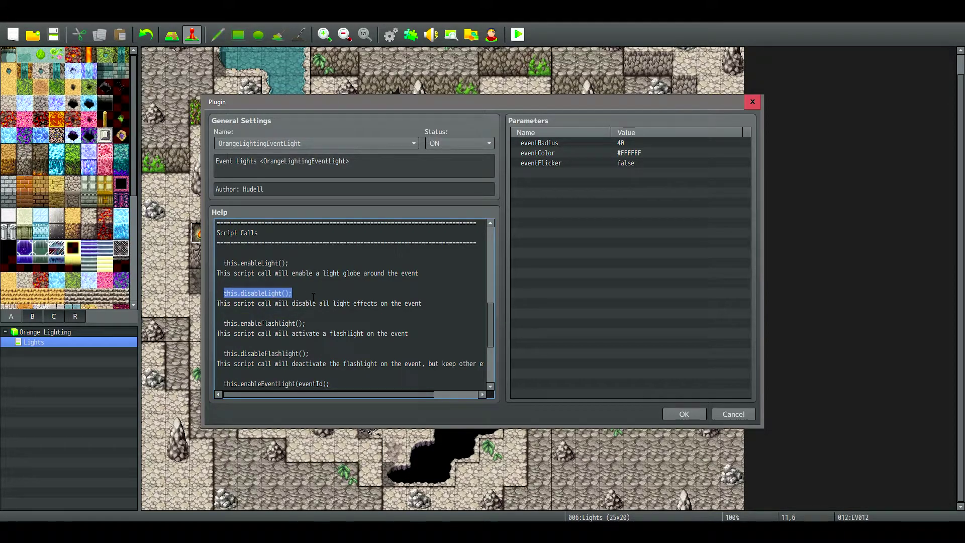
Step: Copy the highlighted this.disableLight(); script call from the plugin help and close the plugin windows
right_click(280, 293)
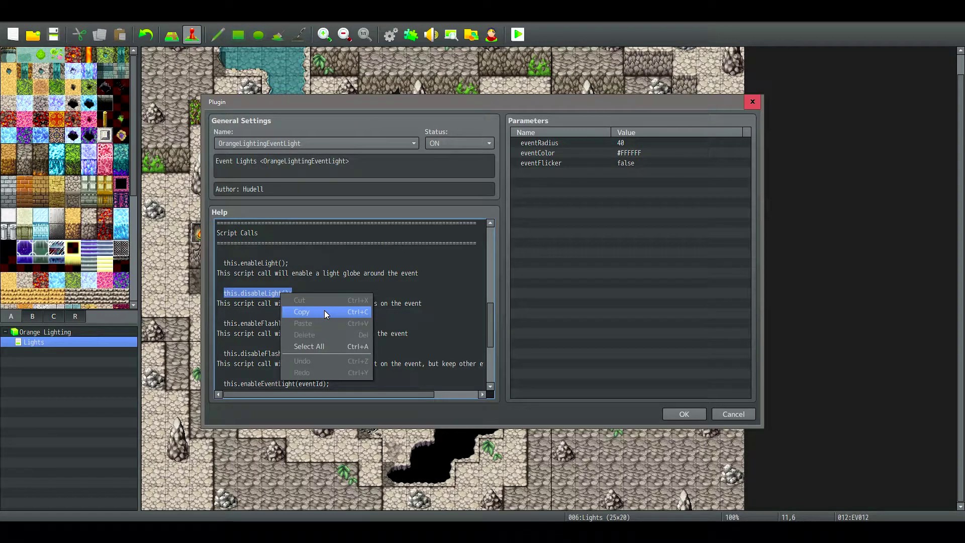
left_click(324, 310)
left_click(676, 416)
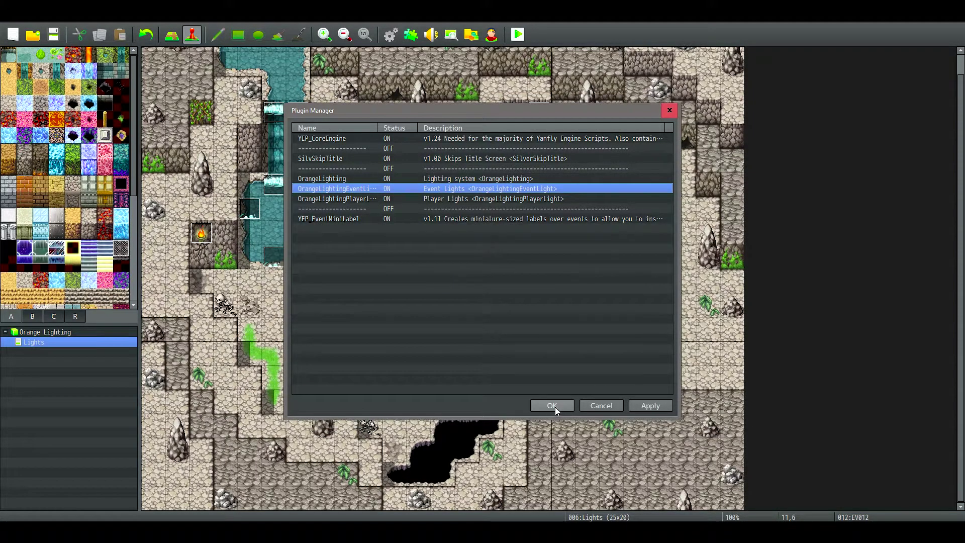
left_click(555, 406)
right_click(443, 189)
left_click(421, 188)
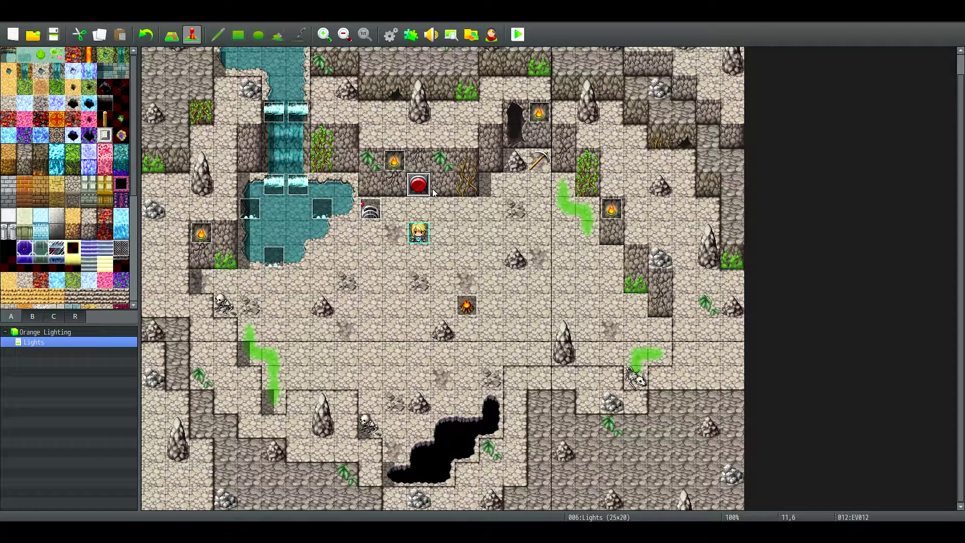
right_click(437, 193)
left_click(491, 201)
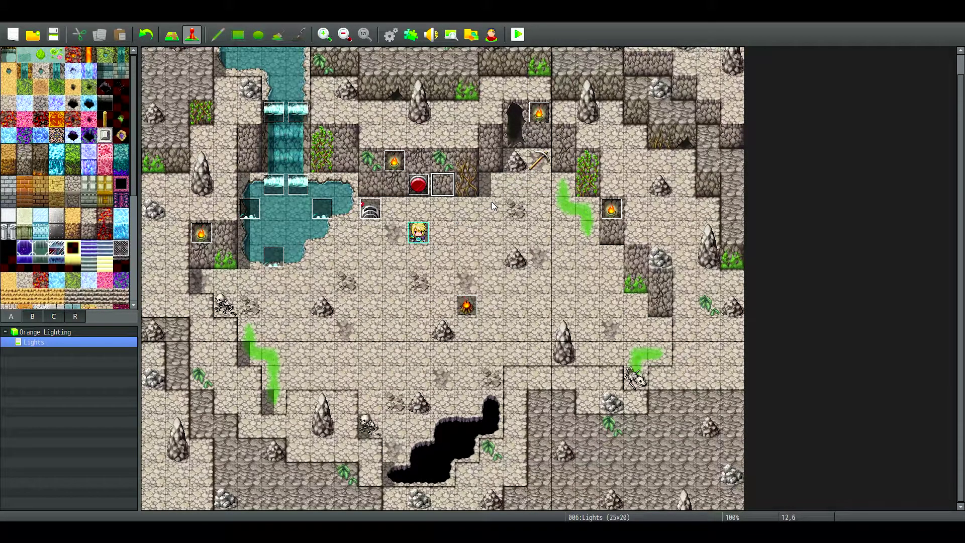
double_click(258, 312)
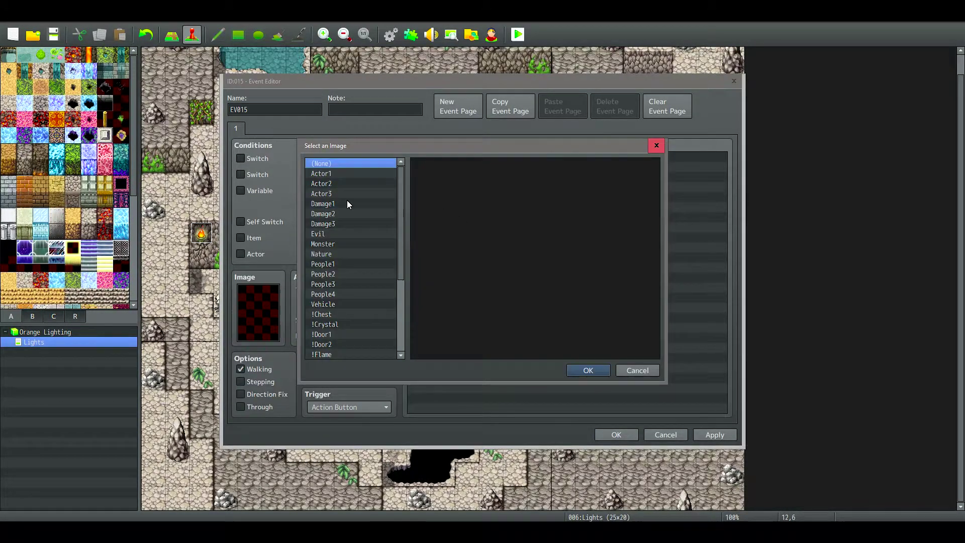
left_click(636, 370)
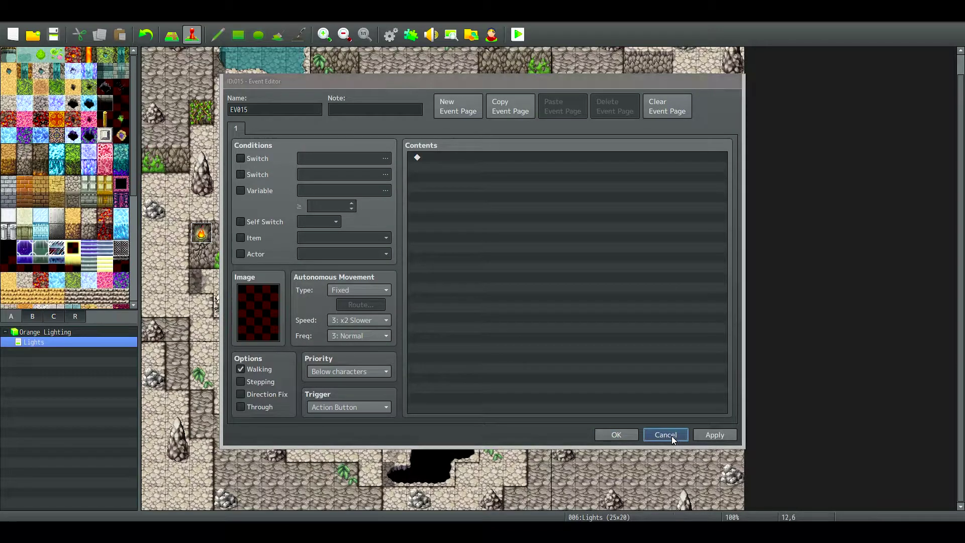
left_click(666, 434)
Step: Create a new event at map position 12,7 and give it the first People1 character image
right_click(454, 219)
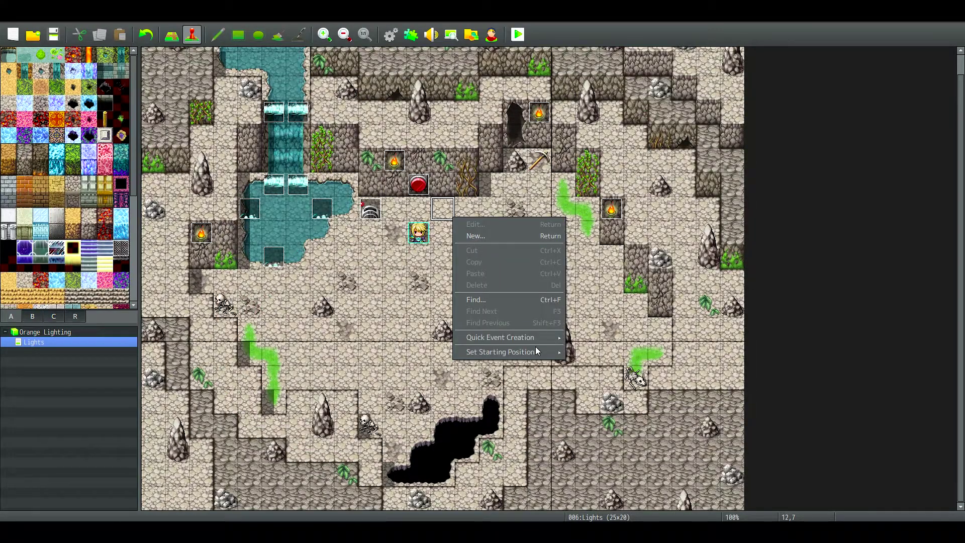
left_click(478, 235)
double_click(266, 325)
left_click(366, 264)
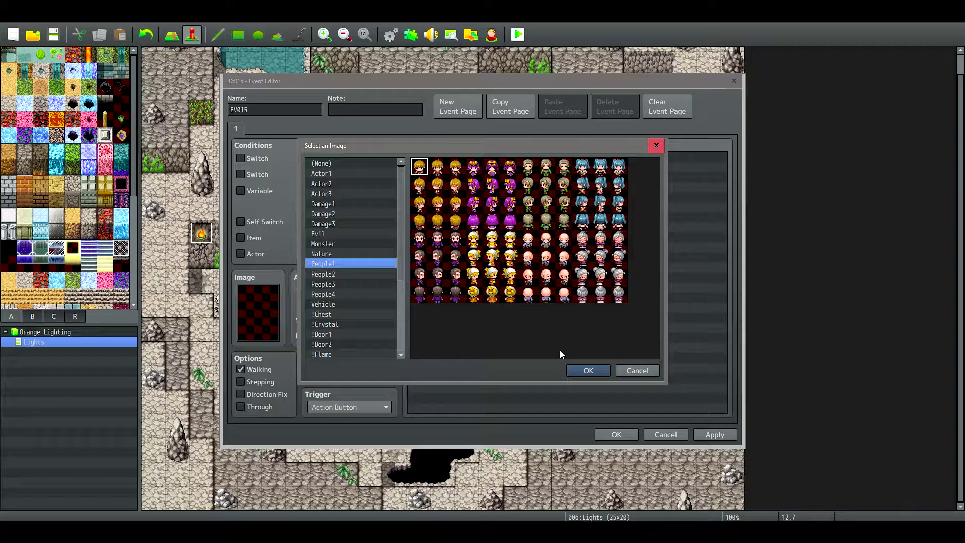
left_click(588, 369)
Step: Add a Script command with this.disableLight(); to the new character event and confirm the event
double_click(629, 271)
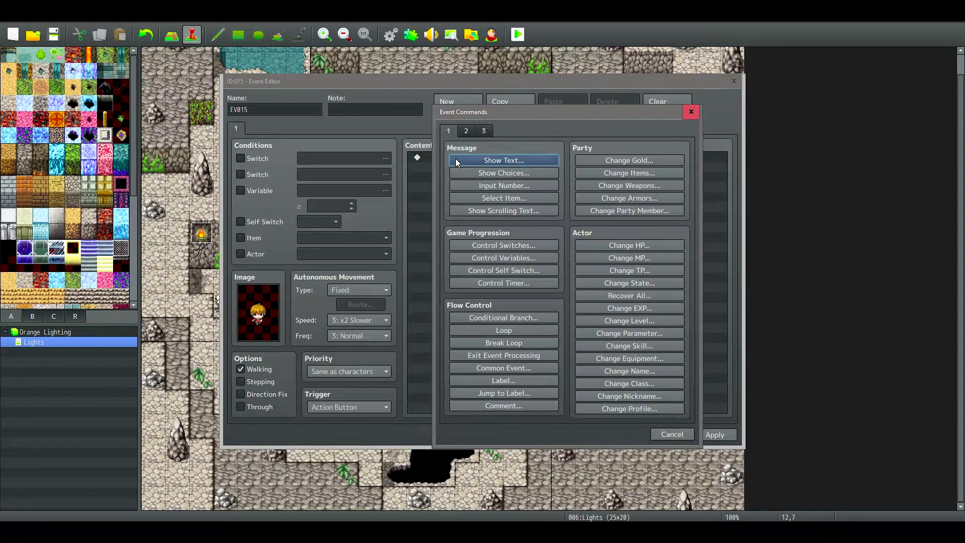
left_click(490, 132)
left_click(601, 392)
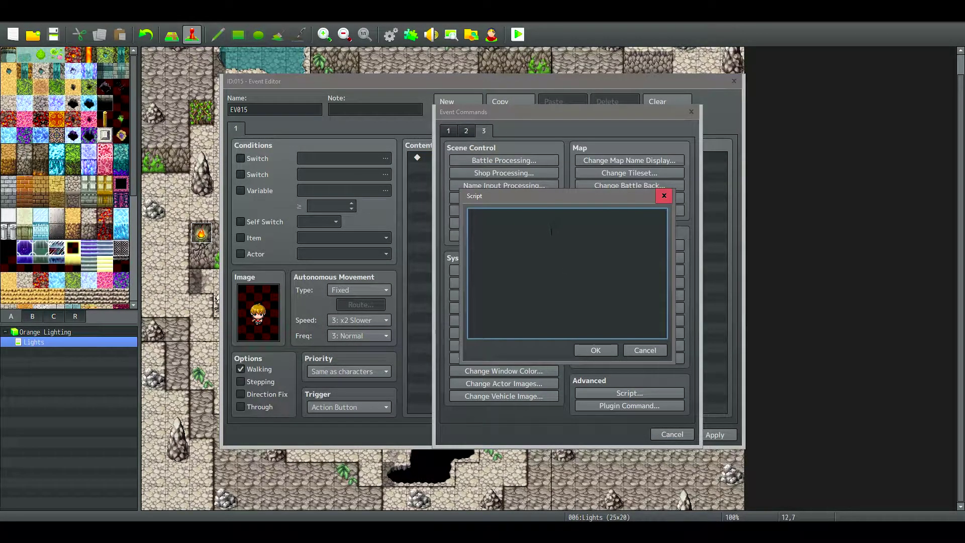
key("ctrl+v")
left_click_drag(540, 215, 469, 214)
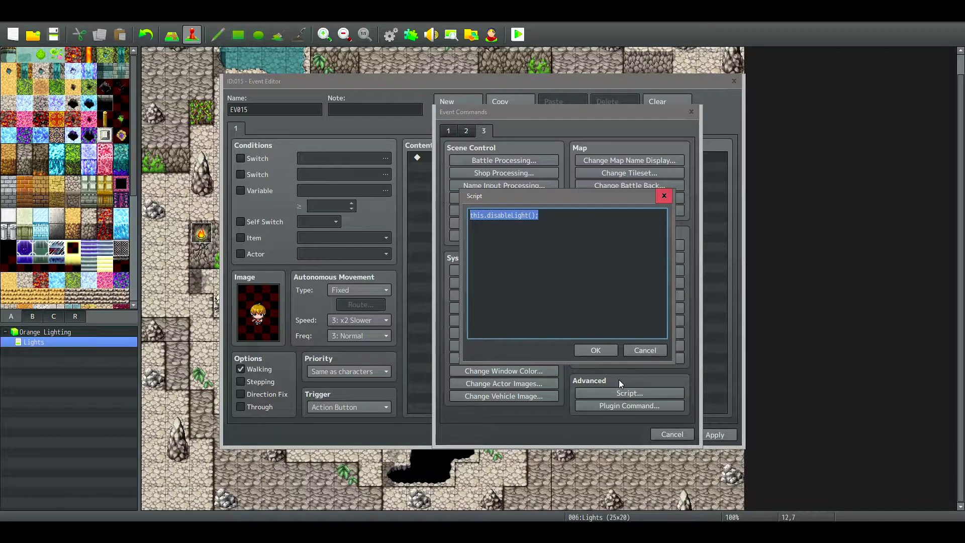
left_click(595, 350)
left_click(621, 429)
Step: Reopen the OrangeLightingEventLight plugin's help, examine its light script calls, and close the plugin windows
left_click(411, 34)
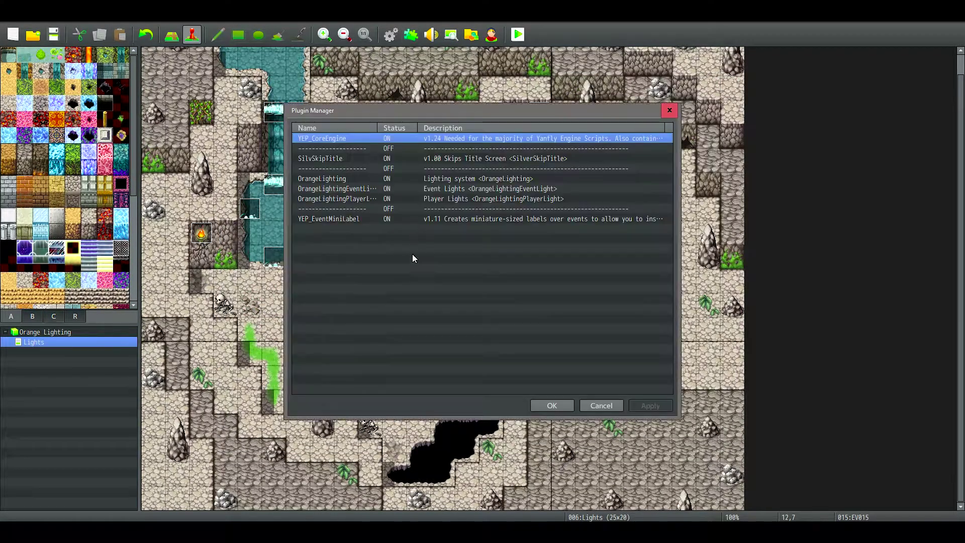
double_click(346, 188)
left_click_drag(488, 248, 485, 325)
left_click_drag(294, 263, 182, 263)
left_click_drag(289, 263, 216, 264)
left_click(552, 405)
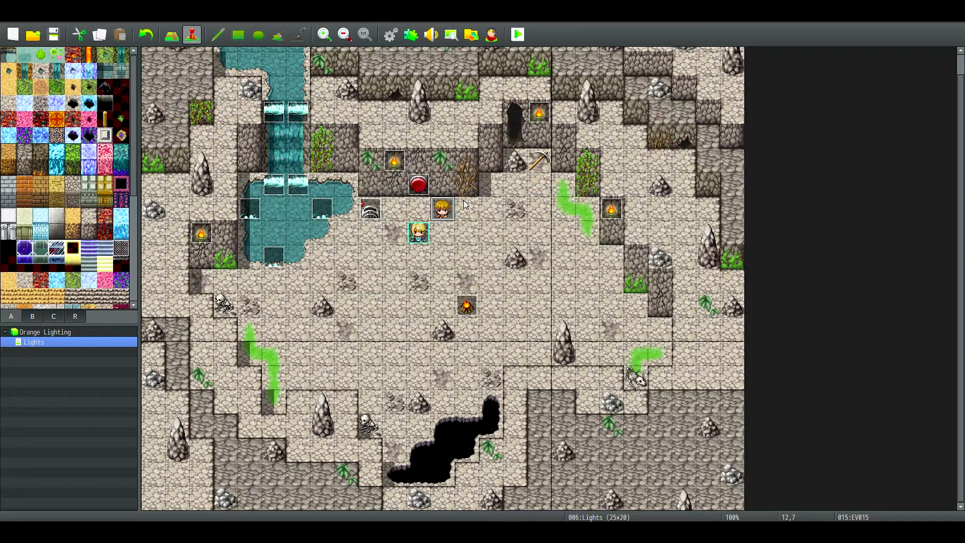
Step: Delete the character event at map position 12,7
key("Delete")
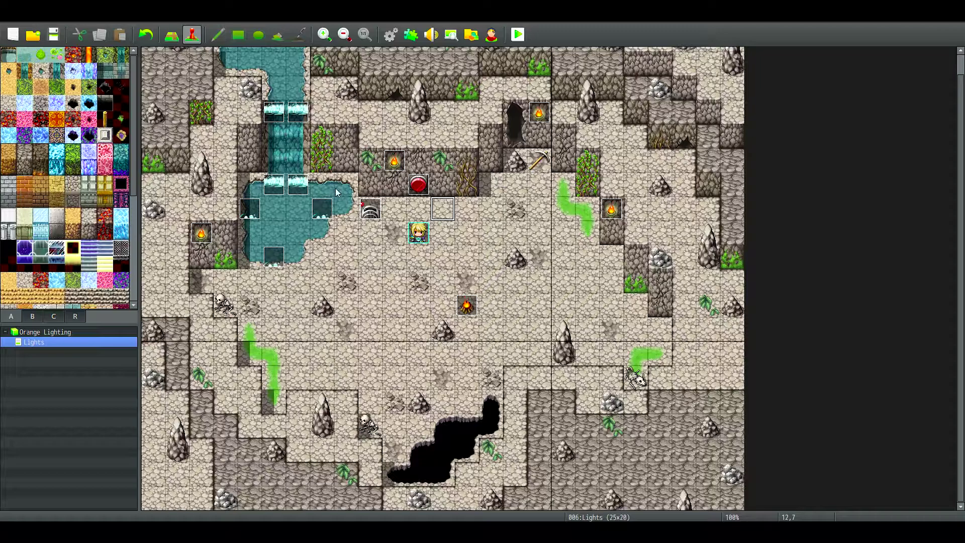
Step: Open the Light event with the <light> note and add a Script command with this.disableLight(); below its comment
left_click(399, 171)
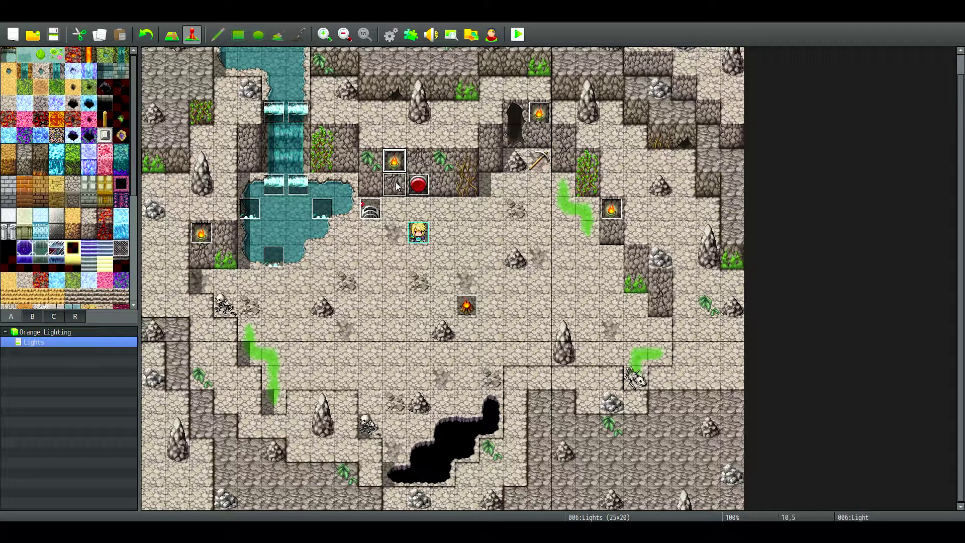
double_click(397, 186)
left_click(511, 184)
right_click(511, 184)
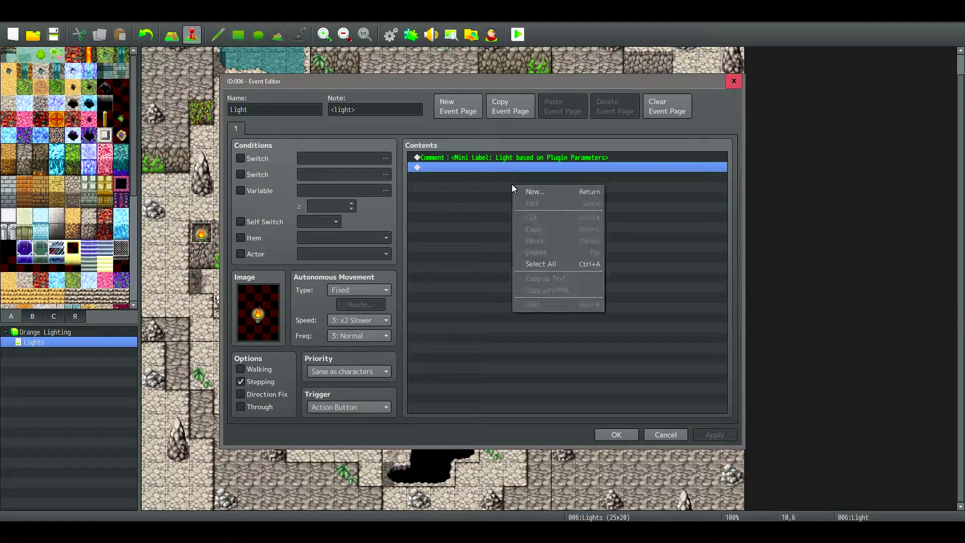
left_click(483, 199)
double_click(483, 199)
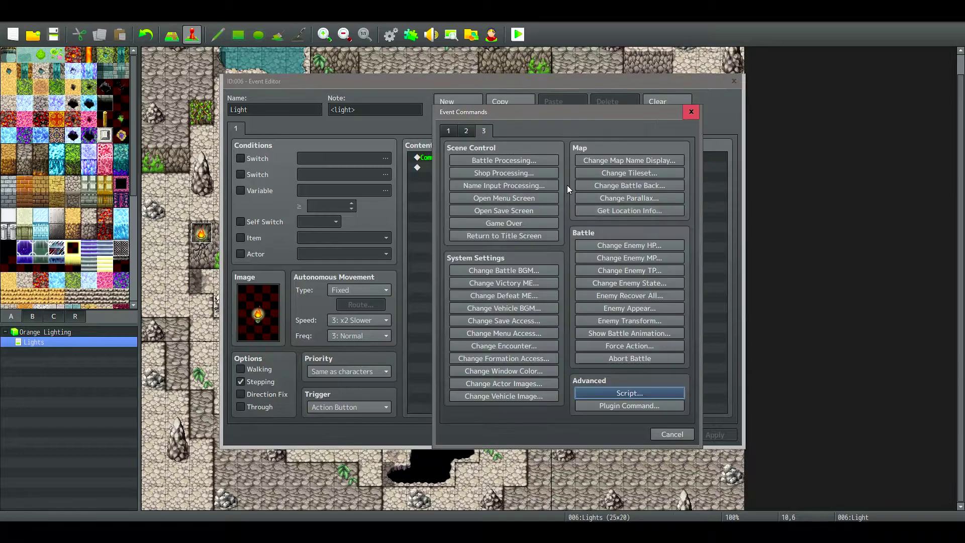
left_click(623, 391)
key("ctrl+v")
left_click(595, 351)
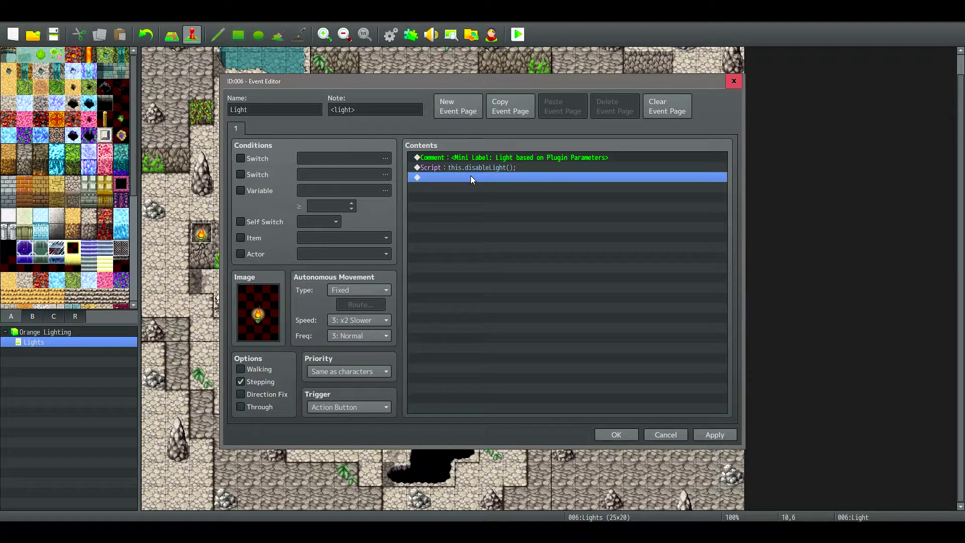
double_click(493, 239)
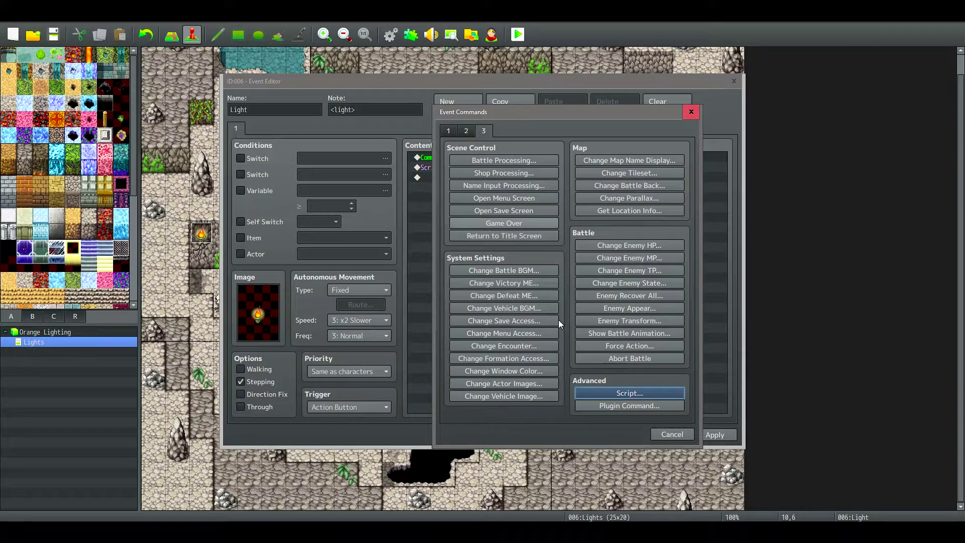
left_click(449, 132)
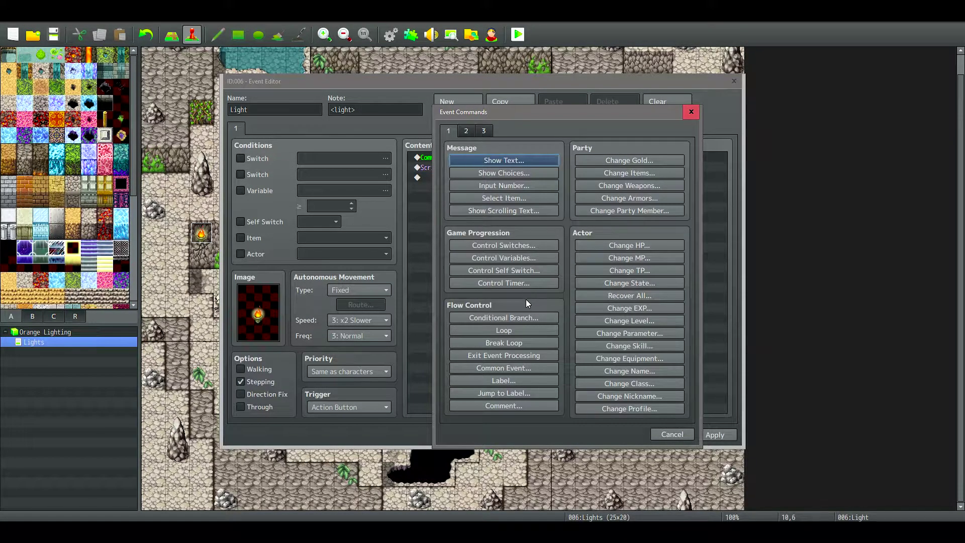
left_click(515, 283)
left_click(576, 313)
left_click(513, 179)
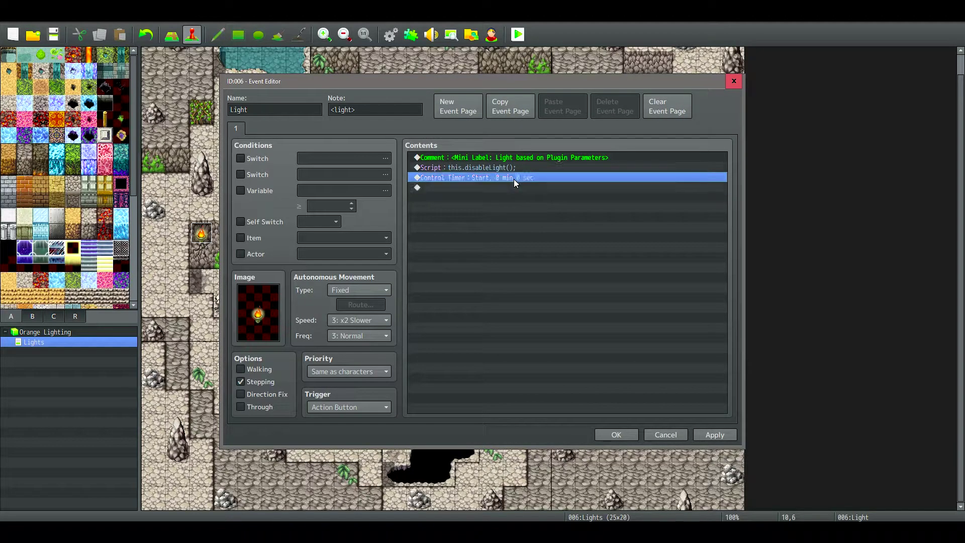
key("Delete")
Step: Add a Control Self Switch command setting A to ON below the Light event's script call
double_click(514, 197)
left_click(500, 273)
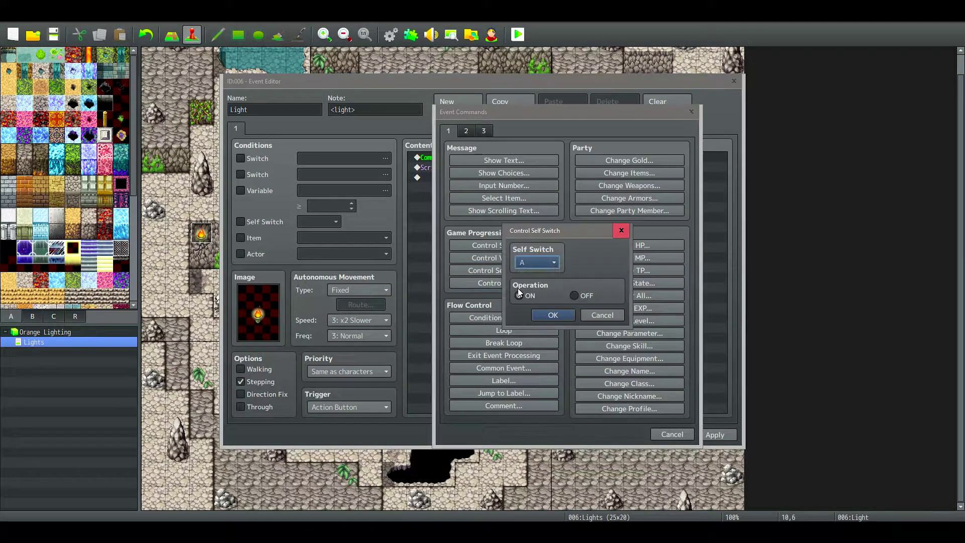
left_click(544, 317)
Step: Create a second page in the Light event, add a Control Self Switch command setting A to OFF, and apply
left_click(455, 106)
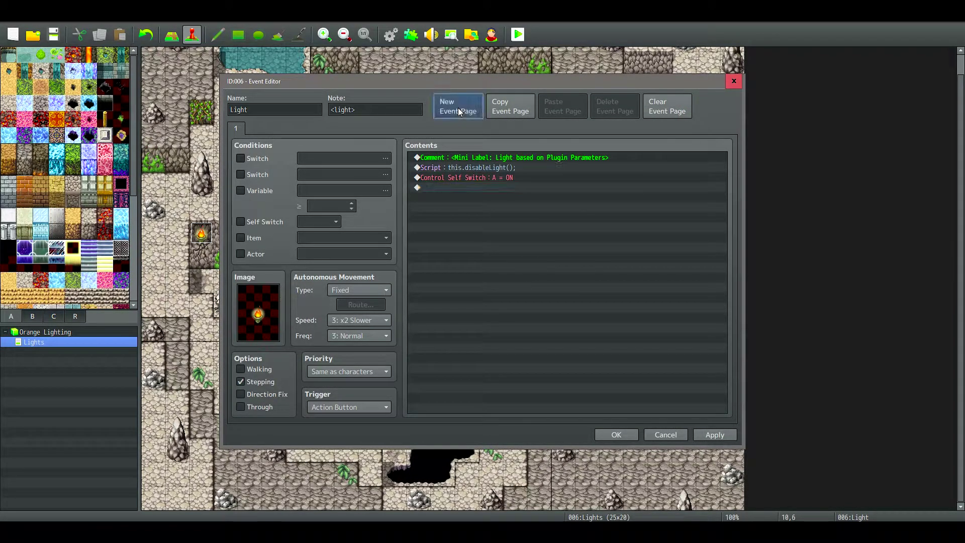
double_click(461, 192)
left_click(525, 274)
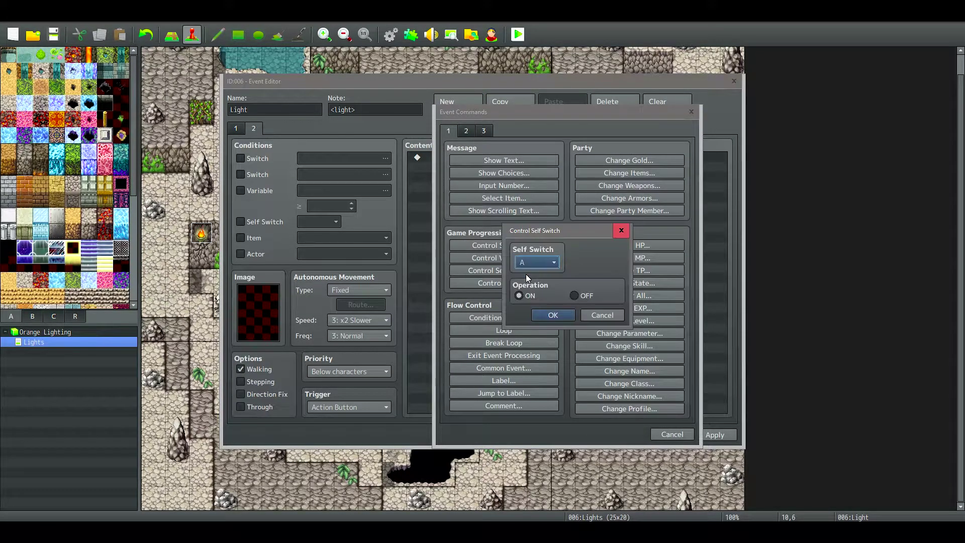
left_click(574, 296)
left_click(565, 315)
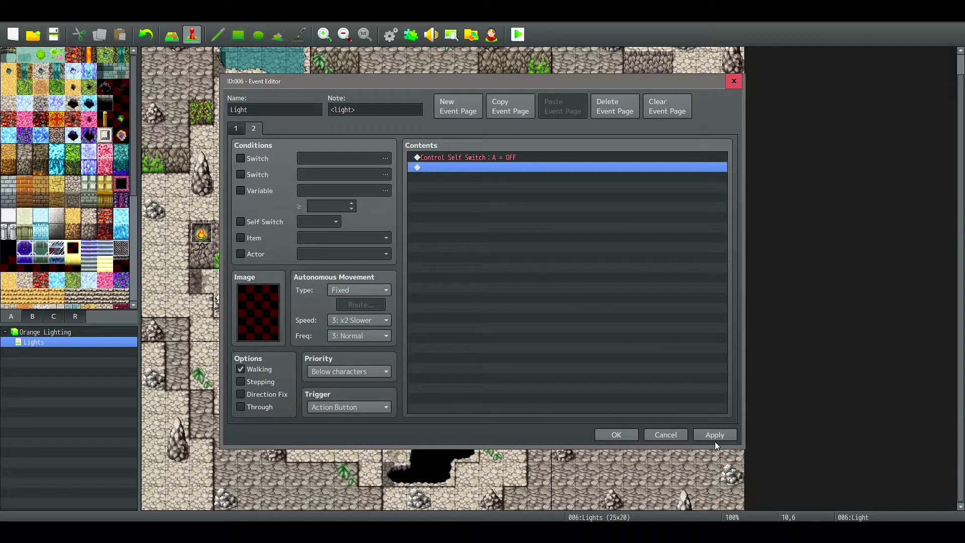
left_click(713, 434)
Step: Condition the second page on Self Switch A, set its priority to Same as characters, and confirm the event
left_click(240, 221)
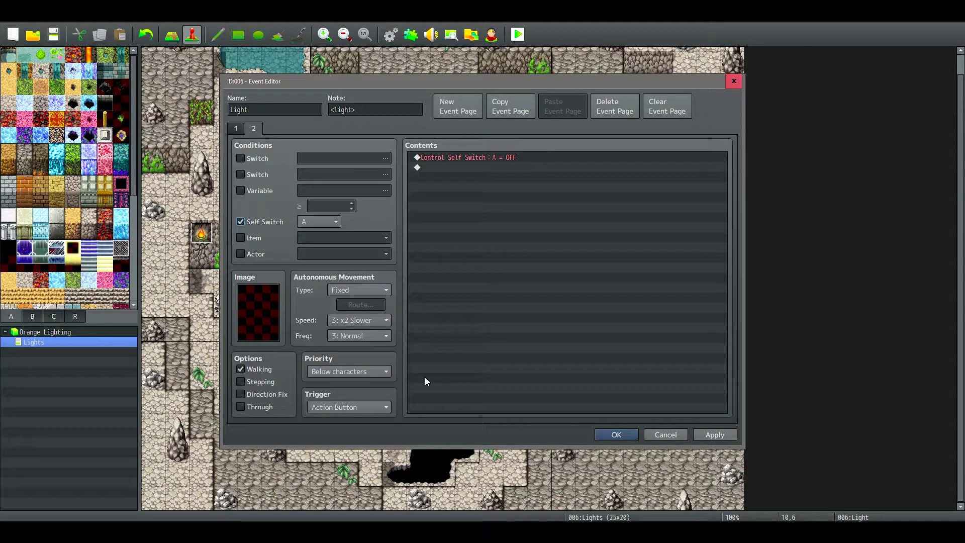
left_click(349, 371)
left_click(349, 393)
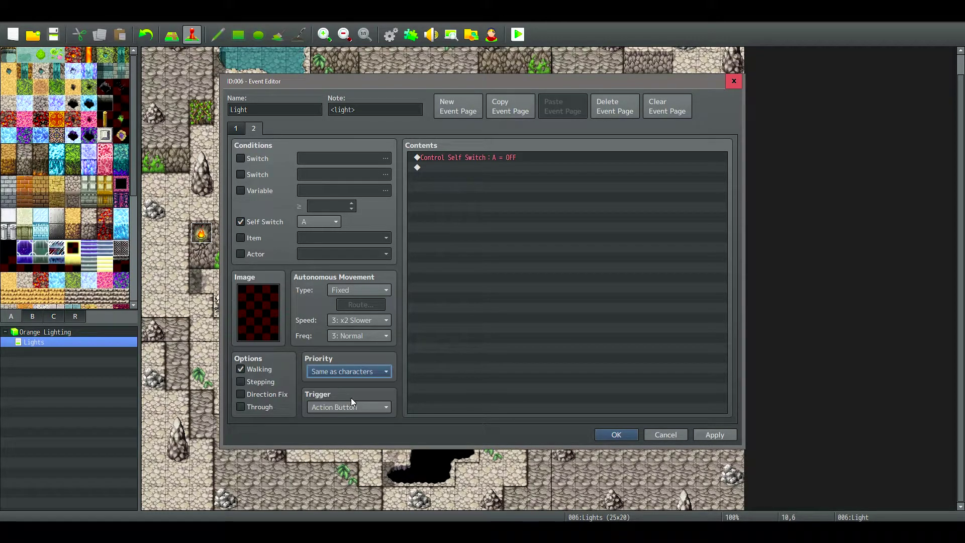
left_click(601, 436)
Step: Start a playtest and choose a mask opacity of 255 at the red Mask Opacity button
left_click(518, 34)
left_click(439, 290)
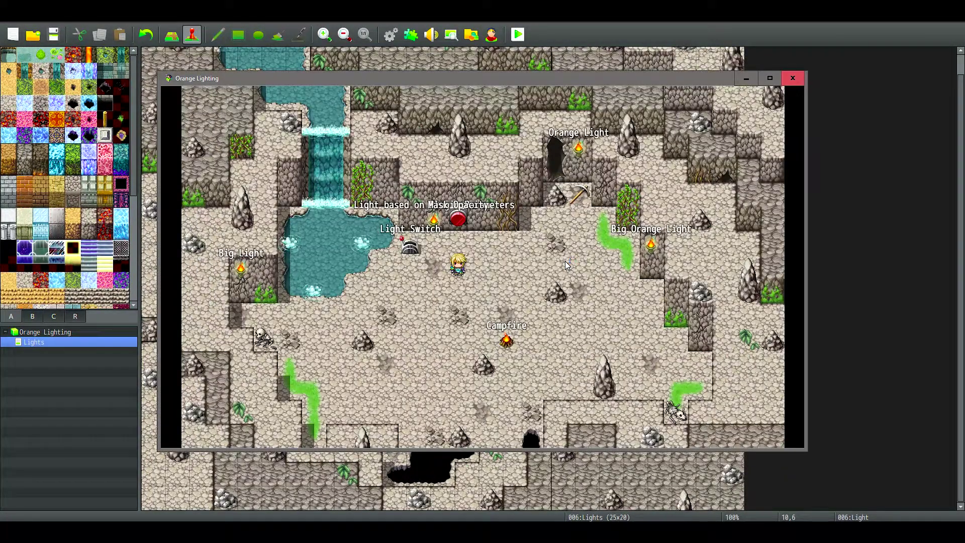
key("Return")
key("Up")
key("Up")
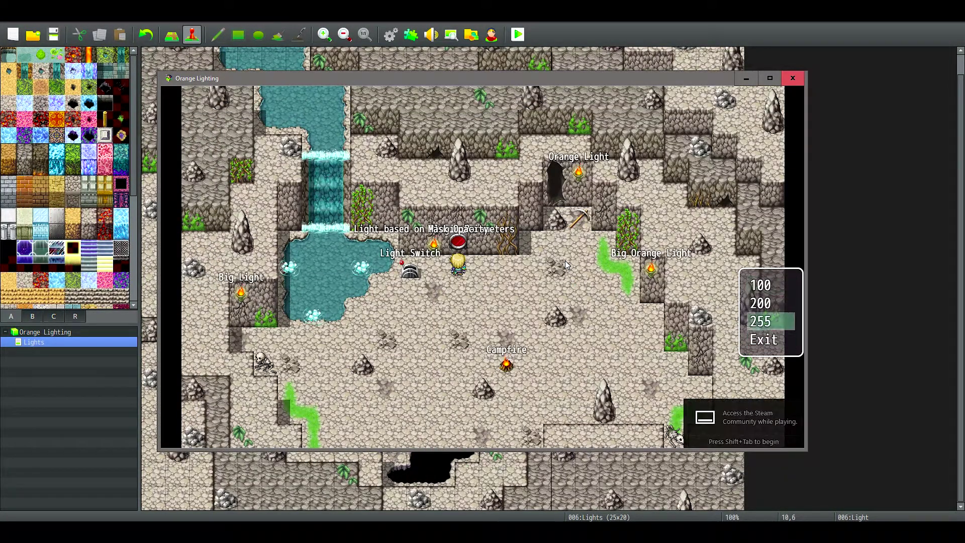
key("Return")
Step: Walk down the cave and back up to the Light based on Plugin Parameters torch, and interact with it
key("Left")
key("Down")
key("Down")
key("Down")
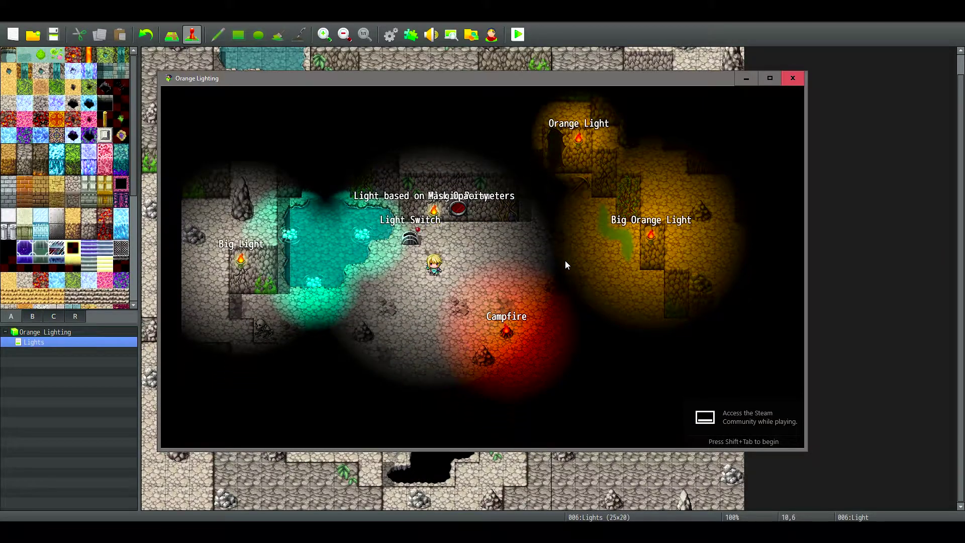
key("Down")
key("Down")
key("Up")
key("Up")
key("Up")
key("Up")
key("Up")
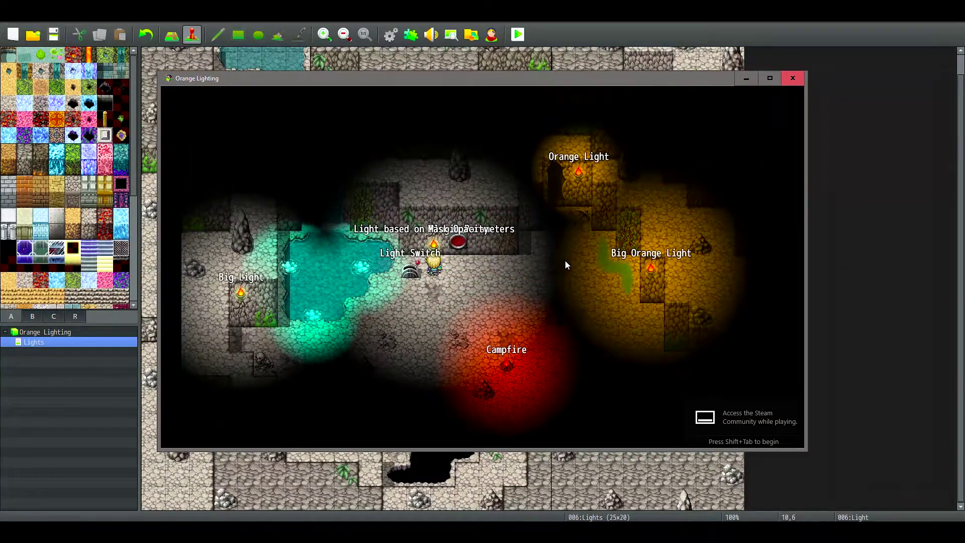
key("Return")
Step: Walk away from the torch to check its light, return to it, and interact with it again
key("Down")
key("Down")
key("Down")
key("Down")
key("Down")
key("Up")
key("Up")
key("Up")
key("Up")
key("Up")
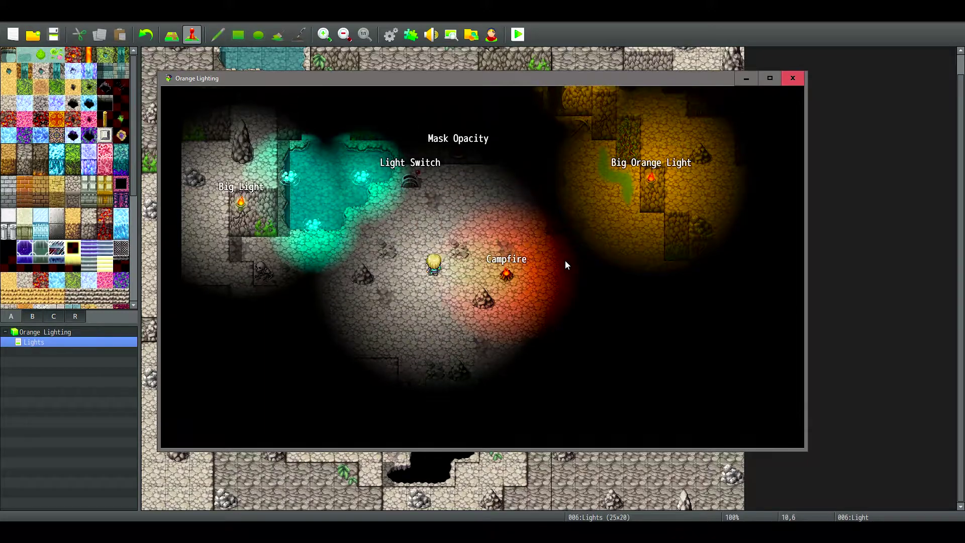
key("Return")
Step: Walk up and down the cave and over to the campfire to examine the lighting around the torch
key("Down")
key("Down")
key("Down")
key("Down")
key("Down")
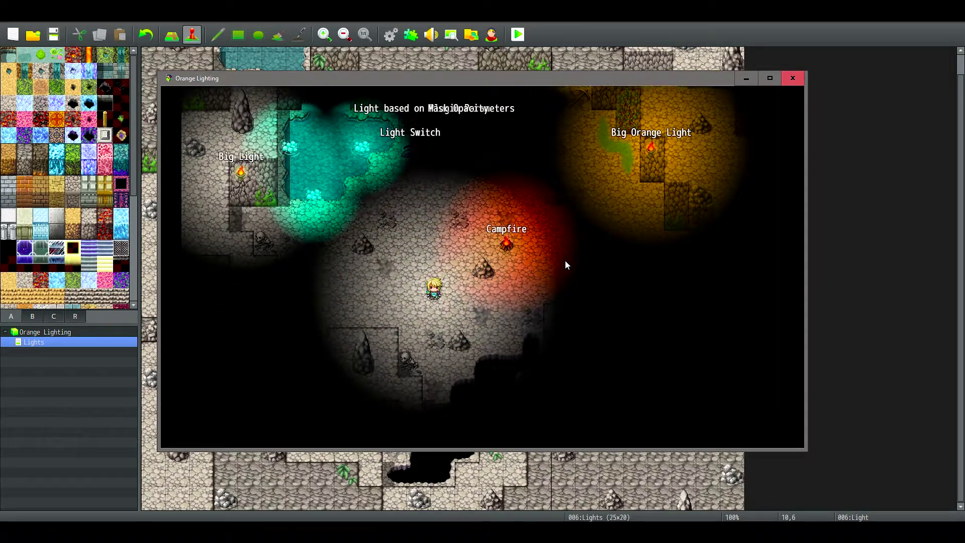
key("Up")
key("Up")
key("Up")
key("Up")
key("Up")
key("Down")
key("Down")
key("Down")
key("Down")
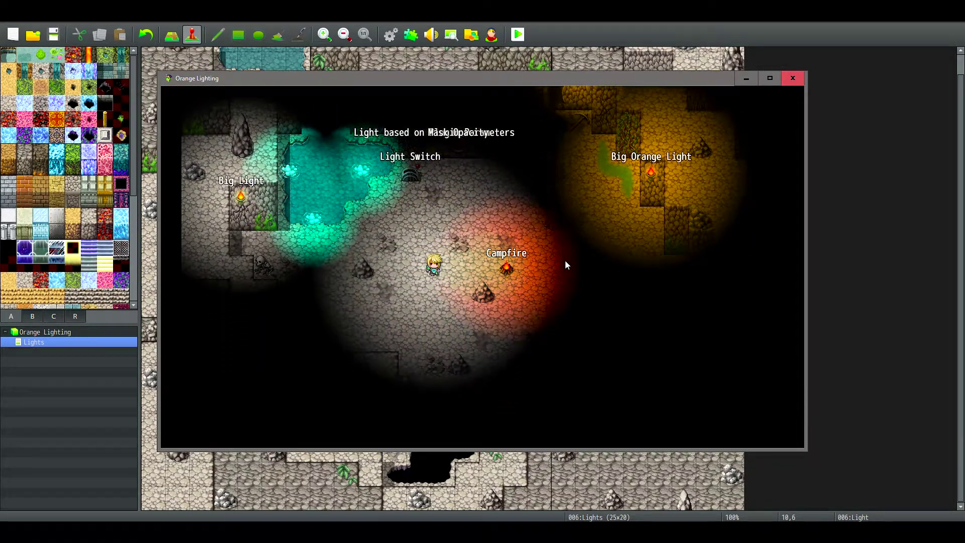
key("Up")
key("Up")
key("Right")
key("Right")
key("Right")
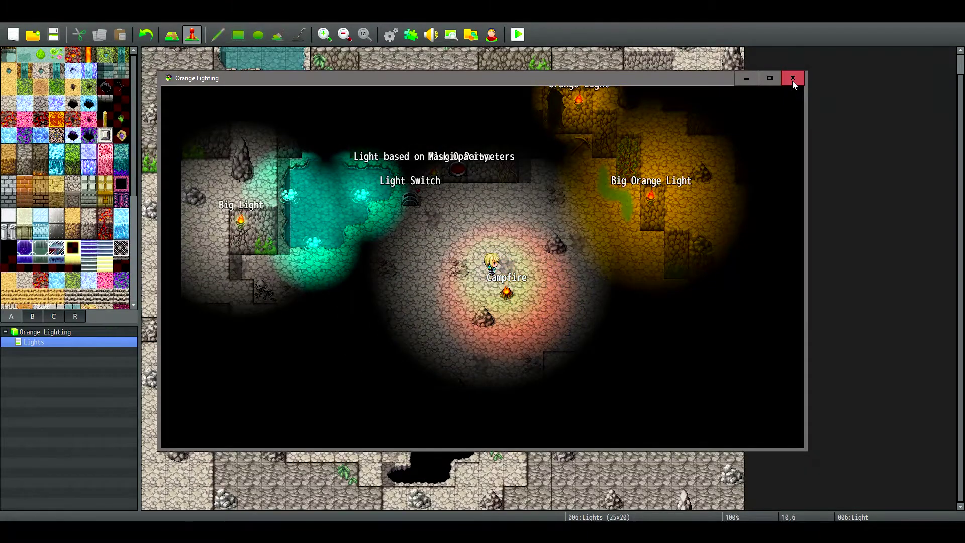
Step: End the playtest and copy the torch event's this.disableLight(); script command from page 1 to the end of page 2
left_click(792, 78)
double_click(401, 189)
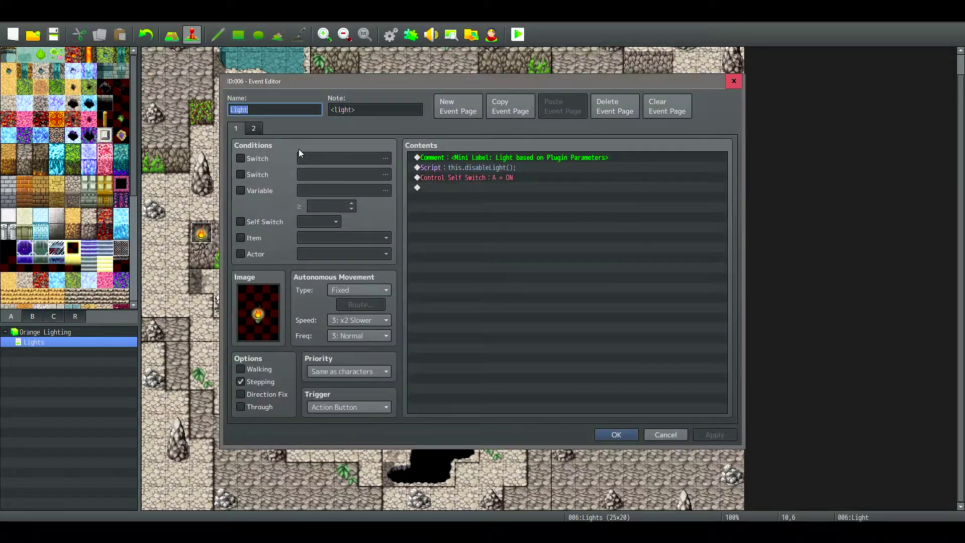
left_click(484, 169)
left_click(254, 128)
left_click(476, 176)
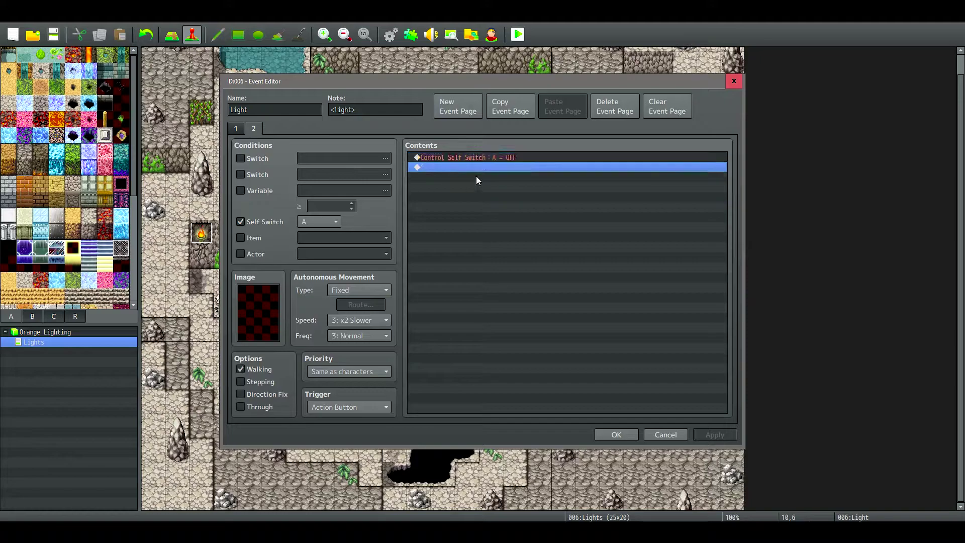
key("ctrl+v")
Step: Change the script call on the torch event's second page to this.enableLight();
left_click(496, 168)
double_click(496, 166)
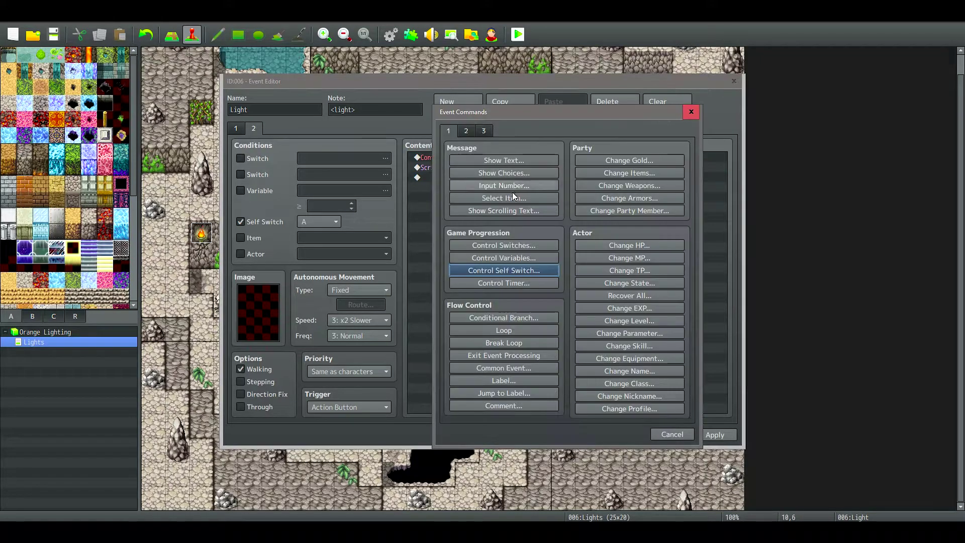
left_click(692, 112)
key("space")
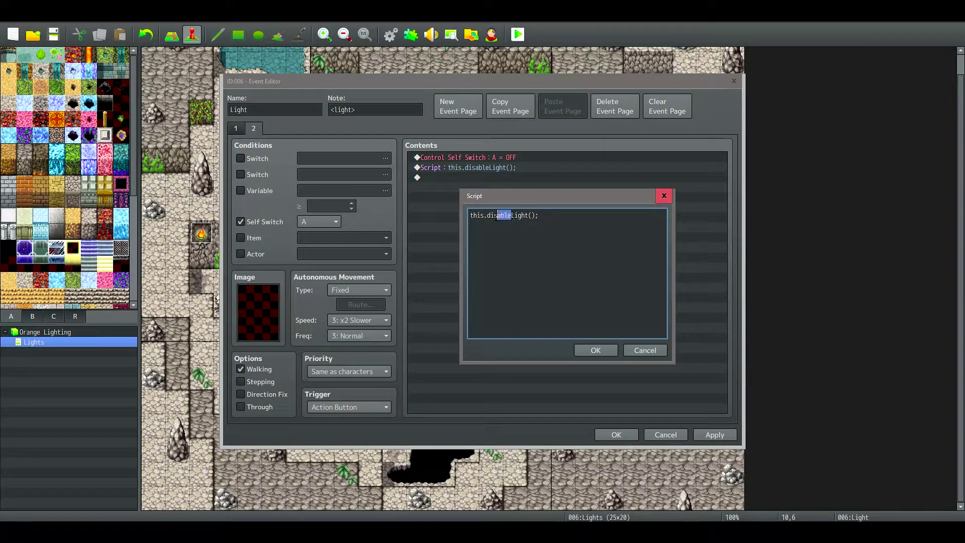
type("ena")
left_click(595, 350)
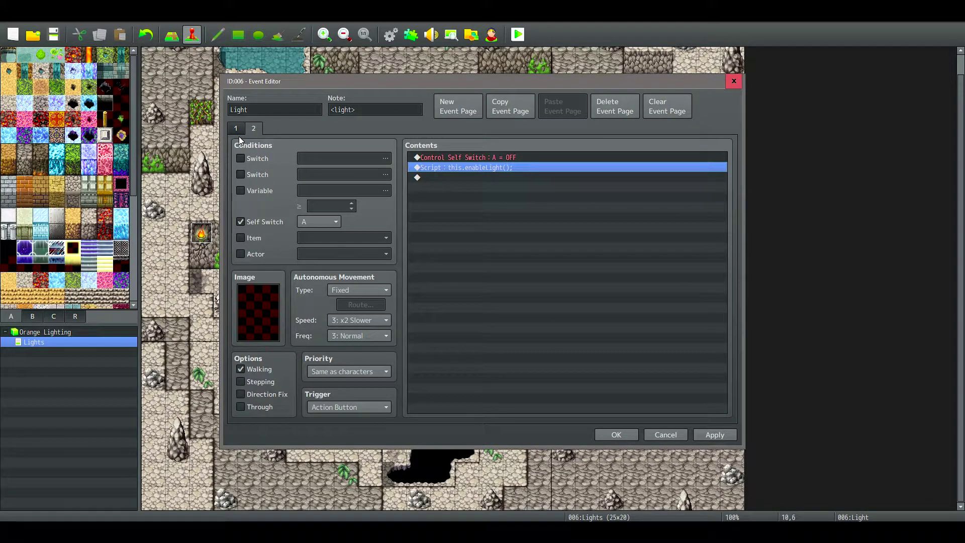
Step: Add <light_radius:100> after <light> in the torch event's note and start a playtest, saving the changes
left_click(235, 129)
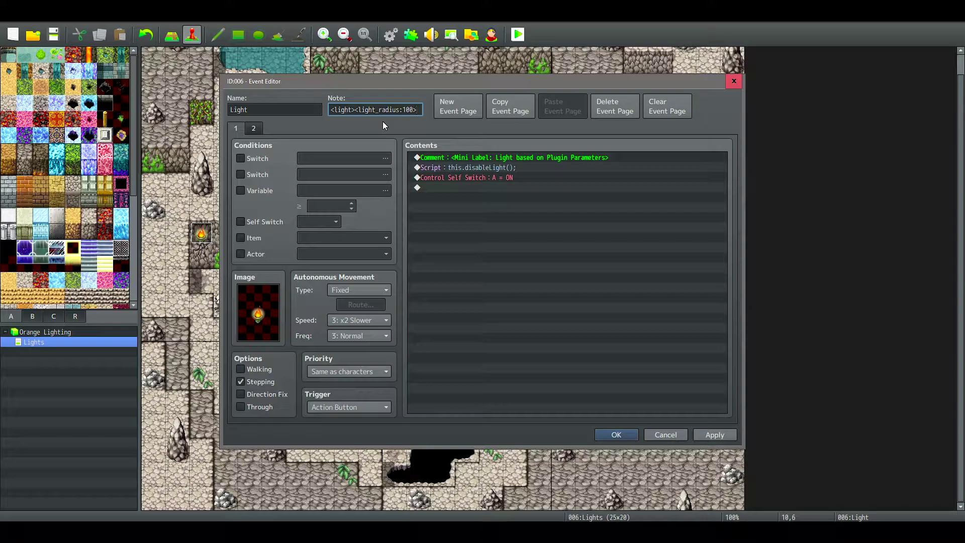
left_click(620, 435)
left_click(517, 35)
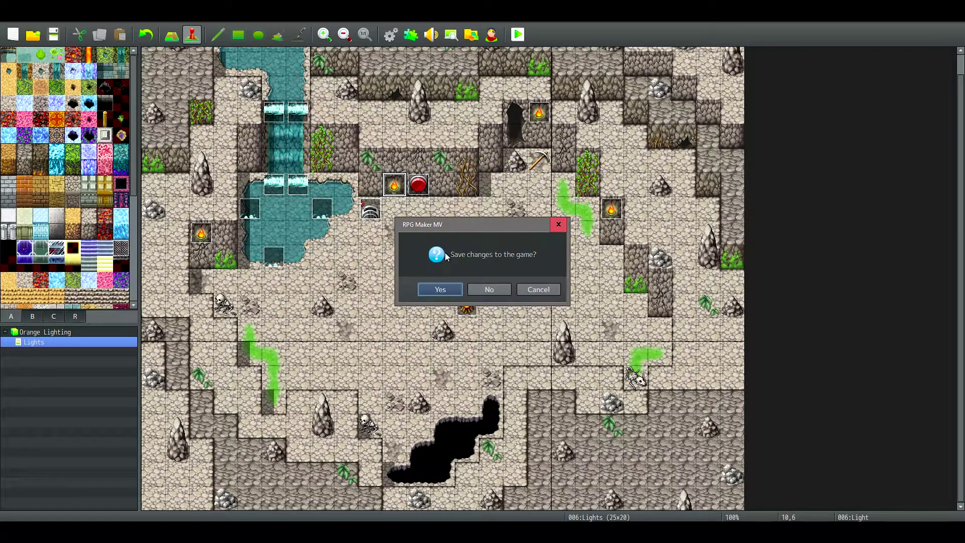
left_click(439, 290)
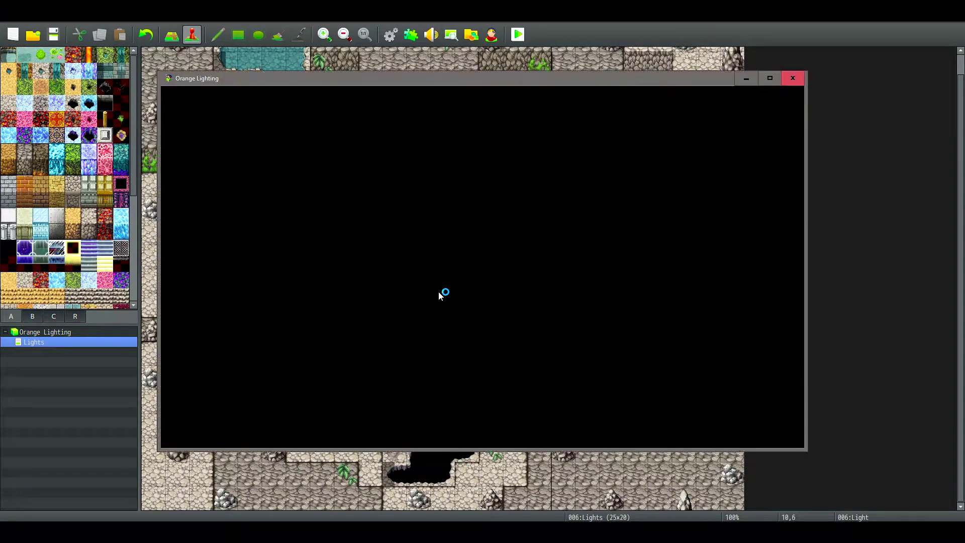
Step: Interact with the red Mask Opacity button and choose the mask opacity option that darkens the cave
key("Up")
key("Return")
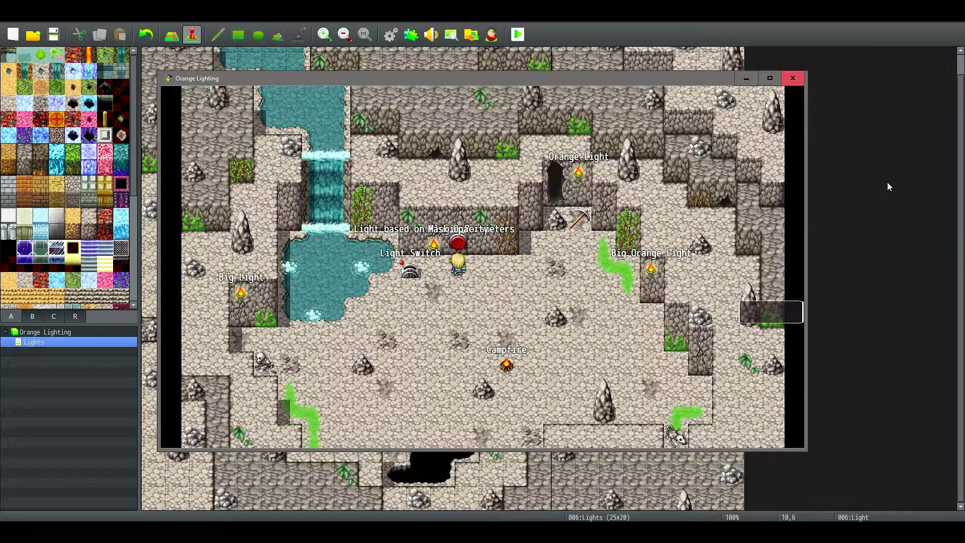
key("Down")
key("Return")
Step: Walk to the Light based on Plugin Parameters torch, toggle it, and check its light from farther down the cave
key("Left")
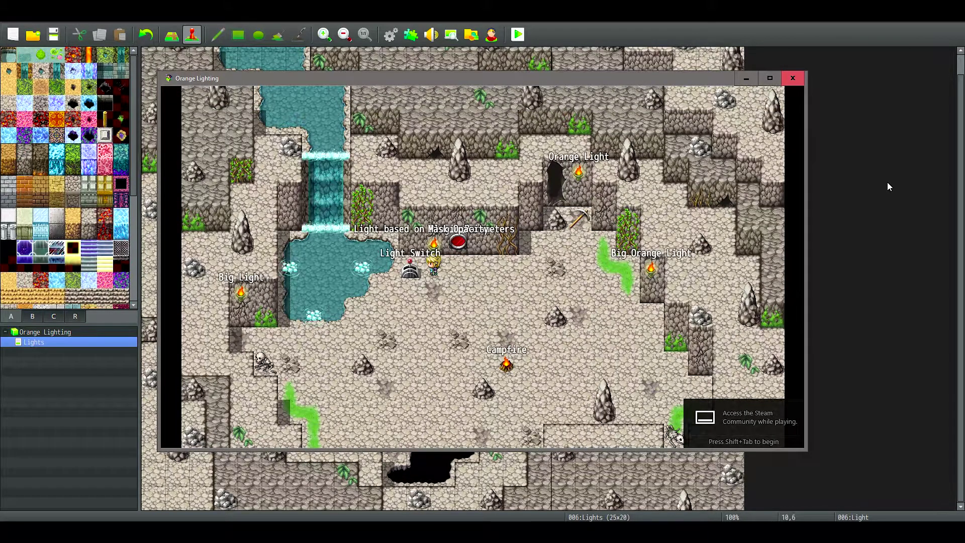
key("Down")
key("Up")
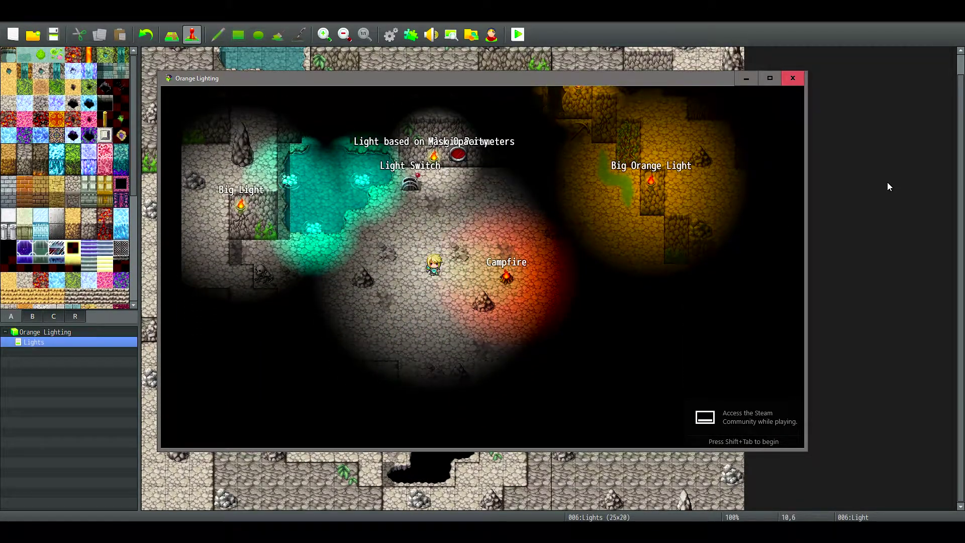
key("Down")
key("Up")
key("Down")
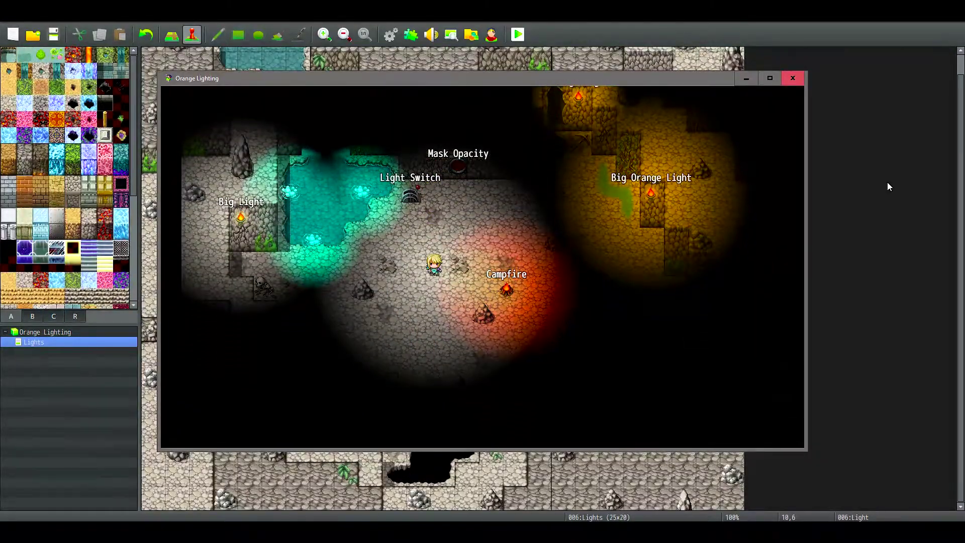
key("Up")
key("Down")
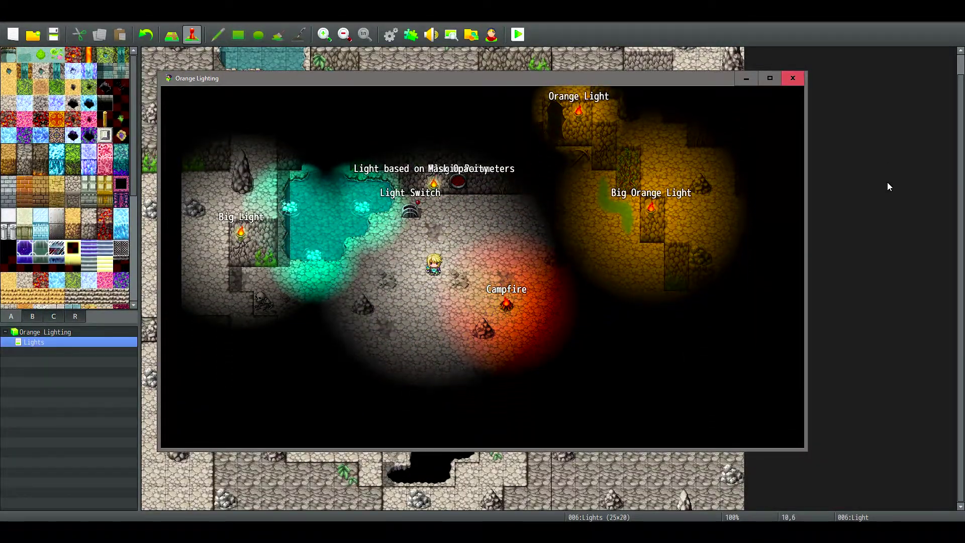
Step: Return to the torch and toggle it repeatedly, stepping away each time to compare the lighting
key("Up")
key("Down")
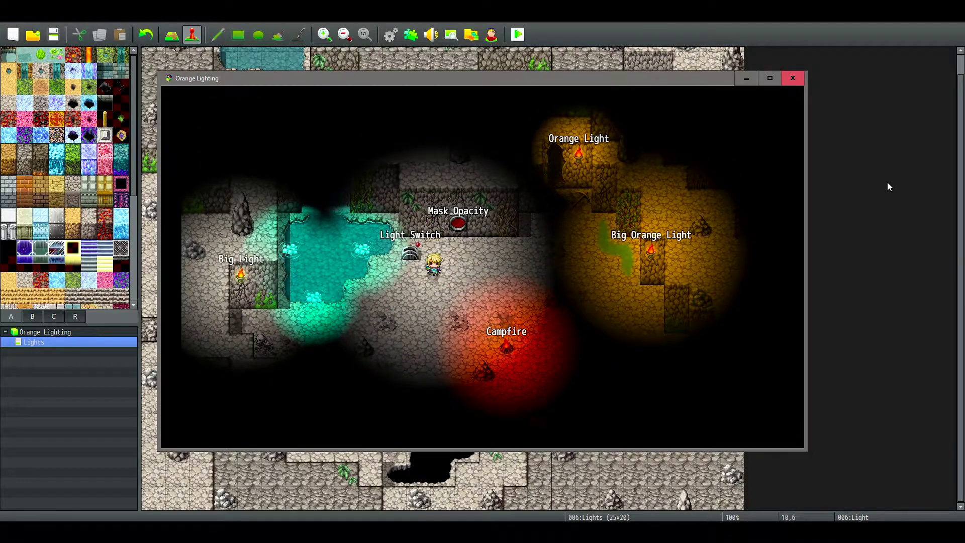
key("Up")
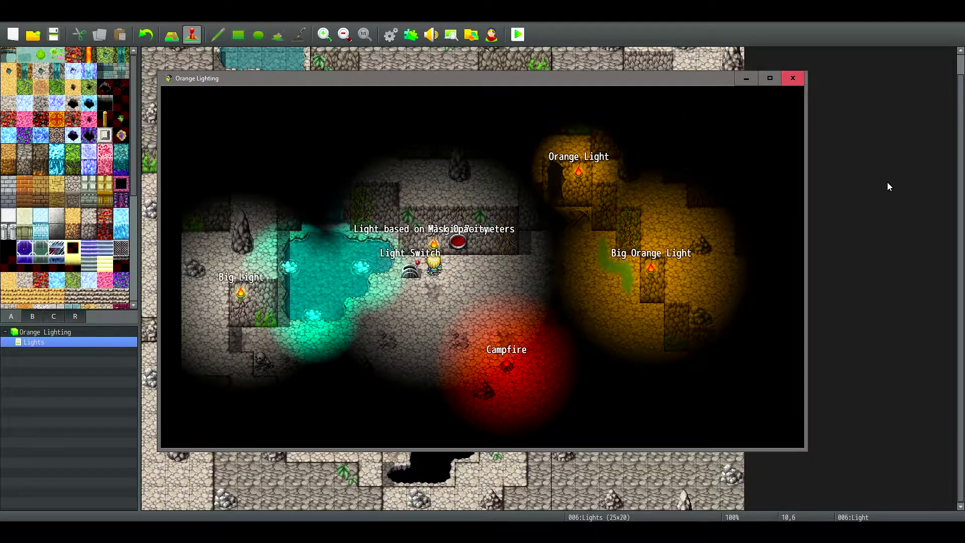
key("Down")
key("Up")
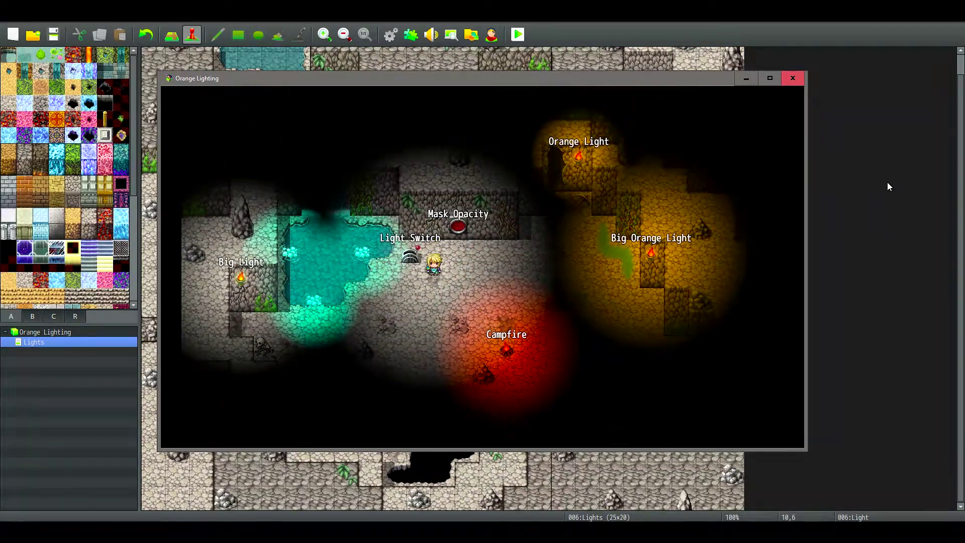
key("Down")
Step: Close the playtest and review the torch event's notetags and page 1 commands
left_click(792, 79)
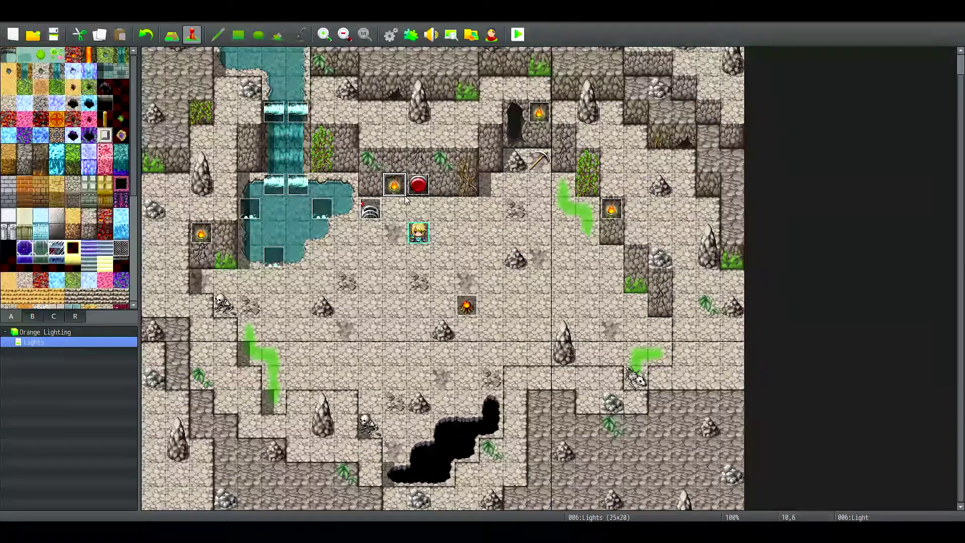
double_click(402, 184)
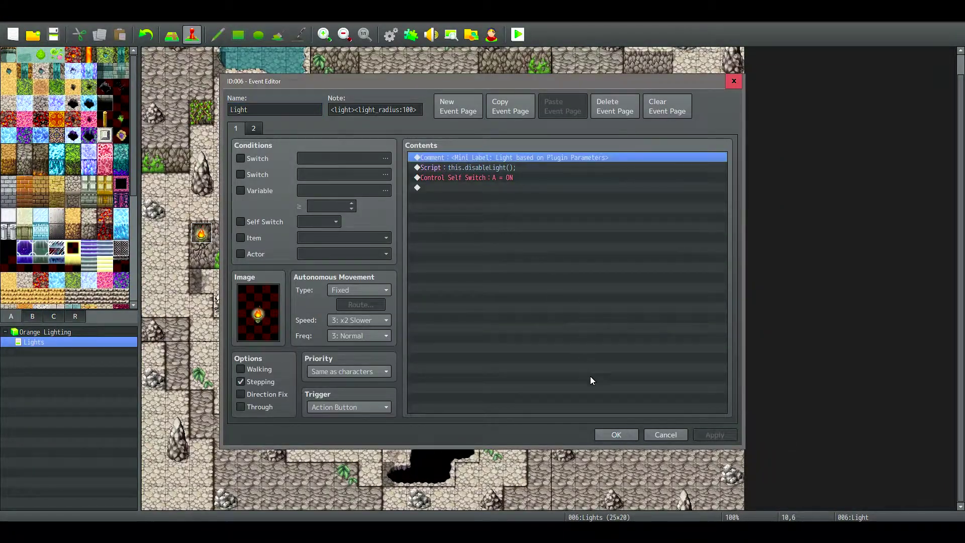
left_click(623, 437)
Step: Review the parameters of the OrangeLighting and OrangeLightingPlayerLight plugins in the plugin manager
left_click(411, 34)
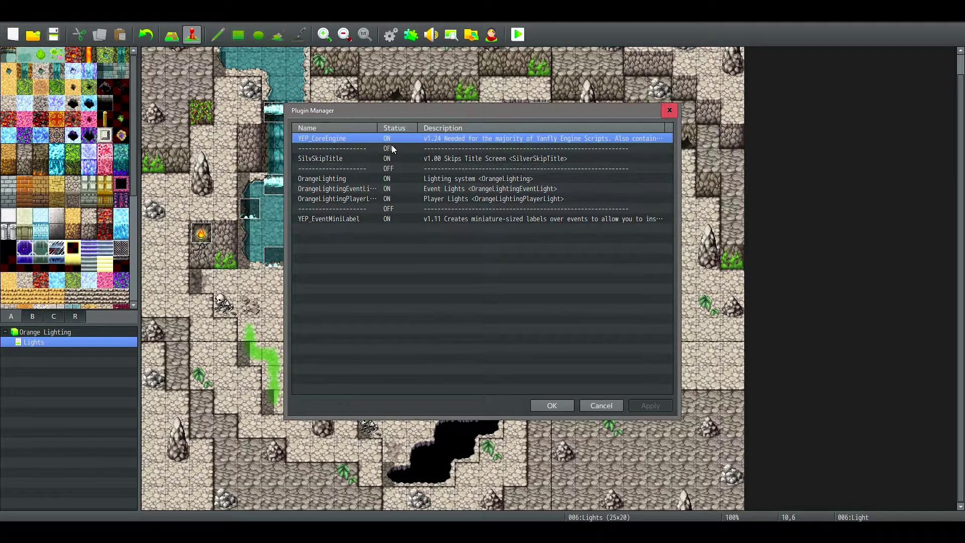
double_click(357, 179)
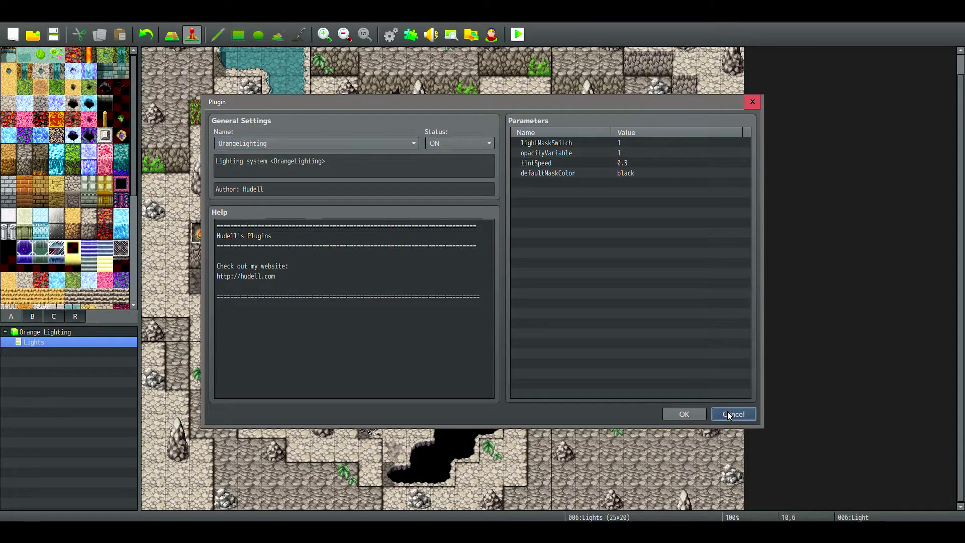
left_click(728, 413)
double_click(420, 189)
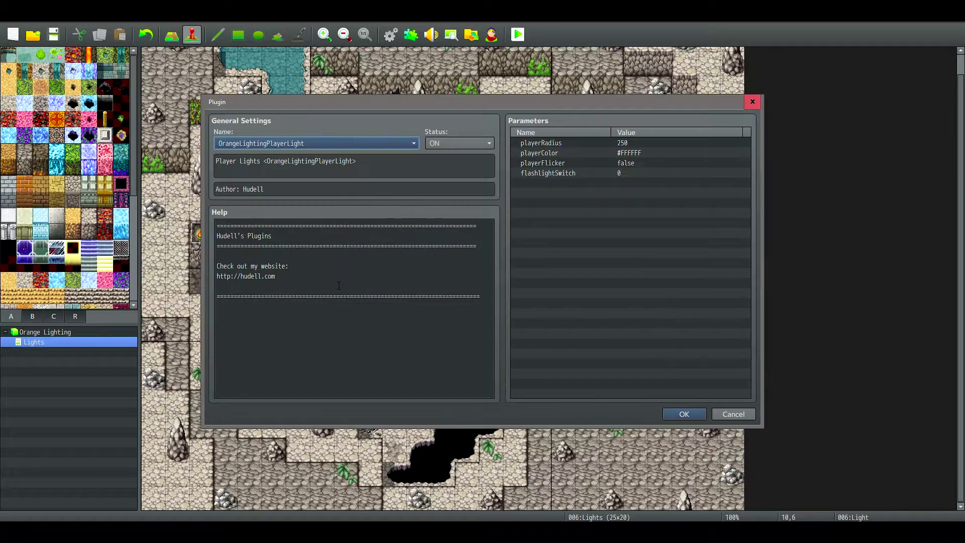
left_click(703, 413)
Step: Read the flashlight script call descriptions in the OrangeLightingEventLight plugin's help
double_click(366, 198)
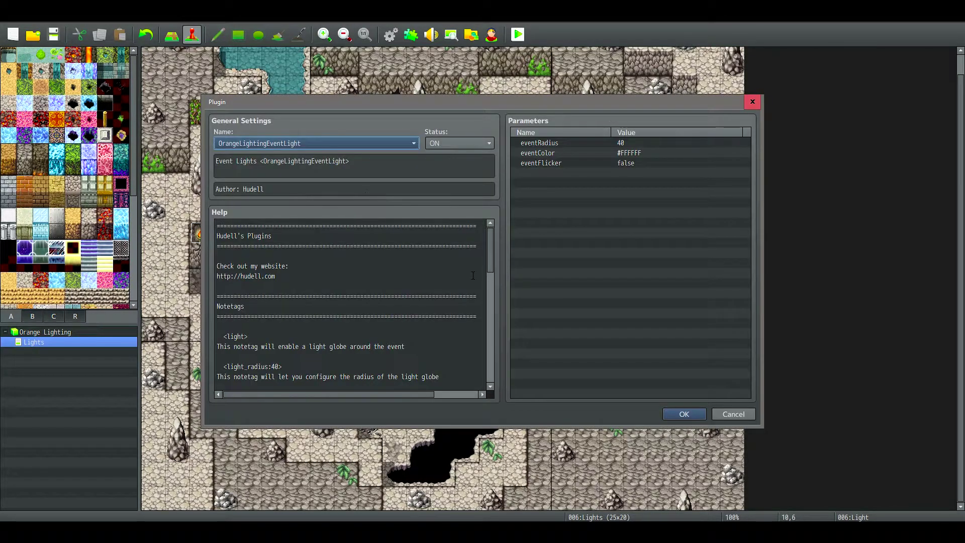
scroll(485, 298, "down", 4)
left_click_drag(485, 296, 473, 353)
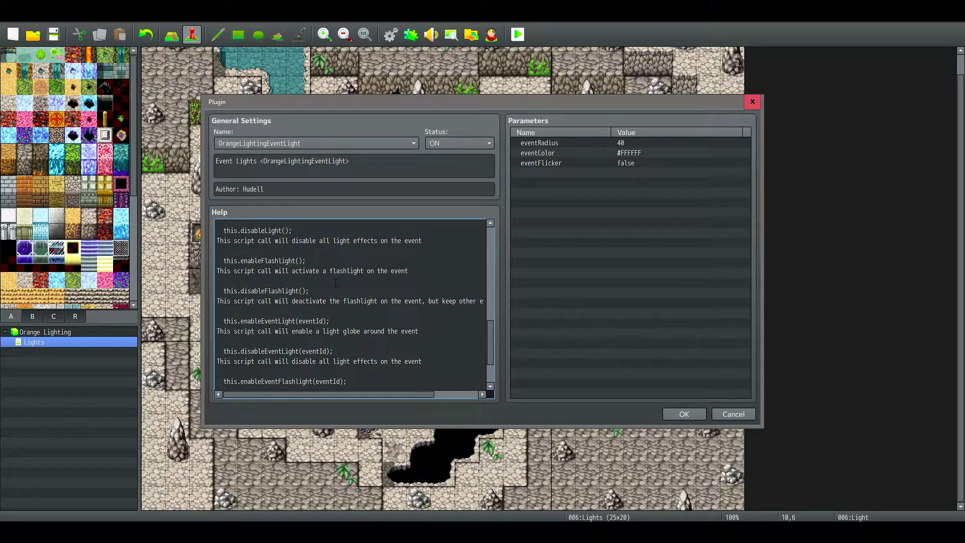
left_click_drag(323, 269, 410, 270)
left_click_drag(374, 300, 505, 321)
left_click_drag(442, 300, 508, 308)
left_click(388, 298)
Step: Copy this.enableFlashlight(); from the plugin help and close the plugin manager
left_click_drag(306, 260, 203, 263)
key("ctrl+c")
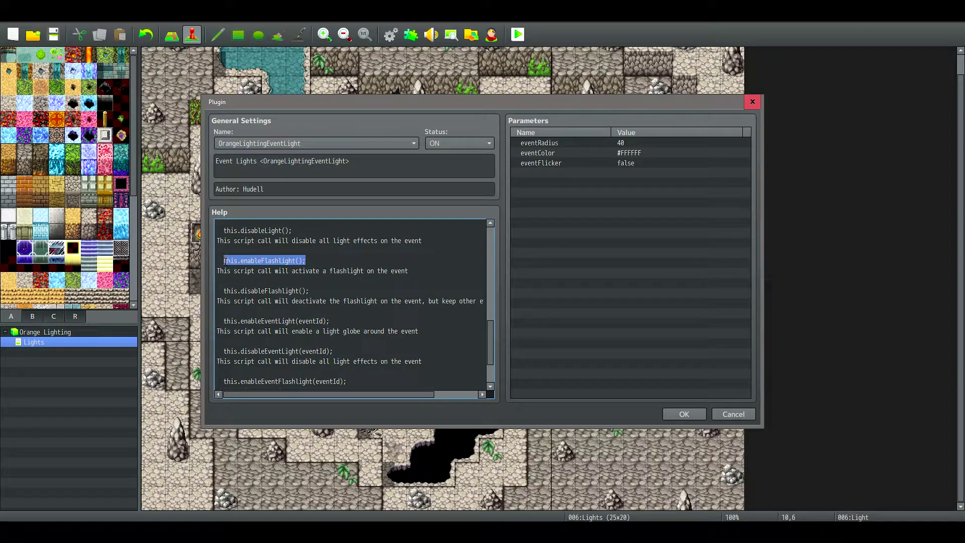
left_click(698, 413)
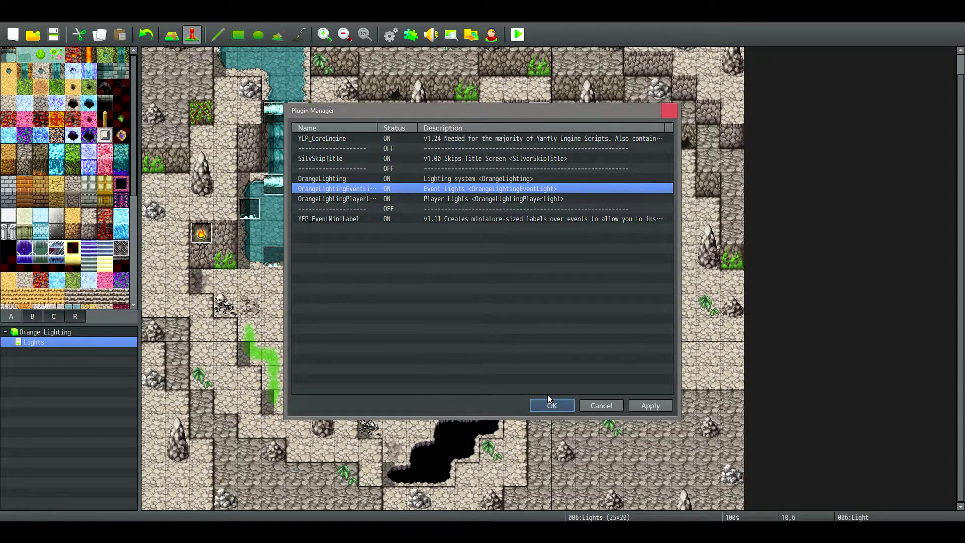
left_click(546, 403)
Step: Create a new event at map tile 13,7 and give it the purple-haired character image from Actor2
right_click(469, 209)
left_click(526, 227)
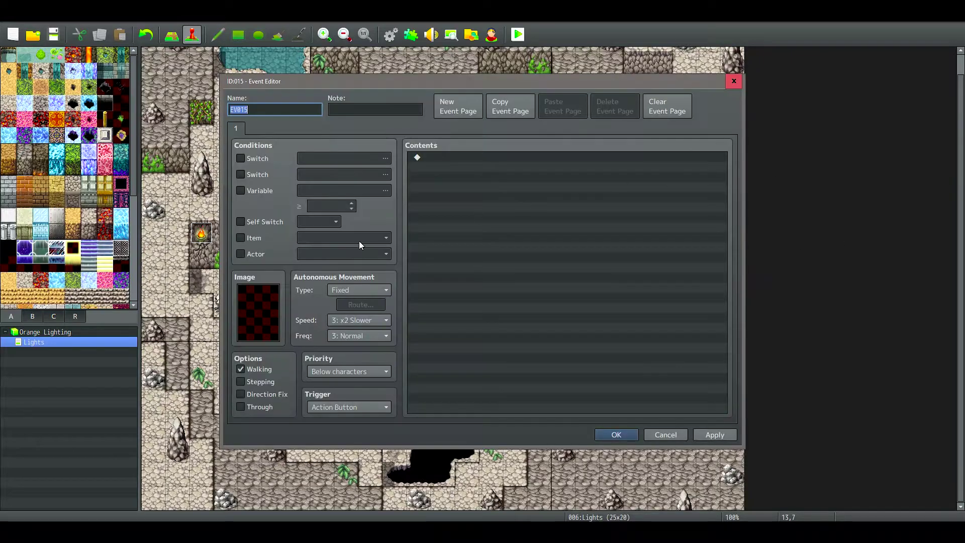
double_click(244, 316)
left_click(366, 185)
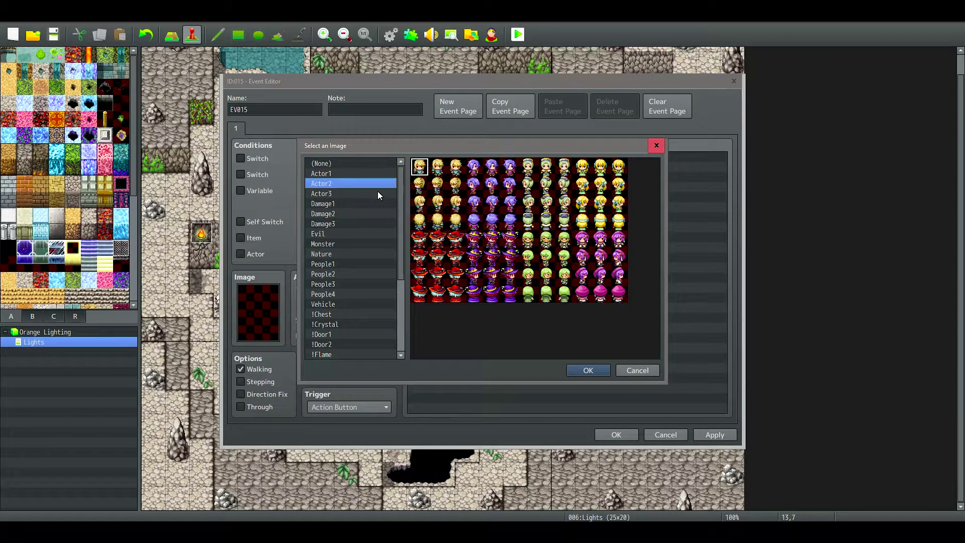
double_click(474, 188)
Step: Browse the character sheets and change the new event's image to the front-facing, grey-haired dark figure from the Evil sheet
double_click(259, 309)
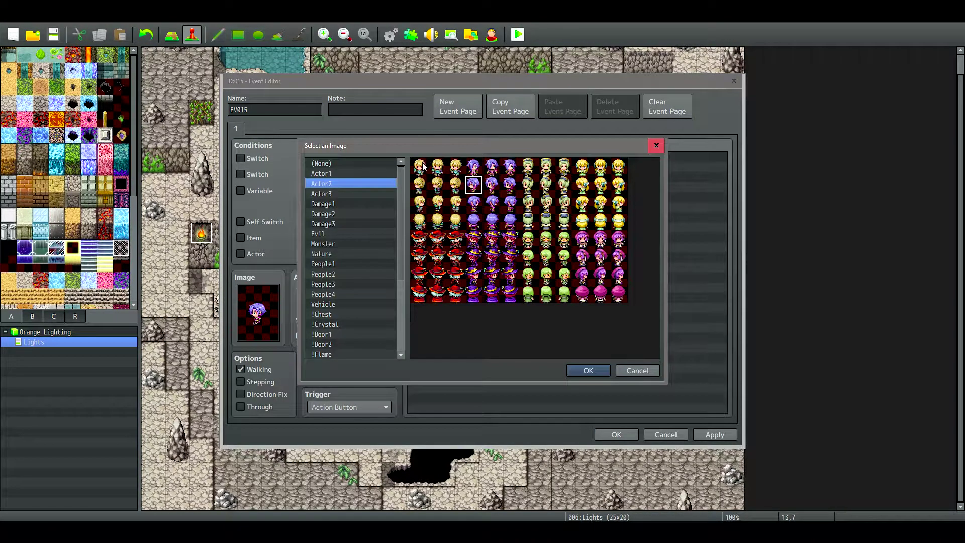
left_click(338, 253)
left_click(332, 304)
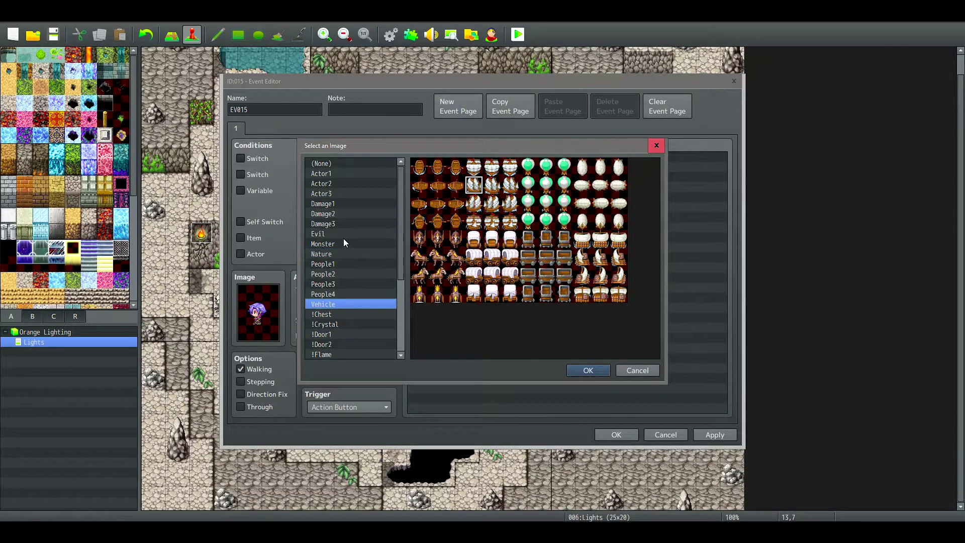
left_click(343, 234)
left_click(357, 244)
left_click(341, 284)
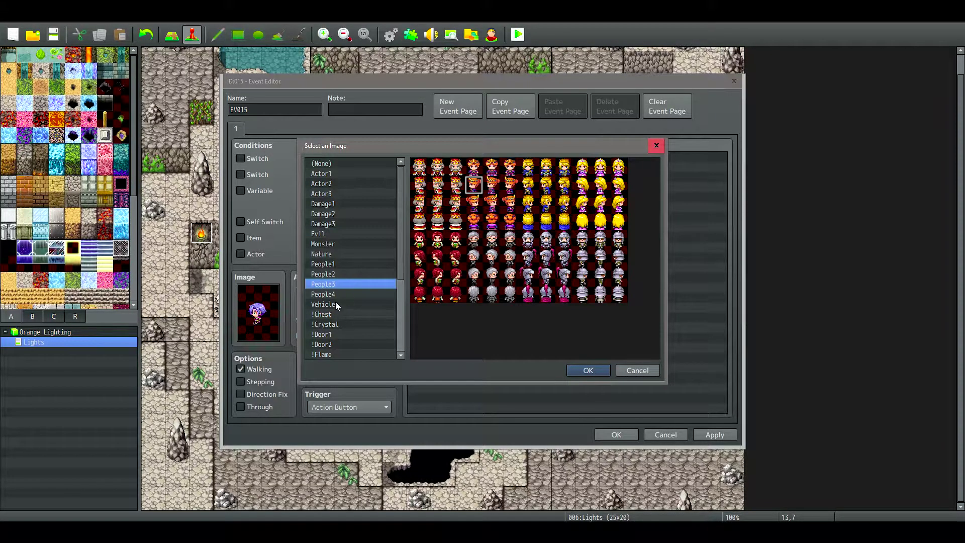
scroll(348, 330, "down", 3)
scroll(349, 330, "up", 2)
left_click(334, 294)
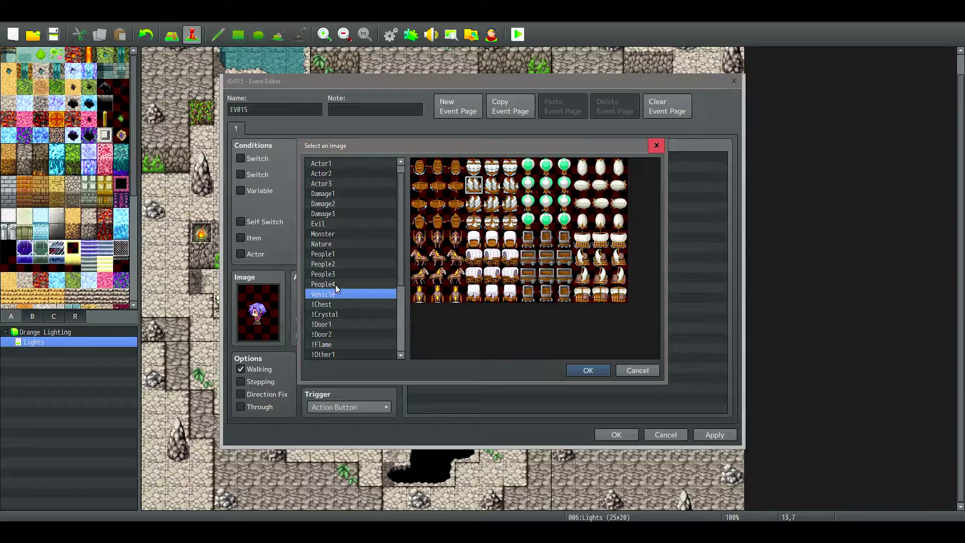
left_click(342, 234)
left_click(379, 224)
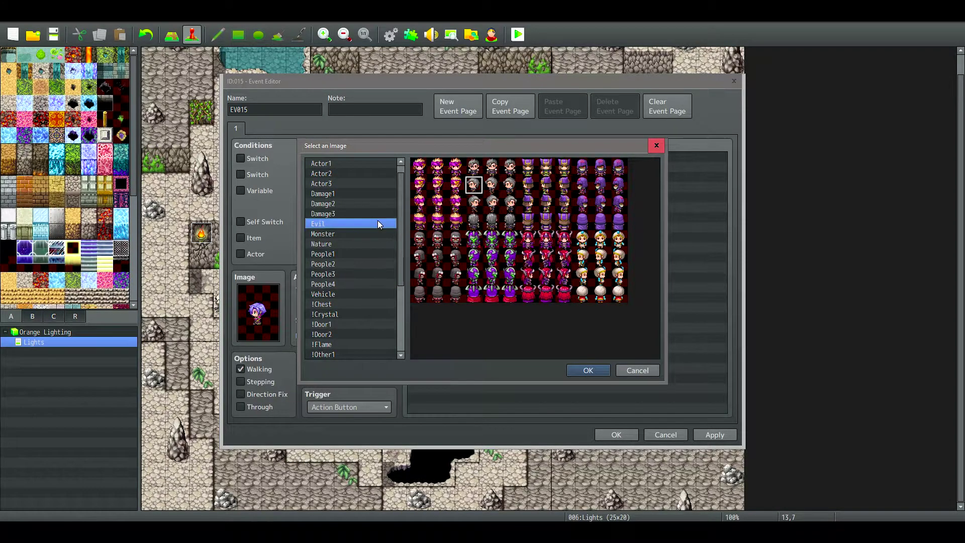
double_click(437, 240)
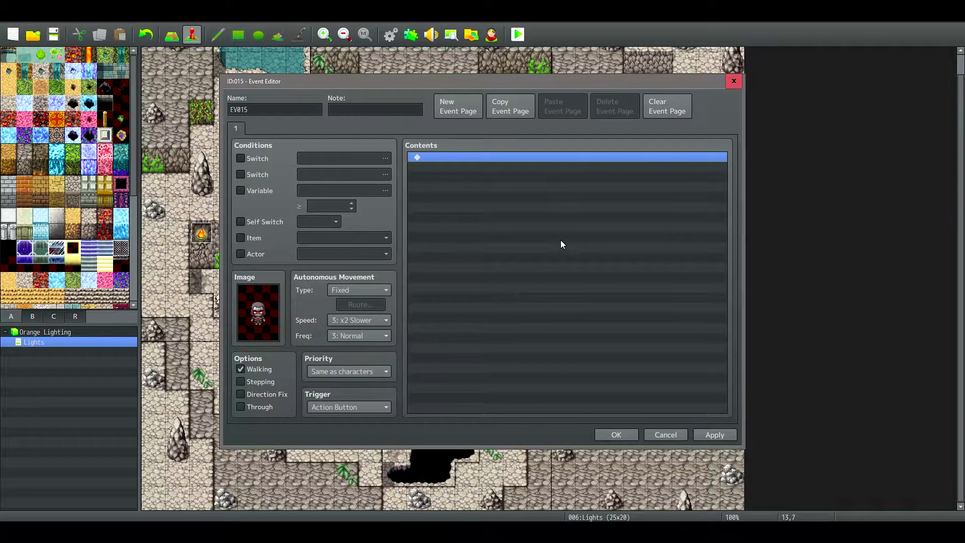
Step: Add a Script command containing this.enableFlashlight(); to the new character event
right_click(559, 240)
left_click(596, 247)
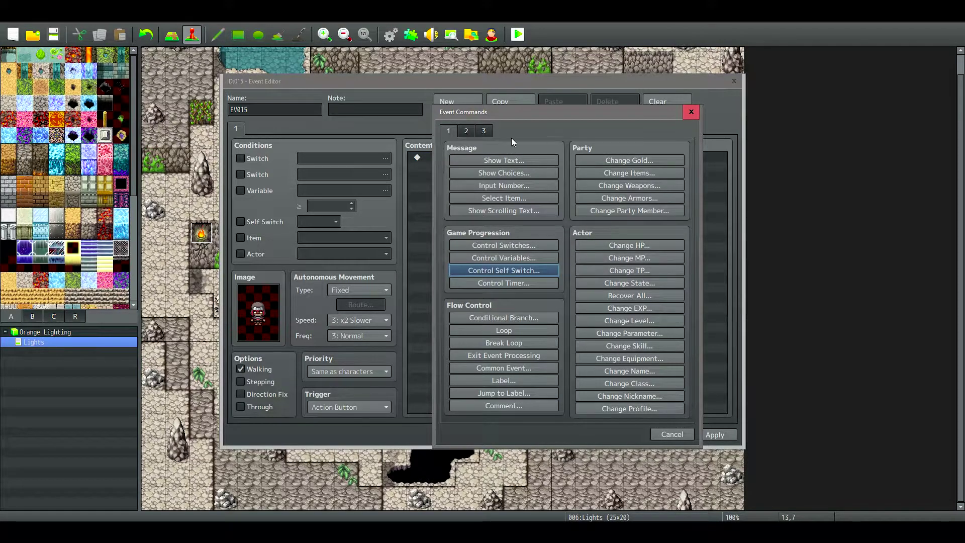
left_click(484, 131)
left_click(662, 396)
key("ctrl+v")
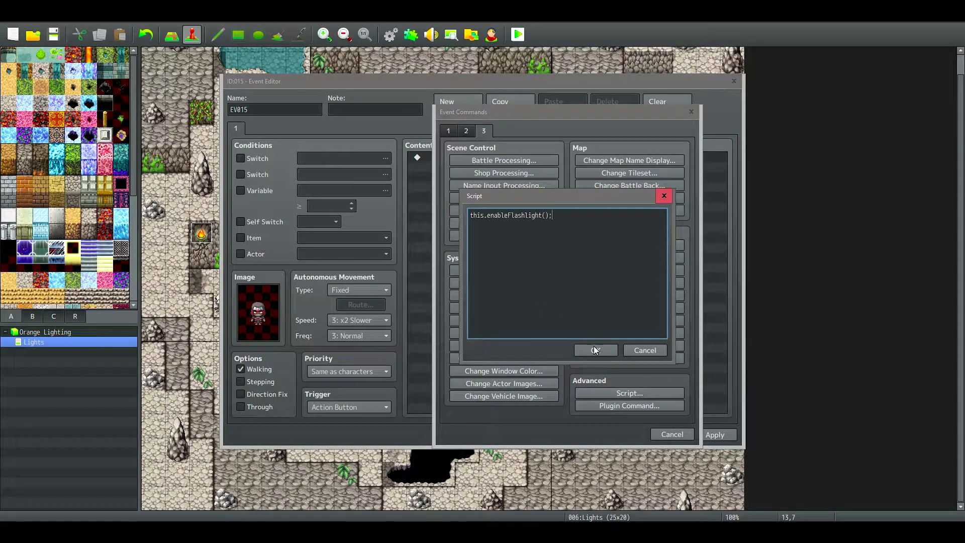
left_click(595, 350)
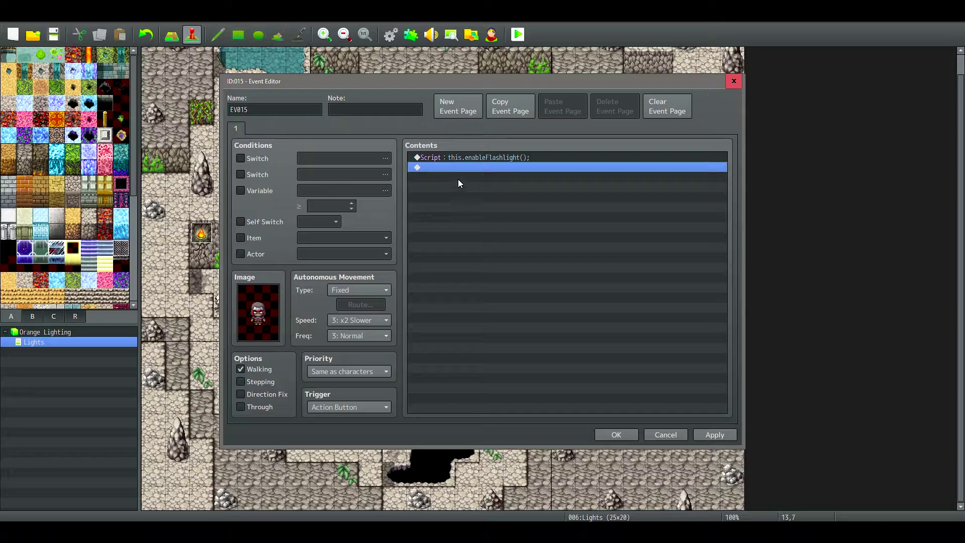
Step: Add a Control Self Switch command that sets self switch A to ON below the script call
right_click(451, 168)
left_click(487, 173)
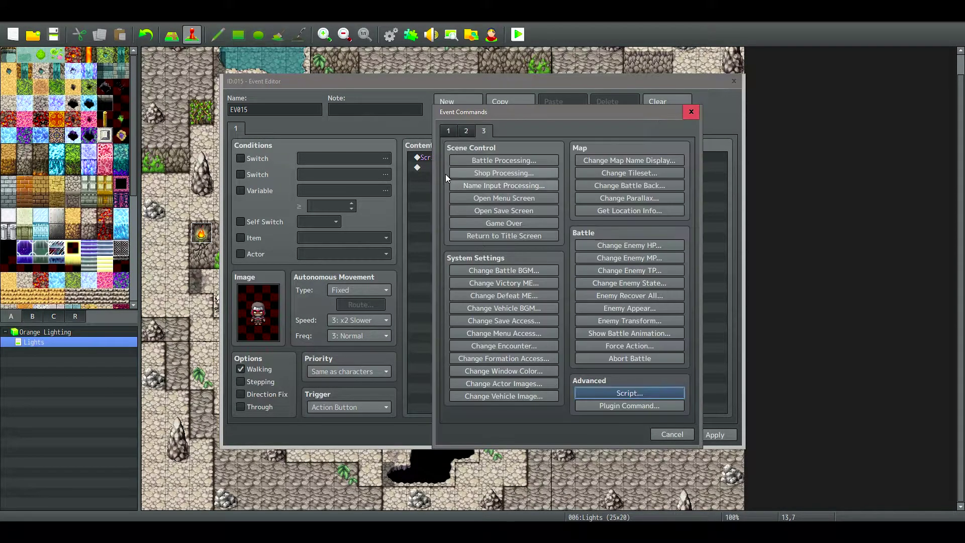
left_click(504, 270)
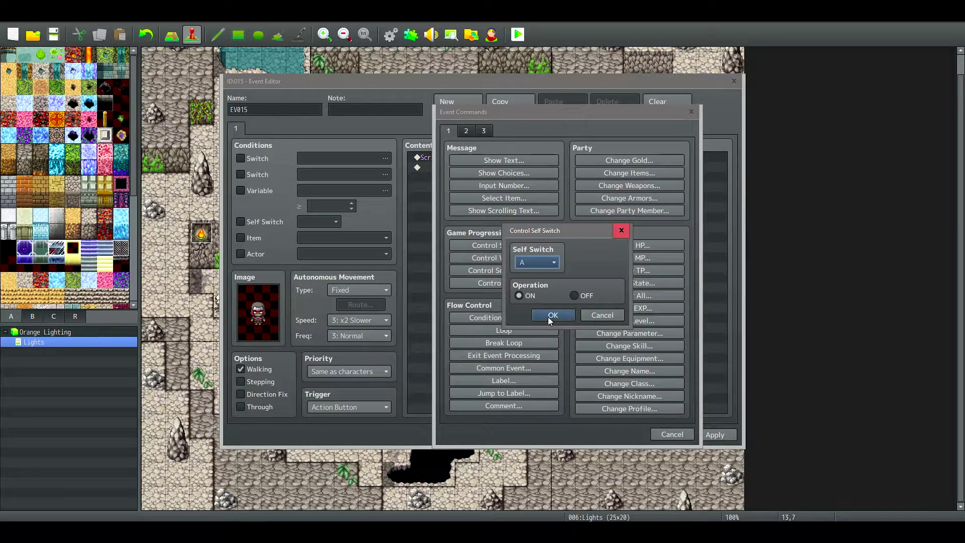
left_click(548, 317)
left_click(258, 220)
left_click(257, 219)
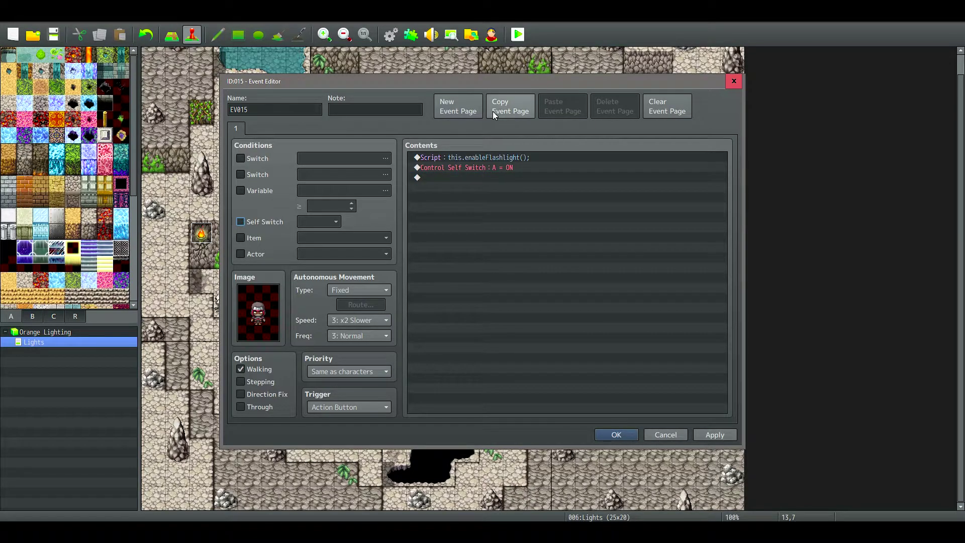
Step: Add a second event page with the same grey-haired Evil character image and self switch A as its condition
left_click(458, 106)
double_click(266, 306)
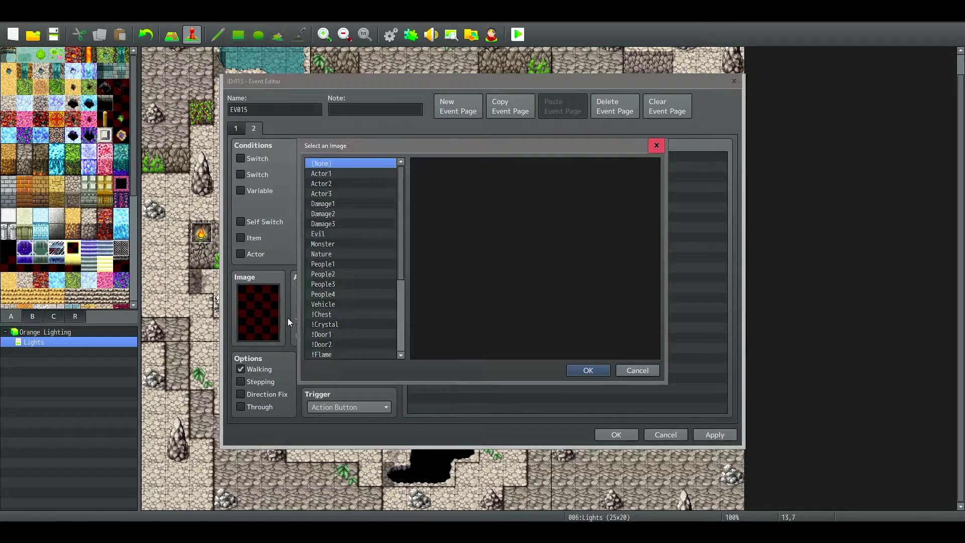
left_click(323, 234)
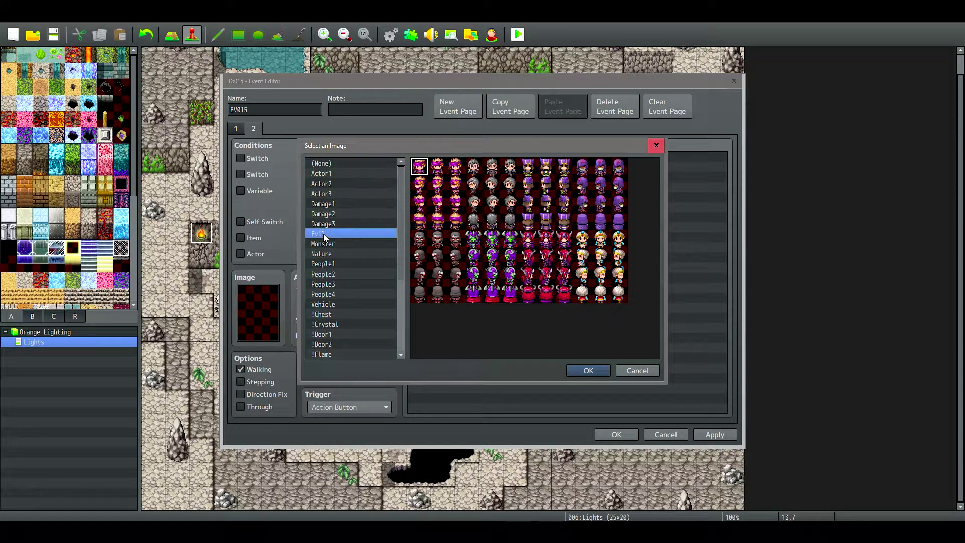
double_click(440, 240)
left_click(240, 221)
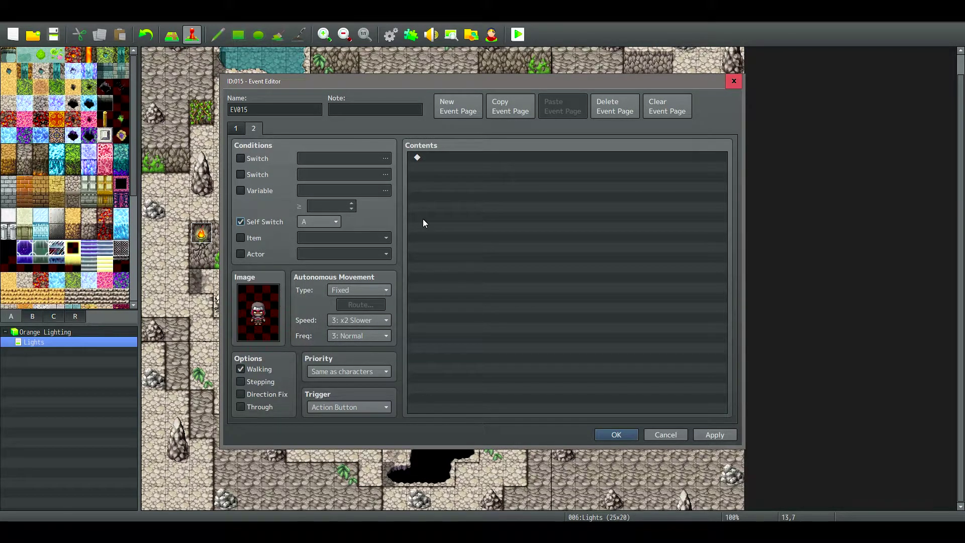
Step: Copy both commands from page 1 to page 2 and set page 2's self switch A command to OFF
double_click(423, 217)
left_click(690, 111)
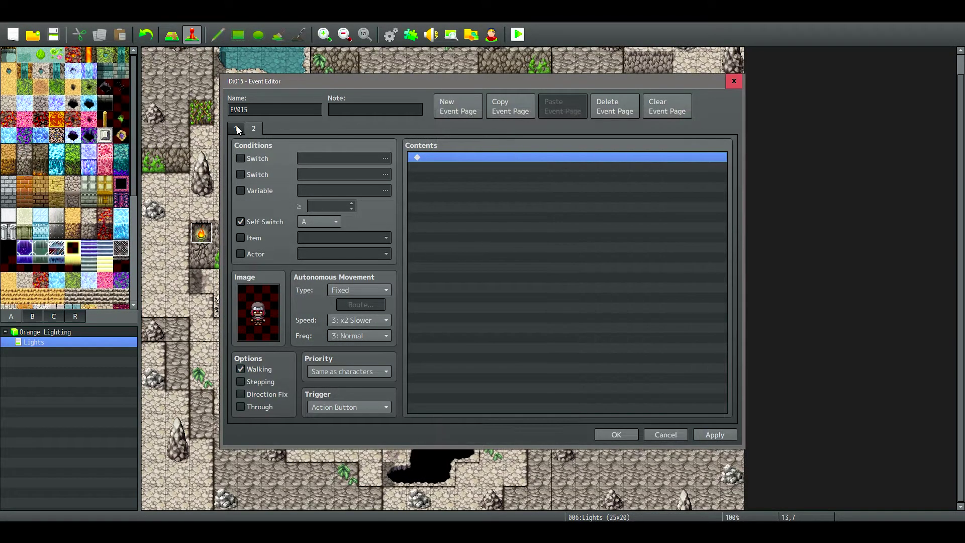
left_click(236, 128)
left_click(509, 168, "shift")
left_click(253, 128)
key("ctrl+v")
double_click(496, 167)
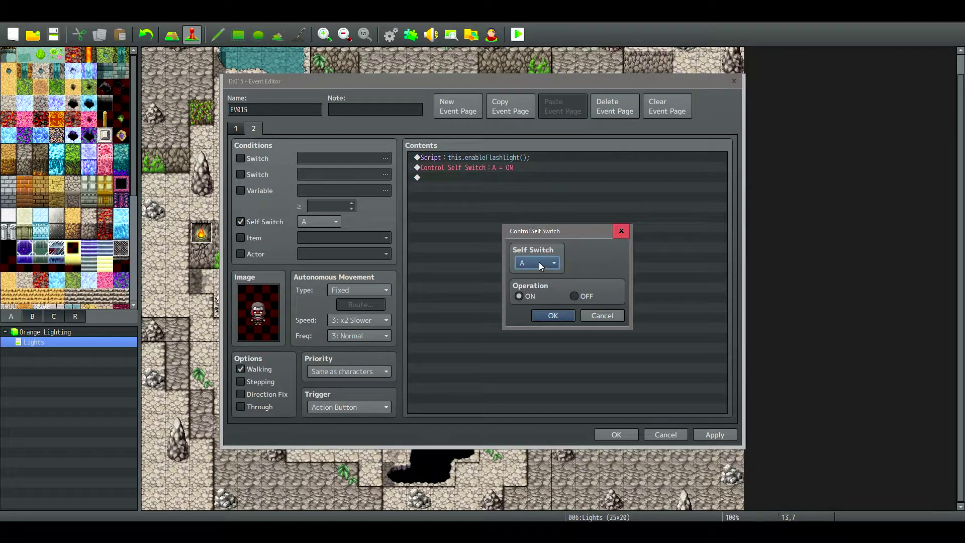
left_click(571, 314)
Step: Change page 2's script call to this.disableFlashlight(); and accept the event
double_click(489, 158)
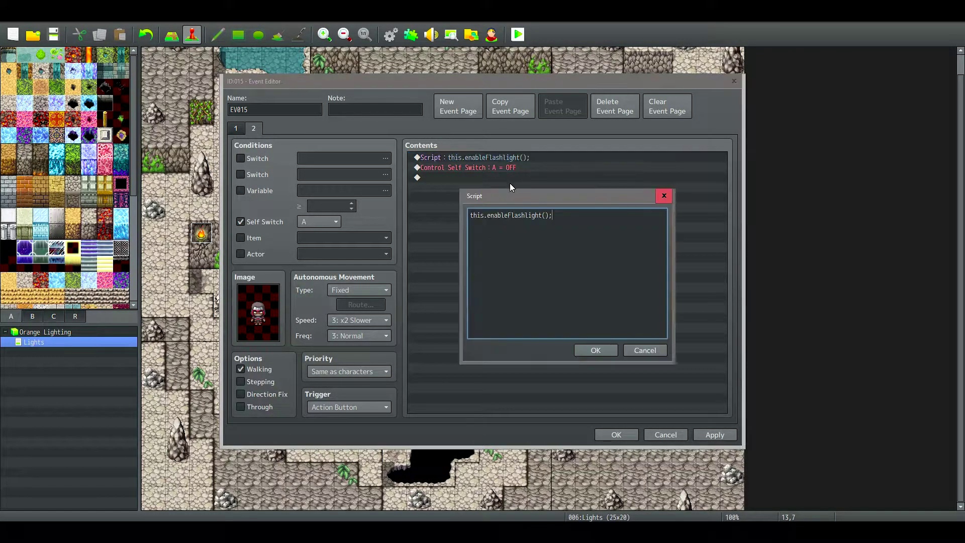
double_click(504, 213)
left_click(505, 216)
type("disable")
left_click(596, 351)
left_click(615, 434)
Step: Save the project changes, start a playtest and set the mask opacity to 255 at the red button
left_click(517, 35)
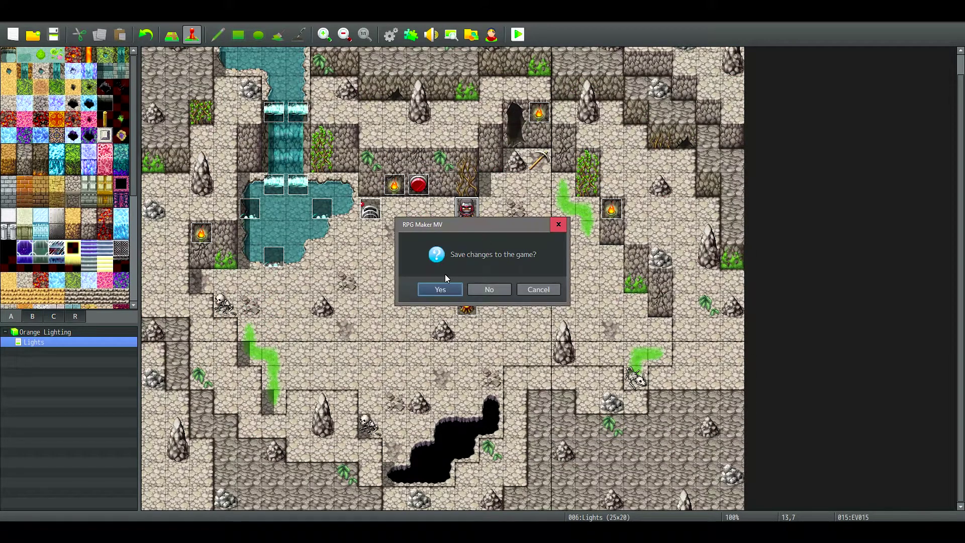
left_click(441, 287)
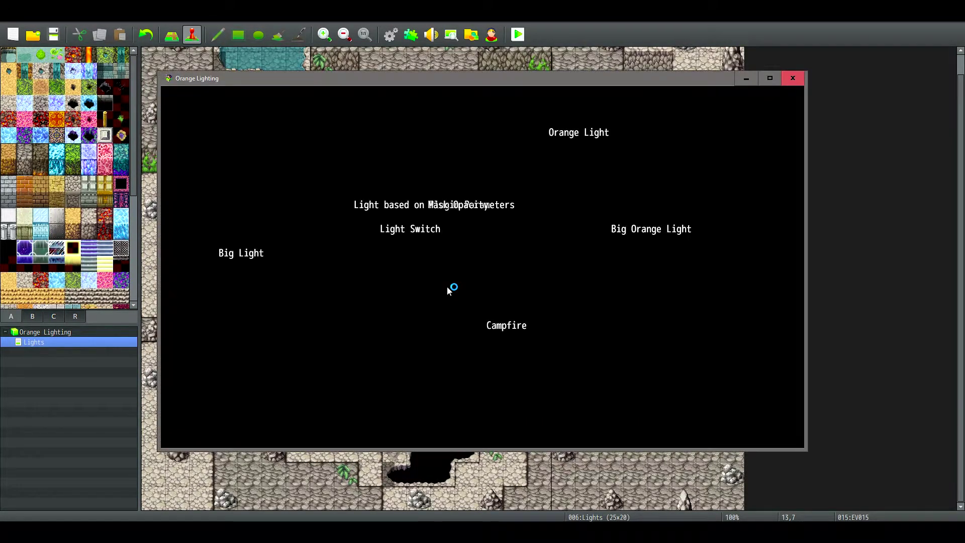
key("Down")
key("Down")
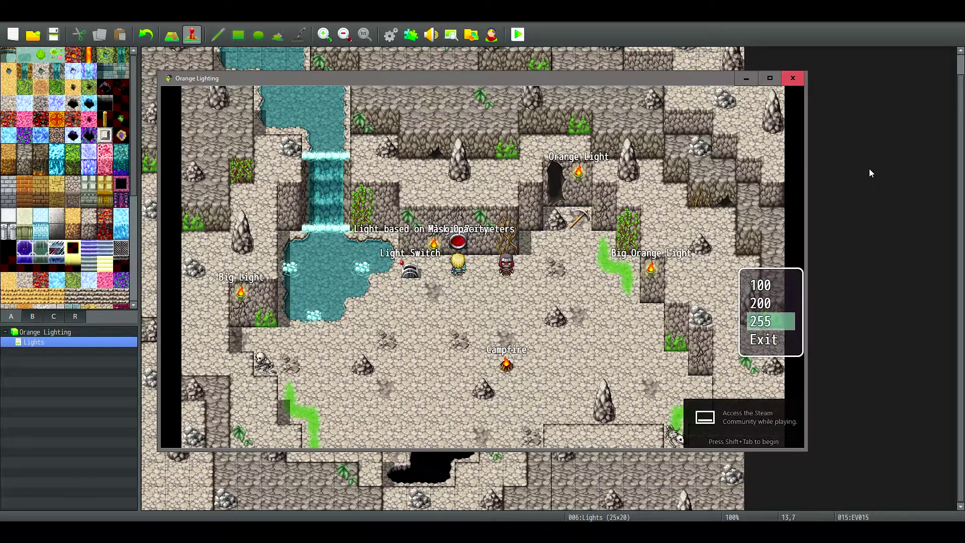
key("Return")
Step: Talk to the dark character in the playtest to turn on its flashlight, and walk around below it
key("Left")
key("Down")
key("Down")
key("Right")
key("Right")
key("Right")
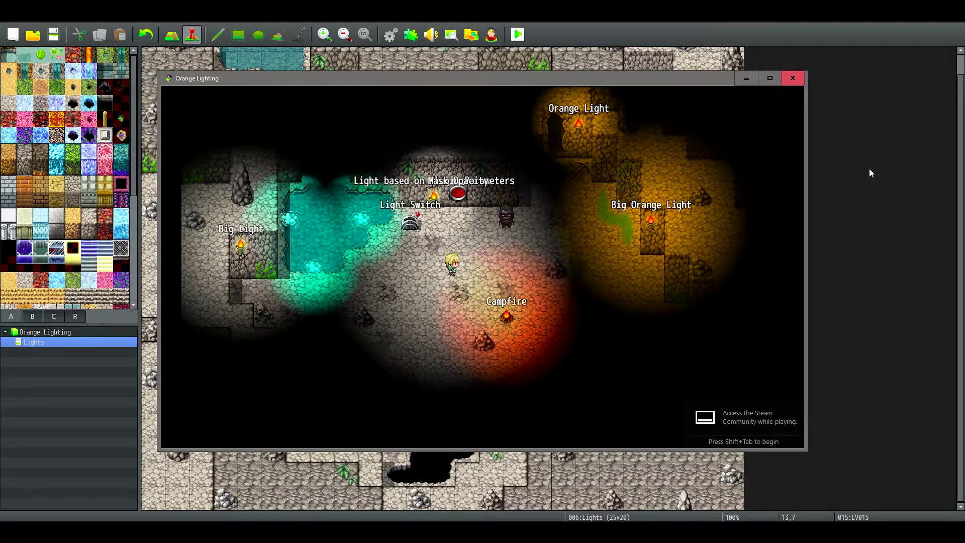
key("Down")
key("Up")
key("Up")
key("Left")
key("Left")
key("Down")
key("Down")
key("Left")
key("Left")
key("Left")
key("Left")
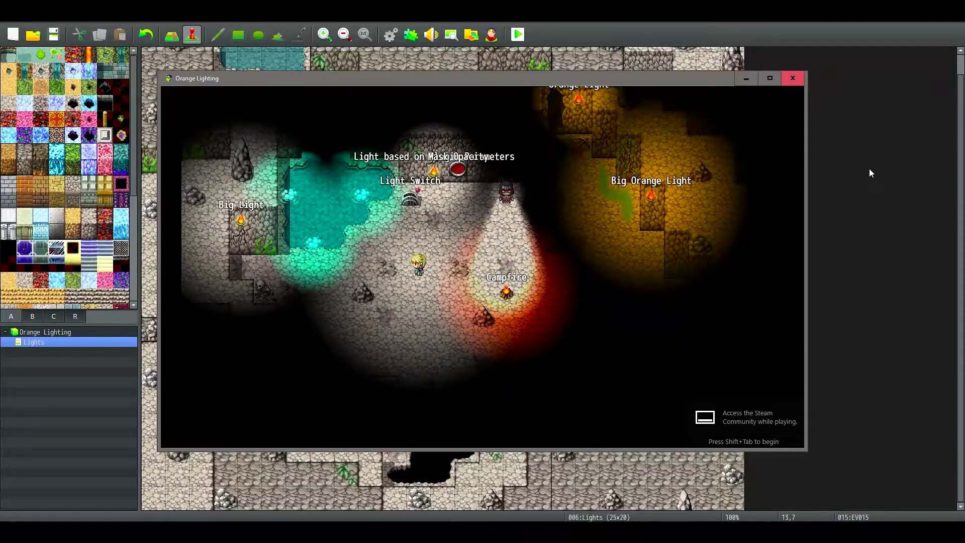
Step: Walk around the flashlight beam and talk to the dark character again to turn its flashlight off
key("Down")
key("Down")
key("Right")
key("Up")
key("Up")
key("Up")
key("Up")
key("Right")
key("Right")
key("Down")
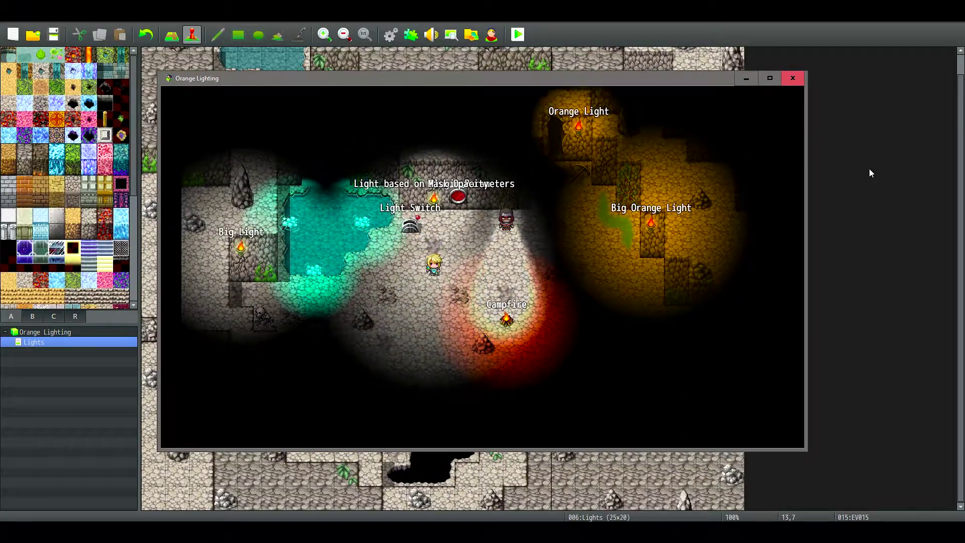
key("Left")
key("Left")
key("Left")
key("Down")
key("Up")
key("Right")
key("Right")
key("Right")
key("Right")
key("Right")
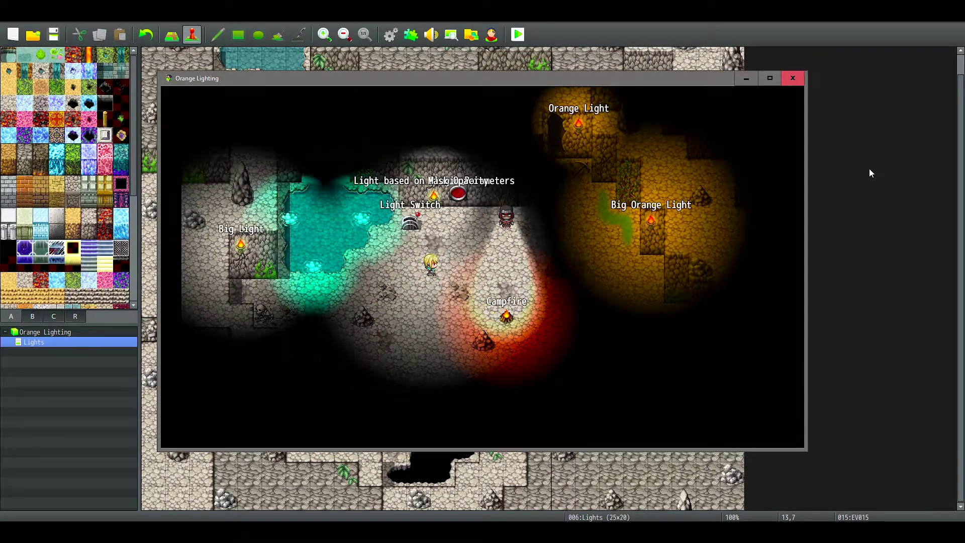
key("Right")
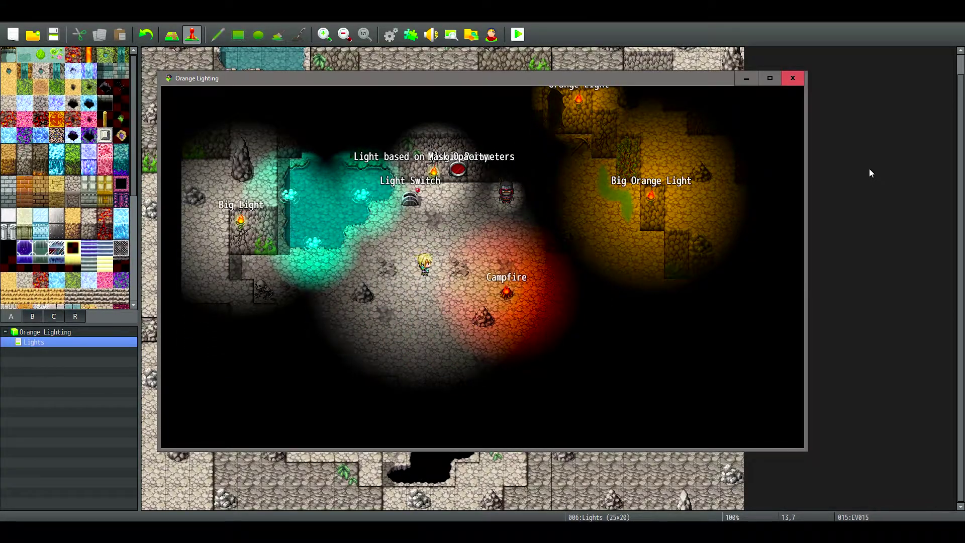
Step: Turn the character's flashlight back on from below, view the beam from around the cave, and close the playtest
key("Up")
key("Up")
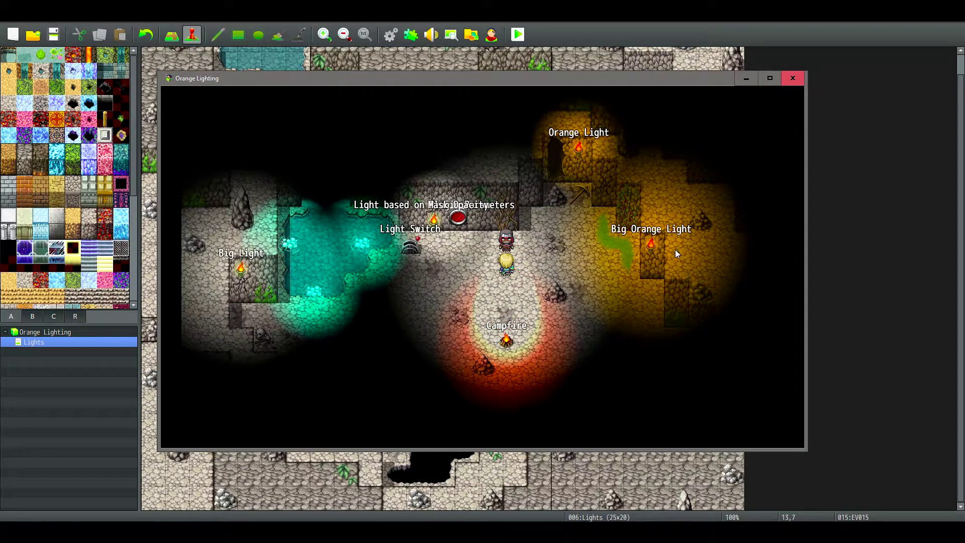
key("Left")
key("Left")
key("Left")
key("Down")
key("Down")
key("Down")
key("Down")
key("Left")
key("Left")
key("Right")
key("Right")
key("Right")
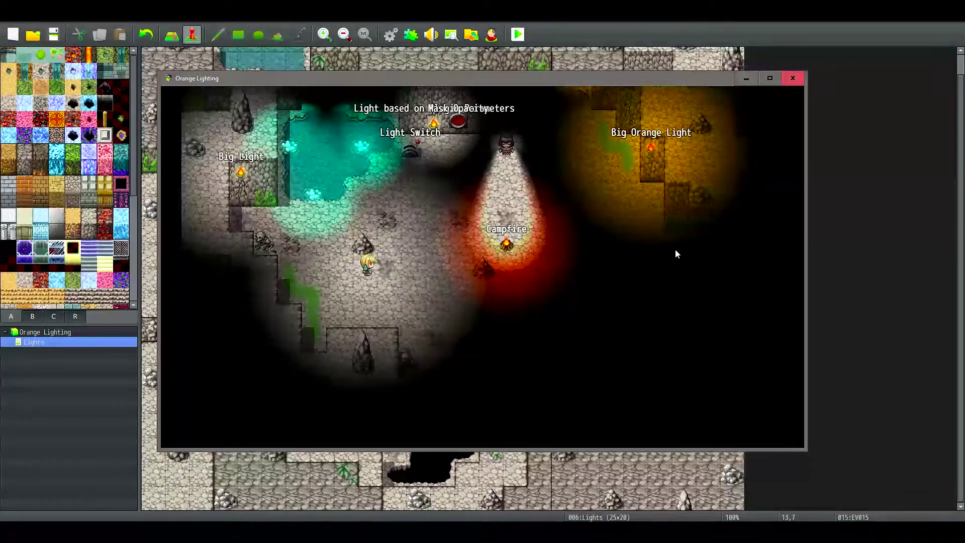
key("Up")
key("Up")
key("Up")
key("Up")
left_click(792, 78)
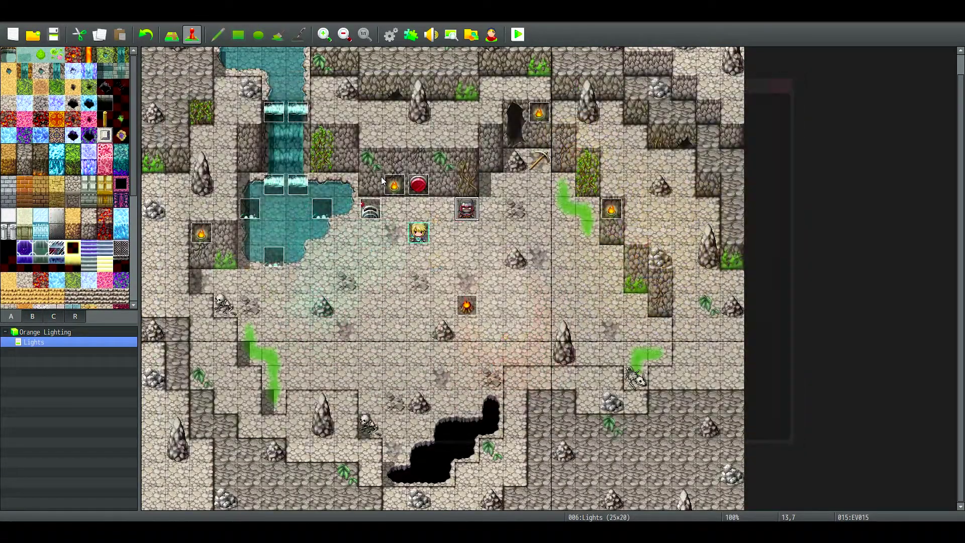
Step: Set the autonomous movement type on page 1 of the dark character's event to Random
double_click(465, 205)
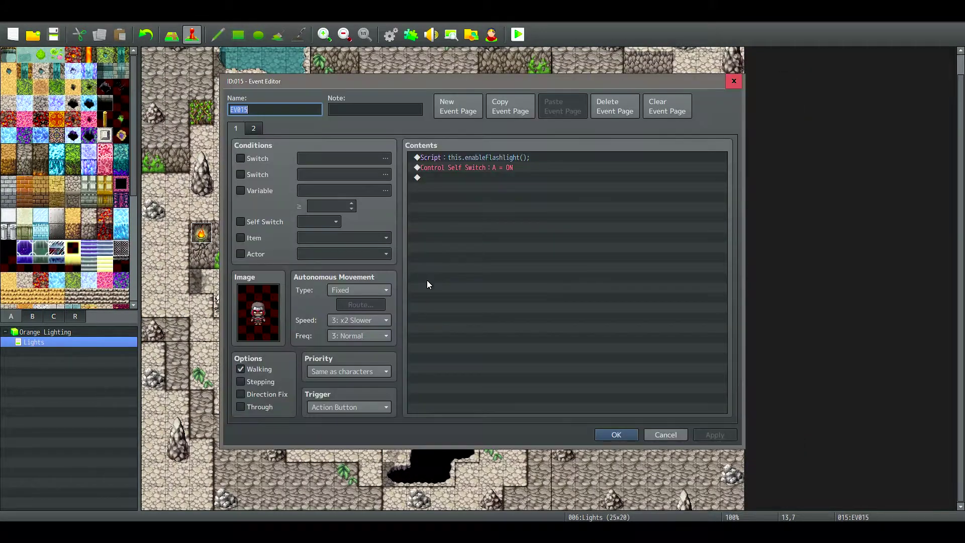
left_click(353, 290)
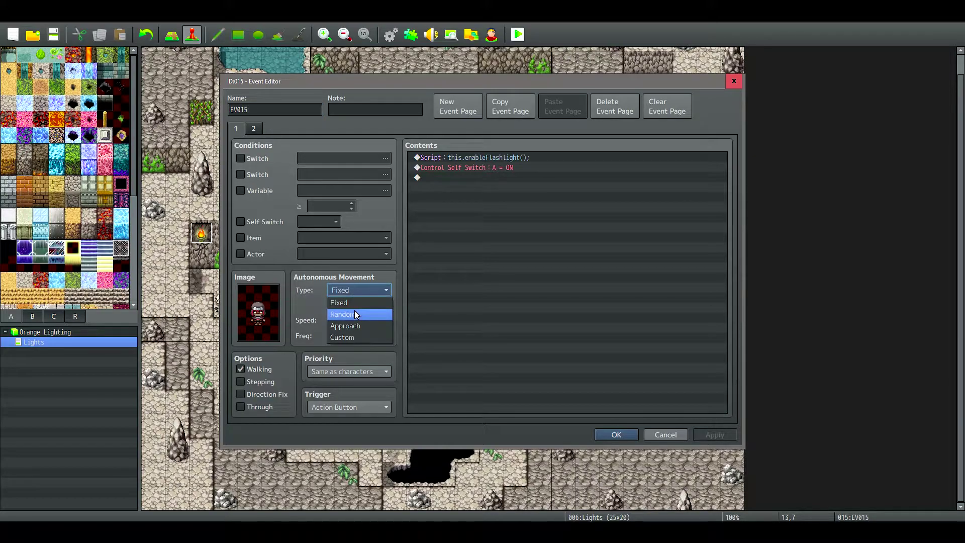
left_click(356, 314)
left_click(363, 294)
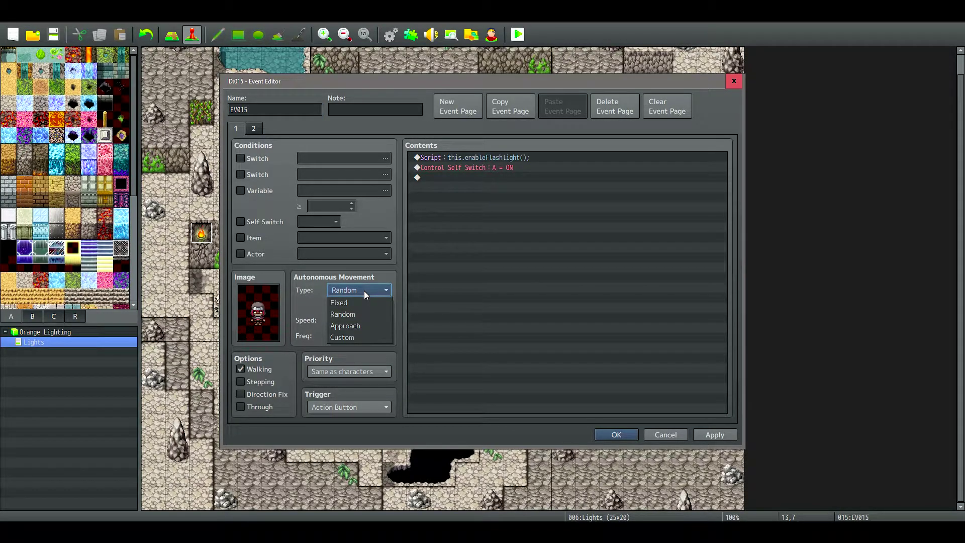
left_click(364, 290)
left_click(602, 435)
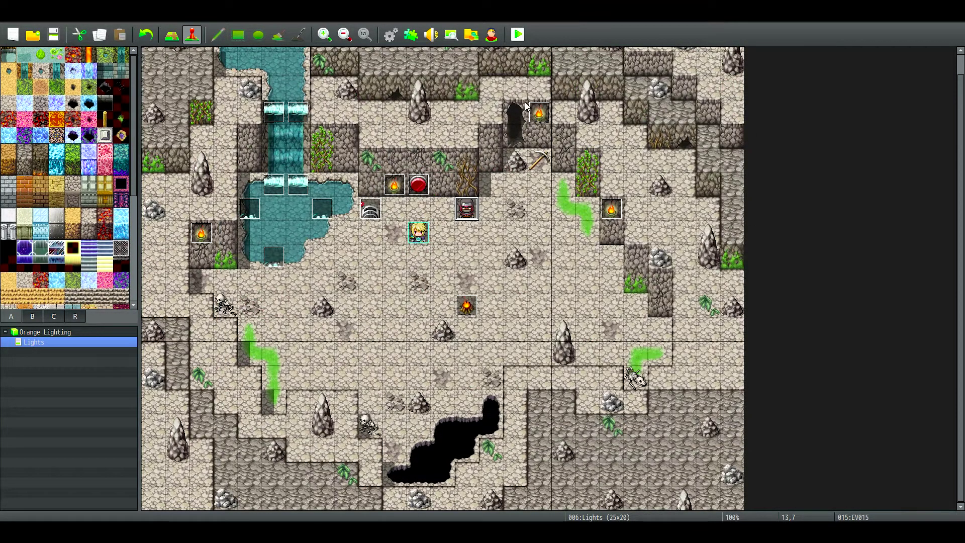
Step: Save the changes, start a new playtest and choose a mask opacity of 100 at the red button
left_click(516, 41)
left_click(441, 288)
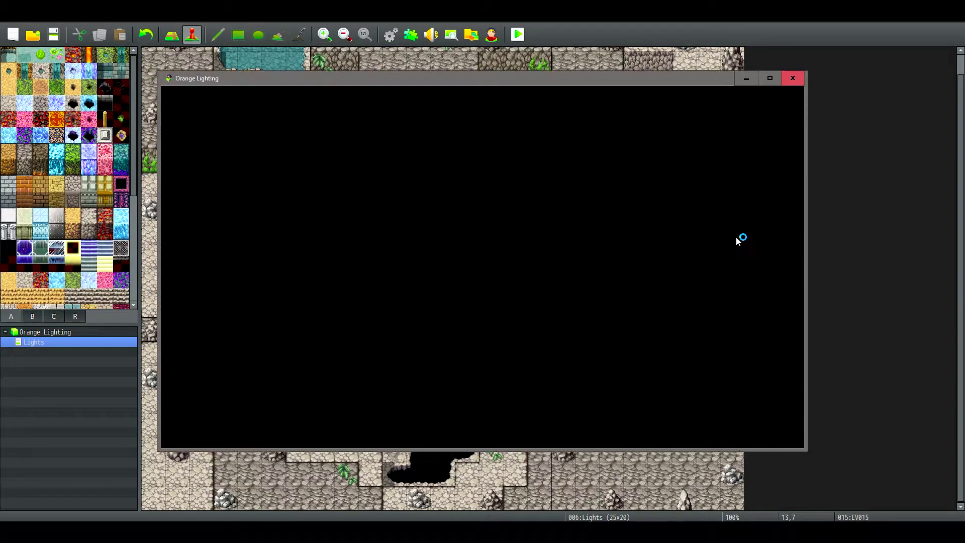
key("Left")
key("Up")
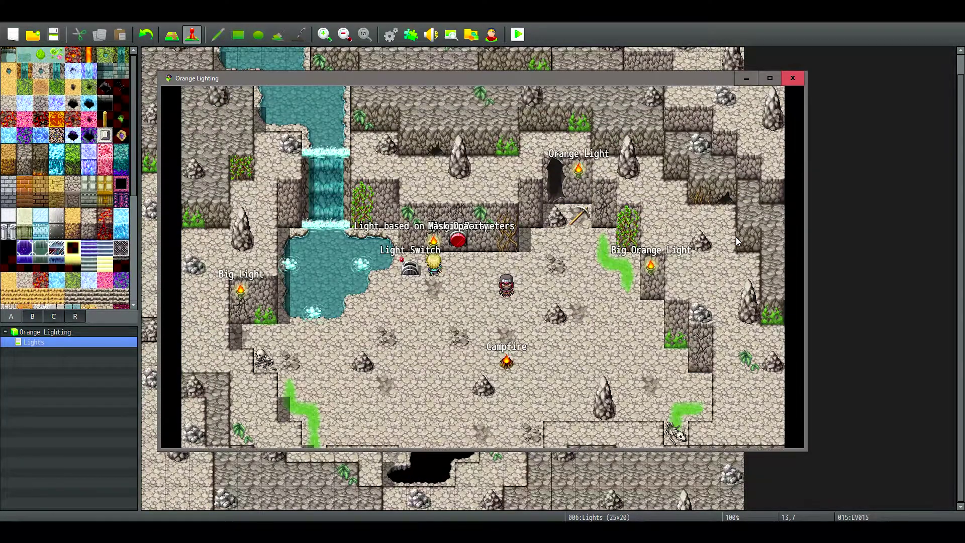
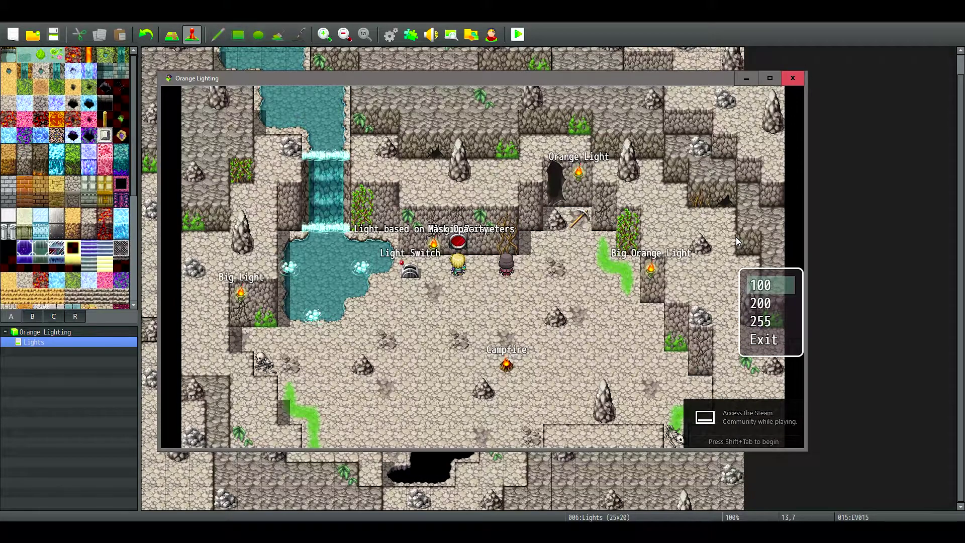
key("Return")
key("Down")
key("Down")
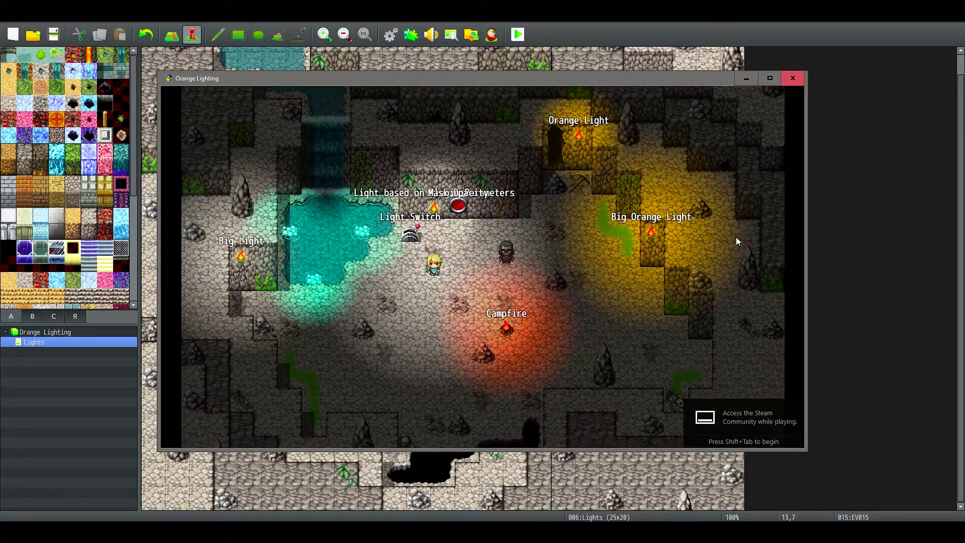
Step: Walk up to the randomly moving character in the playtest and talk to it to turn on its flashlight
key("Left")
key("Left")
key("Left")
key("Right")
key("Right")
key("Right")
key("Right")
key("Up")
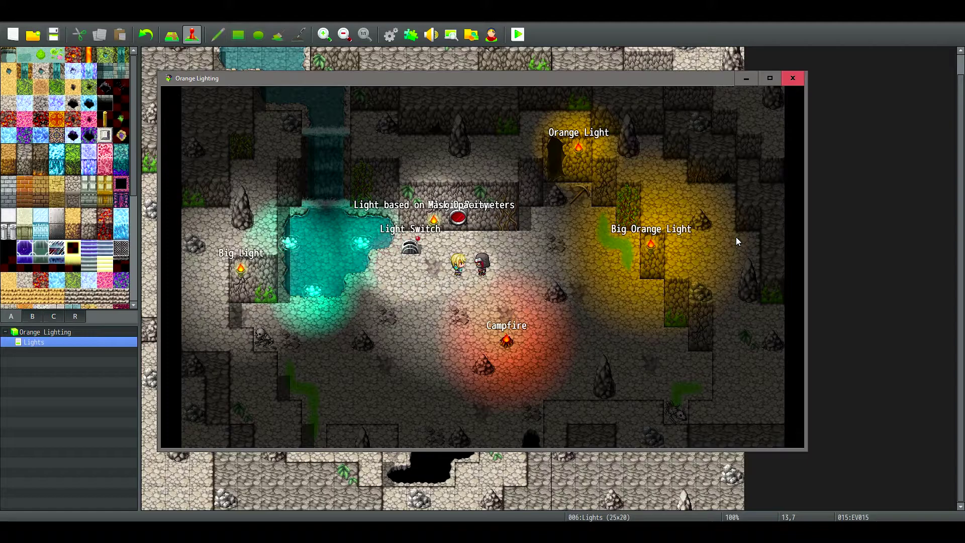
Step: Walk down through the cave and across to the campfire to view the character's flashlight beam from a distance
key("Down")
key("Down")
key("Down")
key("Down")
key("Down")
key("Down")
key("Left")
key("Left")
key("Left")
key("Right")
key("Right")
key("Right")
key("Right")
key("Right")
key("Right")
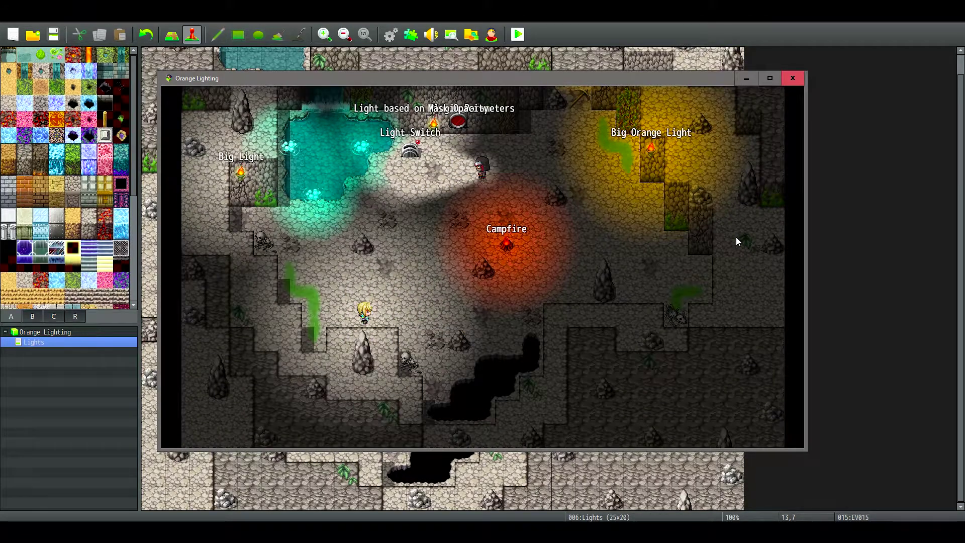
key("Up")
key("Up")
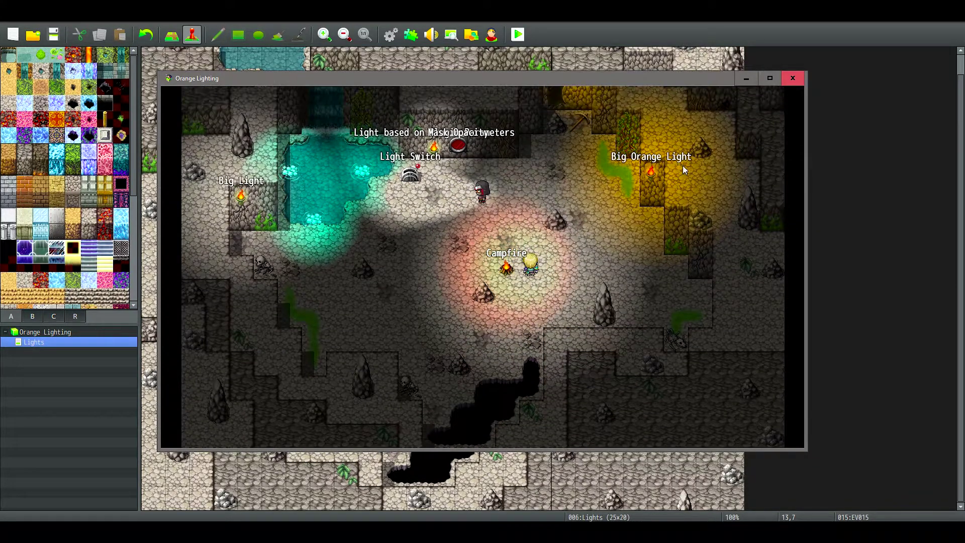
Step: Close the playtest, set the autonomous movement type on page 2 of the dark character's event to Random and save the event
left_click(792, 78)
double_click(464, 215)
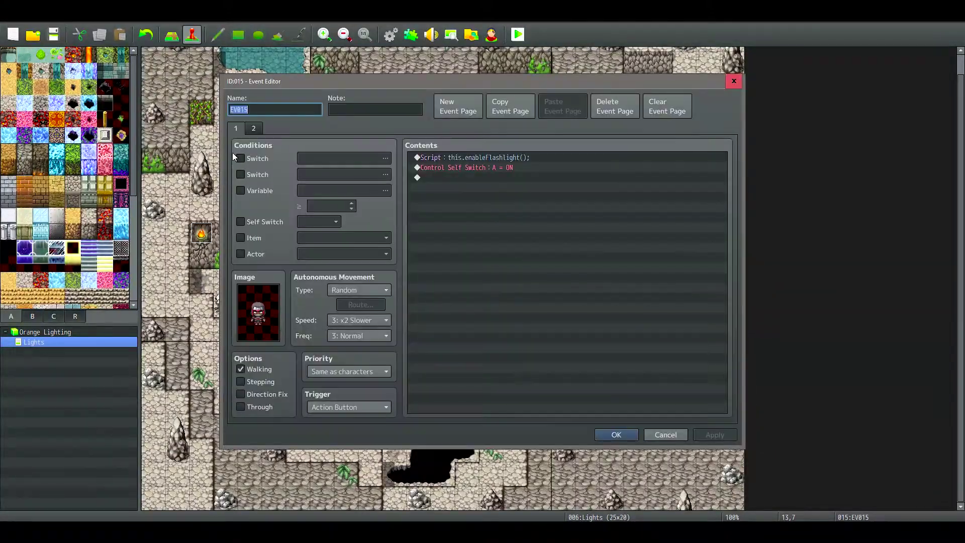
left_click(357, 290)
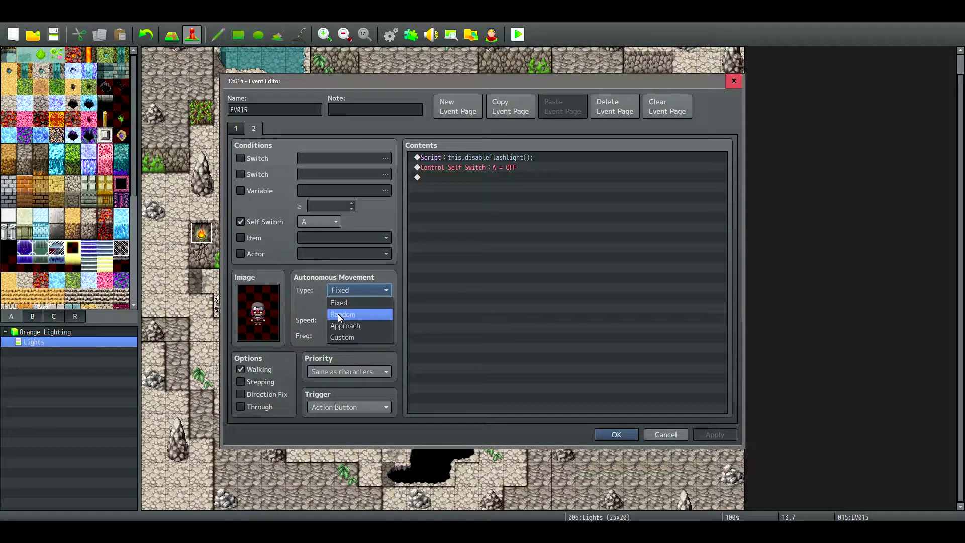
left_click(616, 434)
Step: Start a new playtest, walk up to the red button and choose a mask opacity to darken the cave
left_click(517, 34)
left_click(441, 287)
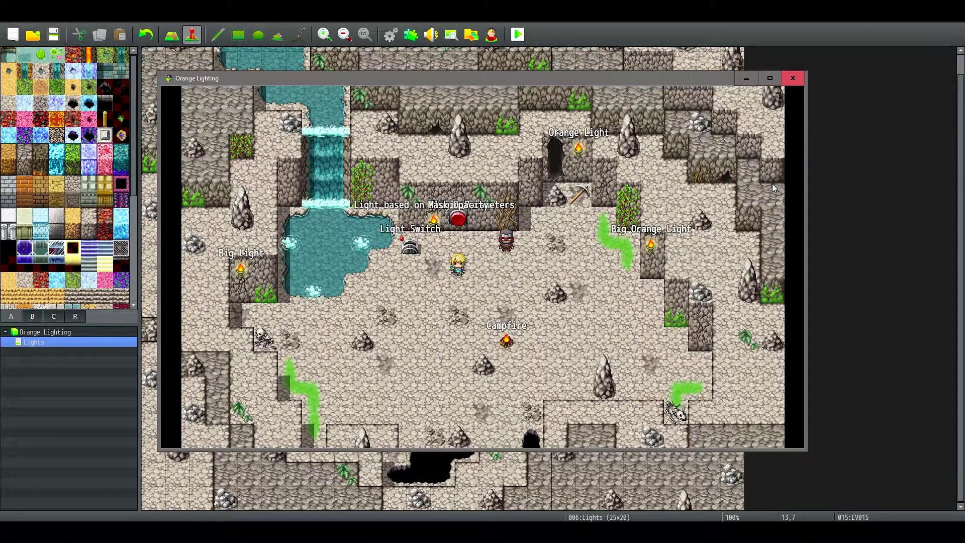
key("Up")
key("Return")
key("Down")
key("Return")
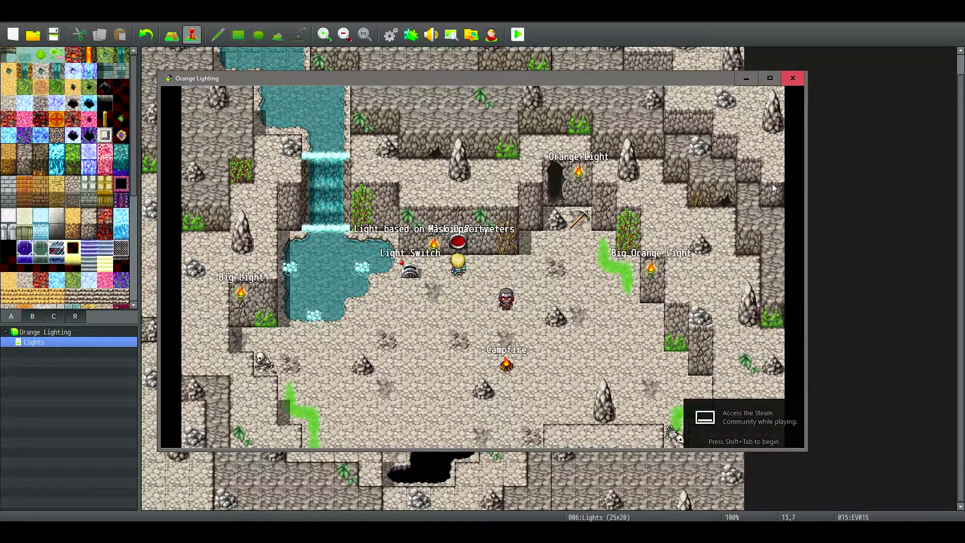
Step: Walk down towards the campfire and approach the randomly moving character to talk to it and turn on its flashlight
key("Down")
key("Left")
key("Down")
key("Right")
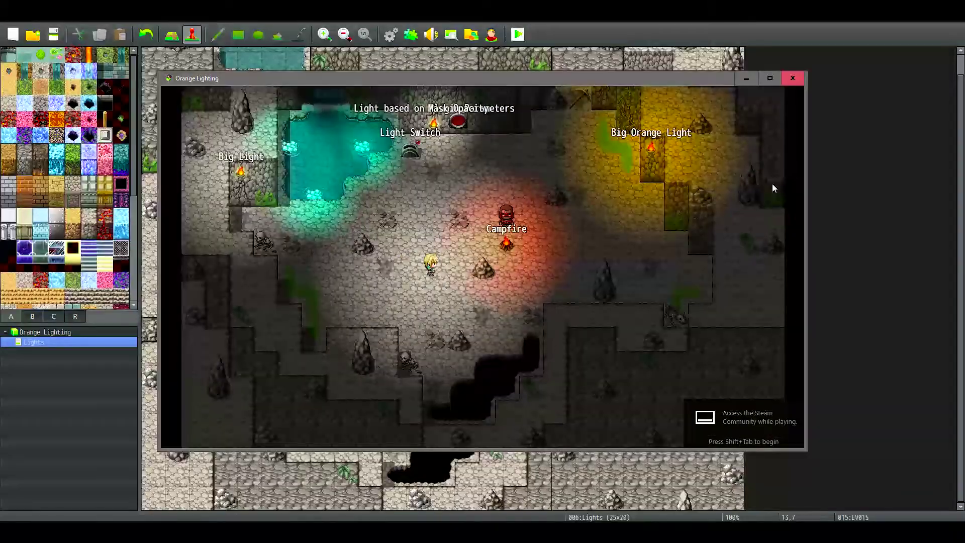
key("Left")
key("Right")
key("Up")
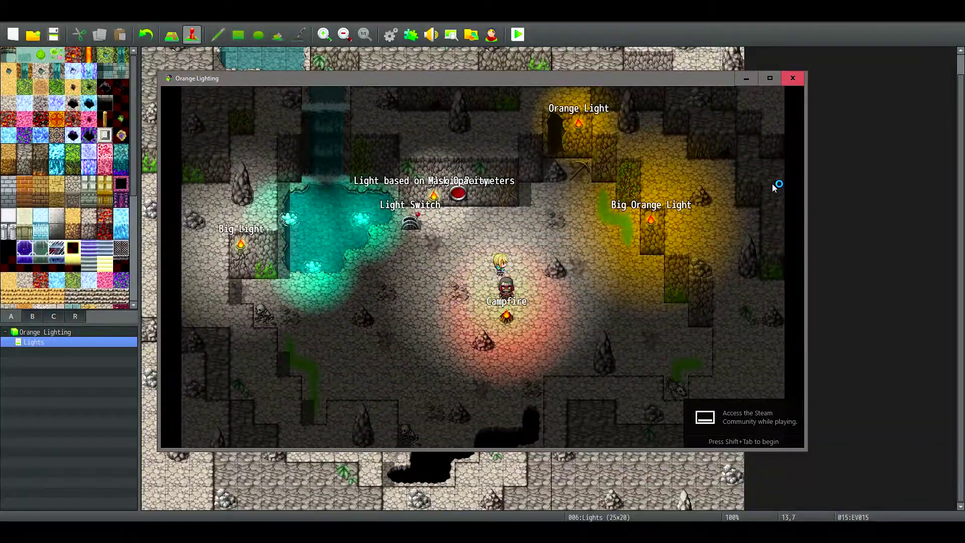
Step: Walk around the campfire to watch the moving character's flashlight beam from different sides, and close the playtest
key("Left")
key("Down")
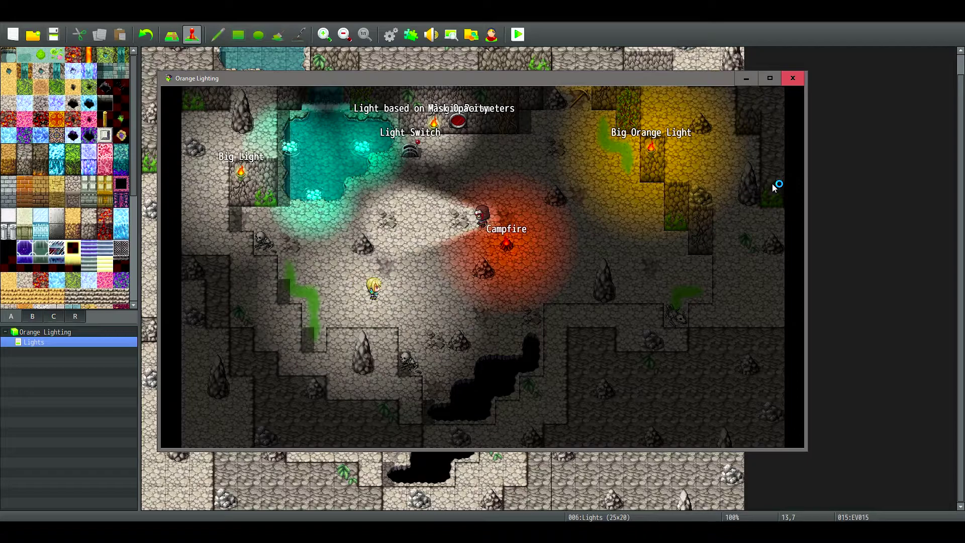
key("Right")
key("Up")
key("Left")
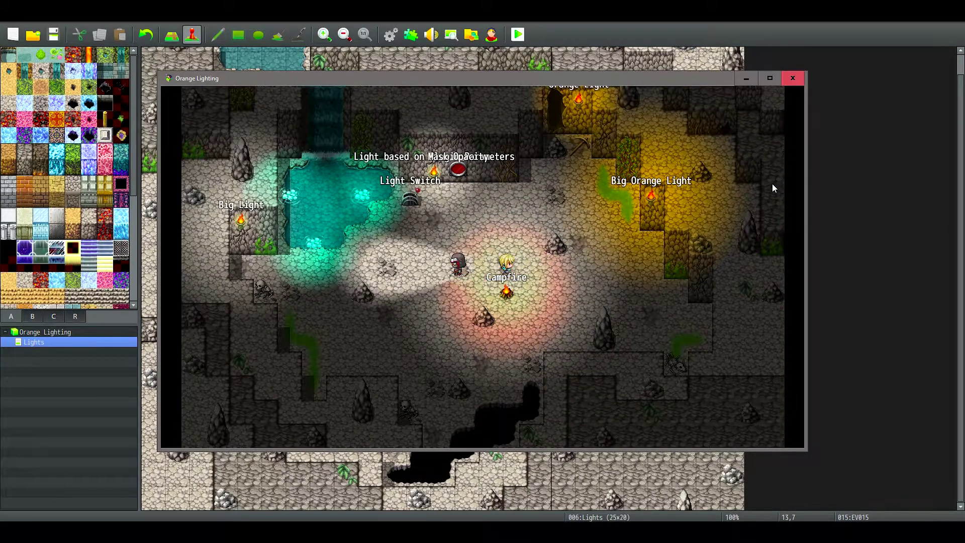
key("Right")
key("Down")
key("Left")
key("Down")
key("Left")
key("Up")
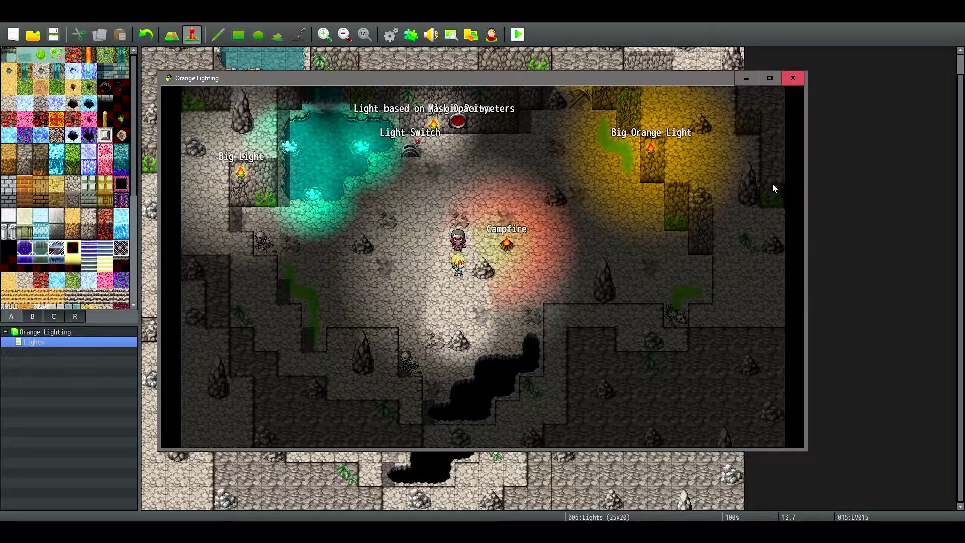
key("Left")
key("Up")
key("Right")
left_click(792, 79)
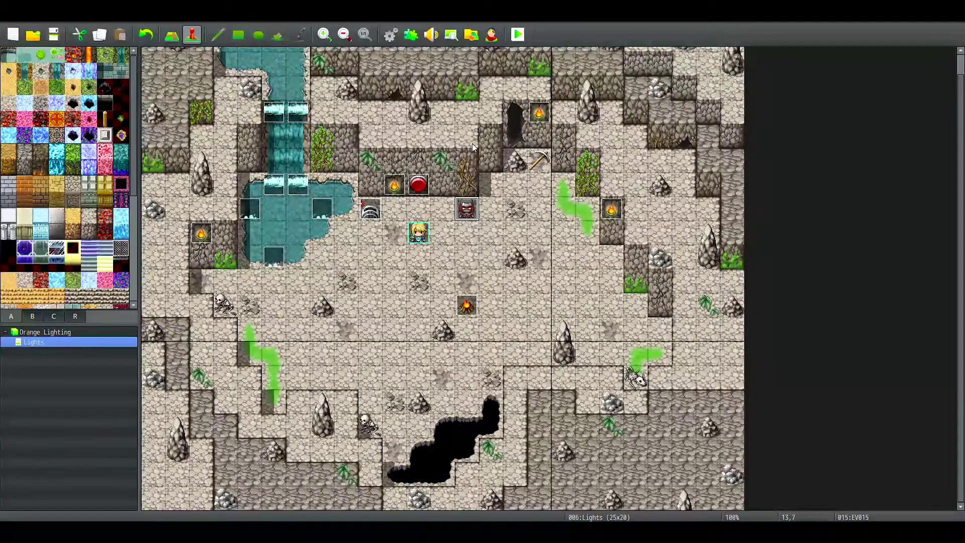
Step: Open the OrangeLightingPlayerLight plugin's settings in the Plugin Manager and set playerRadius to 0
left_click(410, 35)
left_click(351, 199)
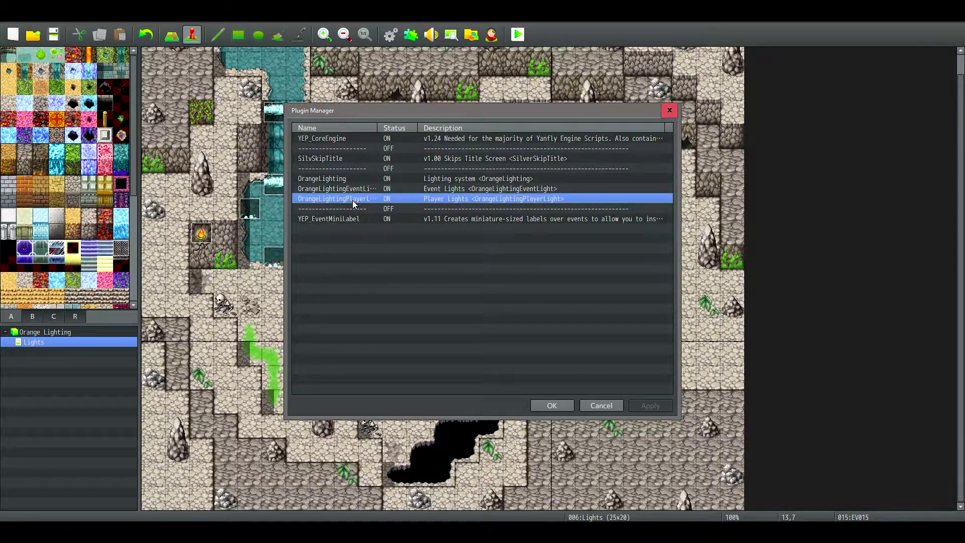
double_click(369, 201)
left_click(590, 166)
double_click(582, 176)
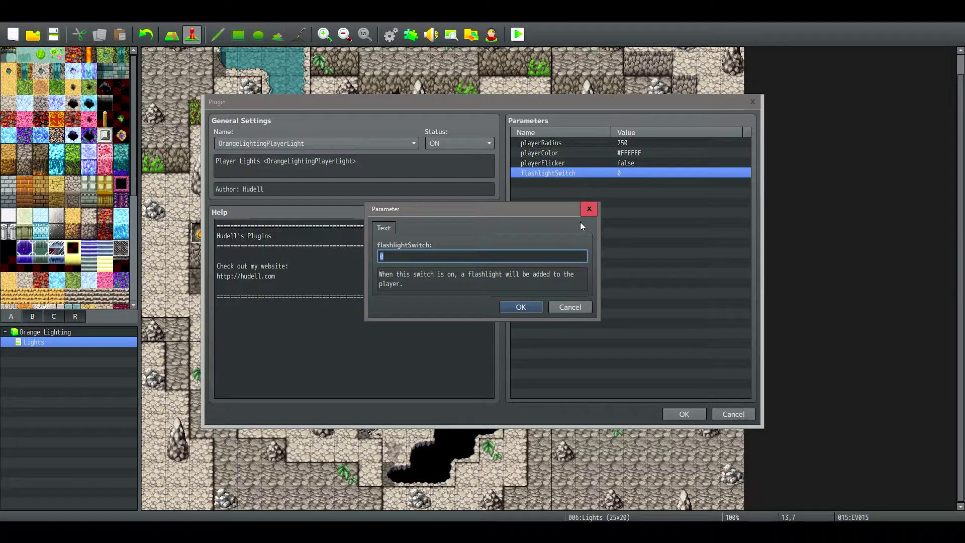
left_click(588, 209)
double_click(616, 145)
left_click(520, 307)
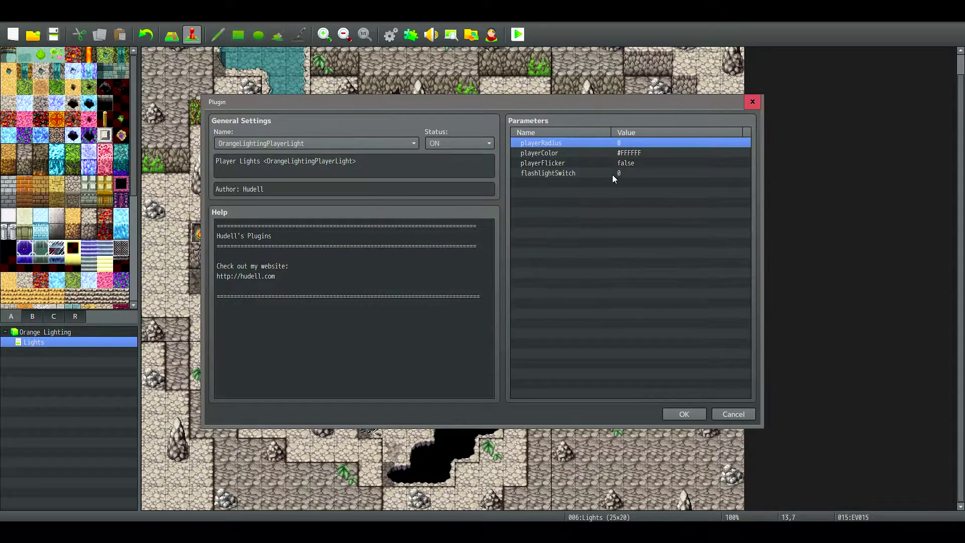
Step: Set the player light plugin's flashlightSwitch parameter to 2 and save the plugin settings
double_click(612, 174)
left_click(519, 308)
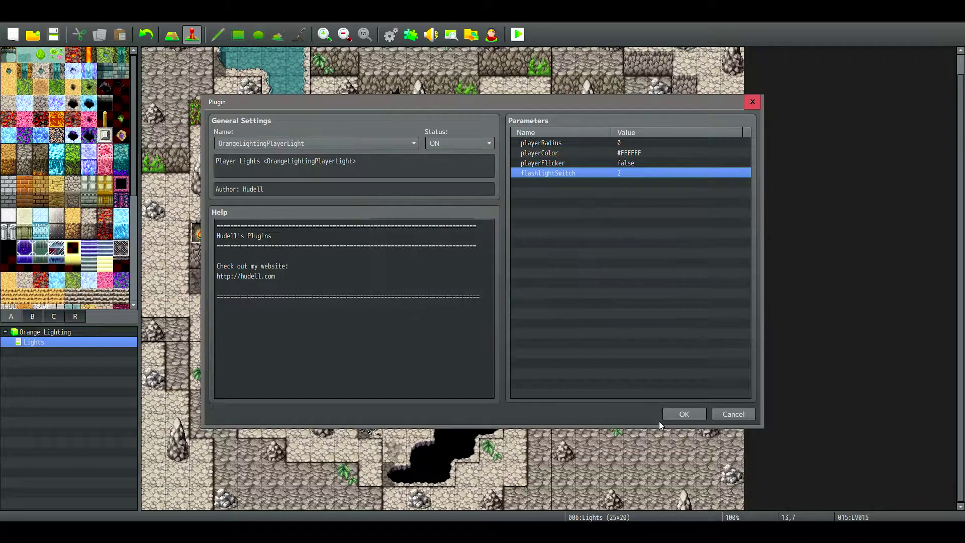
left_click(671, 413)
left_click(551, 405)
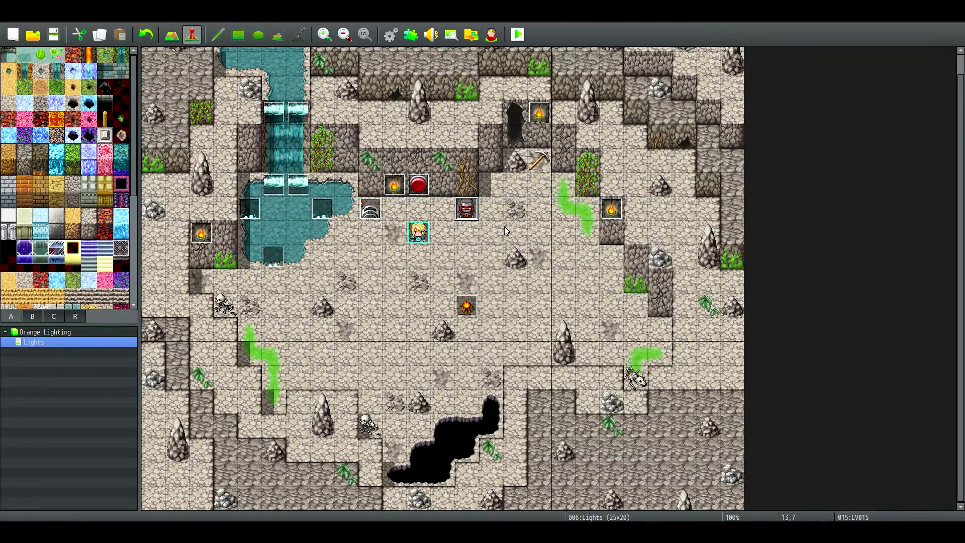
Step: Add a Control Switches command turning switch 0004 ON at the end of page 1 of the dark character's event, and save the event
double_click(468, 208)
left_click(487, 178)
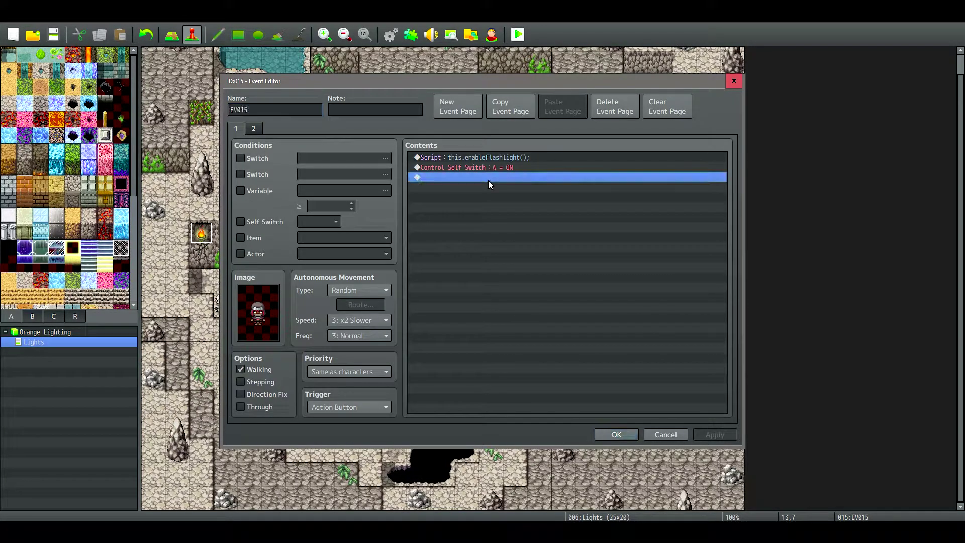
right_click(484, 179)
left_click(503, 184)
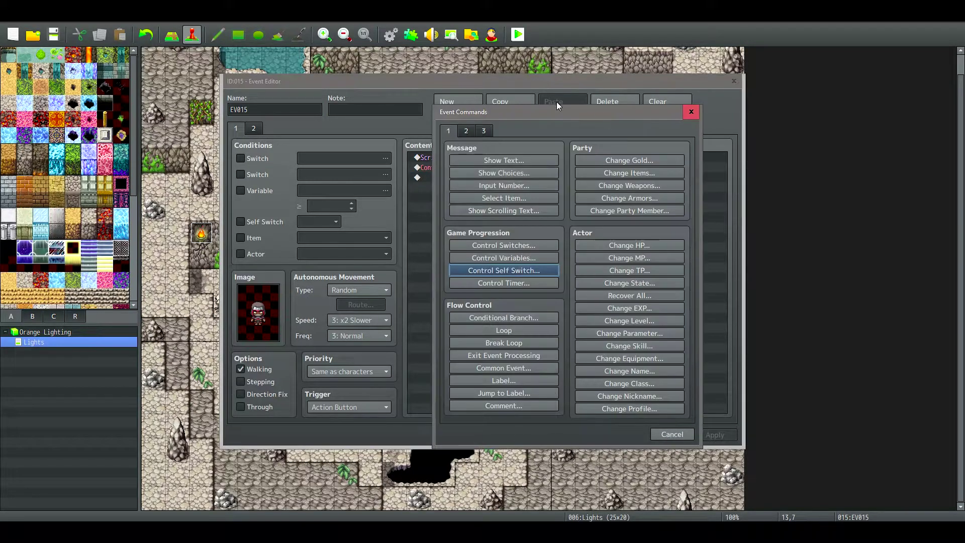
left_click(528, 246)
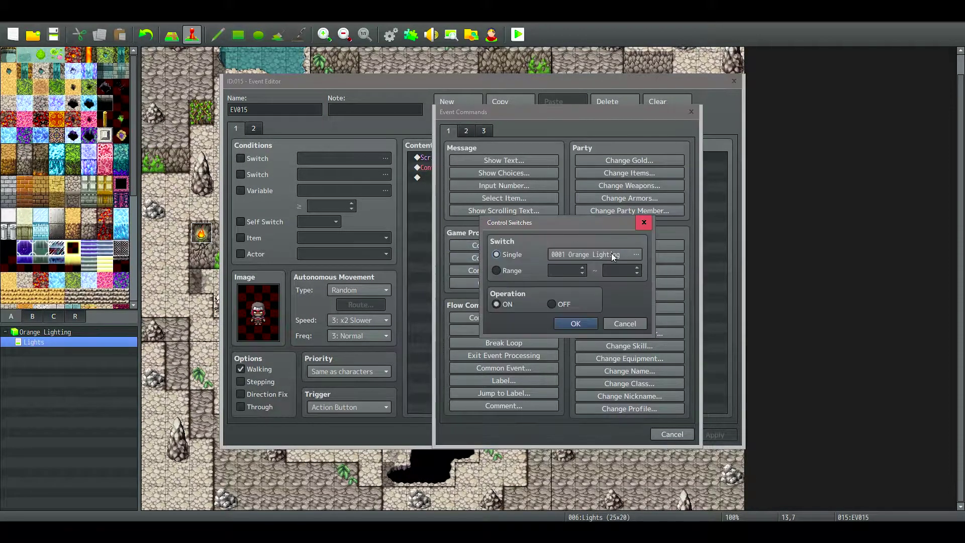
left_click(574, 256)
double_click(593, 198)
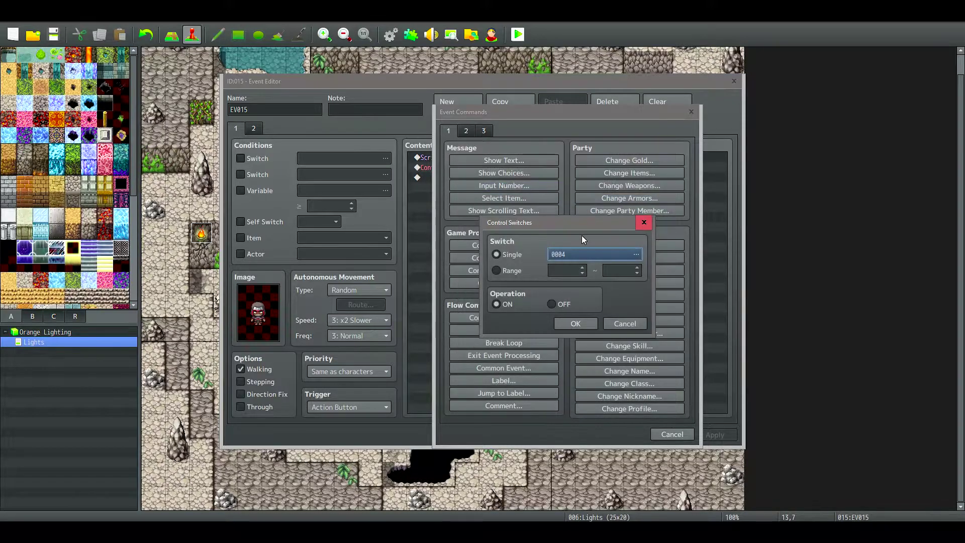
left_click(575, 323)
left_click(608, 436)
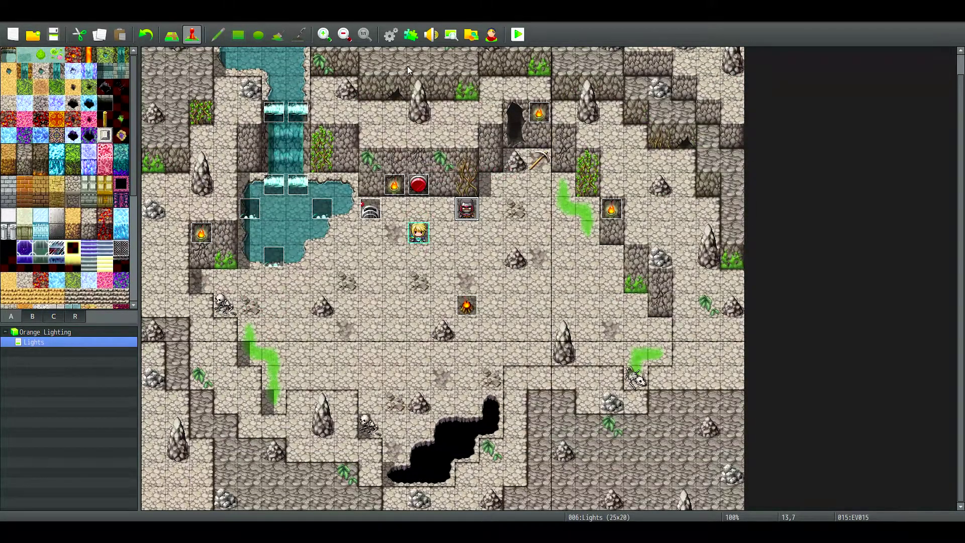
Step: Set flashlightSwitch in the OrangeLightingPlayerLight plugin to 4 and save the plugin settings
left_click(411, 34)
double_click(446, 198)
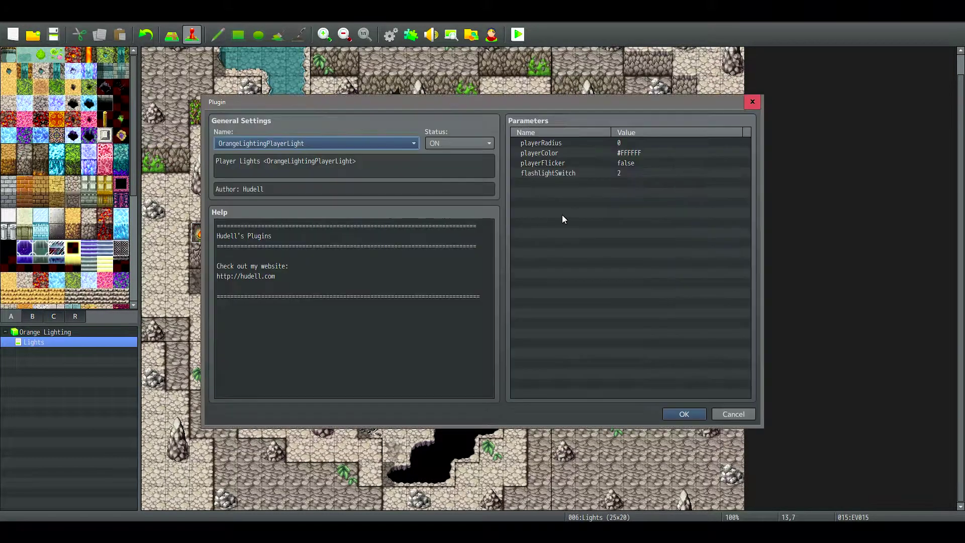
double_click(613, 172)
type("4")
left_click(521, 307)
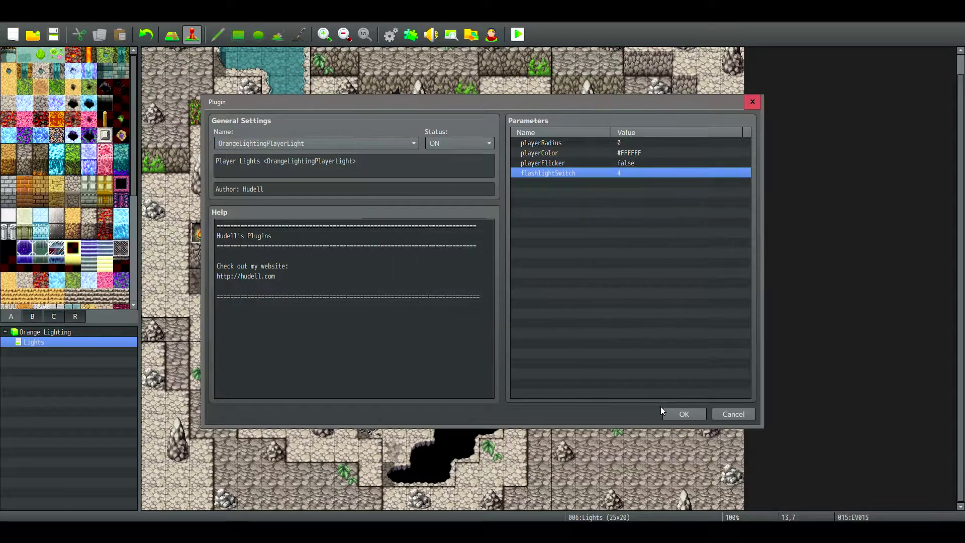
left_click(673, 414)
left_click(558, 406)
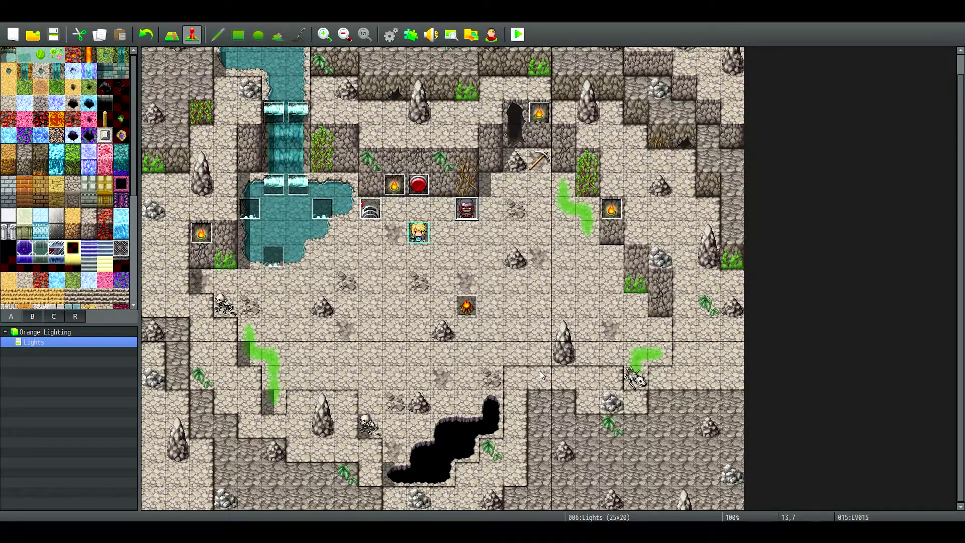
Step: Name switch 0004 "Player Flashlight" through the Control Switches command on page 1 of the dark character's event
double_click(468, 211)
double_click(572, 176)
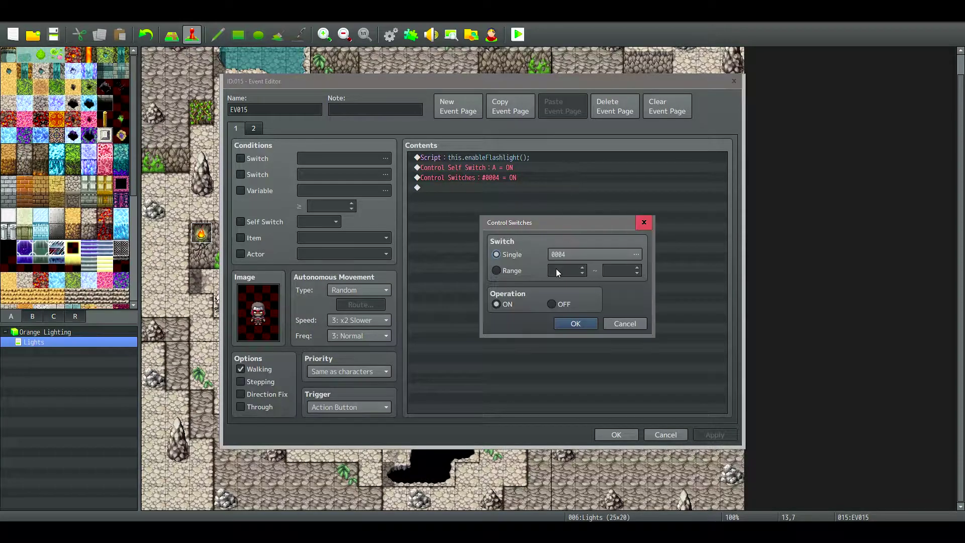
left_click(577, 254)
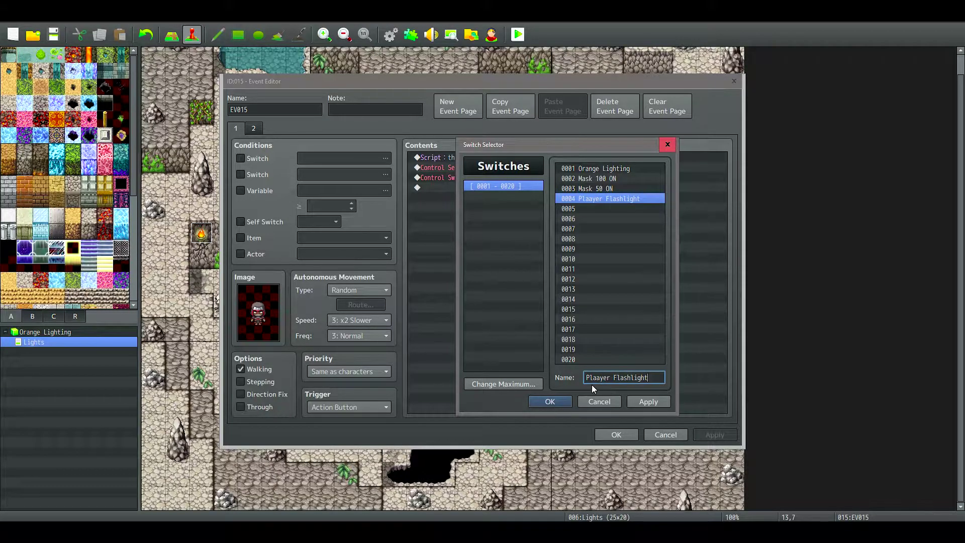
left_click(549, 401)
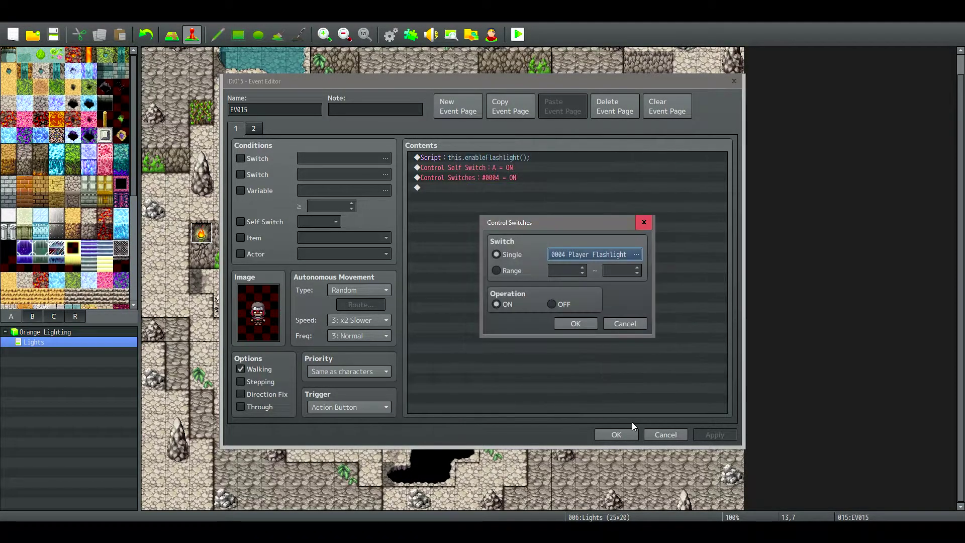
left_click(575, 324)
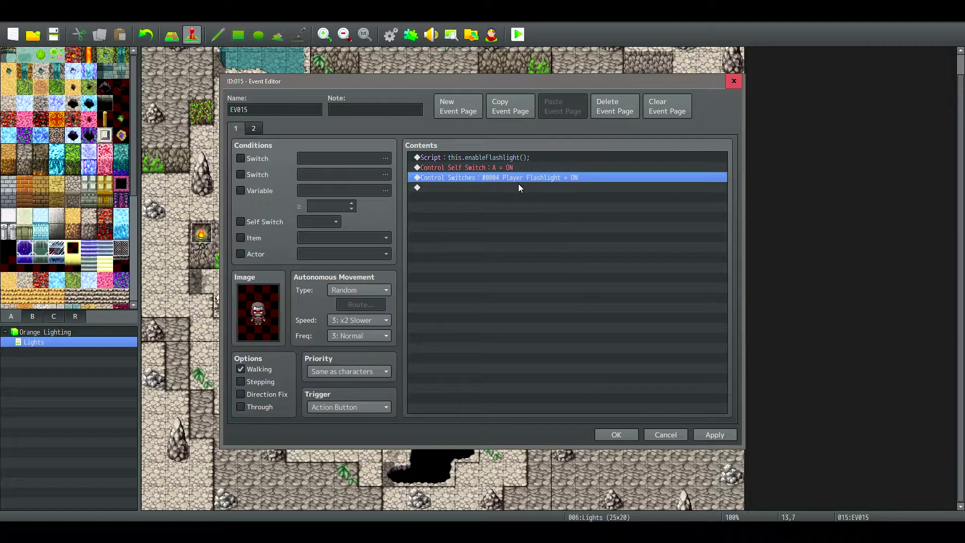
Step: Copy the Player Flashlight switch command to page 2 of the event, set its operation to OFF and save the event
left_click(254, 129)
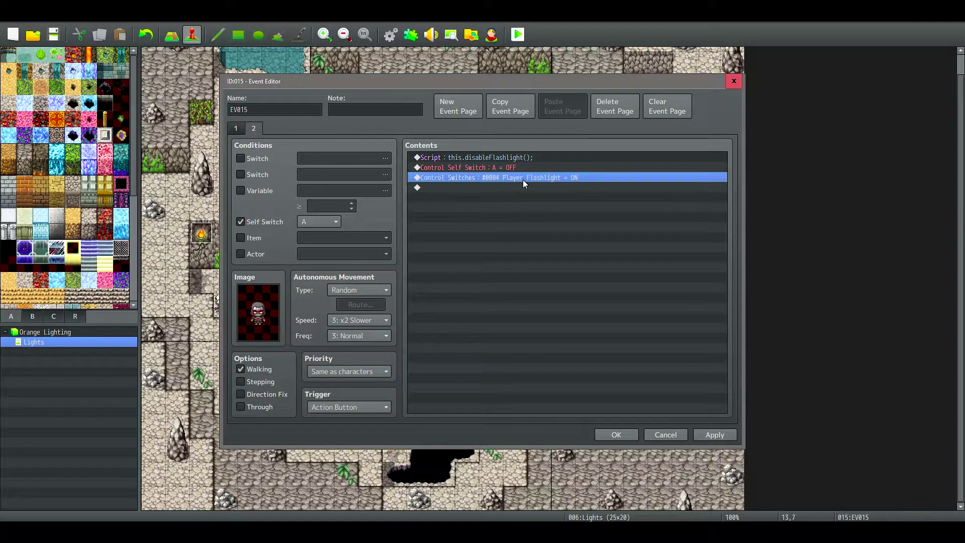
double_click(522, 179)
left_click(575, 324)
left_click(614, 435)
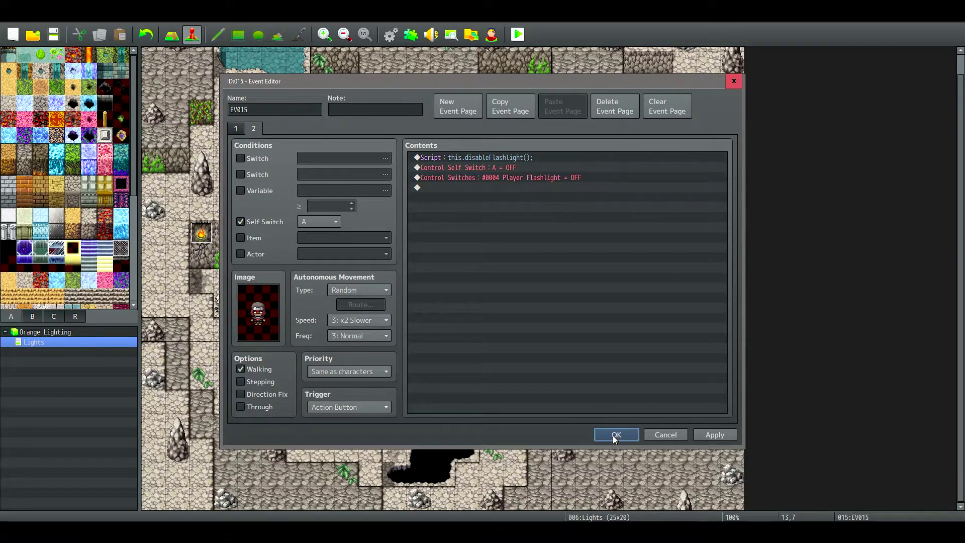
Step: Launch another playtest of the edited event and pick a mask opacity at the red button
left_click(517, 34)
key("Return")
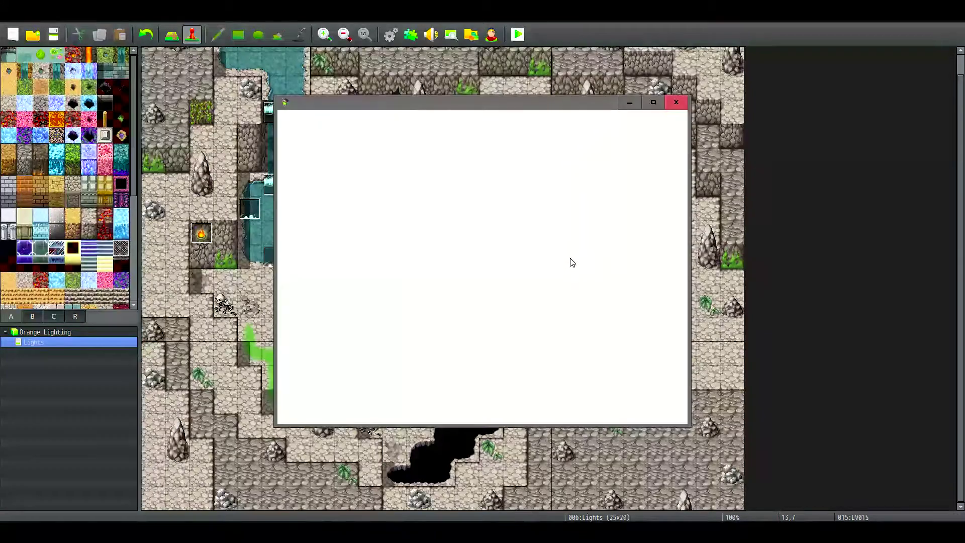
key("Up")
key("Return")
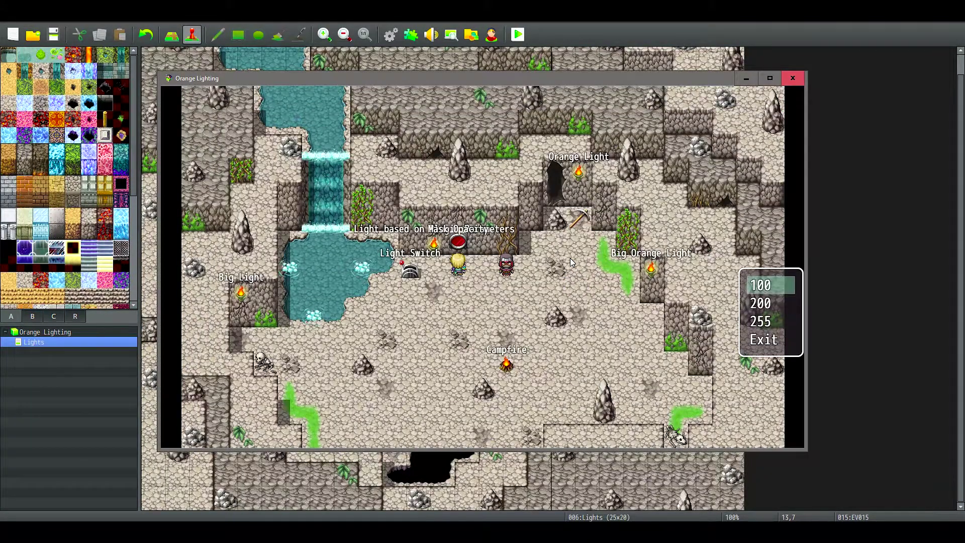
key("Down")
key("Return")
Step: Walk to the moving character above the campfire and talk to it to turn on both its flashlight and the player's
key("Left")
key("Return")
key("Down")
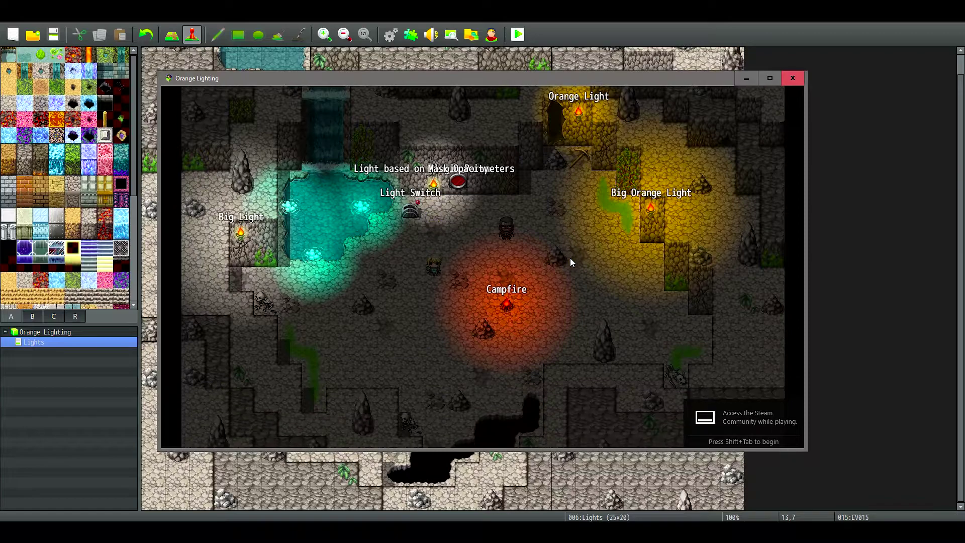
key("Right")
key("Up")
key("Left")
key("Right")
key("Return")
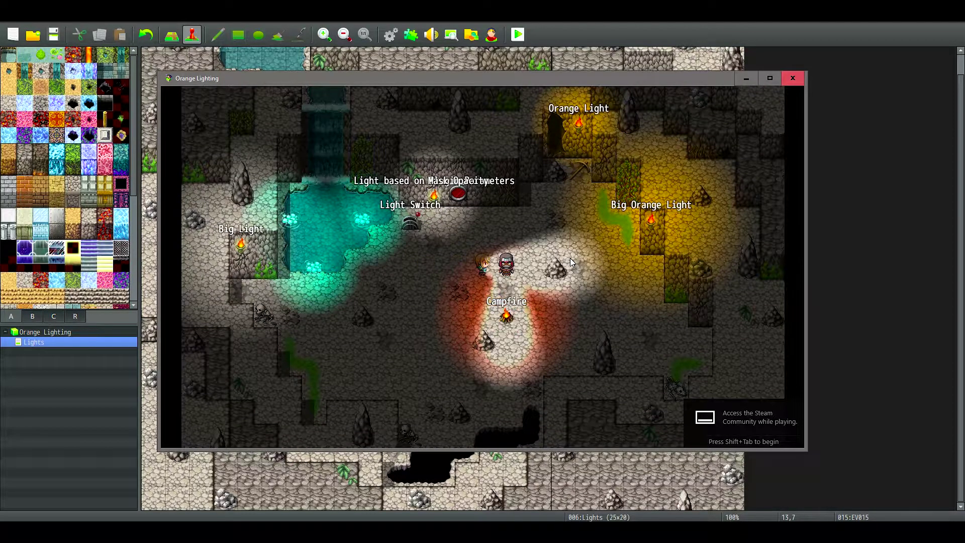
Step: Walk the player around the campfire, facing different directions, to examine how the player's flashlight beam follows
key("Left")
key("Down")
key("Up")
key("Right")
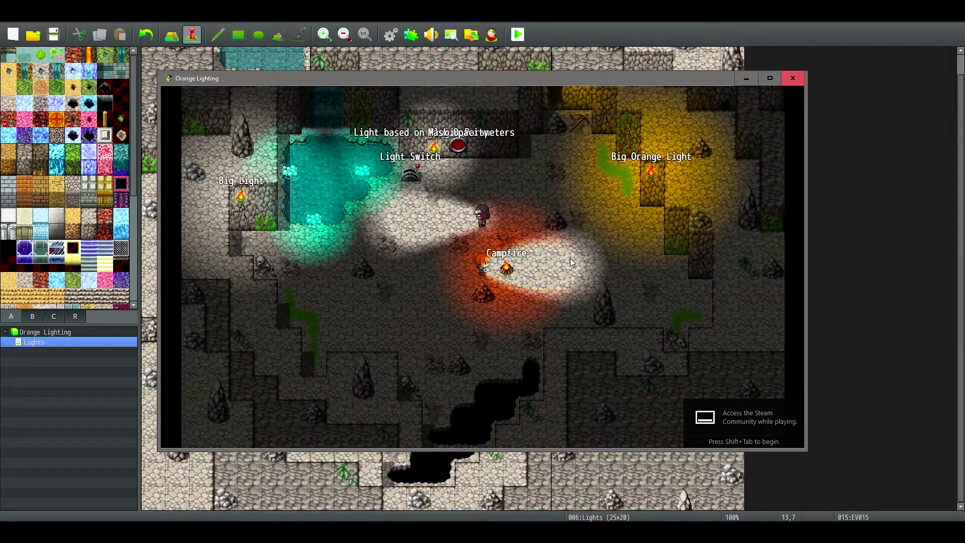
key("Down")
key("Left")
key("Down")
key("Right")
key("Up")
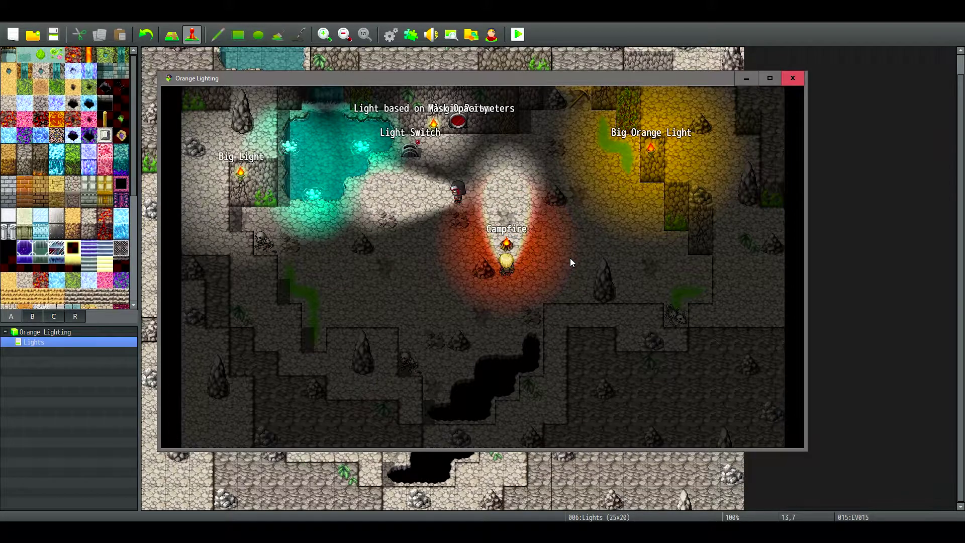
Step: Circle the player around the campfire with repeated turns to compare its flashlight beam with the moving character's beam
key("Right")
key("Up")
key("Left")
key("Up")
key("Left")
key("Down")
key("Left")
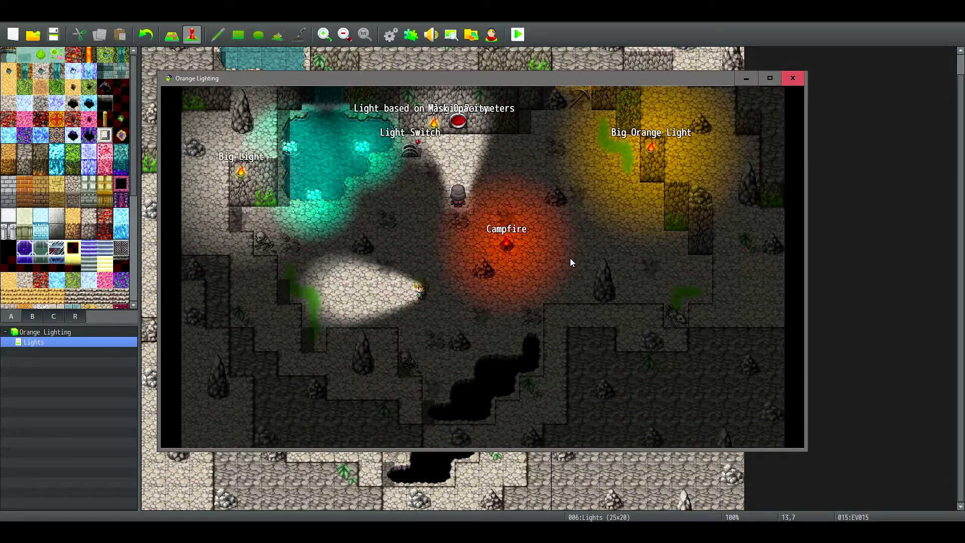
key("Right")
key("Up")
key("Right")
key("Up")
key("Left")
key("Down")
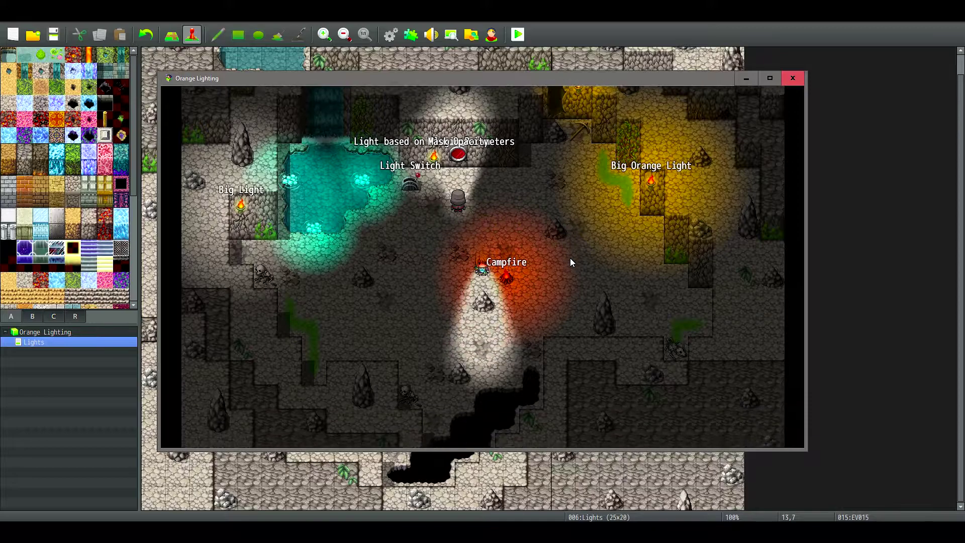
key("Left")
key("Up")
key("Right")
key("Up")
key("Right")
key("Down")
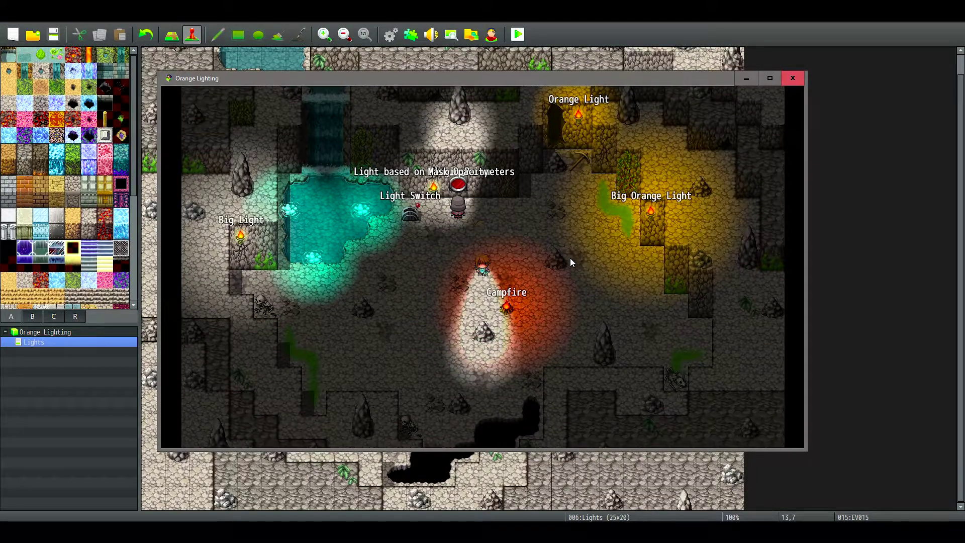
key("Left")
key("Down")
key("Right")
key("Up")
key("Left")
key("Down")
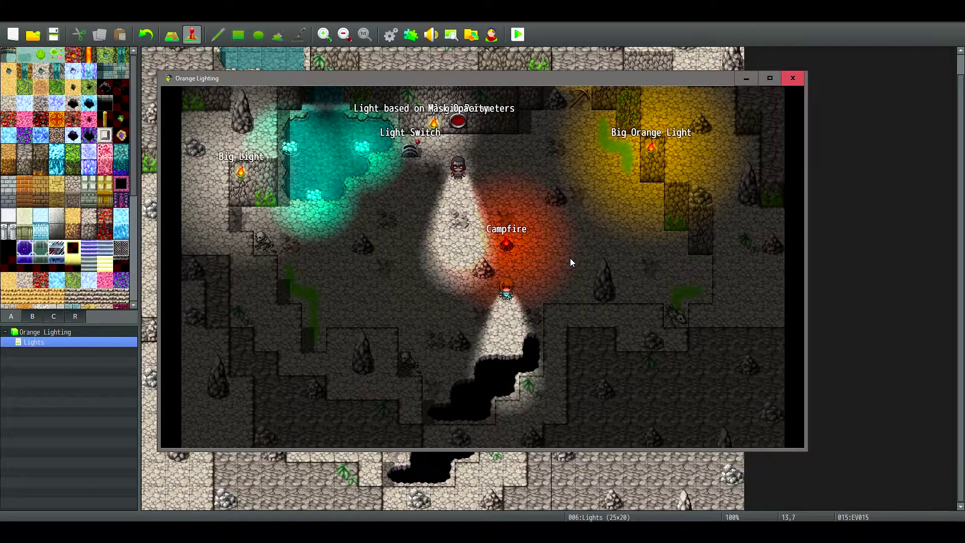
Step: Walk the player from the campfire to the teal-lit pool and examine the flashlight beam while turning back and forth
key("Left")
key("Up")
key("Left")
key("Right")
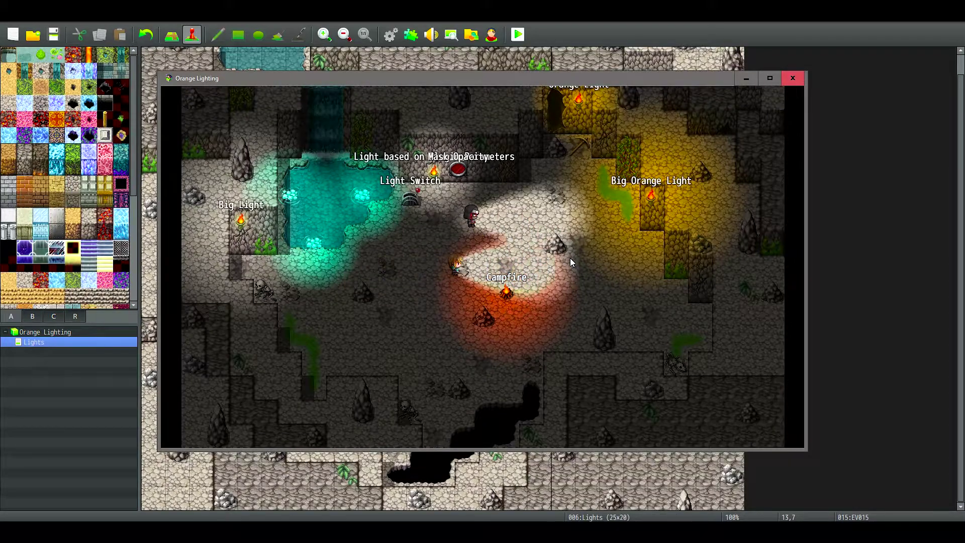
key("Up")
key("Left")
key("Down")
key("Left")
key("Right")
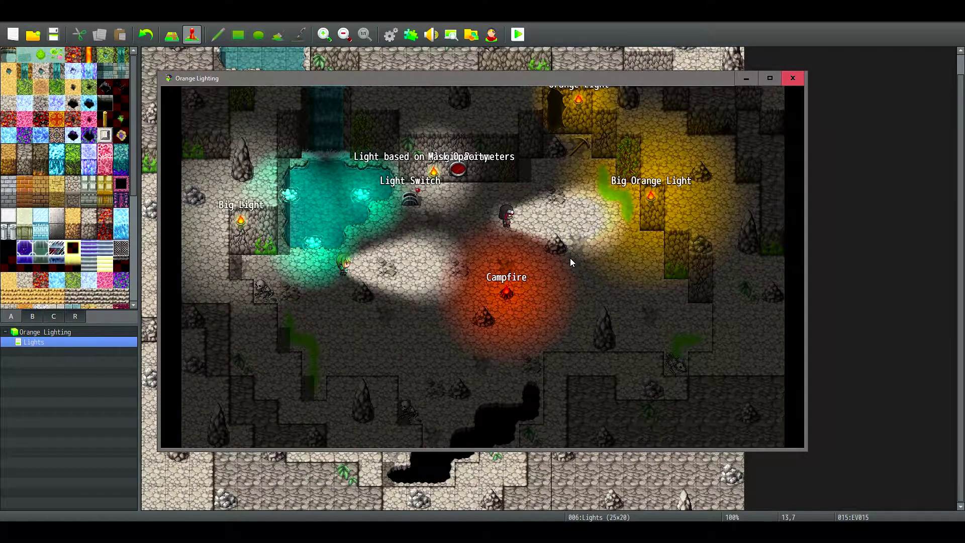
key("Up")
key("Left")
key("Down")
key("Down")
key("Down")
key("Down")
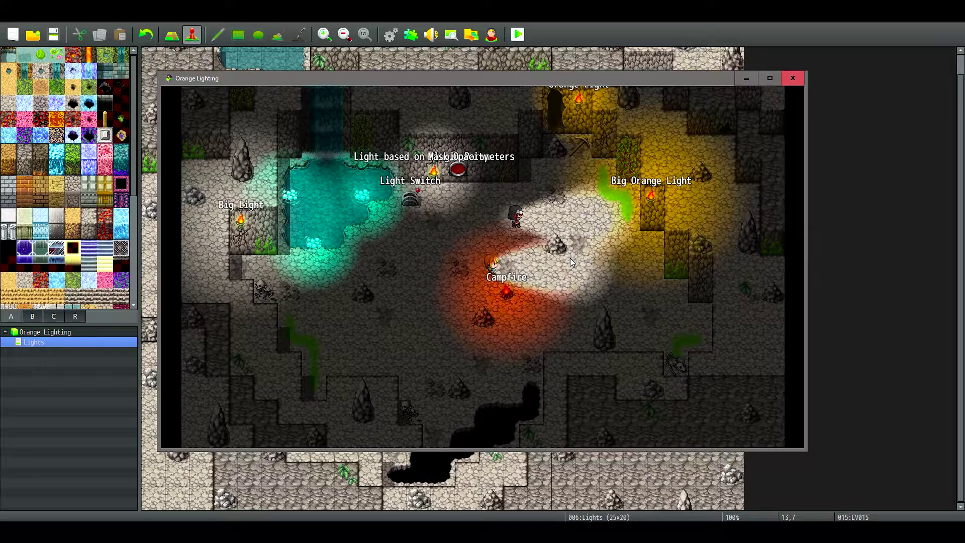
Step: Walk the player back to the campfire and examine the flashlight beam where it crosses the red glow
key("Right")
key("Right")
key("Right")
key("Right")
key("Right")
key("Up")
key("Up")
key("Up")
key("Left")
key("Left")
key("Left")
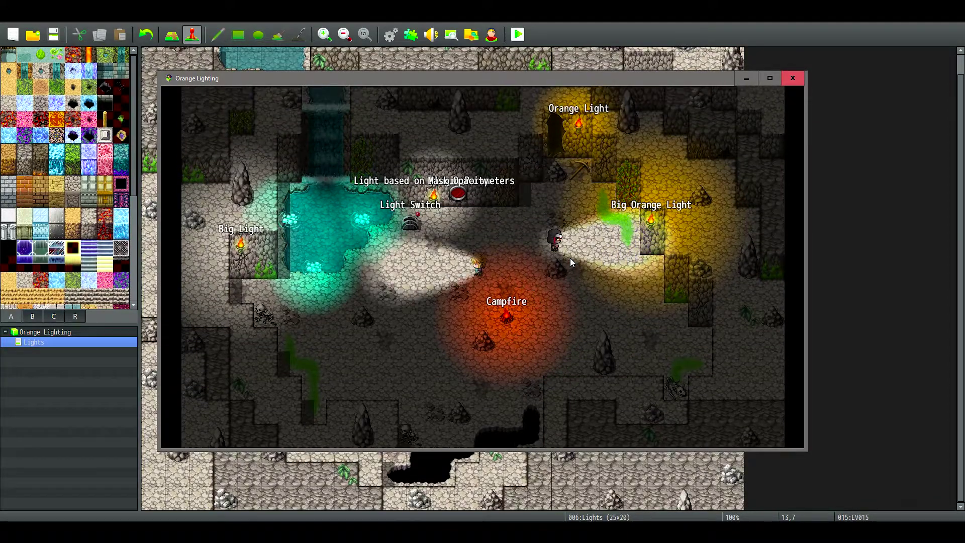
key("Down")
key("Down")
key("Down")
key("Up")
key("Up")
key("Right")
key("Right")
key("Right")
key("Right")
key("Down")
key("Left")
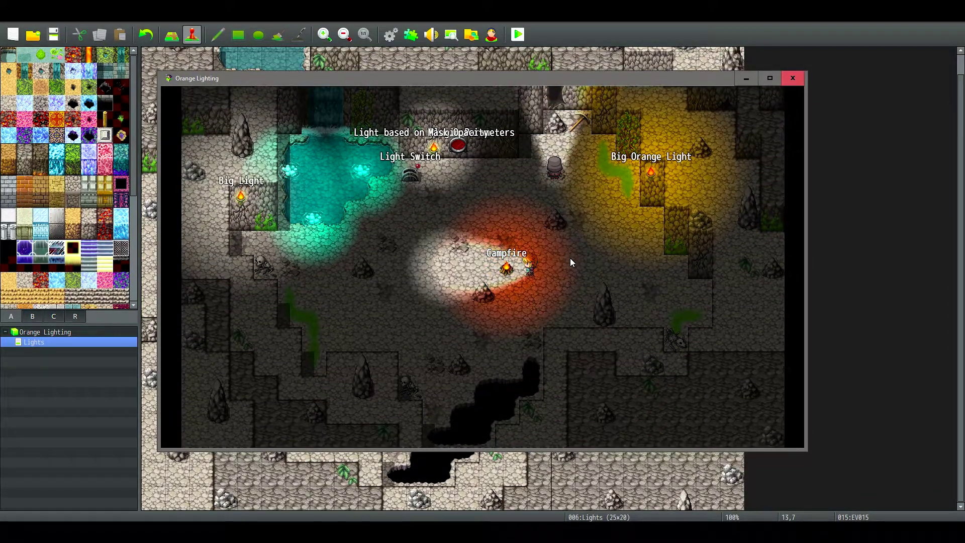
Step: Walk the player around the campfire and over to the Big Orange Light to examine the beam against the orange glow
key("Down")
key("Left")
key("Down")
key("Left")
key("Left")
key("Up")
key("Up")
key("Right")
key("Up")
key("Up")
key("Right")
key("Right")
key("Down")
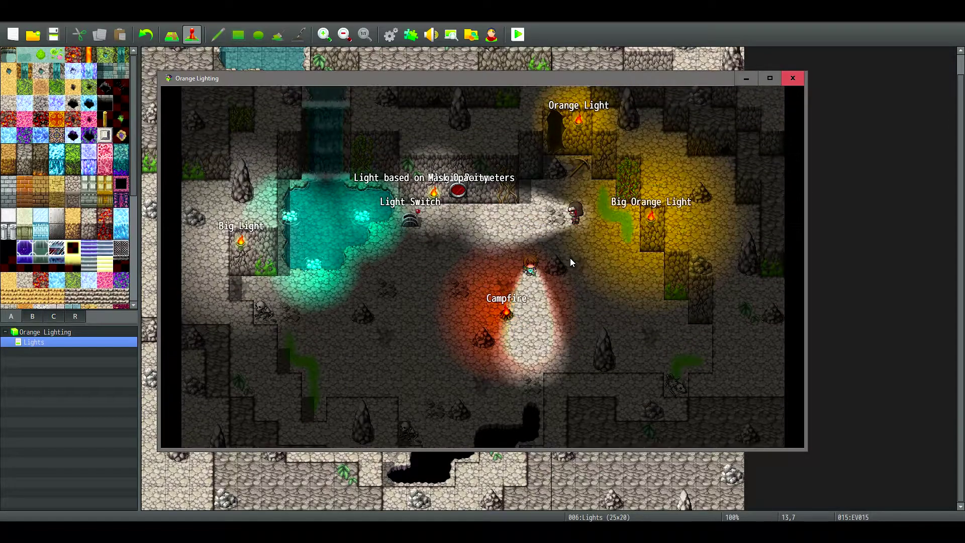
key("Left")
key("Left")
key("Left")
key("Right")
key("Right")
key("Right")
key("Right")
key("Up")
key("Right")
key("Right")
key("Up")
key("Up")
key("Up")
key("Up")
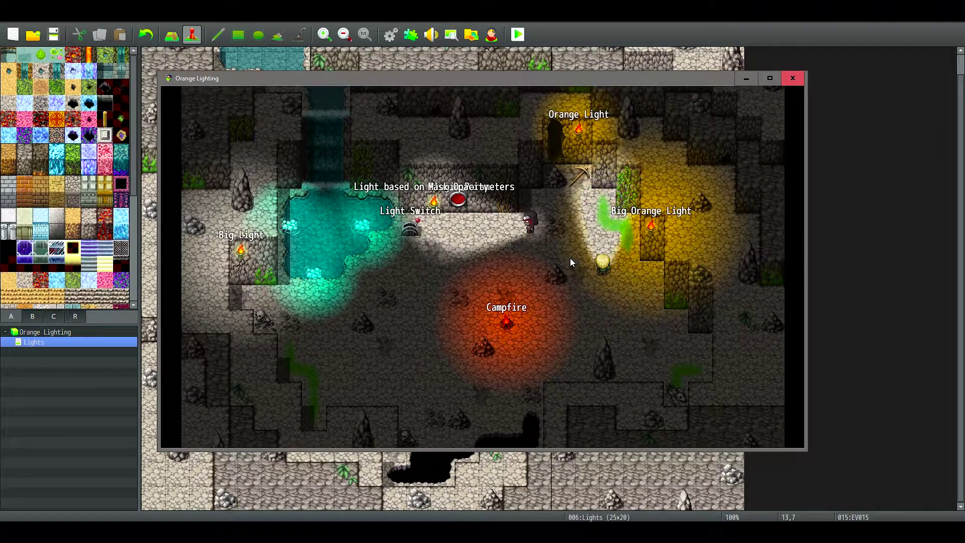
Step: Walk the player past the moving character and the campfire to the dark ground below the pool, examining the beam there
key("Left")
key("Left")
key("Left")
key("Right")
key("Down")
key("Left")
key("Down")
key("Down")
key("Down")
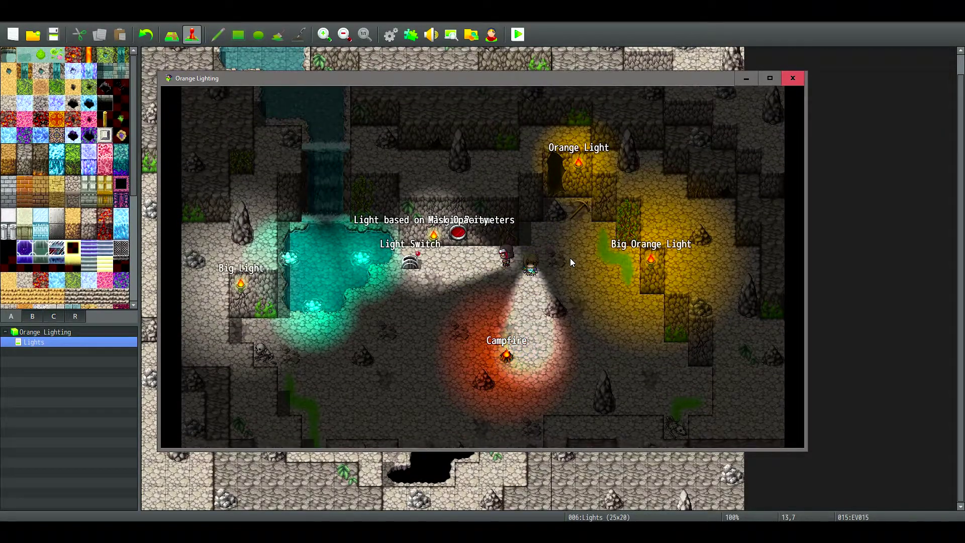
key("Left")
key("Left")
key("Left")
key("Left")
key("Up")
key("Down")
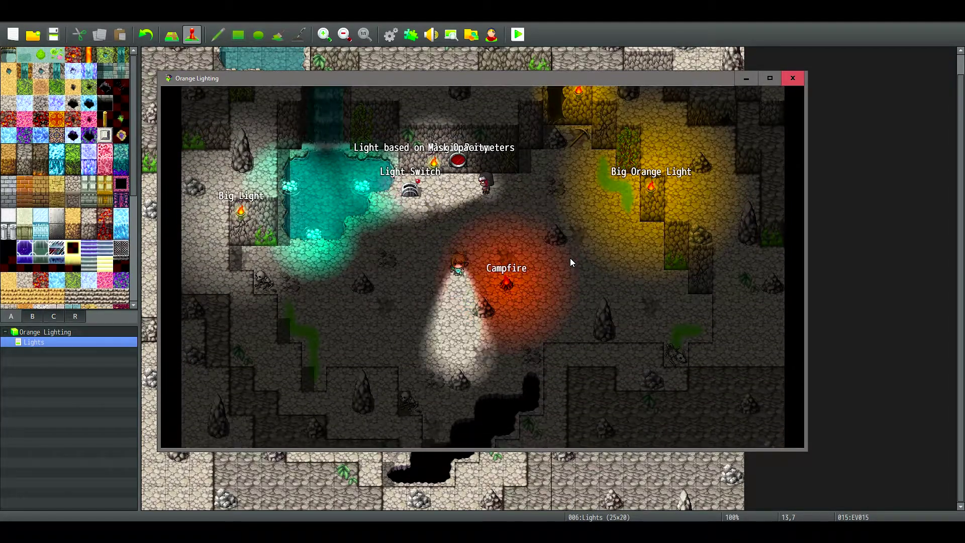
key("Left")
key("Left")
key("Left")
key("Left")
key("Down")
key("Right")
key("Down")
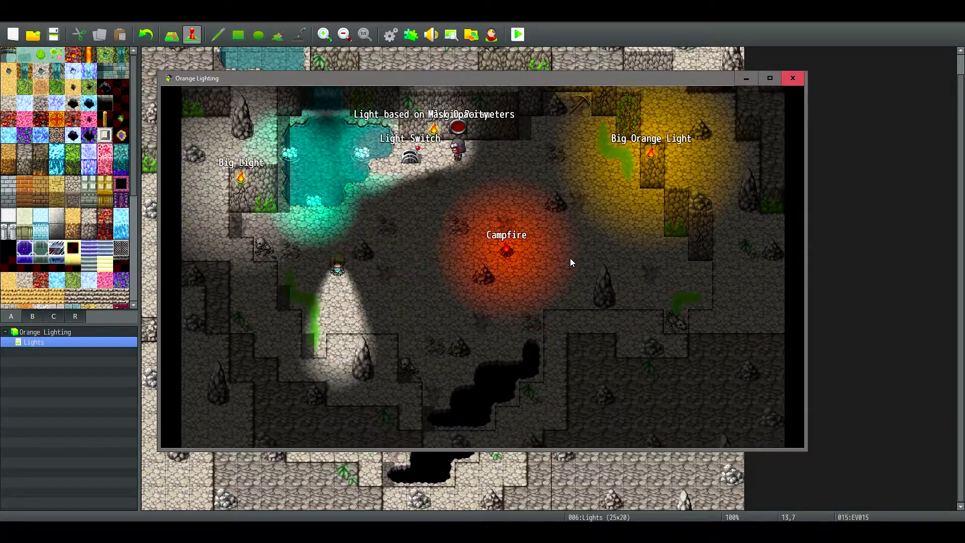
Step: Walk the player back across to the far side of the campfire and examine the beam facing down toward the chasm
key("Right")
key("Right")
key("Right")
key("Up")
key("Right")
key("Right")
key("Right")
key("Up")
key("Up")
key("Up")
key("Right")
key("Right")
key("Down")
key("Down")
key("Down")
key("Down")
key("Down")
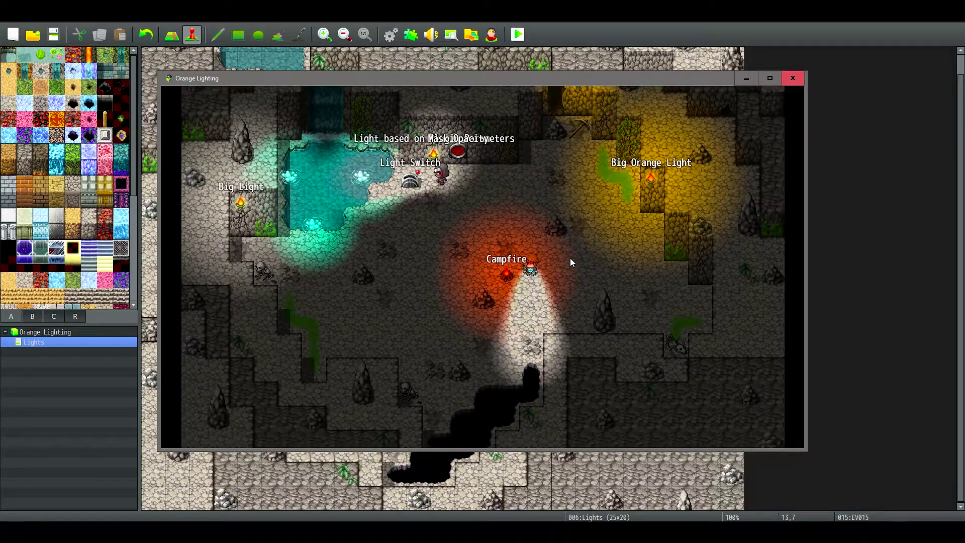
Step: Walk the player to the pool side of the campfire and down toward the chasm, examining the beam facing left and right
key("Left")
key("Left")
key("Left")
key("Left")
key("Up")
key("Right")
key("Up")
key("Right")
key("Left")
key("Left")
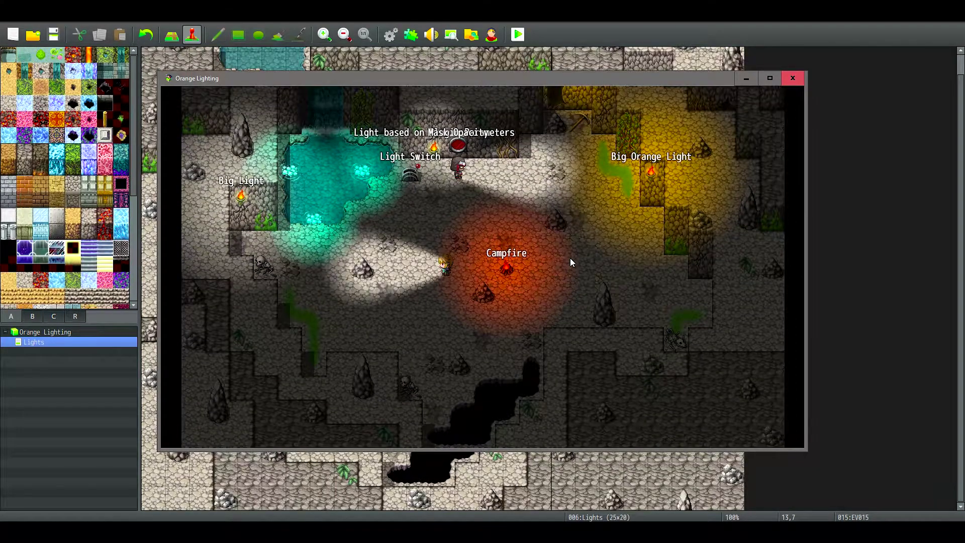
key("Right")
key("Left")
key("Left")
key("Left")
key("Down")
key("Down")
key("Down")
key("Left")
key("Right")
key("Right")
key("Right")
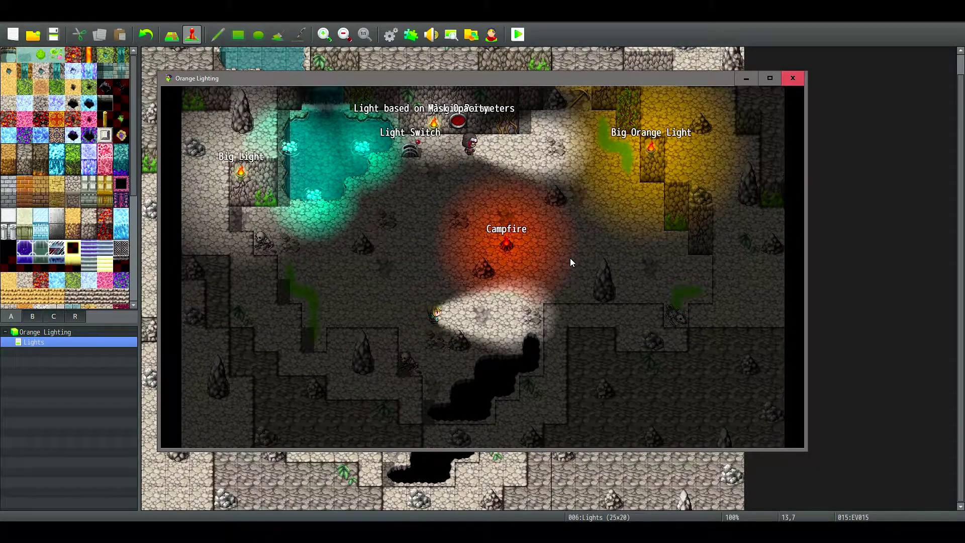
Step: Walk the player up toward the Light Switch and back beside the pool to examine the beam facing up and down
key("Up")
key("Up")
key("Up")
key("Up")
key("Up")
key("Up")
key("Left")
key("Left")
key("Down")
key("Down")
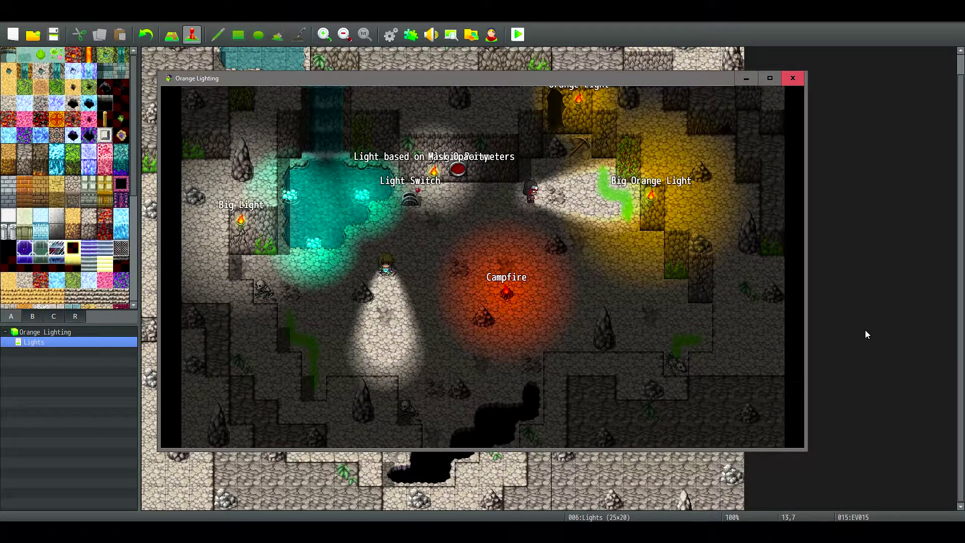
Step: Walk the player from the pool side past the moving character, examining the beam cast toward the Big Orange Light
key("Up")
key("Up")
key("Right")
key("Right")
key("Right")
key("Right")
key("Right")
key("Up")
key("Right")
key("Right")
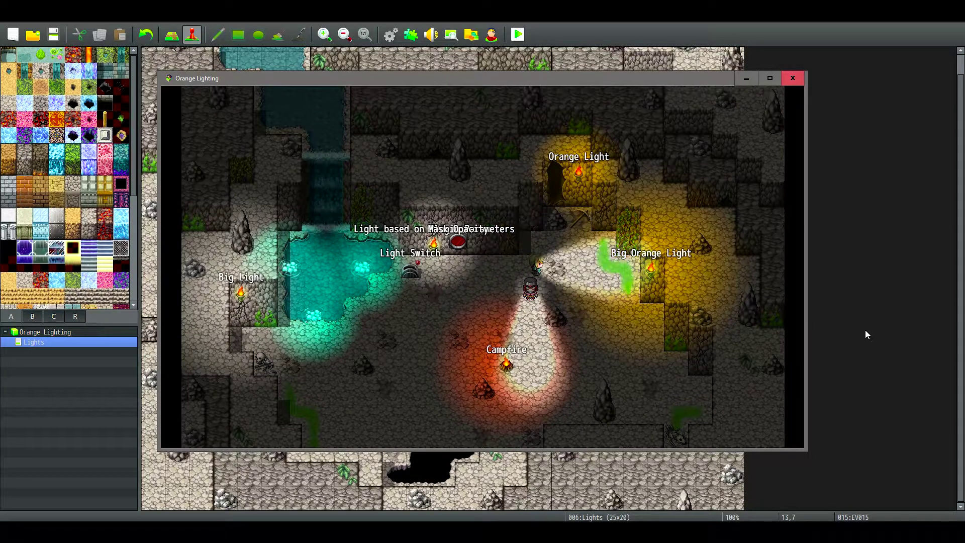
Step: Walk the player to the green slime beside the Big Orange Light and examine the upward beam over the vines
key("Up")
key("Right")
key("Right")
key("Up")
key("Down")
key("Down")
key("Down")
key("Right")
key("Up")
key("Up")
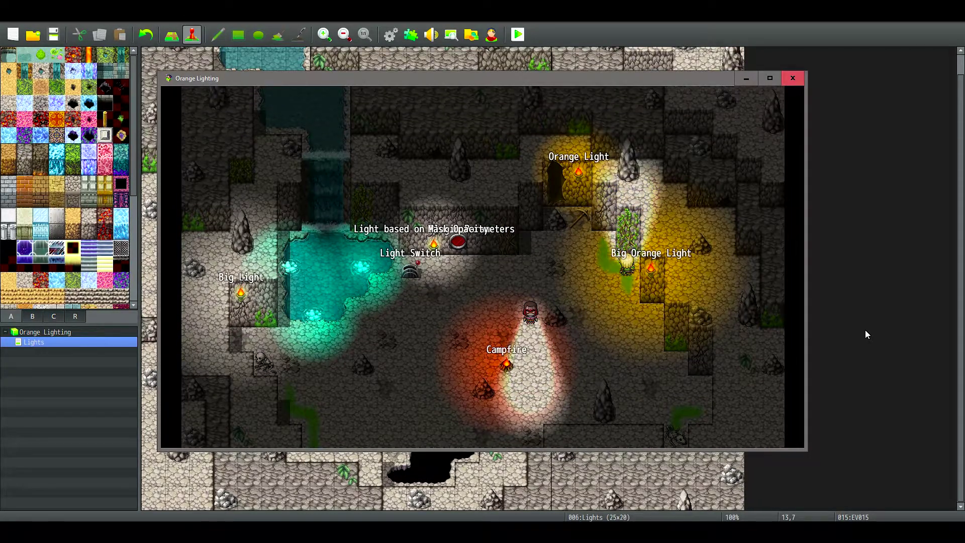
Step: Walk the player back beside the pool and around below the campfire, examining the upward beam at both places
key("Down")
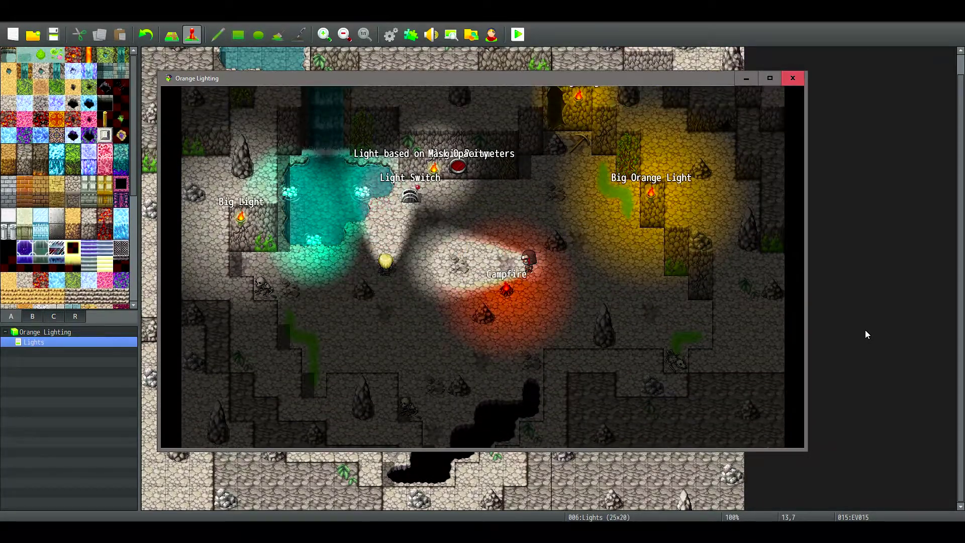
key("Up")
key("Left")
key("Down")
key("Right")
key("Right")
key("Right")
key("Down")
key("Down")
key("Down")
key("Right")
key("Right")
key("Right")
key("Right")
key("Up")
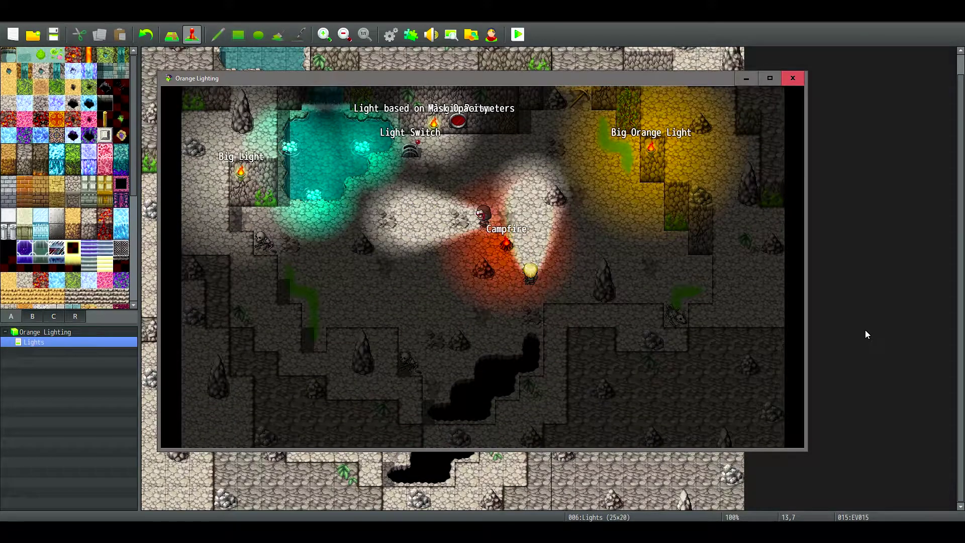
Step: Walk the player above the campfire and around to its pool side, examining the beam facing left and down
key("Up")
key("Up")
key("Up")
key("Up")
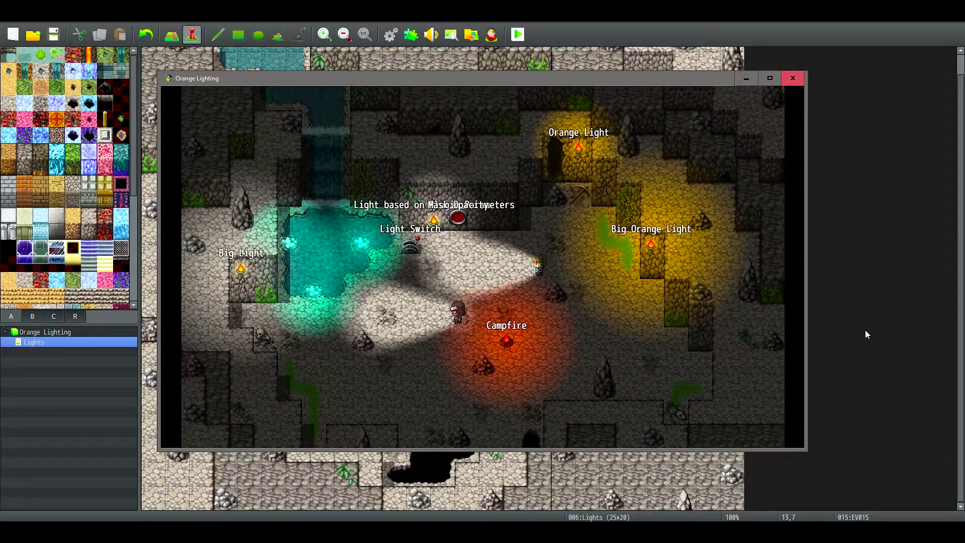
key("Right")
key("Left")
key("Down")
key("Left")
key("Down")
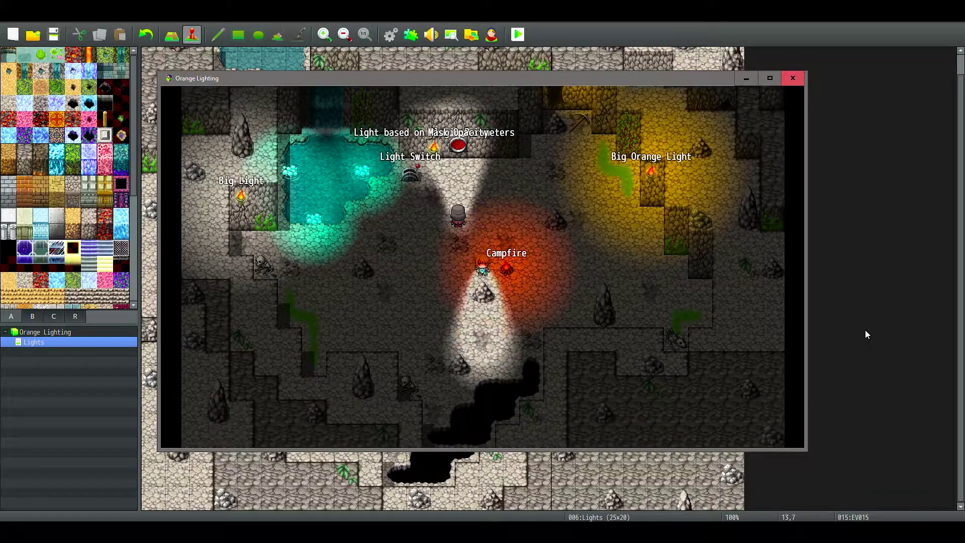
Step: Walk the player to the green slime below the pool and examine the beam facing left and right
key("Left")
key("Left")
key("Left")
key("Down")
key("Left")
key("Left")
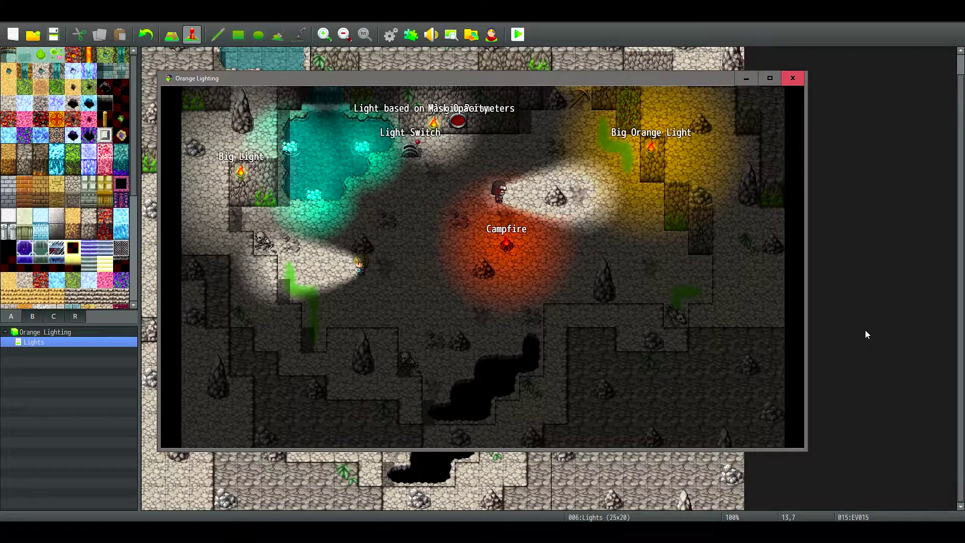
key("Right")
key("Right")
key("Left")
key("Left")
key("Left")
key("Left")
key("Right")
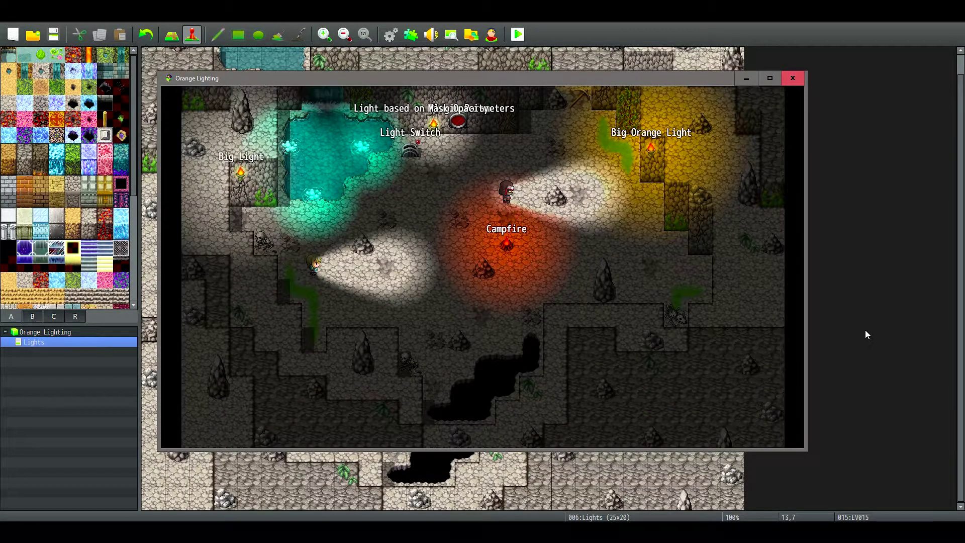
key("Left")
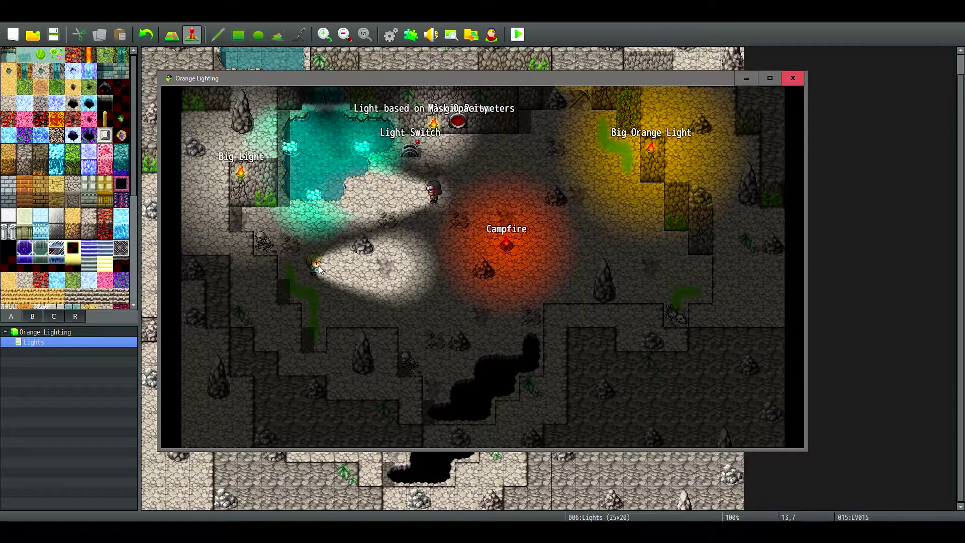
Step: Walk the player from the slime around the campfire to the ground just below it, examining how the beam blends with the red glow
key("Right")
key("Right")
key("Right")
key("Right")
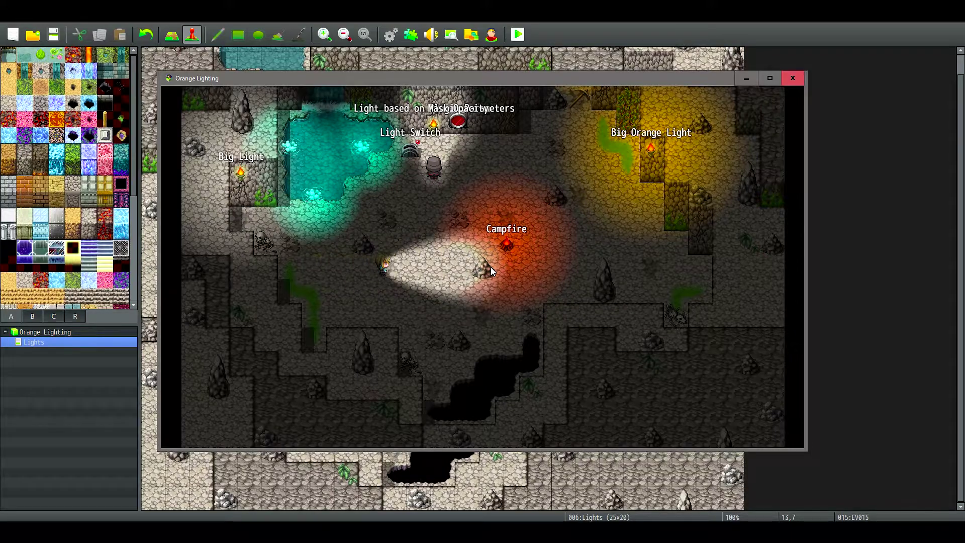
key("Up")
key("Up")
key("Right")
key("Up")
key("Right")
key("Right")
key("Right")
key("Right")
key("Down")
key("Down")
key("Down")
key("Left")
key("Left")
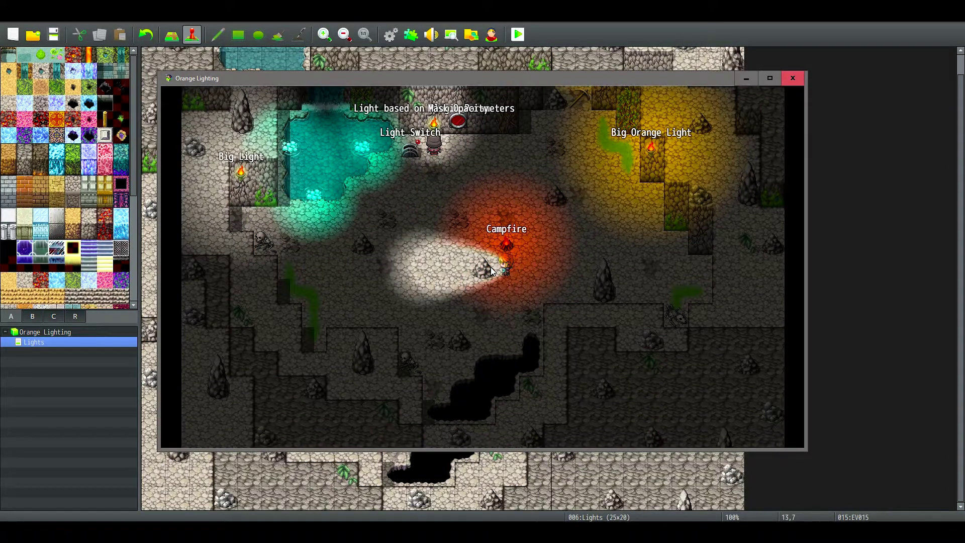
Step: Walk the player around the rock to the upper side of the campfire and examine the beam facing right across its glow
key("Down")
key("Left")
key("Up")
key("Left")
key("Down")
key("Right")
key("Up")
key("Up")
key("Right")
key("Right")
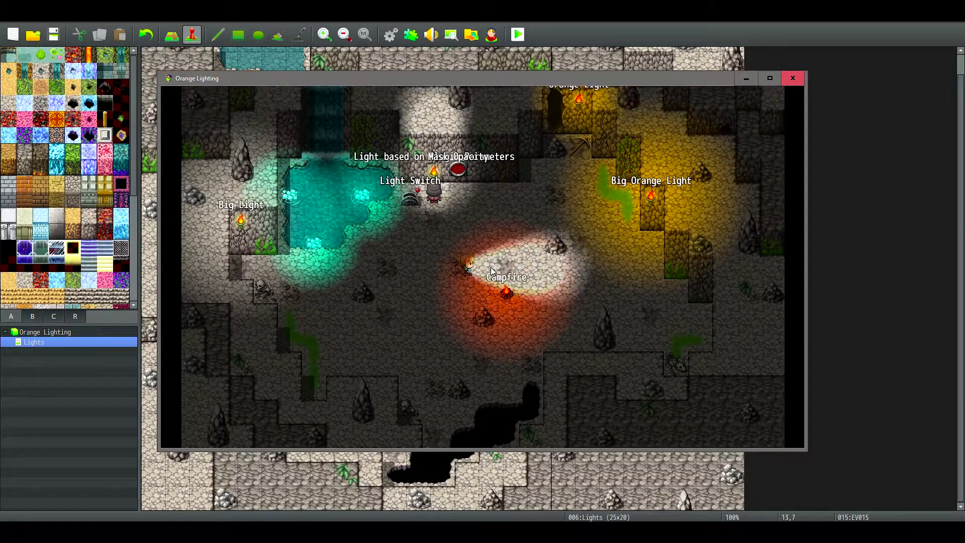
Step: Walk the player over the top of the campfire and down its far side, examining the beam cast onto the chasm
key("Up")
key("Up")
key("Right")
key("Right")
key("Down")
key("Down")
key("Down")
key("Down")
key("Down")
key("Down")
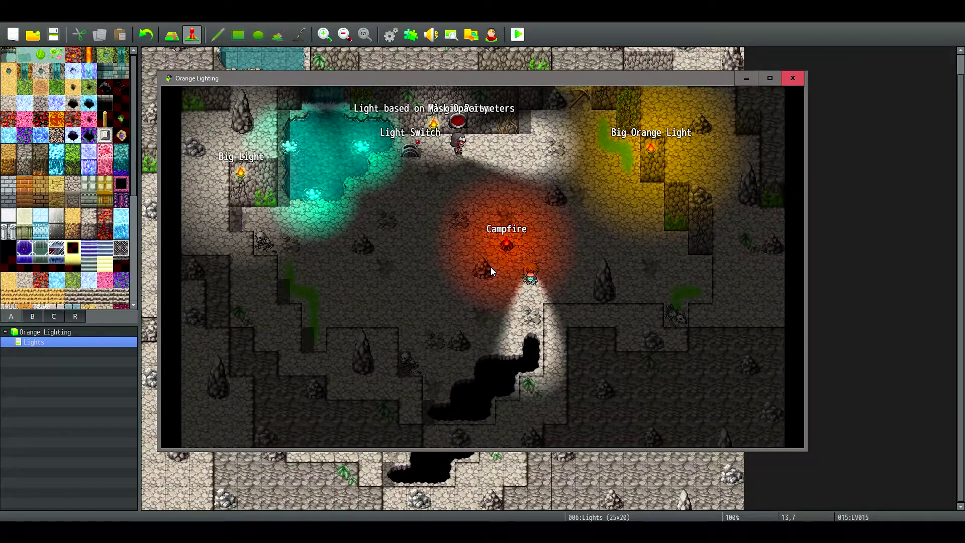
Step: Walk the player back up and down the pool side of the campfire, examining the beam facing left toward the slime
key("Left")
key("Up")
key("Up")
key("Up")
key("Up")
key("Up")
key("Left")
key("Down")
key("Down")
key("Down")
key("Down")
key("Left")
key("Left")
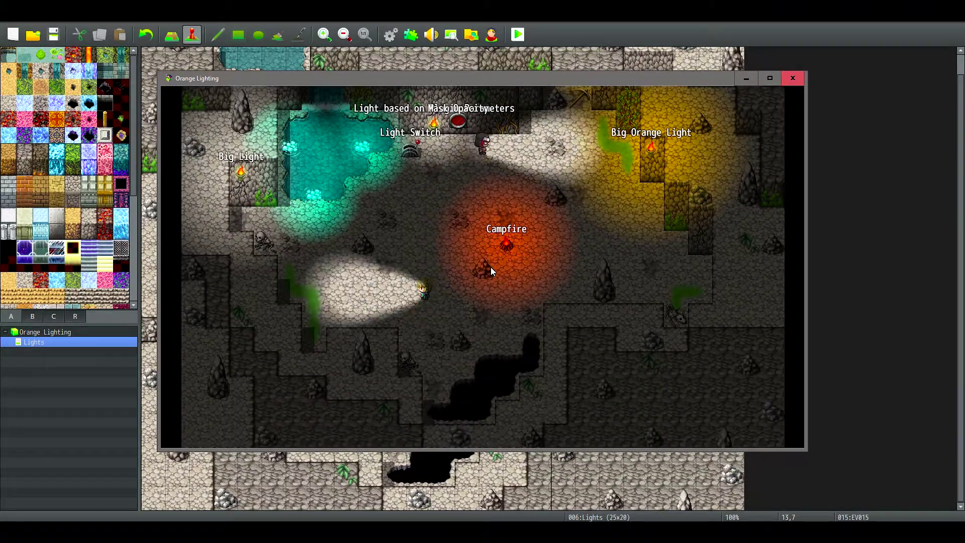
Step: Walk the player up to the Light Switch and examine the beam facing up and right beside the moving character
key("Up")
key("Up")
key("Up")
key("Up")
key("Up")
key("Up")
key("Right")
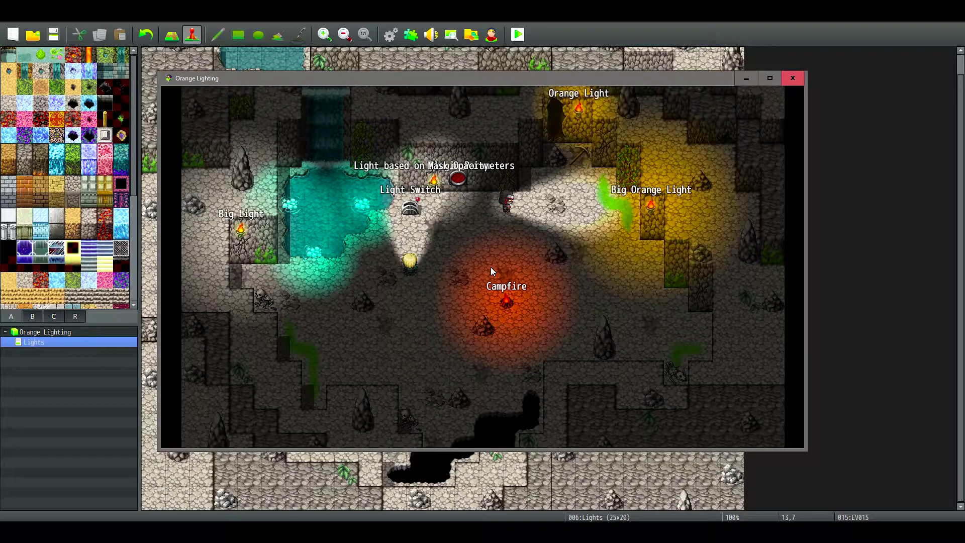
key("Right")
key("Right")
key("Up")
key("Down")
key("Left")
key("Left")
key("Down")
key("Up")
key("Right")
key("Right")
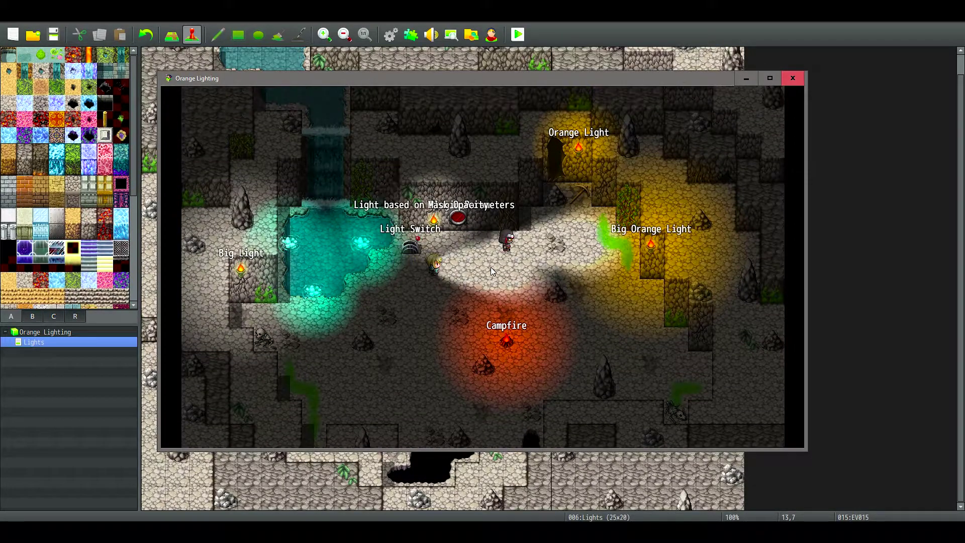
Step: Activate the red Mask Opacity button and set the mask opacity to 255
key("Up")
key("Return")
key("Down")
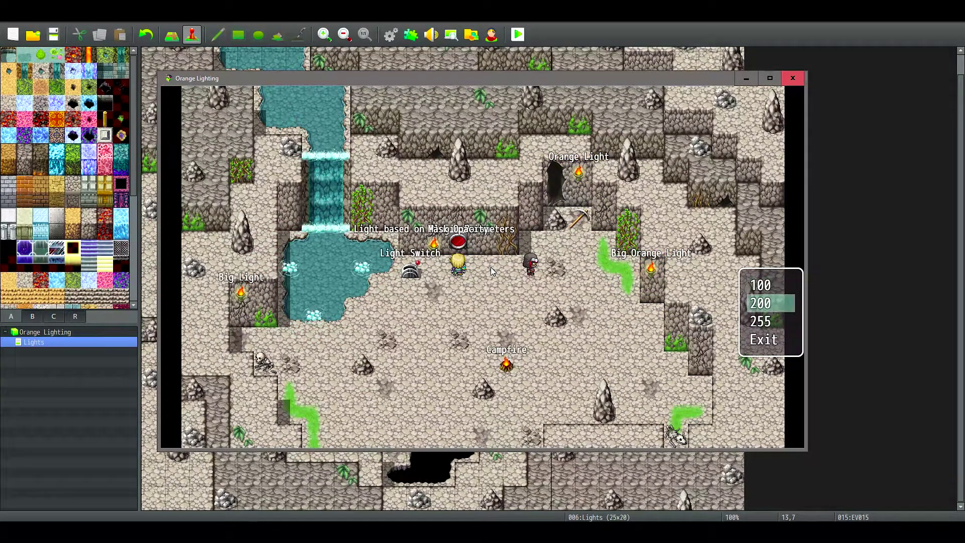
key("Return")
Step: Walk the player around the ground between the pool and the campfire, examining the flashlight facing down and up in full darkness
key("Down")
key("Left")
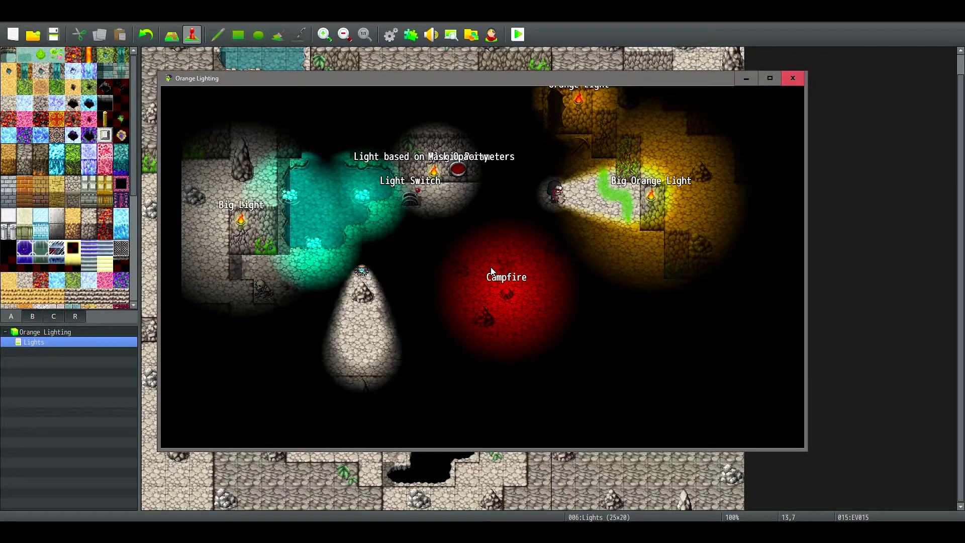
key("Right")
key("Down")
key("Up")
key("Down")
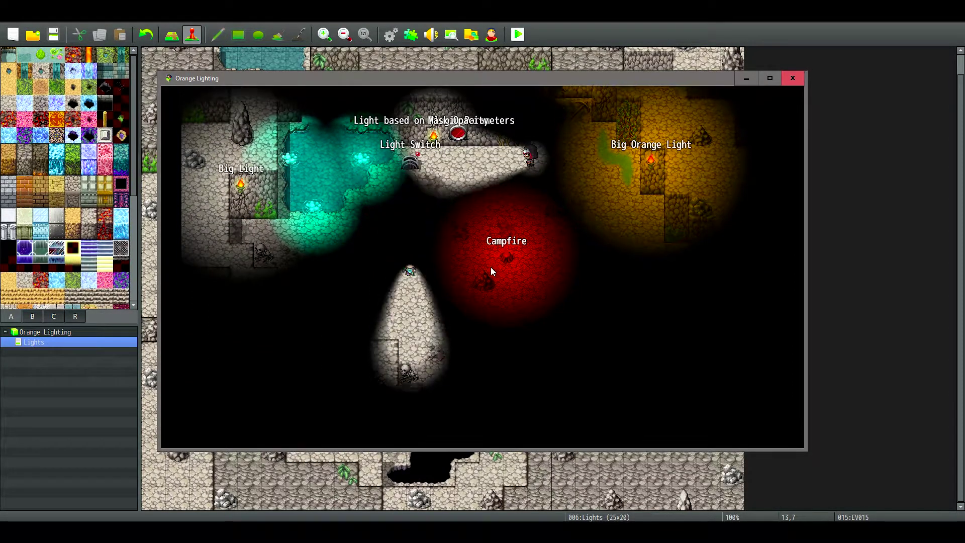
key("Right")
key("Left")
key("Up")
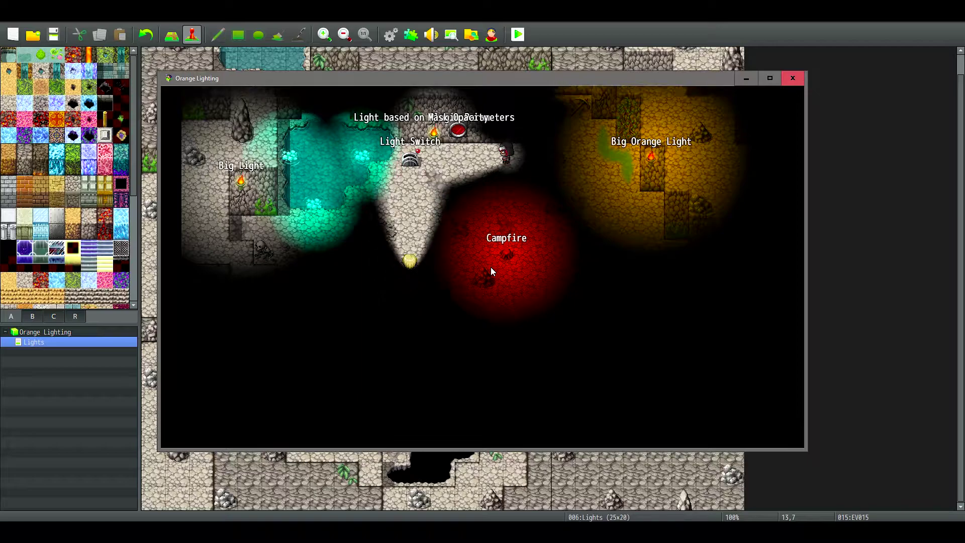
Step: Return the player to the red Mask Opacity button and set the mask opacity to 100
key("Right")
key("Up")
key("Left")
key("Up")
key("Return")
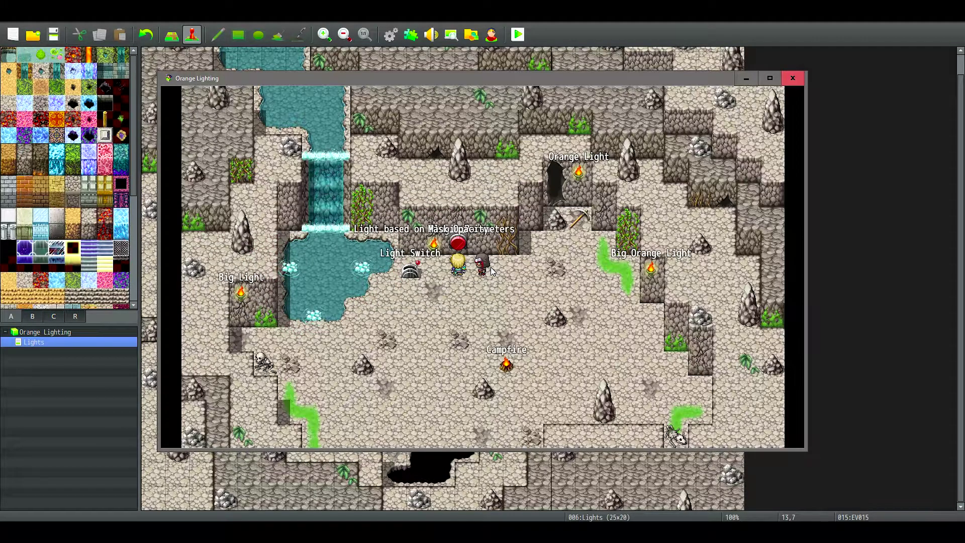
key("Return")
Step: Walk the player around the campfire area under the 100 opacity mask, examining the beam facing down and left
key("Down")
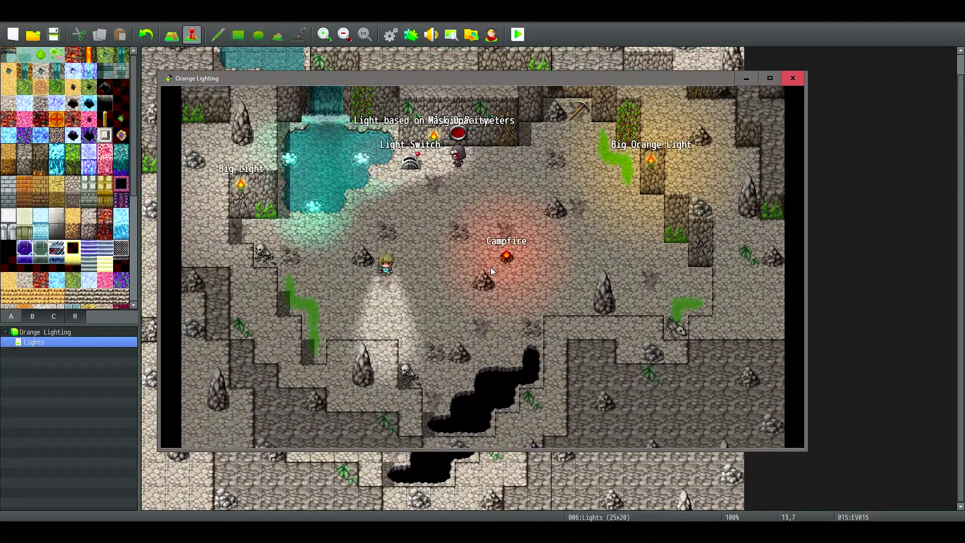
key("Up")
key("Right")
key("Up")
key("Right")
key("Left")
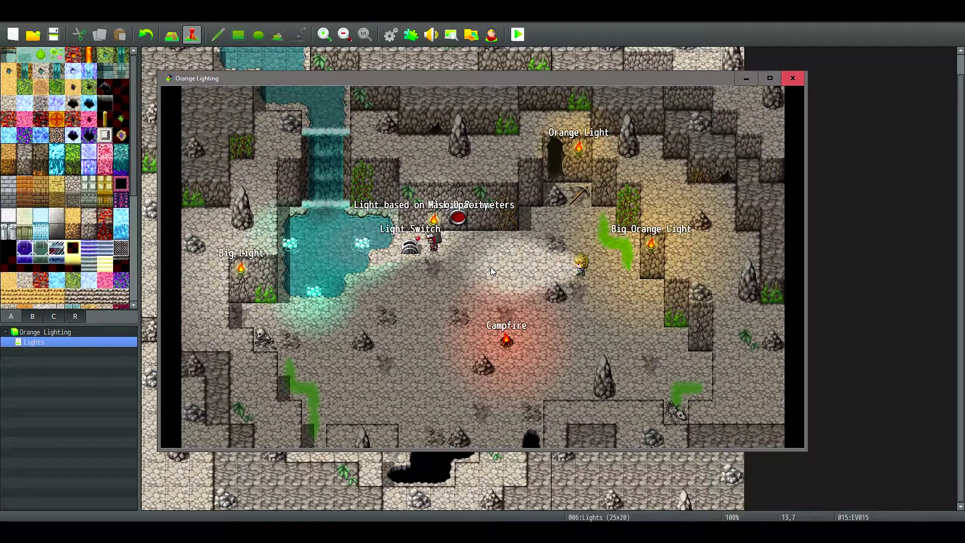
key("Up")
key("Left")
key("Down")
key("Left")
key("Down")
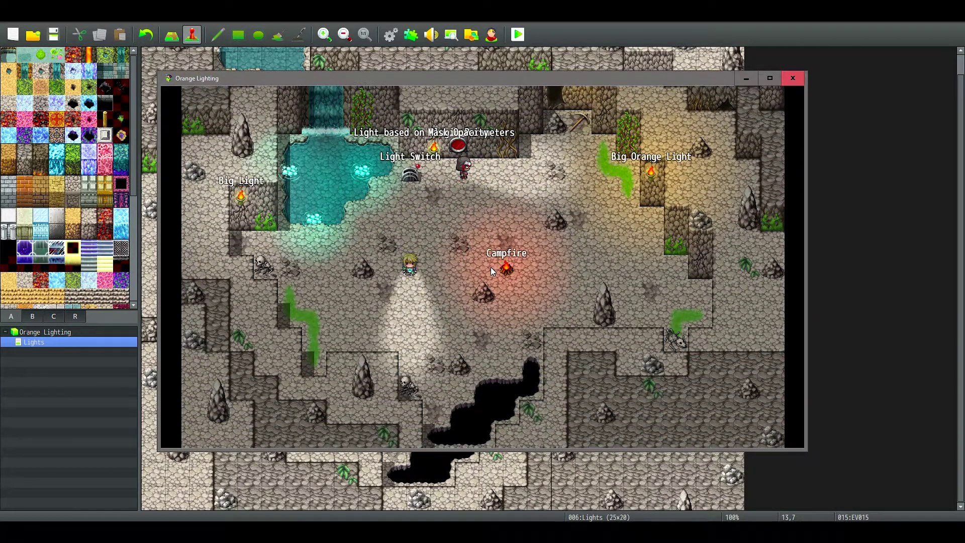
Step: Return the player to the red Mask Opacity button and turn off the lighting mask
key("Up")
key("Right")
key("Up")
key("Right")
key("Up")
key("Return")
key("Down")
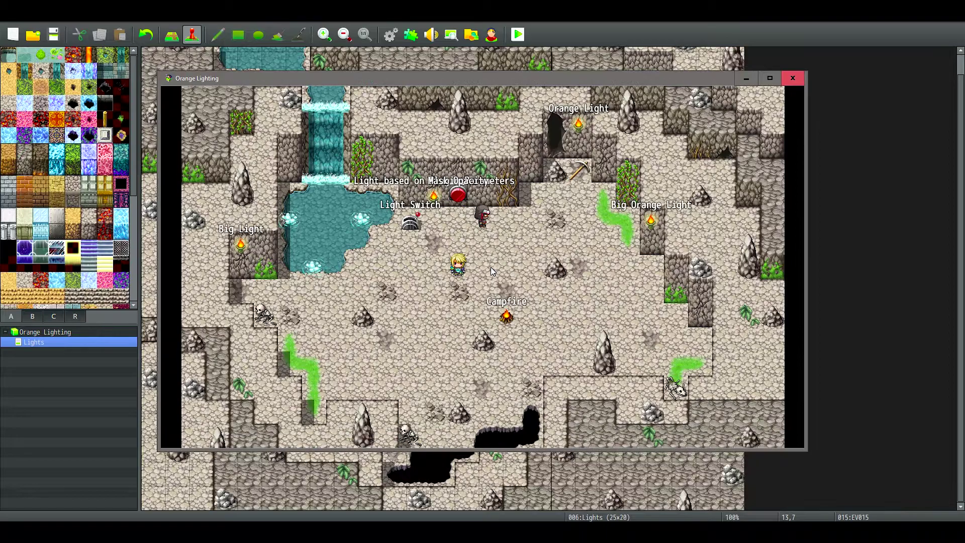
Step: Walk the player above the campfire to examine the map without the lighting mask, and close the playtest
key("Left")
key("Left")
key("Right")
key("Right")
key("Right")
key("Right")
key("Right")
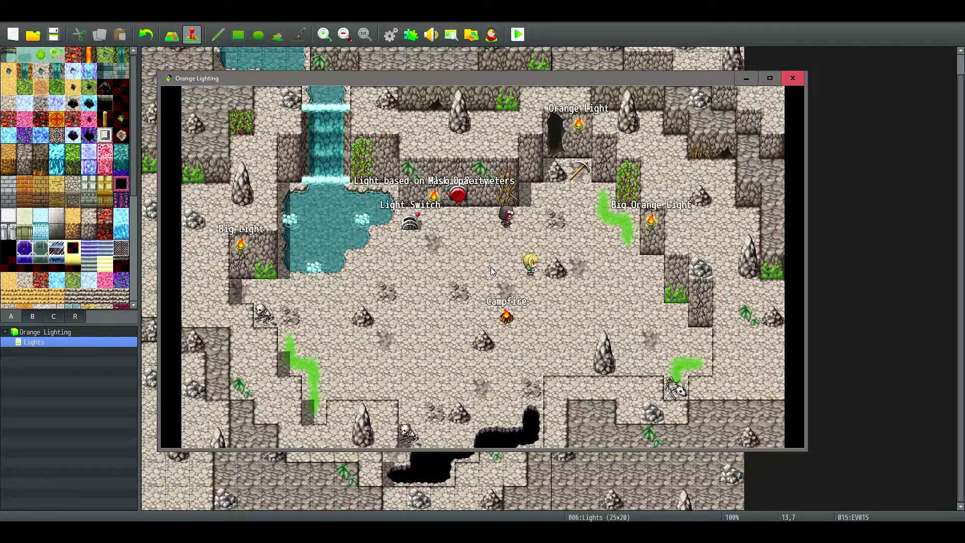
key("Left")
key("Left")
left_click(793, 81)
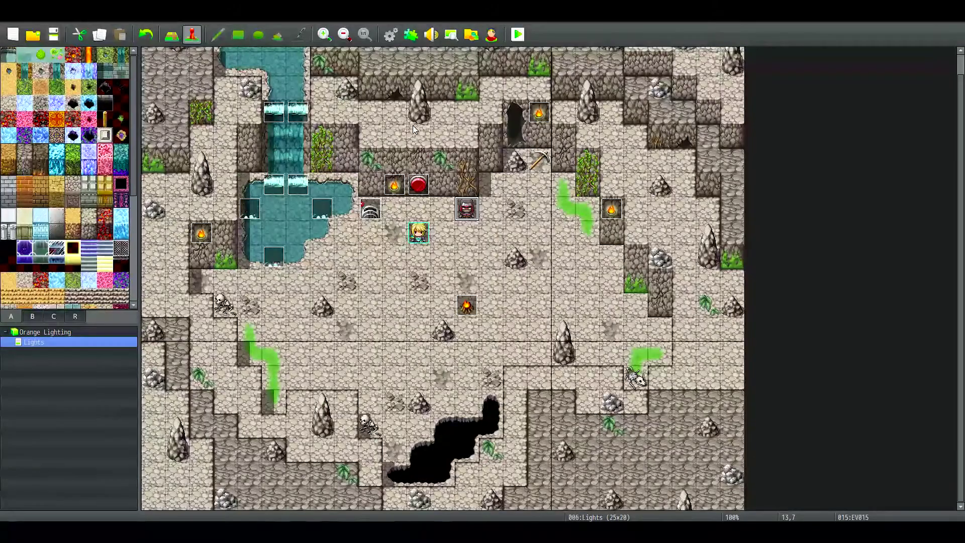
Step: Create an event at map position 11,4 with a Tint Screen command using the Dark preset and a 1-frame duration
right_click(423, 139)
left_click(476, 157)
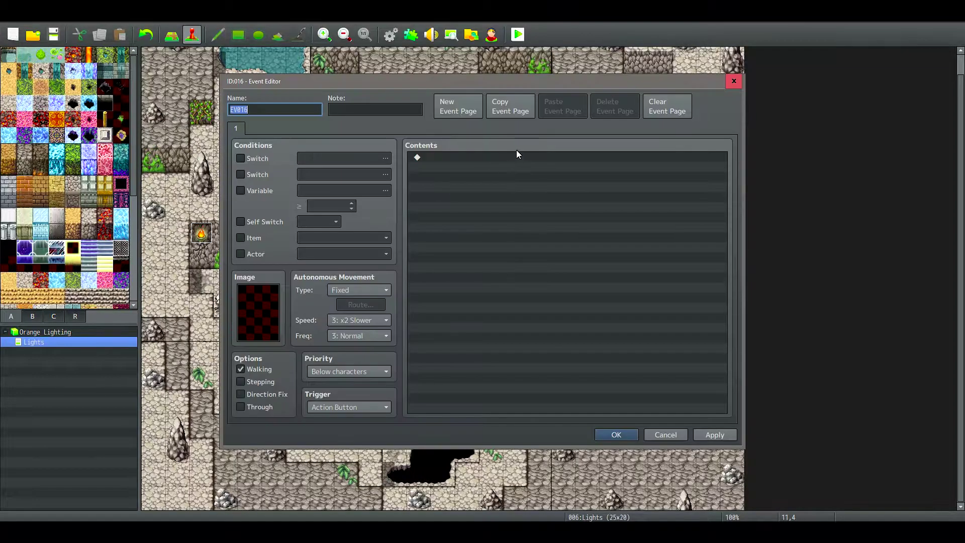
double_click(515, 197)
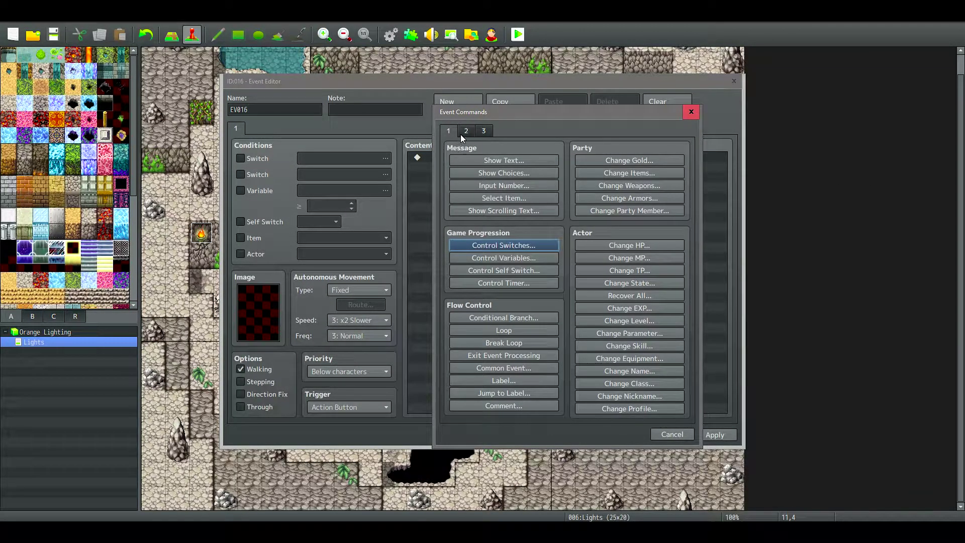
left_click(474, 132)
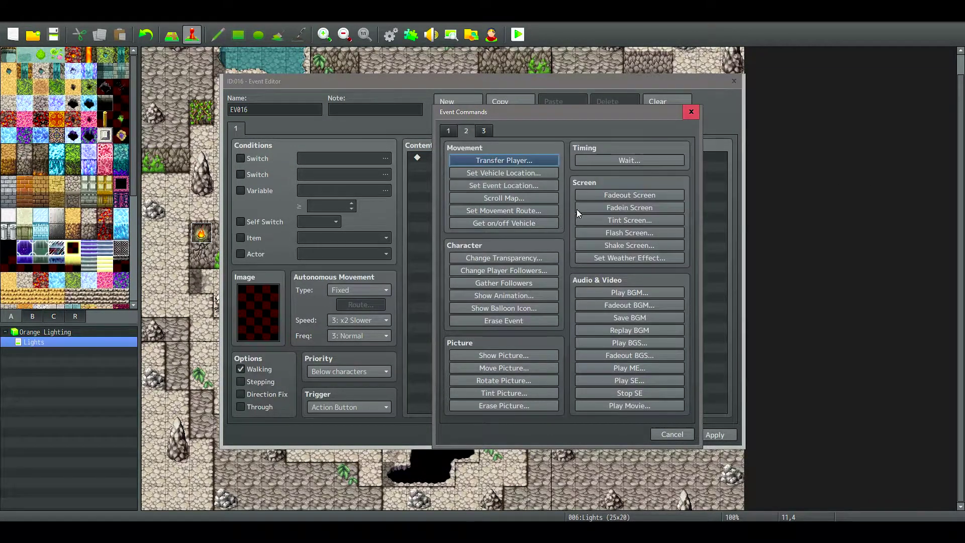
left_click(629, 223)
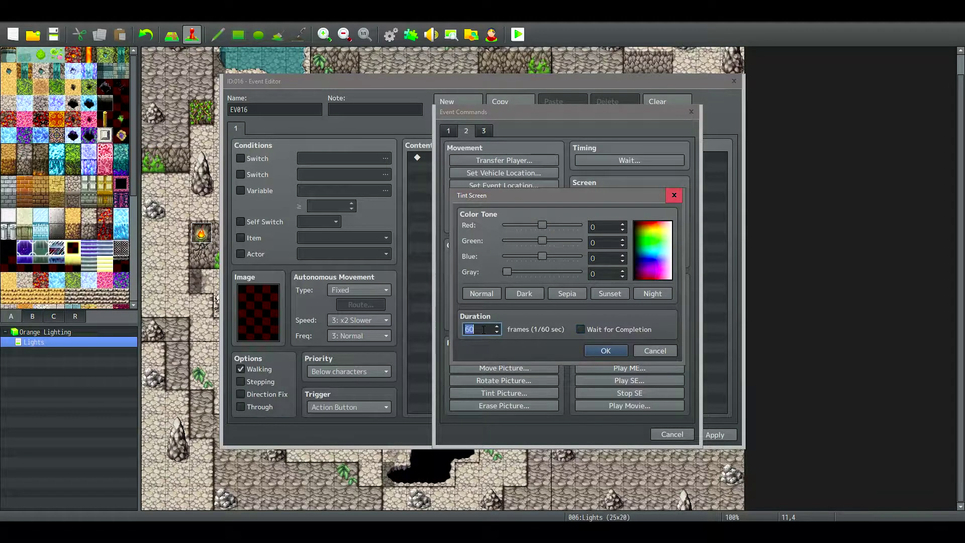
left_click(538, 292)
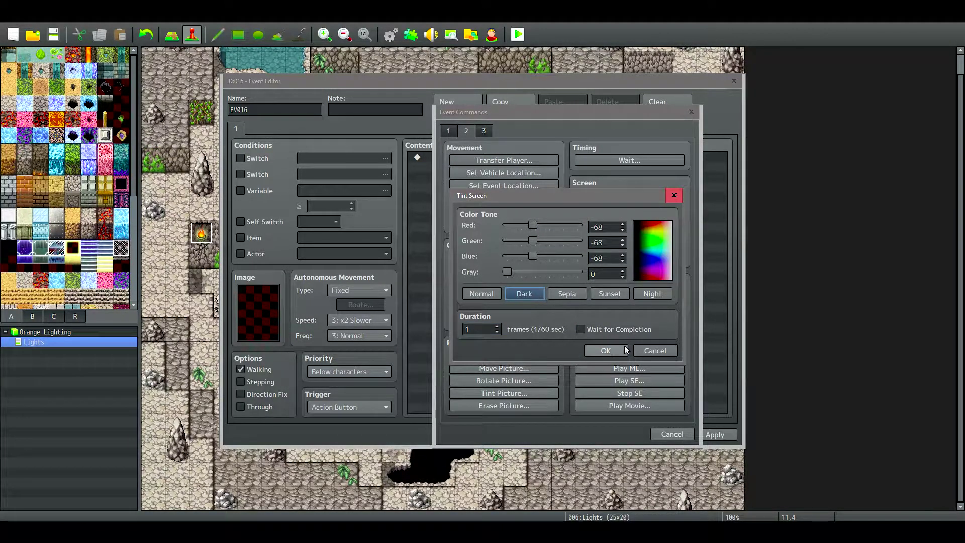
left_click(604, 350)
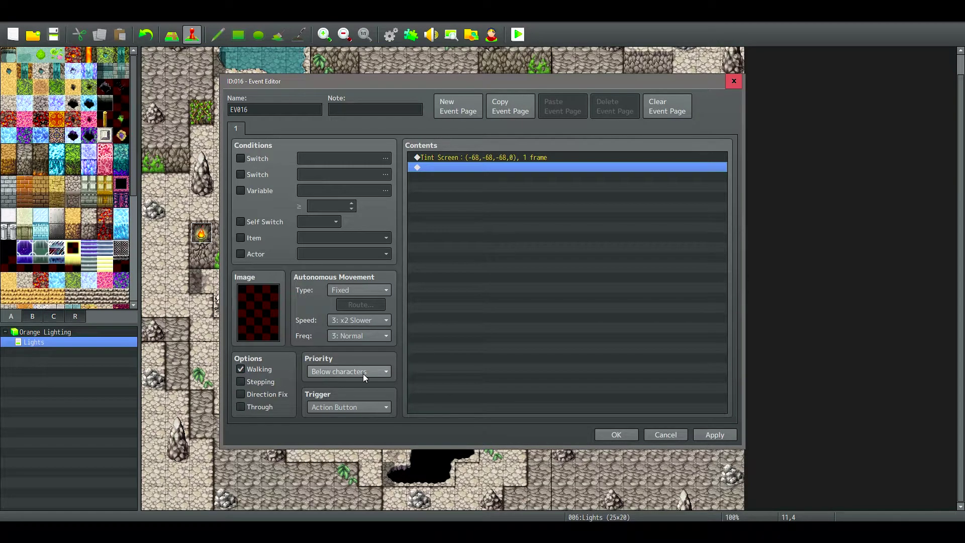
Step: Set the tint event's trigger to Autorun, add an Erase Event command after the tint, and save the event
left_click(339, 451)
double_click(534, 210)
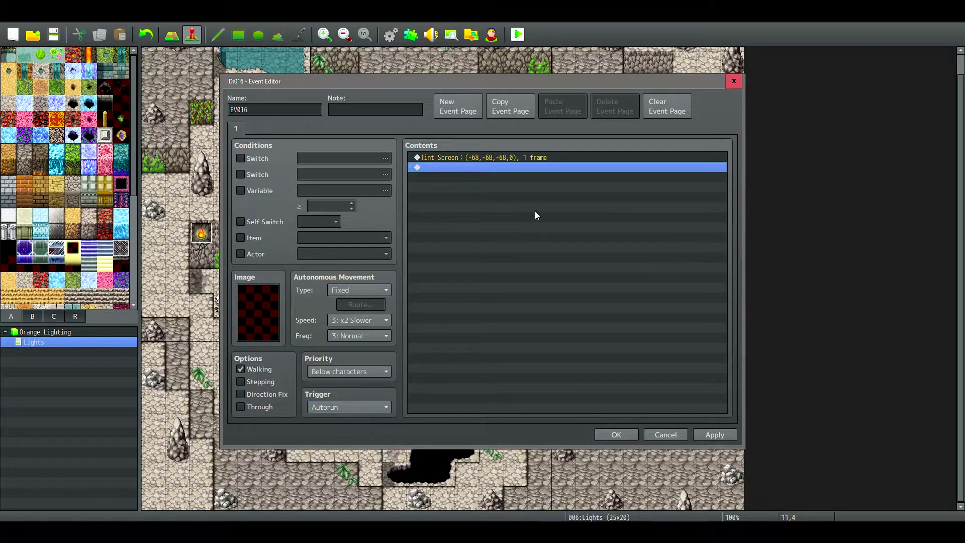
left_click(448, 130)
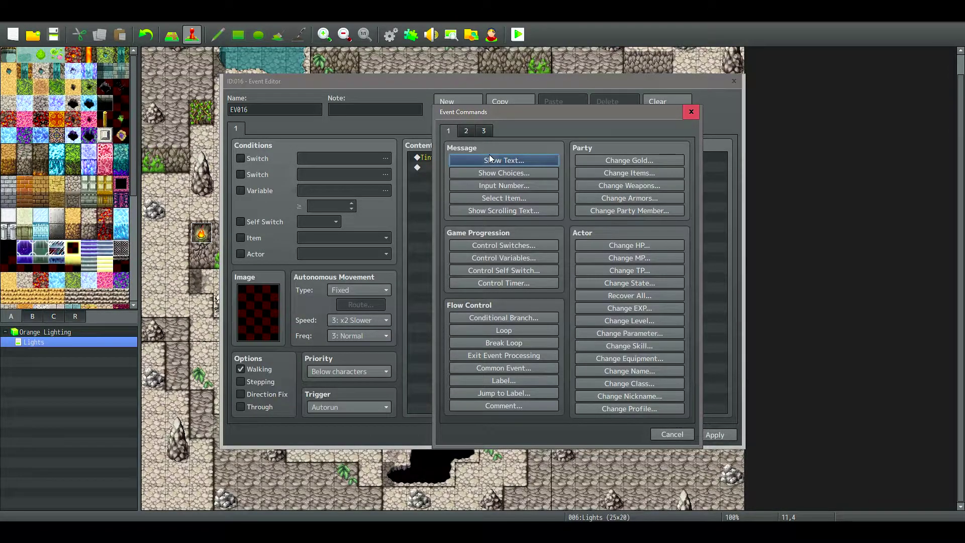
left_click(483, 130)
left_click(465, 130)
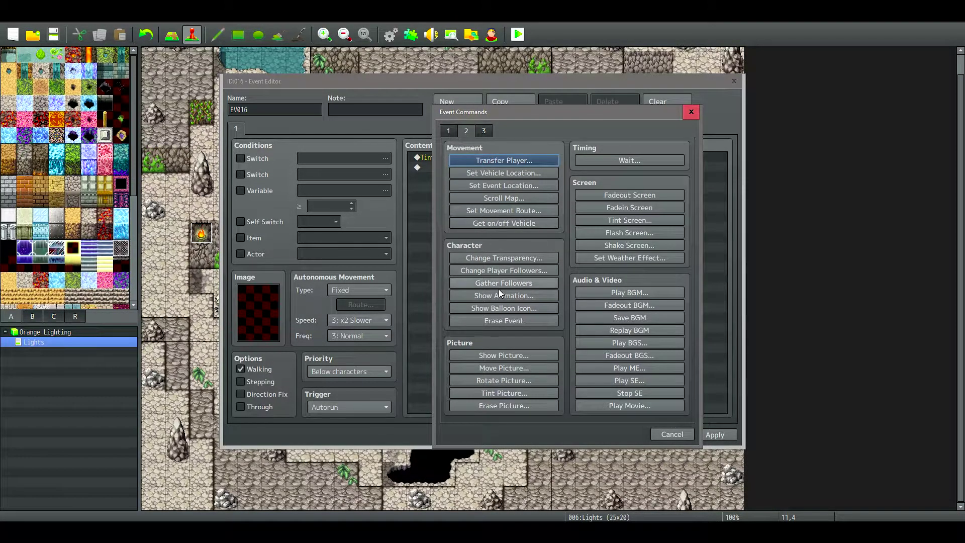
left_click(503, 320)
left_click(628, 435)
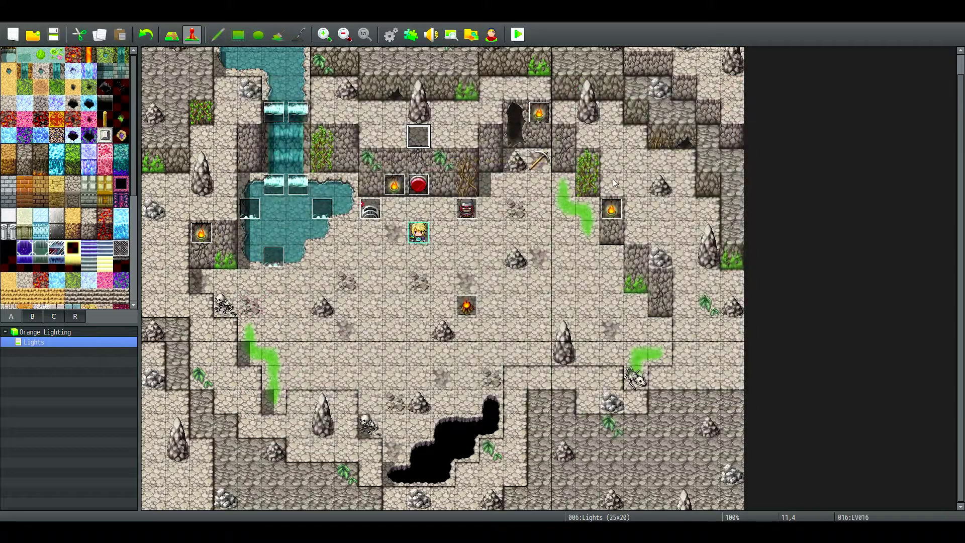
Step: Start a playtest and walk the player around above the campfire, examining the dark screen tint without a lighting mask
left_click(517, 35)
left_click(436, 281)
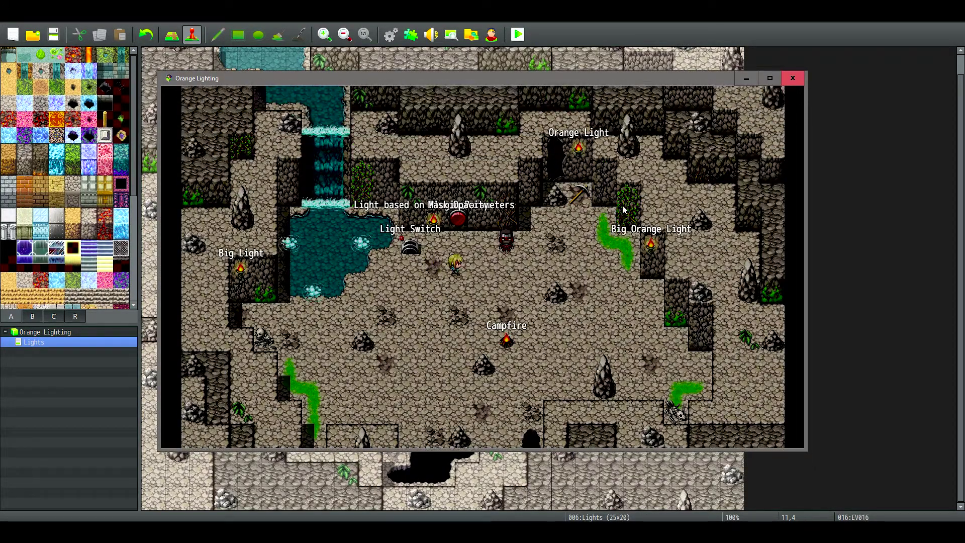
key("Down")
key("Down")
key("Left")
key("Left")
key("Left")
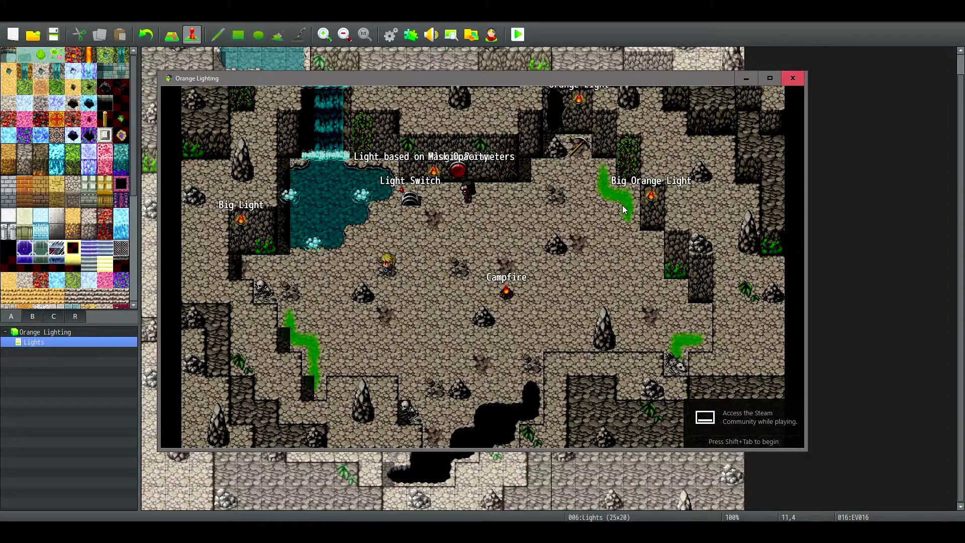
key("Right")
key("Right")
key("Right")
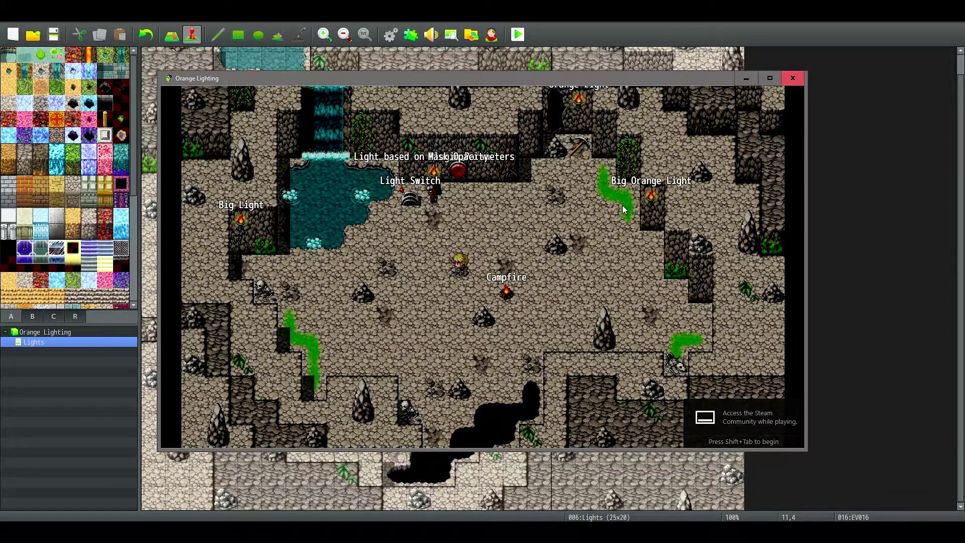
Step: Walk the player to the red Mask Opacity button and set the mask opacity to 200
key("Left")
key("Up")
key("Up")
key("Up")
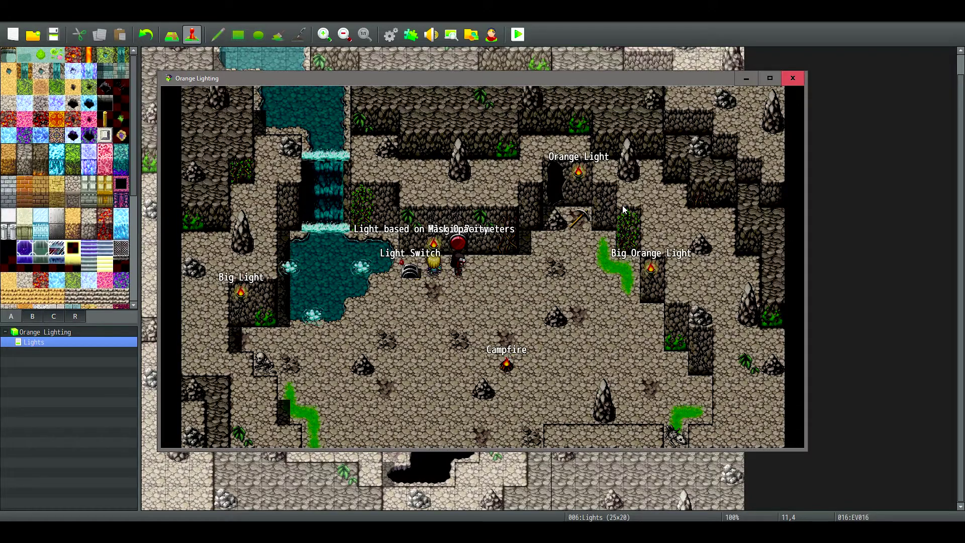
key("Right")
key("Up")
key("Return")
key("Down")
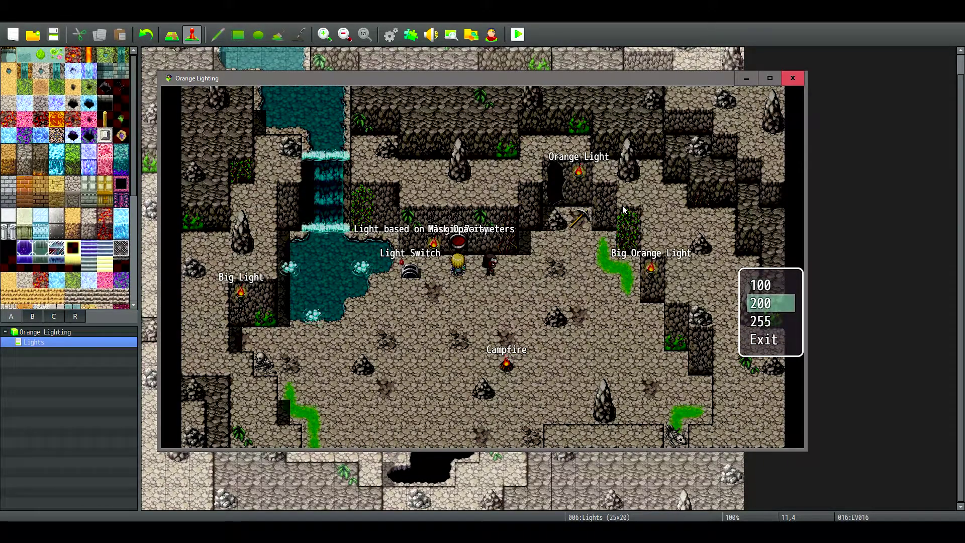
key("Return")
Step: Walk the player around the pool and campfire area, examining the lights under the 200 opacity mask combined with the dark tint
key("Down")
key("Down")
key("Down")
key("Down")
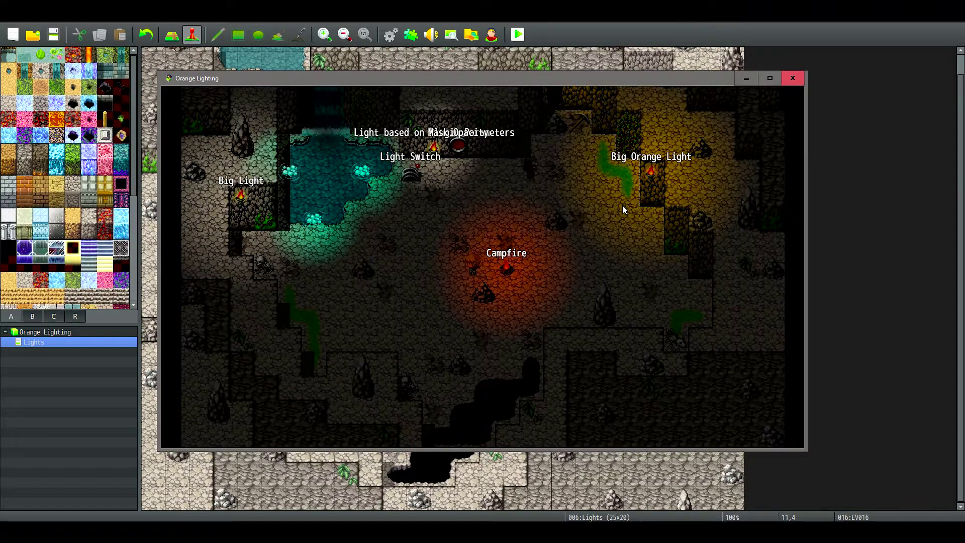
key("Left")
key("Left")
key("Left")
key("Up")
key("Up")
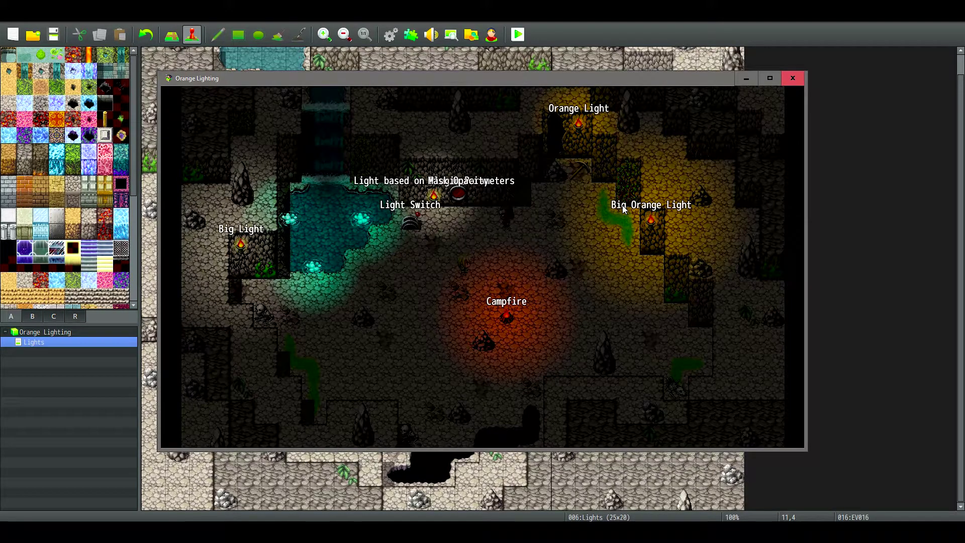
key("Down")
key("Right")
key("Down")
key("Down")
key("Right")
key("Right")
key("Up")
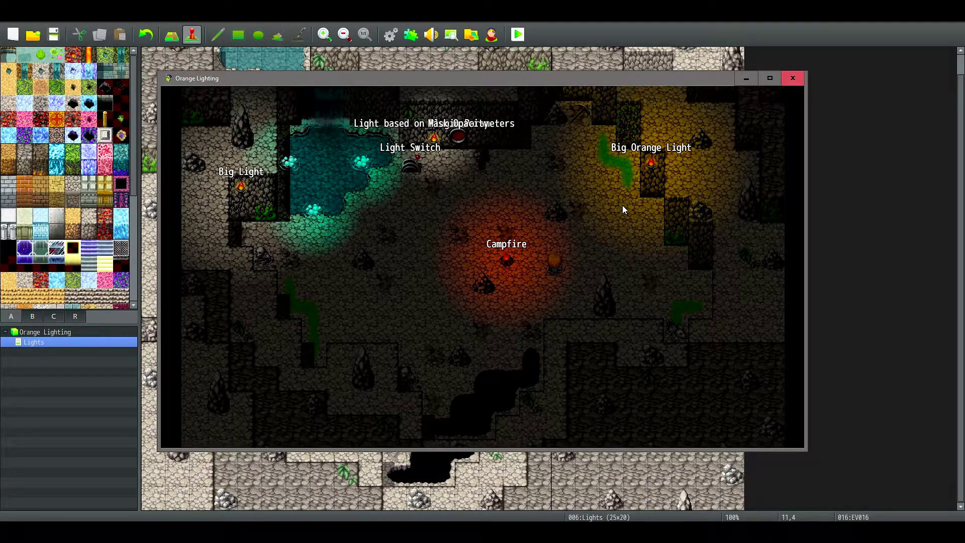
Step: Take the player to the Light Switch to turn on the flashlight, and walk back toward the campfire
key("Up")
key("Left")
key("Left")
key("Up")
key("Up")
key("Up")
key("Left")
key("Down")
key("Down")
key("Down")
key("Left")
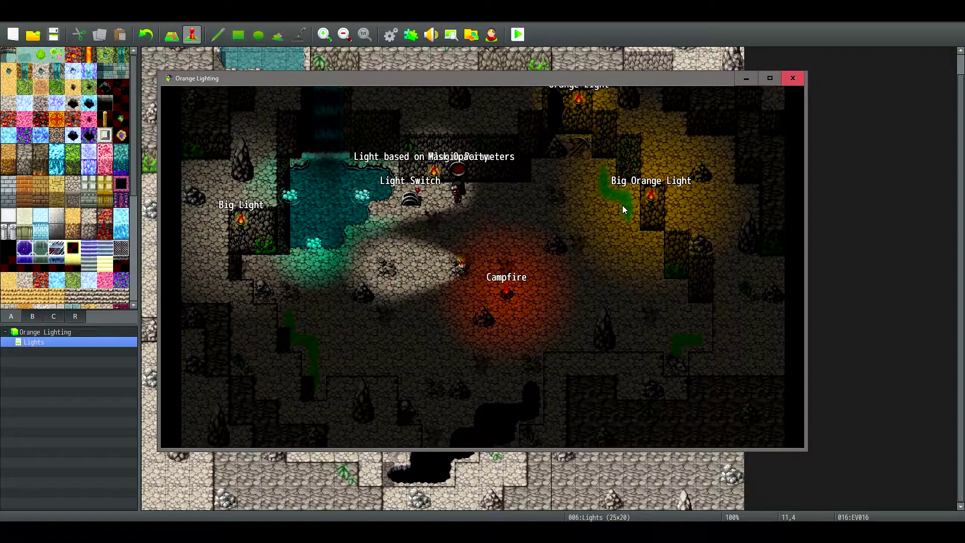
Step: Walk the player to the ground just below the pool, examining the flashlight beam over the water's glow
key("Down")
key("Down")
key("Down")
key("Left")
key("Left")
key("Left")
key("Down")
key("Left")
key("Left")
key("Up")
key("Up")
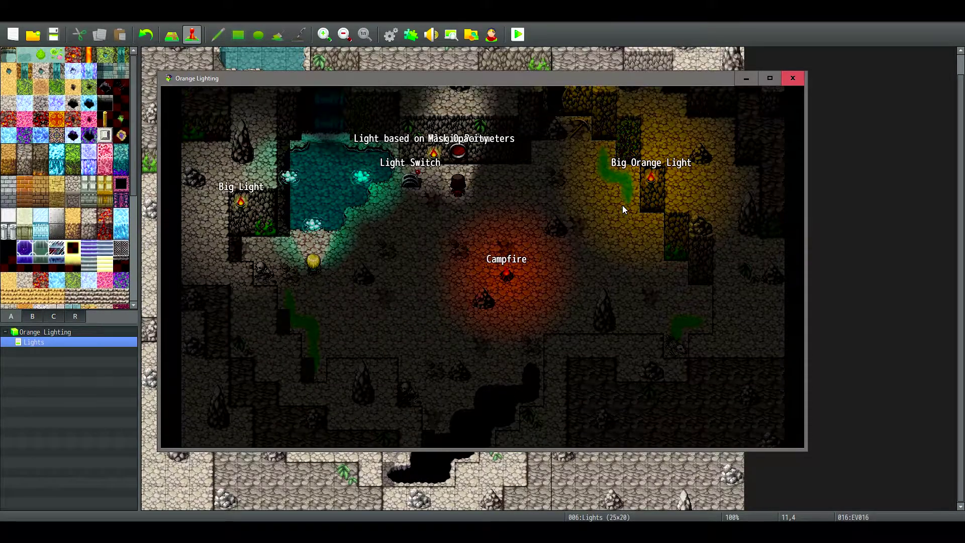
Step: Walk the player from the pool to the Big Orange Light, examining the flashlight beam against the orange glow
key("Right")
key("Right")
key("Right")
key("Right")
key("Right")
key("Right")
key("Up")
key("Up")
key("Right")
key("Right")
key("Right")
key("Right")
key("Right")
key("Right")
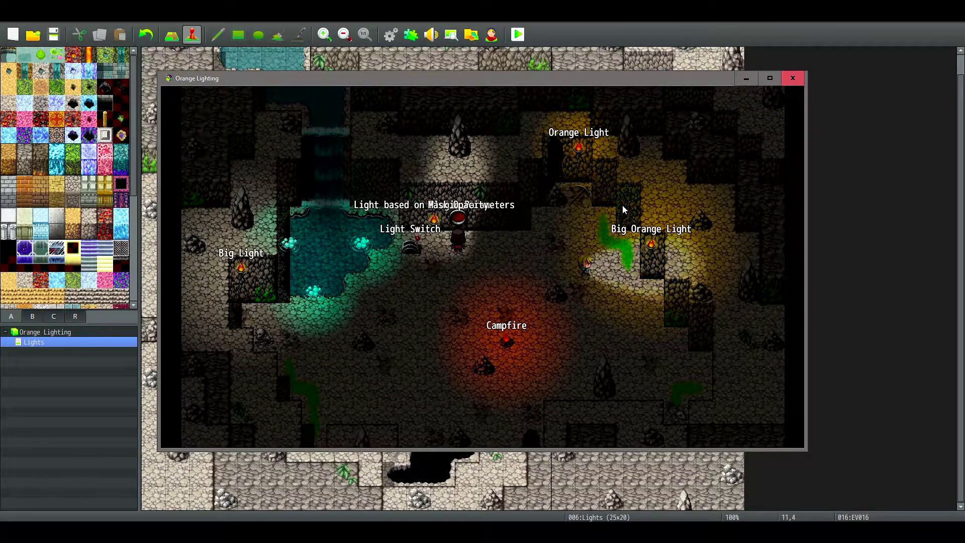
Step: Walk the player back to the red Mask Opacity button and set the mask opacity to 255
key("Down")
key("Down")
key("Down")
key("Left")
key("Left")
key("Left")
key("Up")
key("Left")
key("Left")
key("Up")
key("Up")
key("Up")
key("Left")
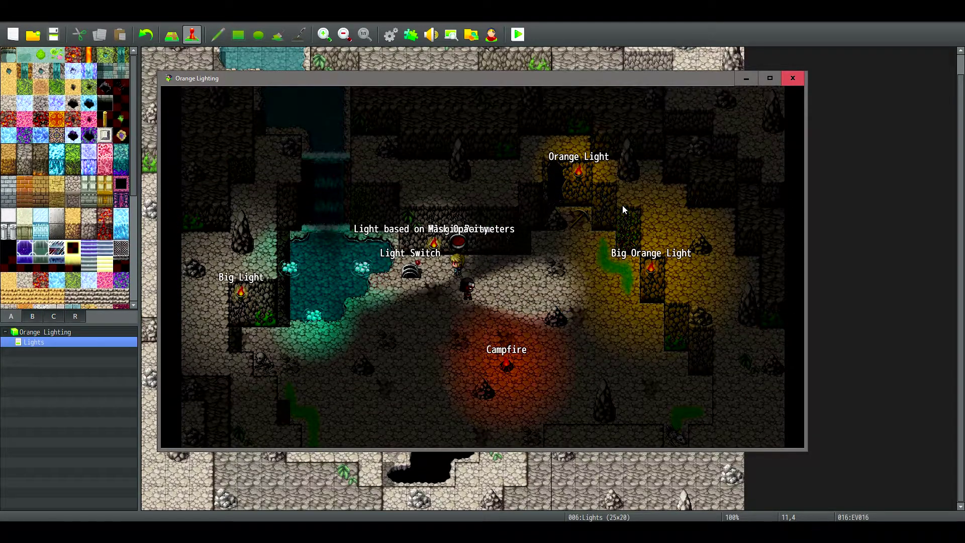
key("Up")
key("Return")
key("Down")
key("Return")
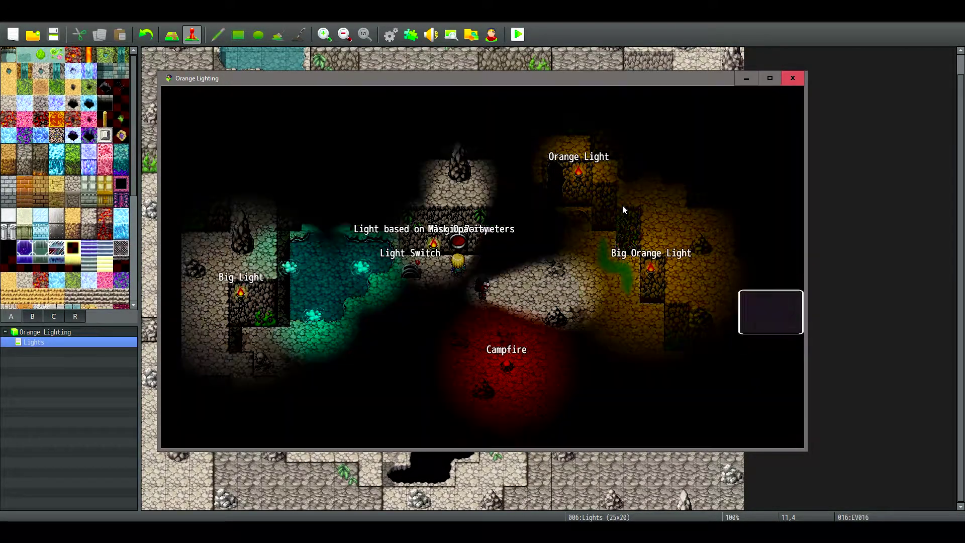
Step: Walk the player down between the pool and the campfire, examining the downward flashlight beam in full darkness
key("Right")
key("Left")
key("Left")
key("Left")
key("Down")
key("Down")
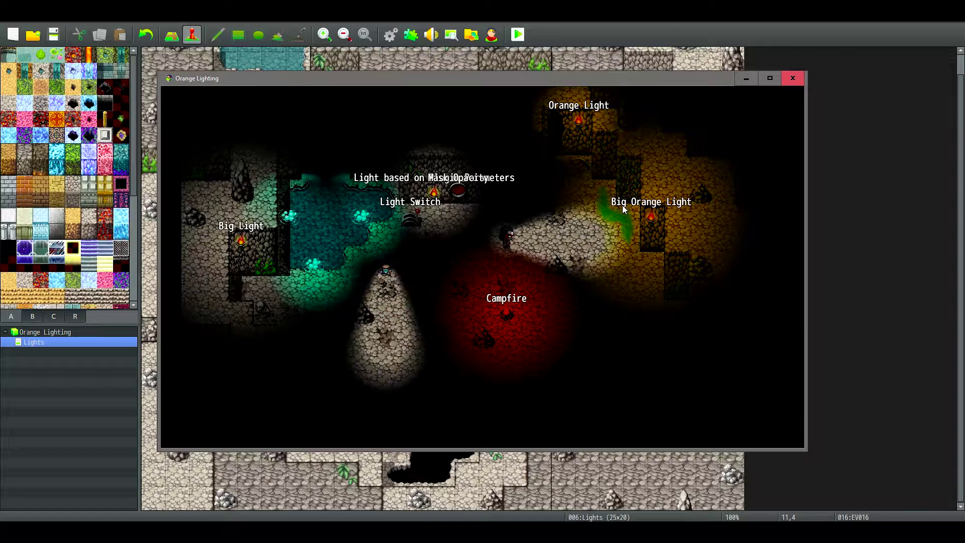
Step: Bring the player back to the red Mask Opacity button and change the mask opacity to 200
key("Right")
key("Right")
key("Right")
key("Right")
key("Up")
key("Up")
key("Up")
key("Up")
key("Left")
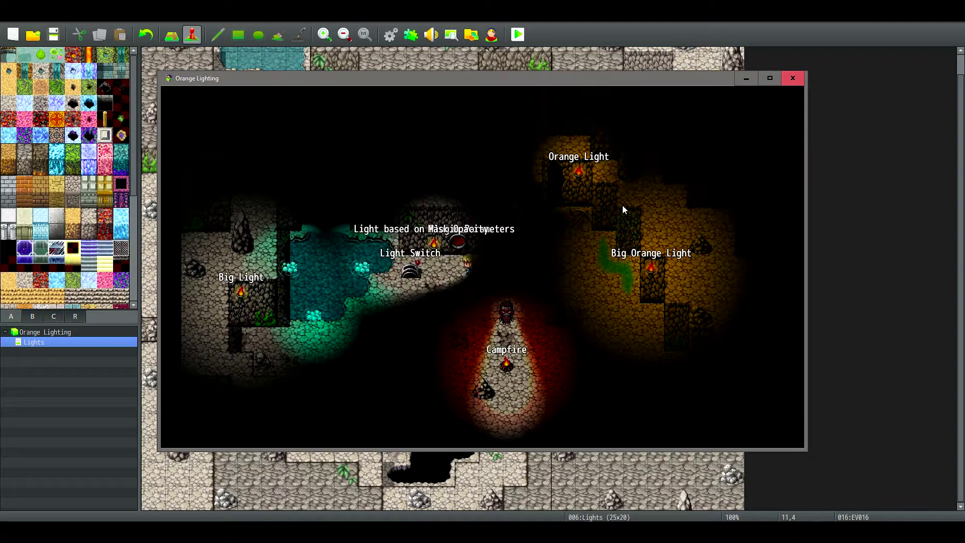
key("Up")
key("Return")
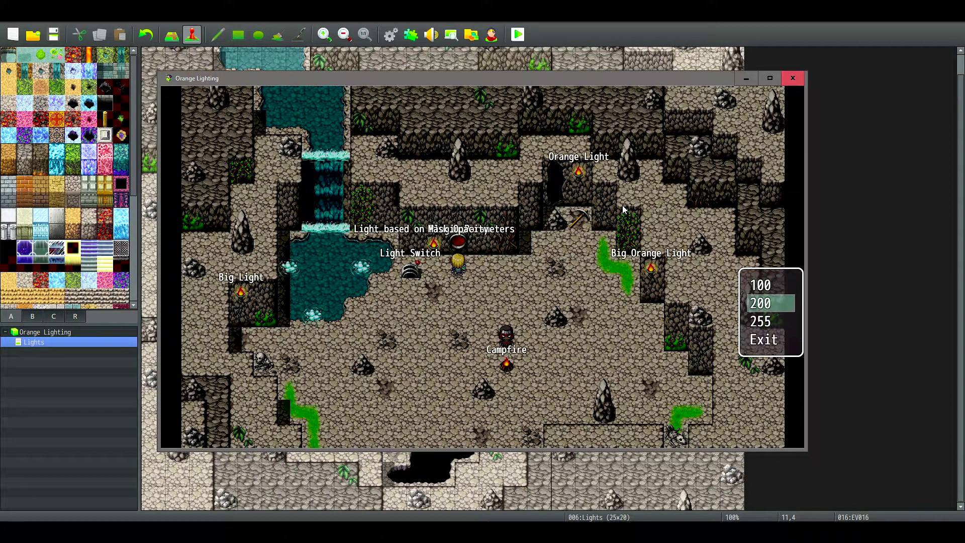
key("Return")
Step: Walk the player briefly toward the Big Orange Light, and return to the red Mask Opacity button to turn off the mask
key("Down")
key("Down")
key("Up")
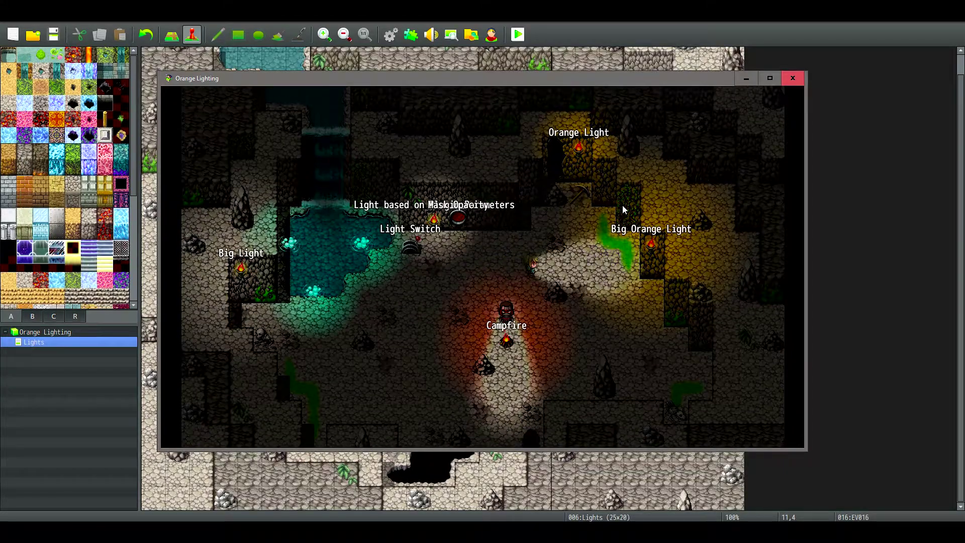
key("Left")
key("Up")
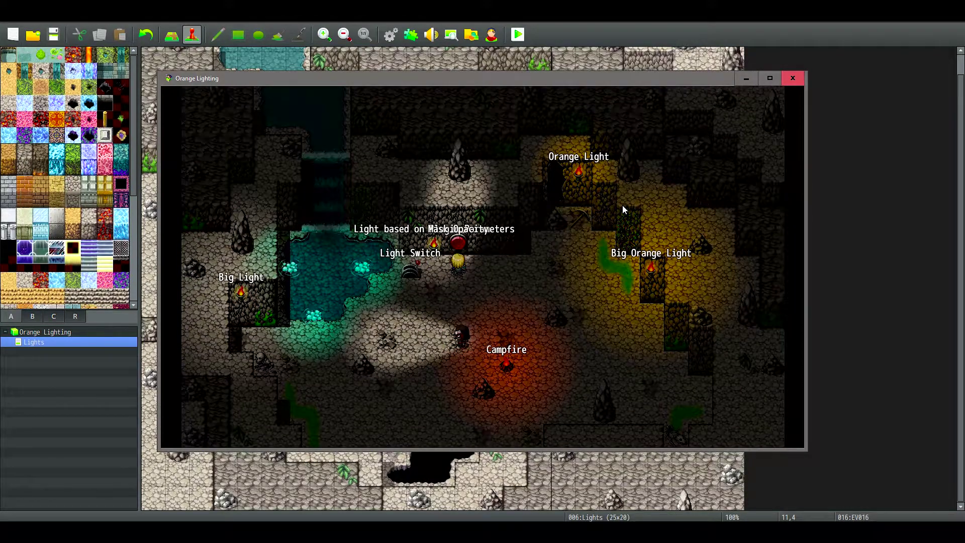
key("Return")
key("Down")
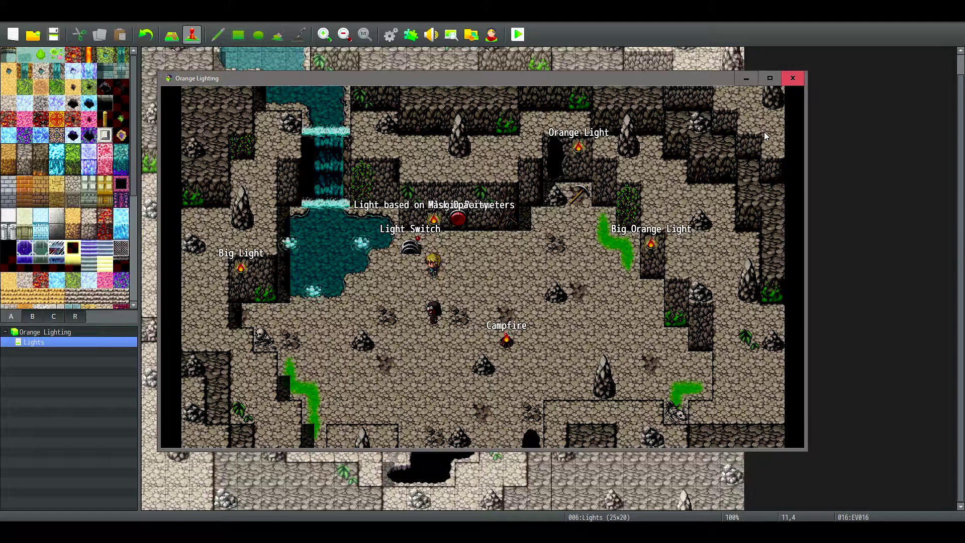
Step: Activate the red Mask Opacity button again and set the mask opacity to 200
key("Right")
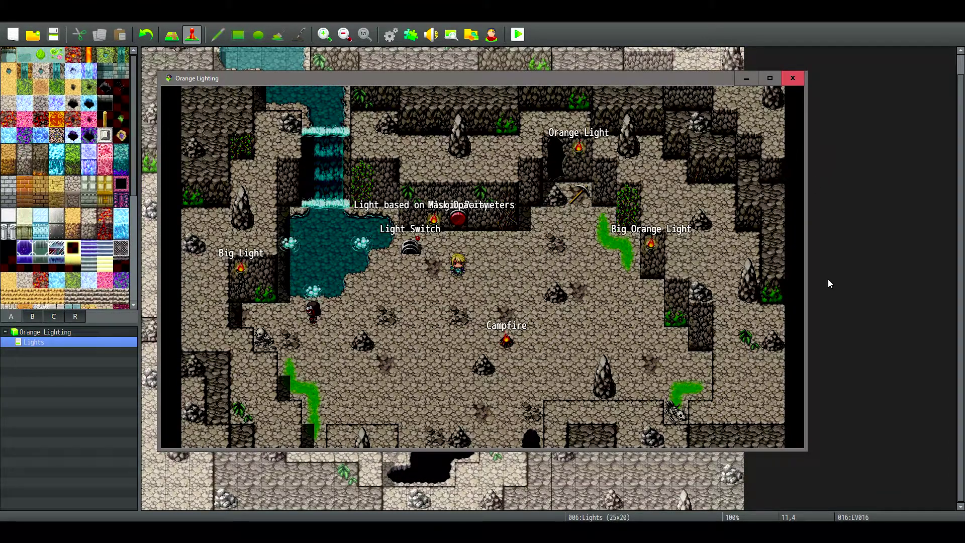
key("Up")
key("Return")
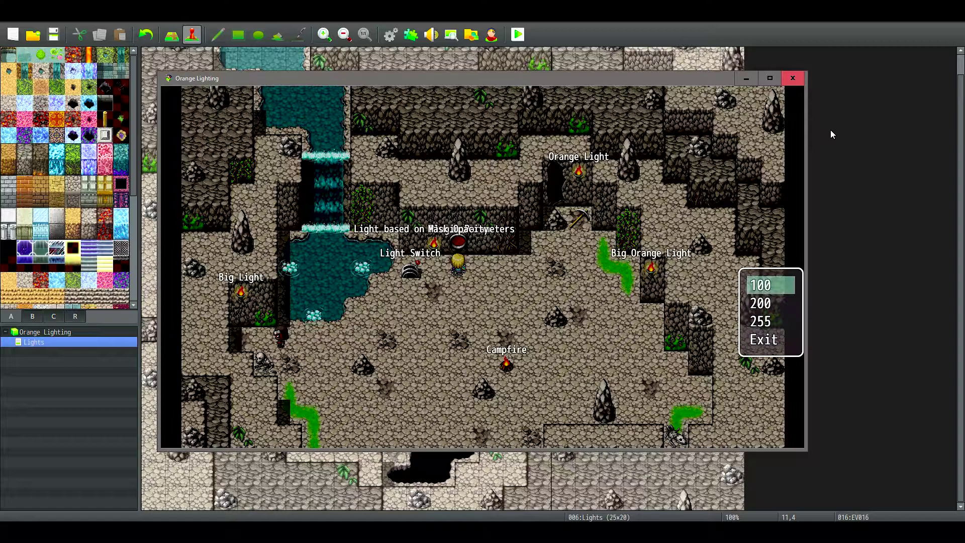
key("Down")
key("Return")
Step: Walk the player down beside the campfire and around its lower-left side, examining the flashlight beam against the fire's glow
key("Left")
key("Down")
key("Right")
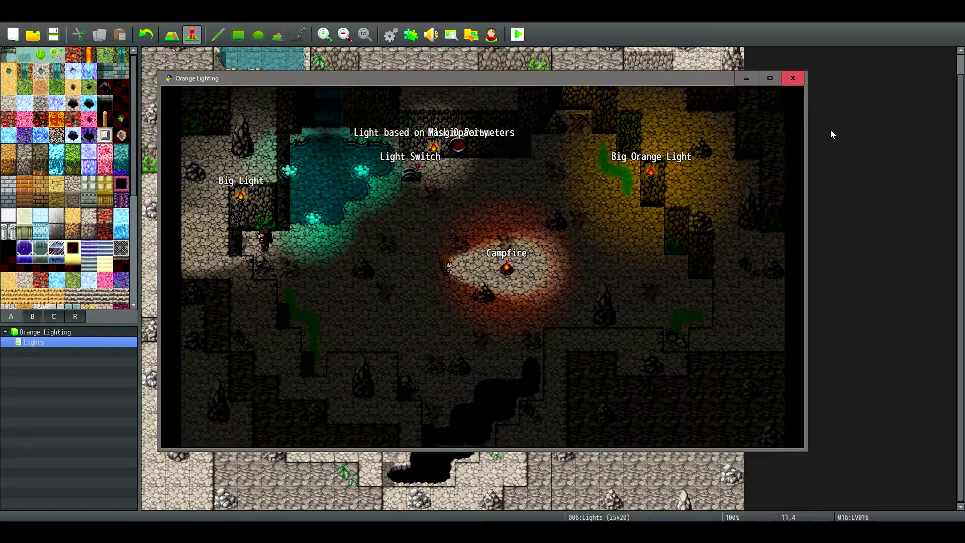
key("Up")
key("Right")
key("Down")
key("Left")
key("Left")
key("Left")
key("Left")
key("Left")
key("Left")
key("Left")
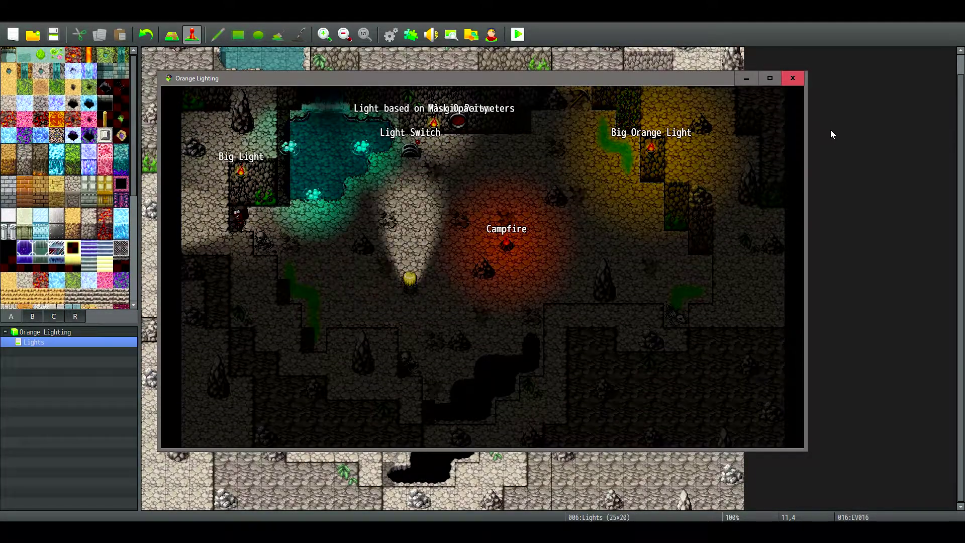
Step: Loop the player past the campfire's upper side and back down, examining the beam as it crosses the red glow and points downward
key("Up")
key("Up")
key("Down")
key("Right")
key("Right")
key("Right")
key("Right")
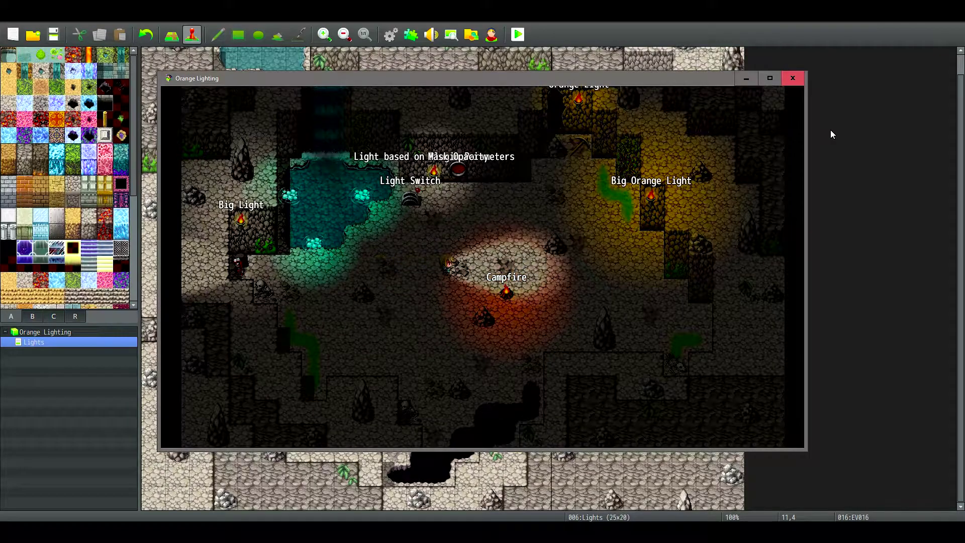
key("Up")
key("Up")
key("Up")
key("Right")
key("Right")
key("Right")
key("Down")
key("Left")
key("Left")
key("Left")
key("Left")
key("Down")
key("Down")
key("Down")
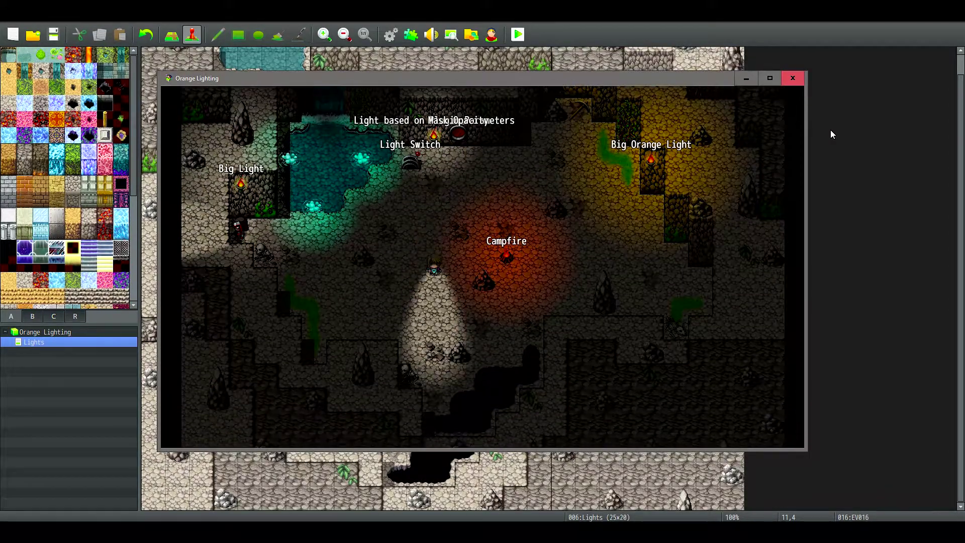
Step: Walk the player up toward the Big Orange Light and back toward the Light Switch, examining the flashlight in each direction
key("Up")
key("Up")
key("Up")
key("Up")
key("Right")
key("Right")
key("Right")
key("Right")
key("Right")
key("Up")
key("Up")
key("Down")
key("Down")
key("Left")
key("Left")
key("Left")
key("Left")
key("Left")
key("Left")
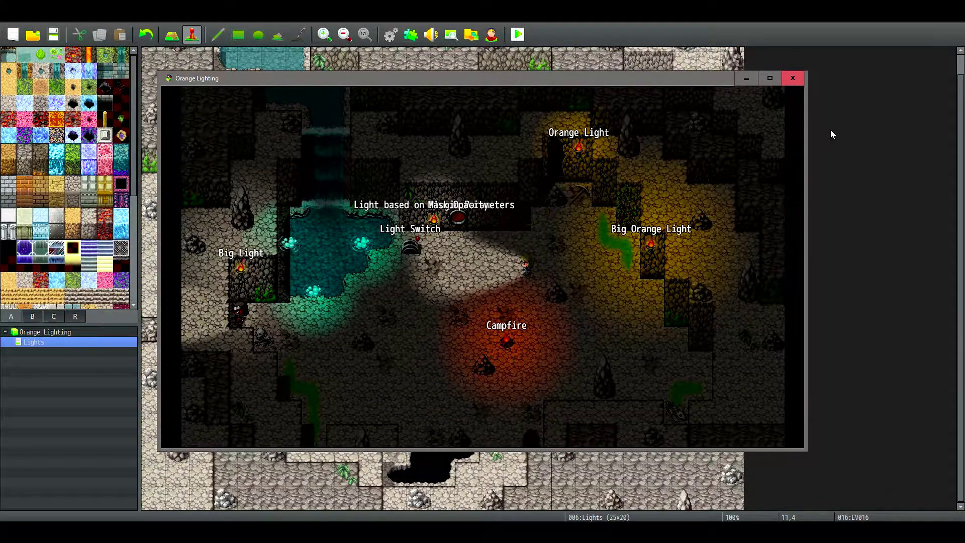
Step: Walk the player between the pool, the Light Switch and the Mask Opacity button, comparing the player's flashlight with the moving event's light
key("Down")
key("Down")
key("Right")
key("Up")
key("Up")
key("Up")
key("Down")
key("Down")
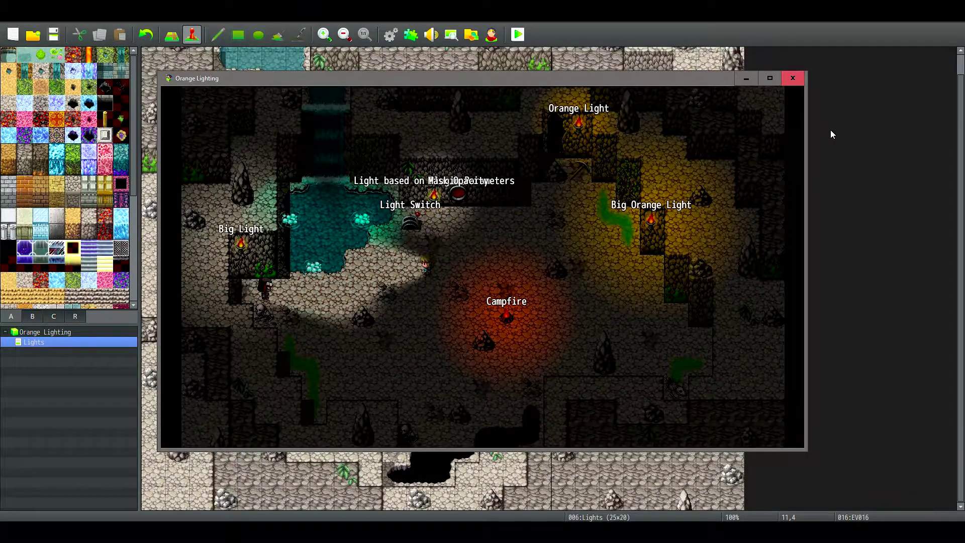
key("Right")
key("Right")
key("Right")
key("Right")
key("Up")
key("Up")
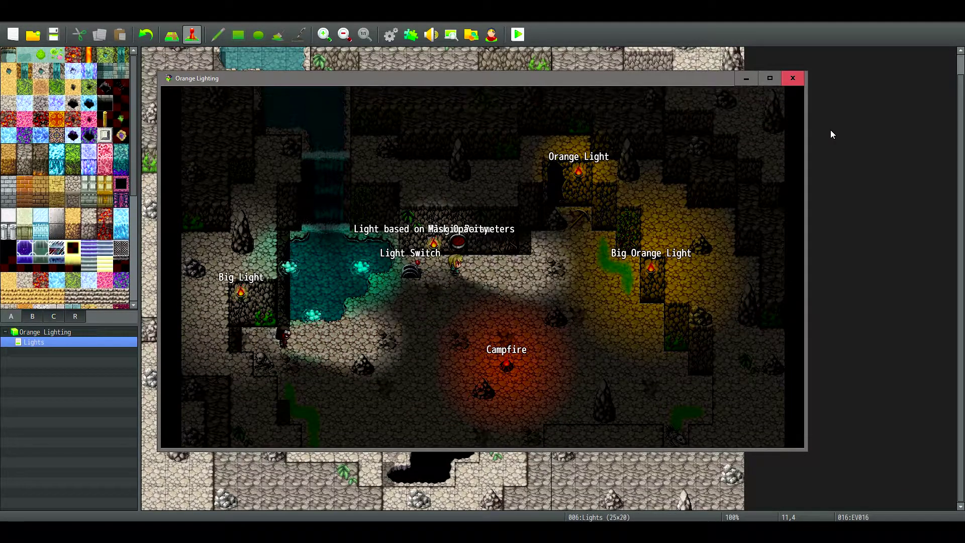
key("Down")
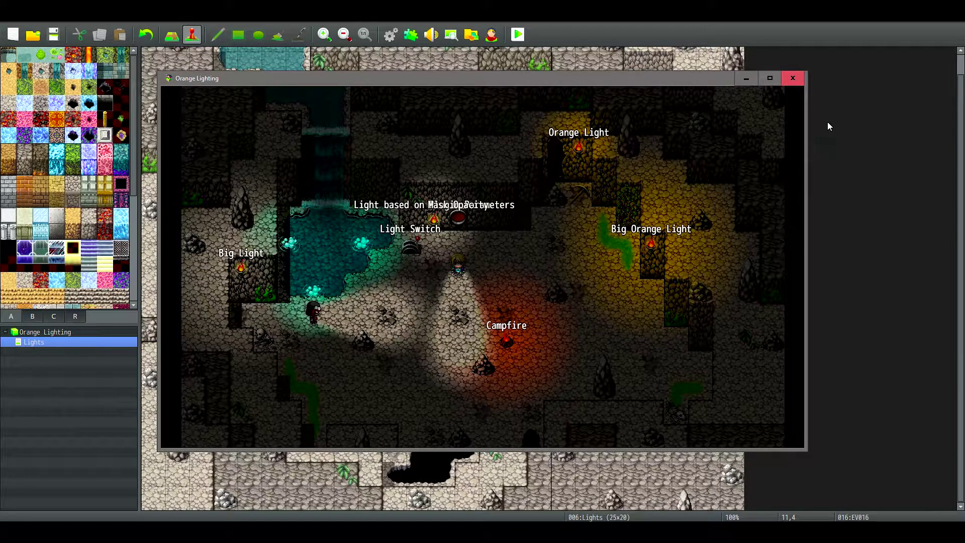
Step: End the playtest by closing the Orange Lighting game window, and return to the Lights map in the editor
left_click(794, 79)
right_click(290, 525)
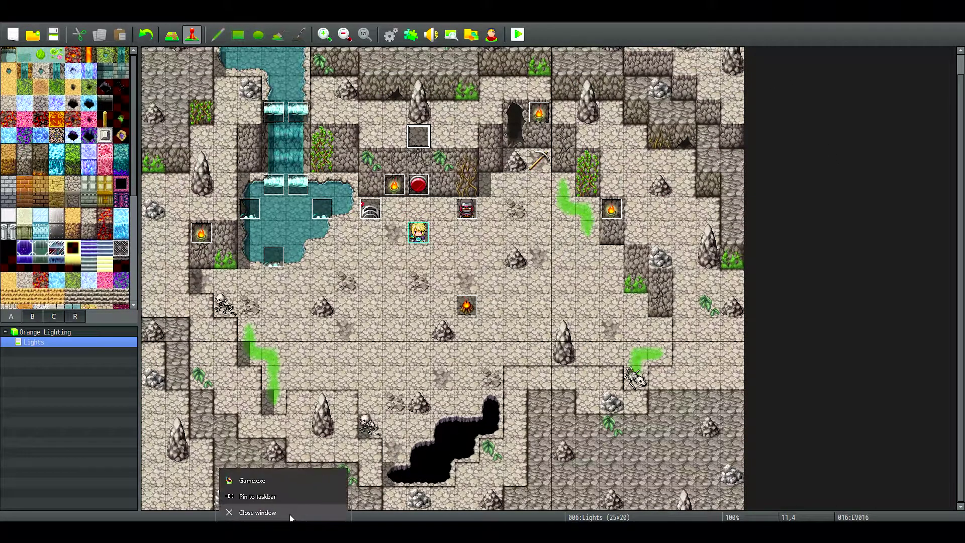
left_click(289, 514)
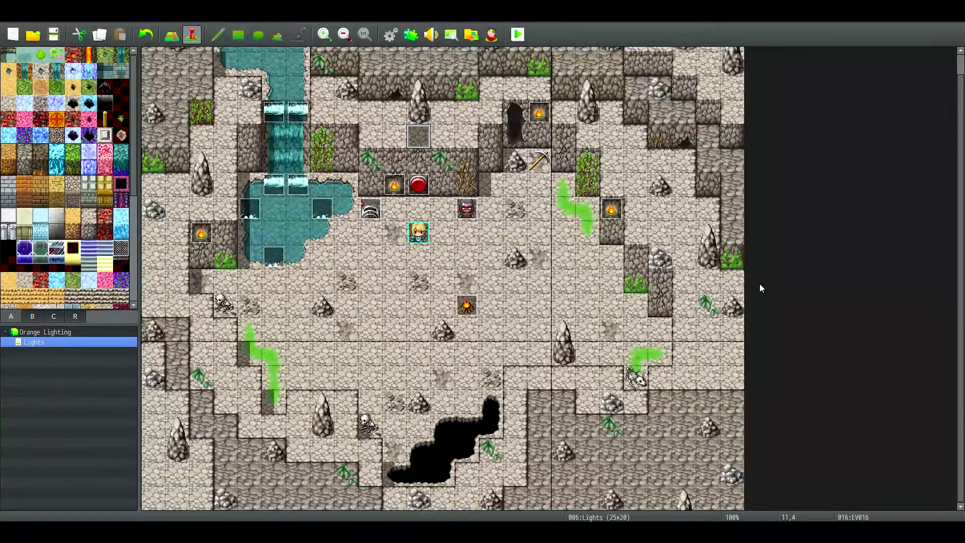